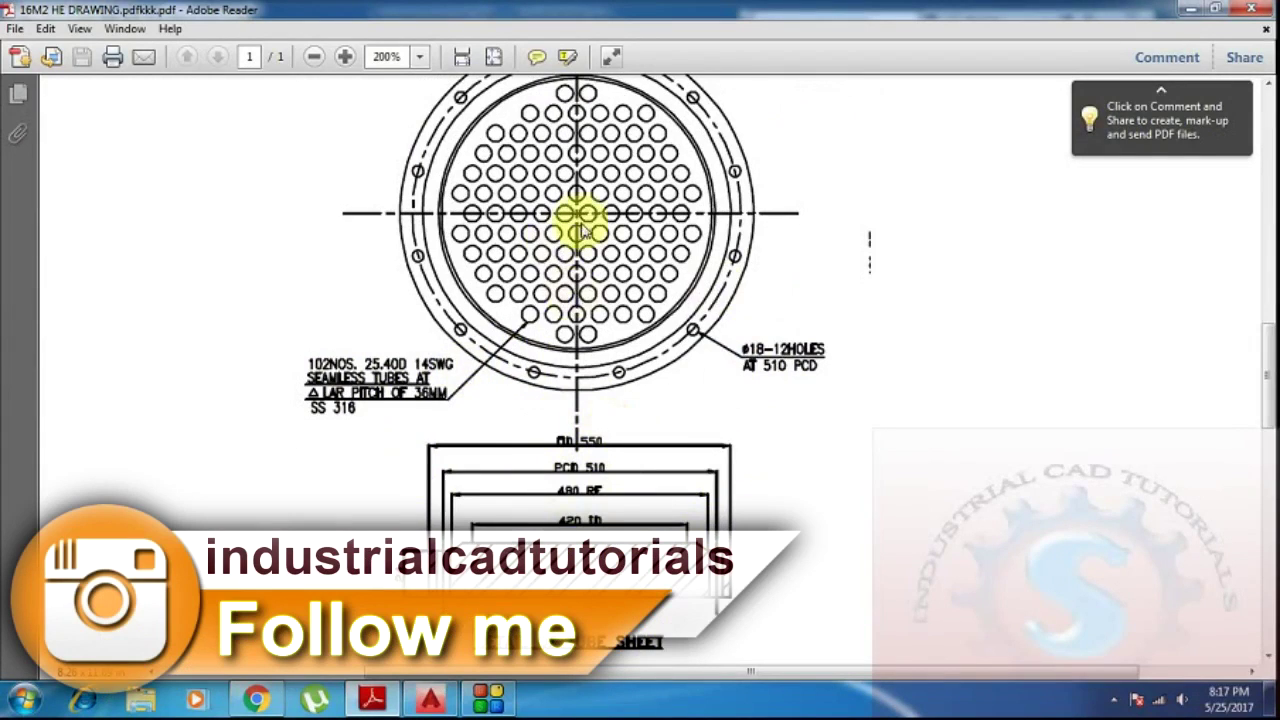
View the tube sheet in the PDF, switch to AutoCAD and read the two red notes in the FLANGE BLIND drawing.
{"action": "scroll", "coordinate": [572, 270], "scroll_direction": "up", "scroll_amount": 1}
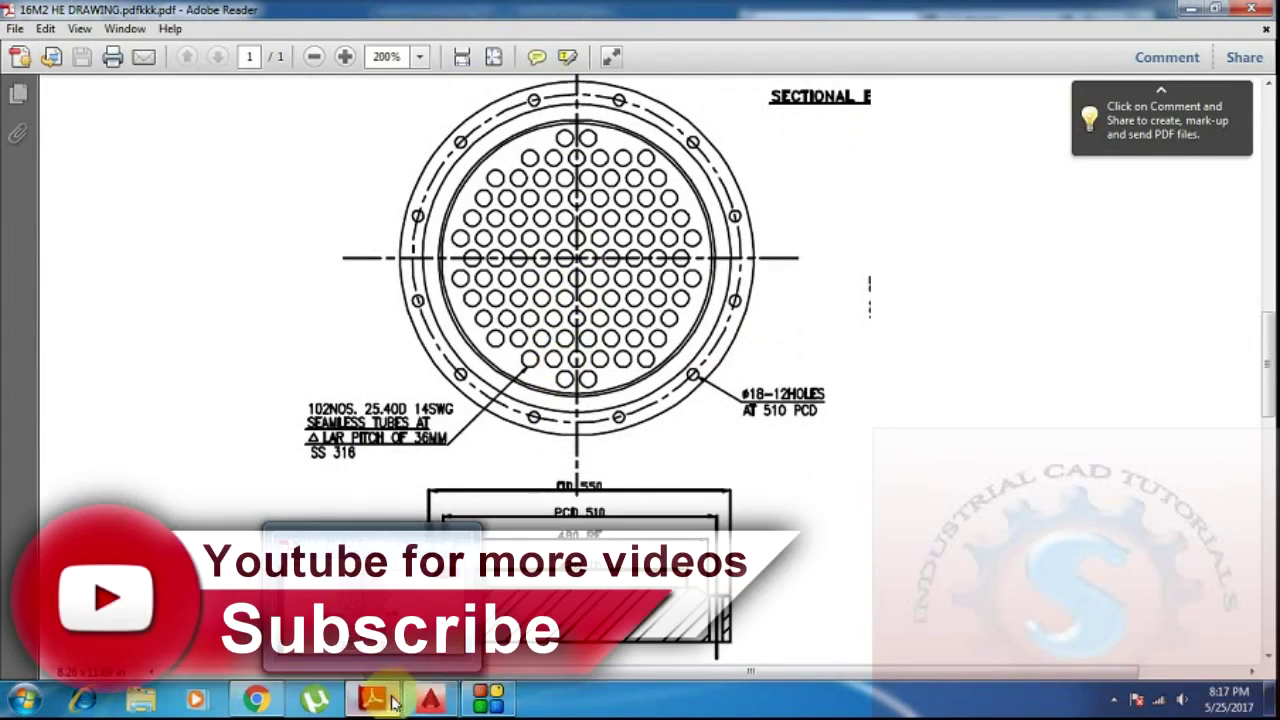
{"action": "left_click", "coordinate": [430, 698]}
{"action": "scroll", "coordinate": [480, 365], "scroll_direction": "down", "scroll_amount": 4}
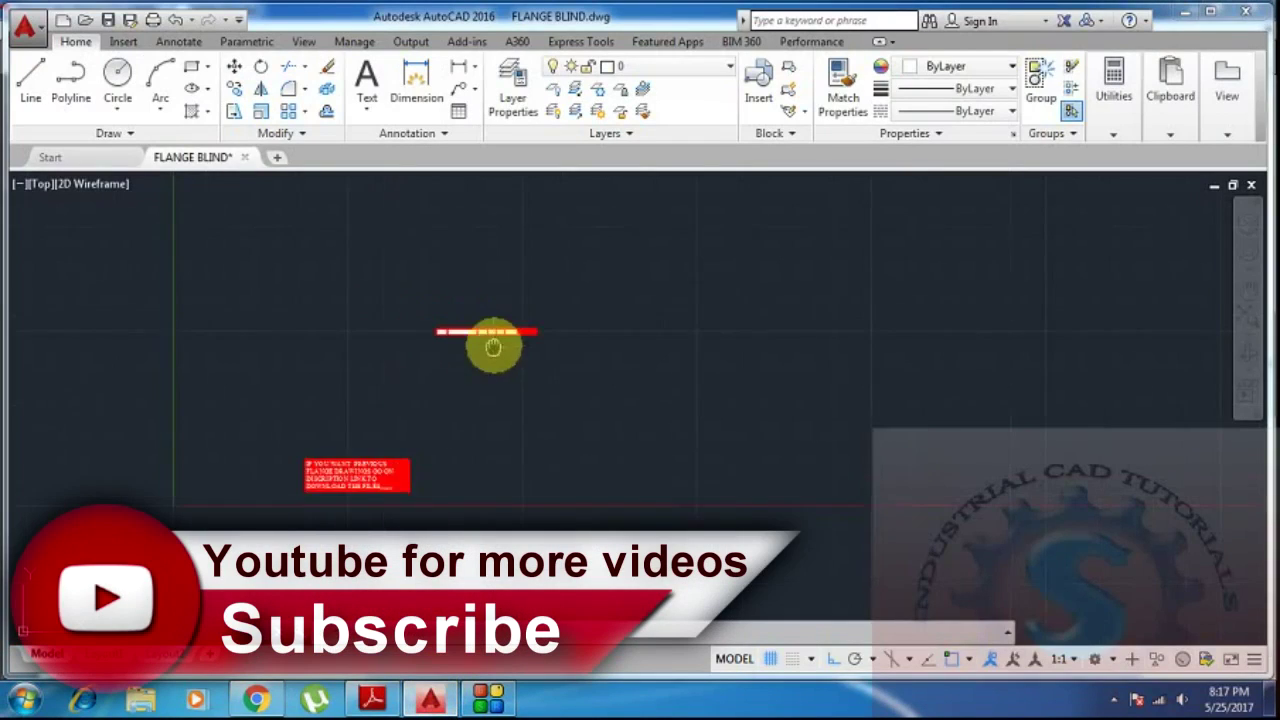
{"action": "scroll", "coordinate": [452, 305], "scroll_direction": "up", "scroll_amount": 8}
{"action": "scroll", "coordinate": [720, 350], "scroll_direction": "down", "scroll_amount": 4}
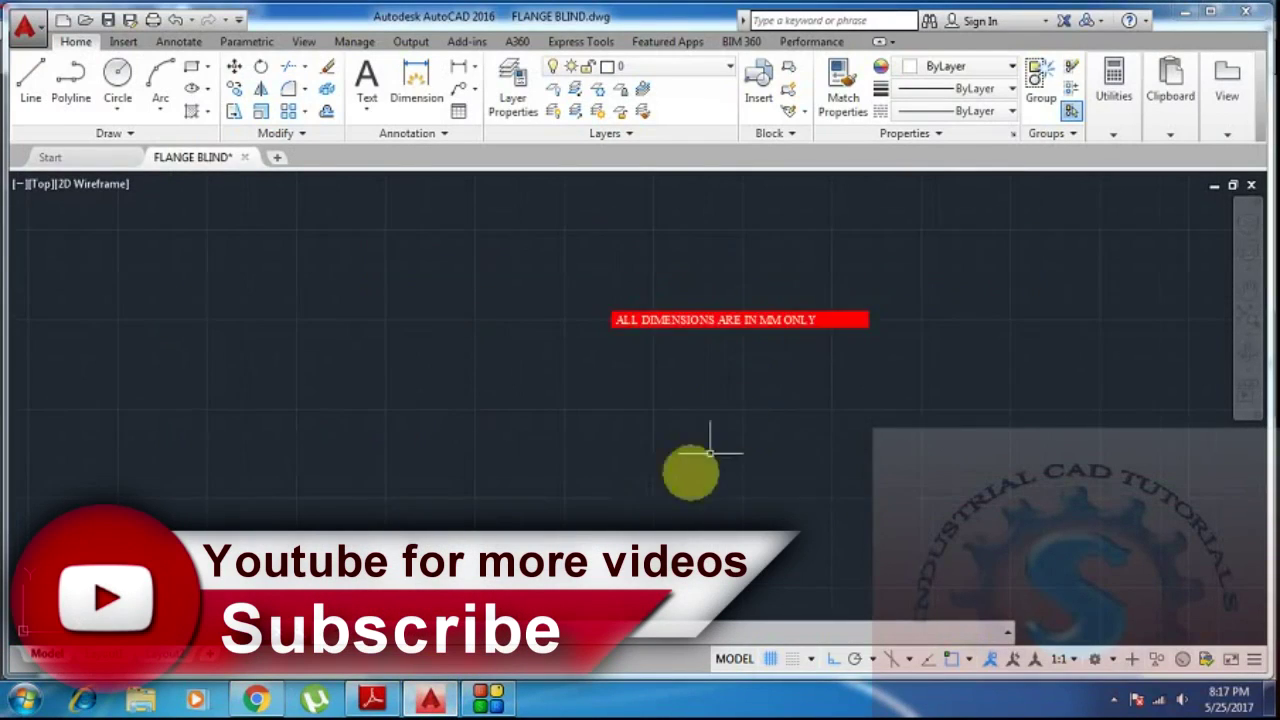
{"action": "middle_click_drag", "start_coordinate": [714, 443], "coordinate": [703, 271]}
{"action": "scroll", "coordinate": [509, 455], "scroll_direction": "up", "scroll_amount": 6}
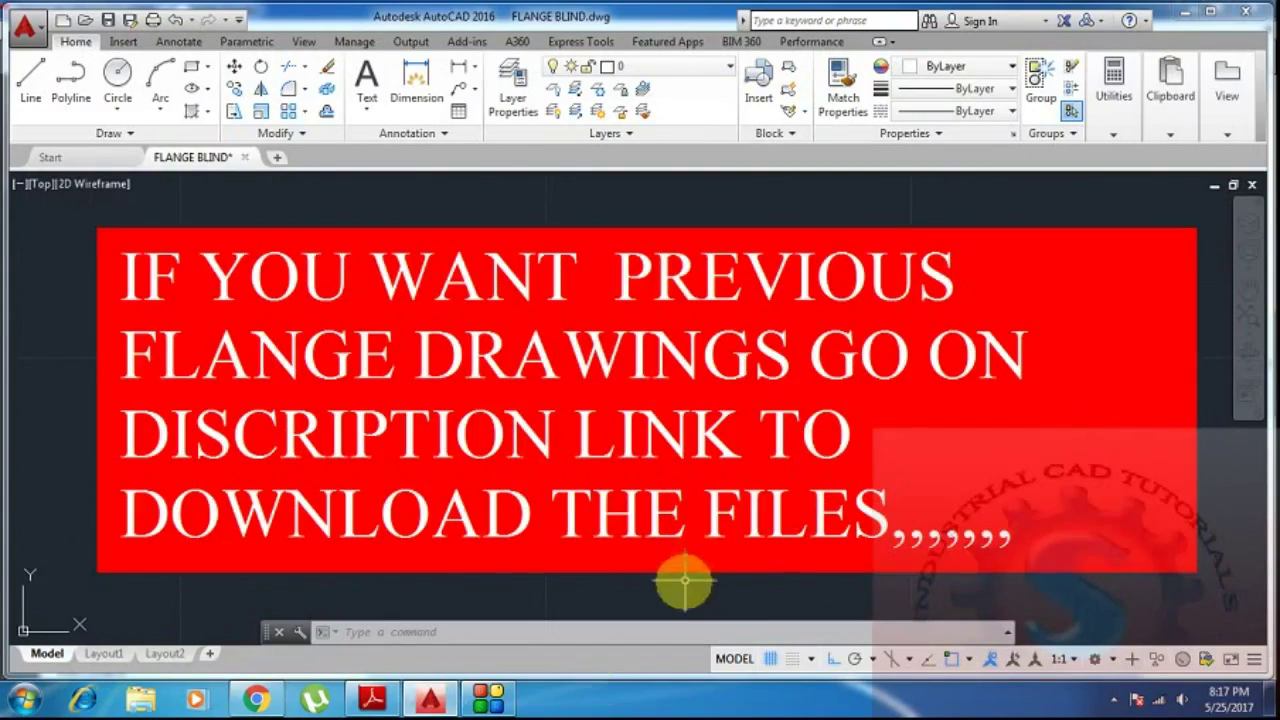
{"action": "scroll", "coordinate": [685, 580], "scroll_direction": "down", "scroll_amount": 8}
{"action": "scroll", "coordinate": [607, 427], "scroll_direction": "up", "scroll_amount": 5}
{"action": "middle_click_drag", "start_coordinate": [663, 423], "coordinate": [526, 480]}
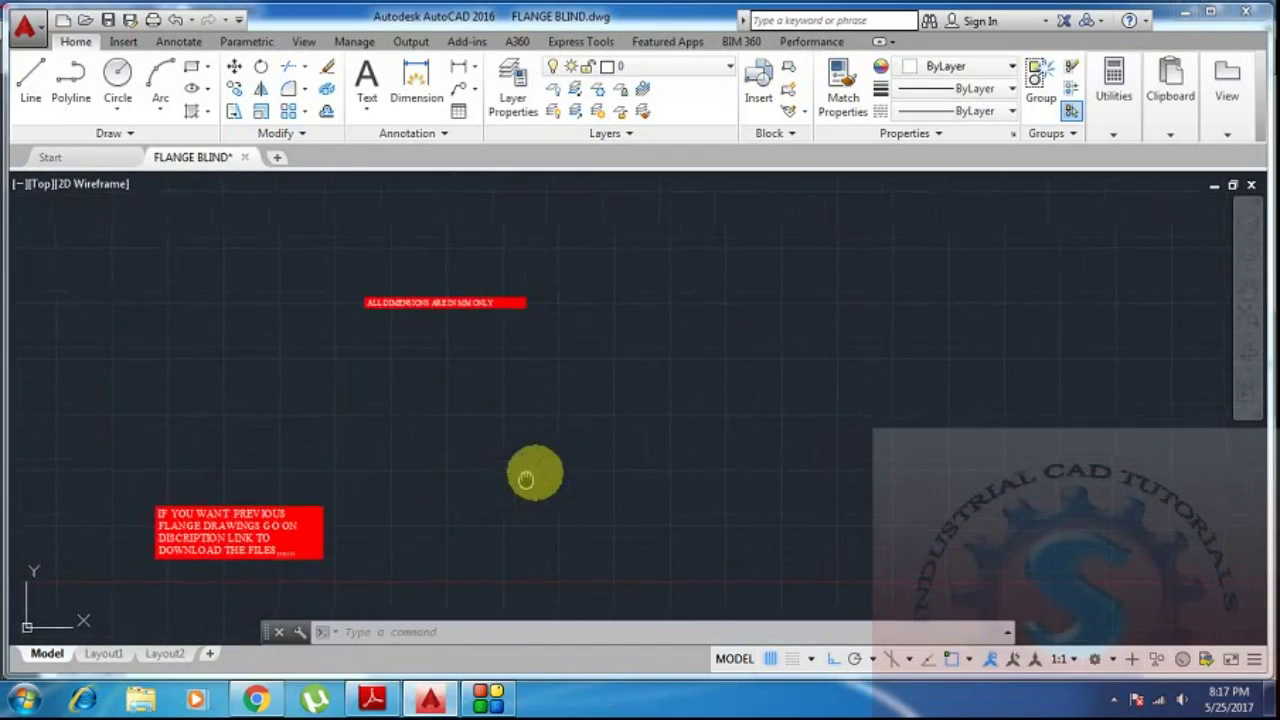
{"action": "scroll", "coordinate": [296, 540], "scroll_direction": "up", "scroll_amount": 2}
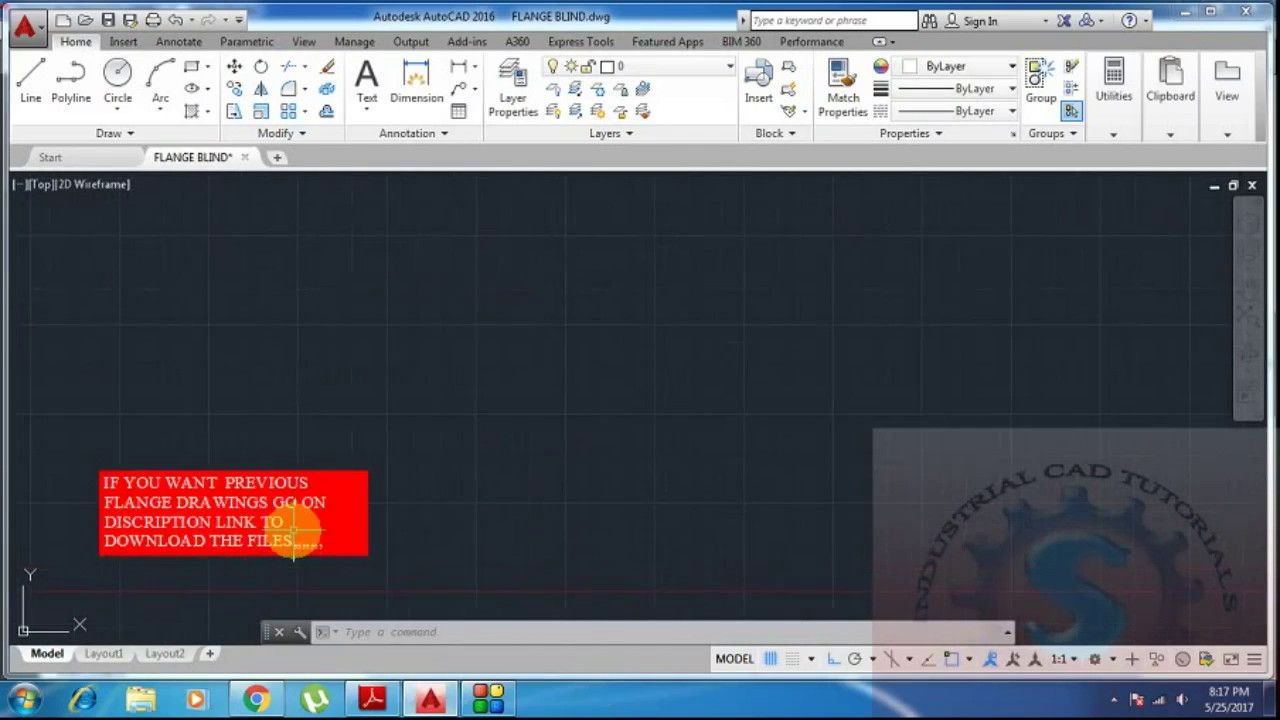
{"action": "scroll", "coordinate": [405, 491], "scroll_direction": "down", "scroll_amount": 2}
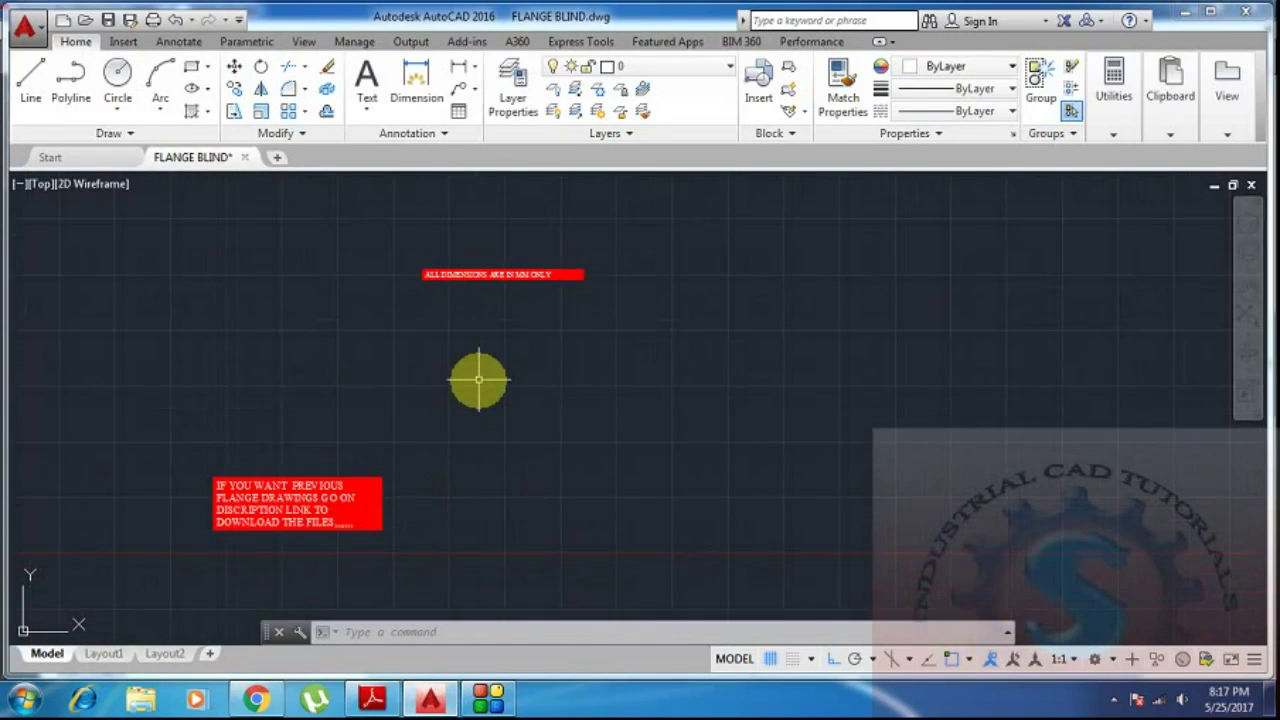
{"action": "scroll", "coordinate": [478, 378], "scroll_direction": "up", "scroll_amount": 2}
{"action": "middle_click_drag", "start_coordinate": [523, 360], "coordinate": [543, 294]}
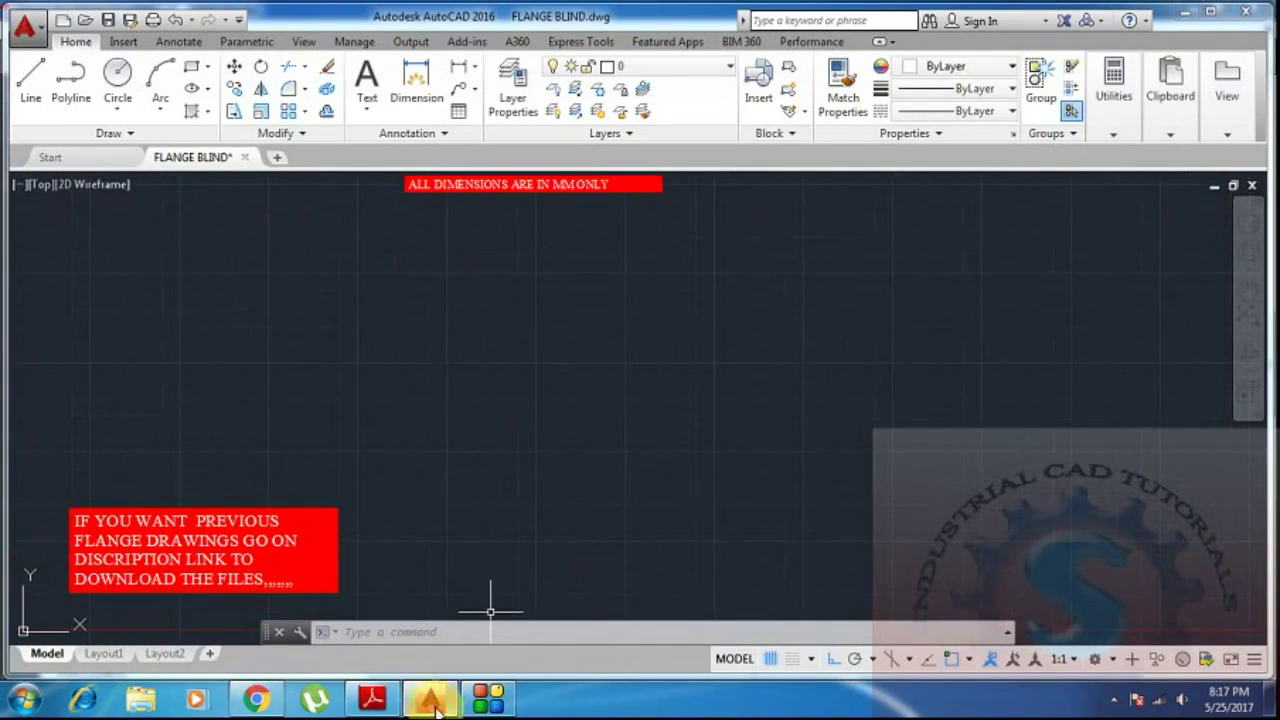
Consult the tube sheet PDF in Adobe Reader, return to AutoCAD and draw a 550 mm diameter circle in the space between the notes.
{"action": "left_click", "coordinate": [375, 700]}
{"action": "left_click", "coordinate": [430, 700]}
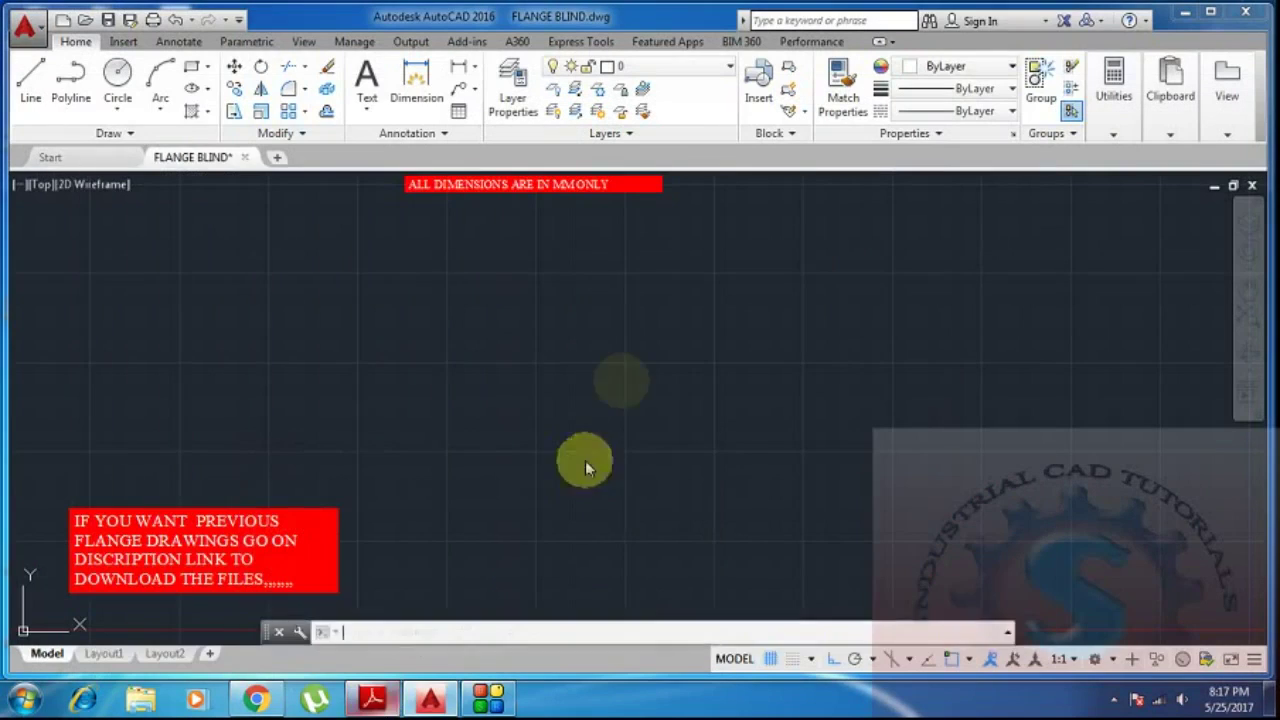
{"action": "type", "text": "c"}
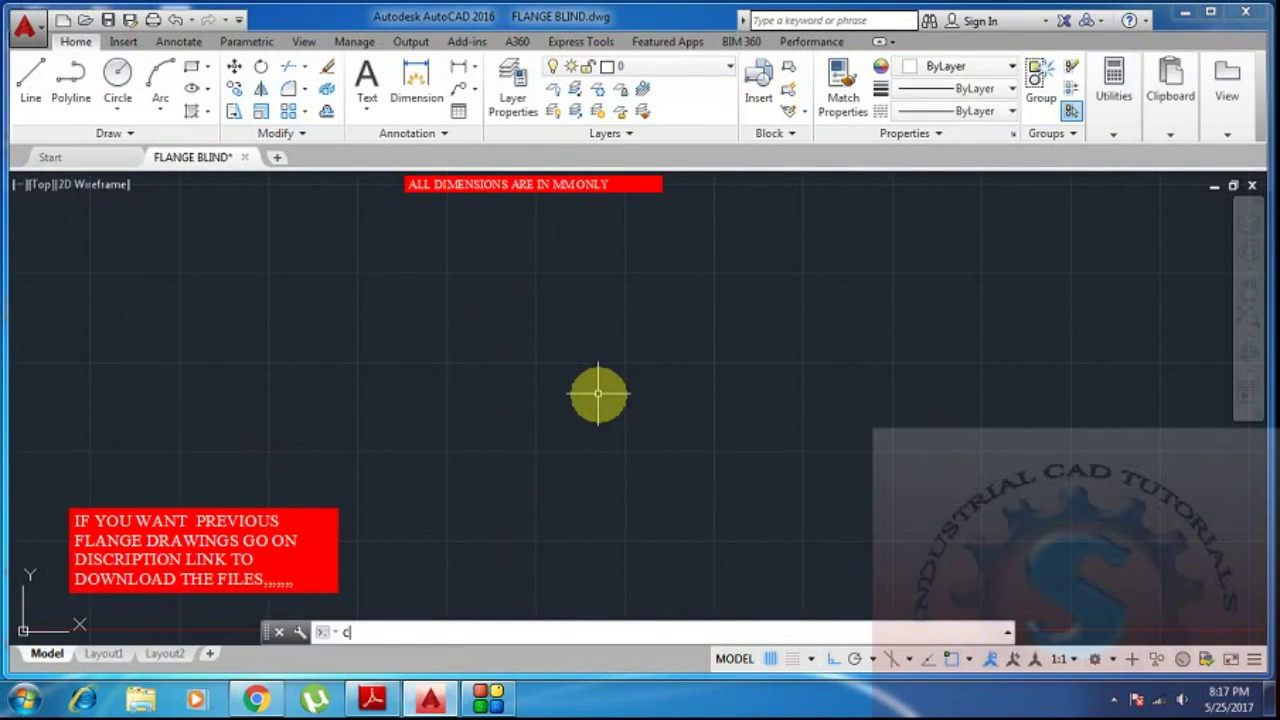
{"action": "key", "text": "Return"}
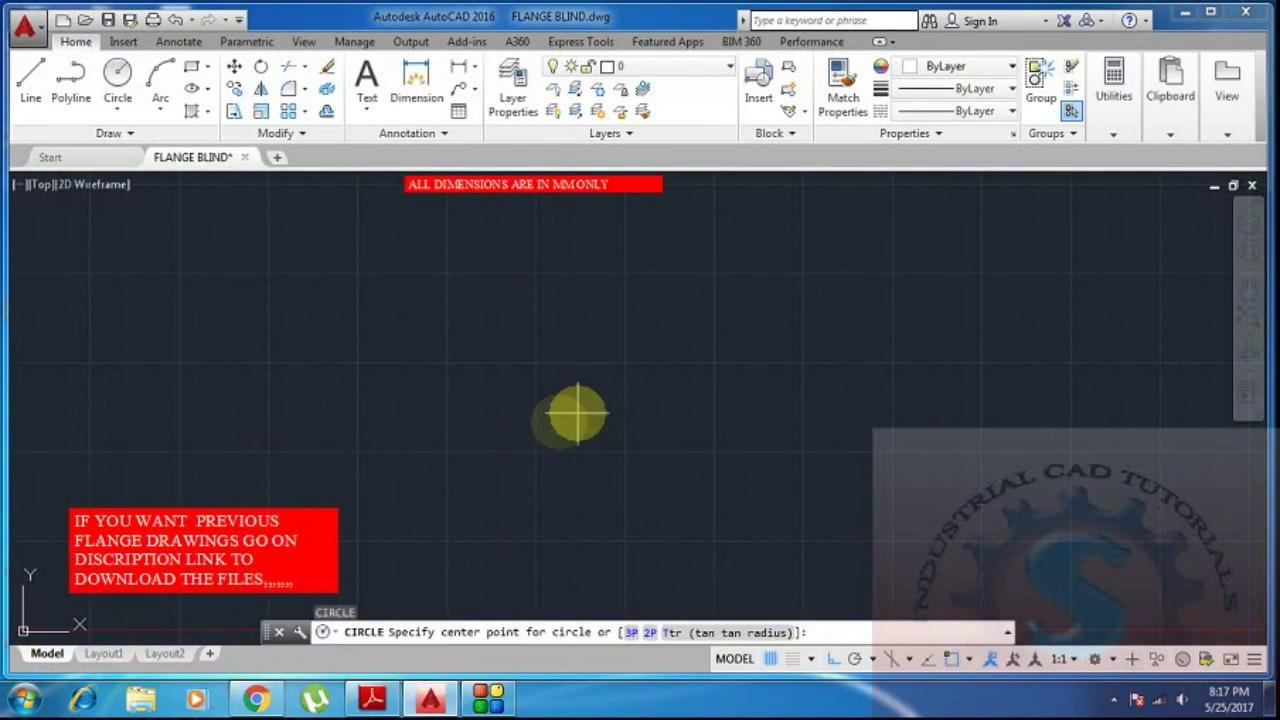
{"action": "left_click", "coordinate": [624, 396]}
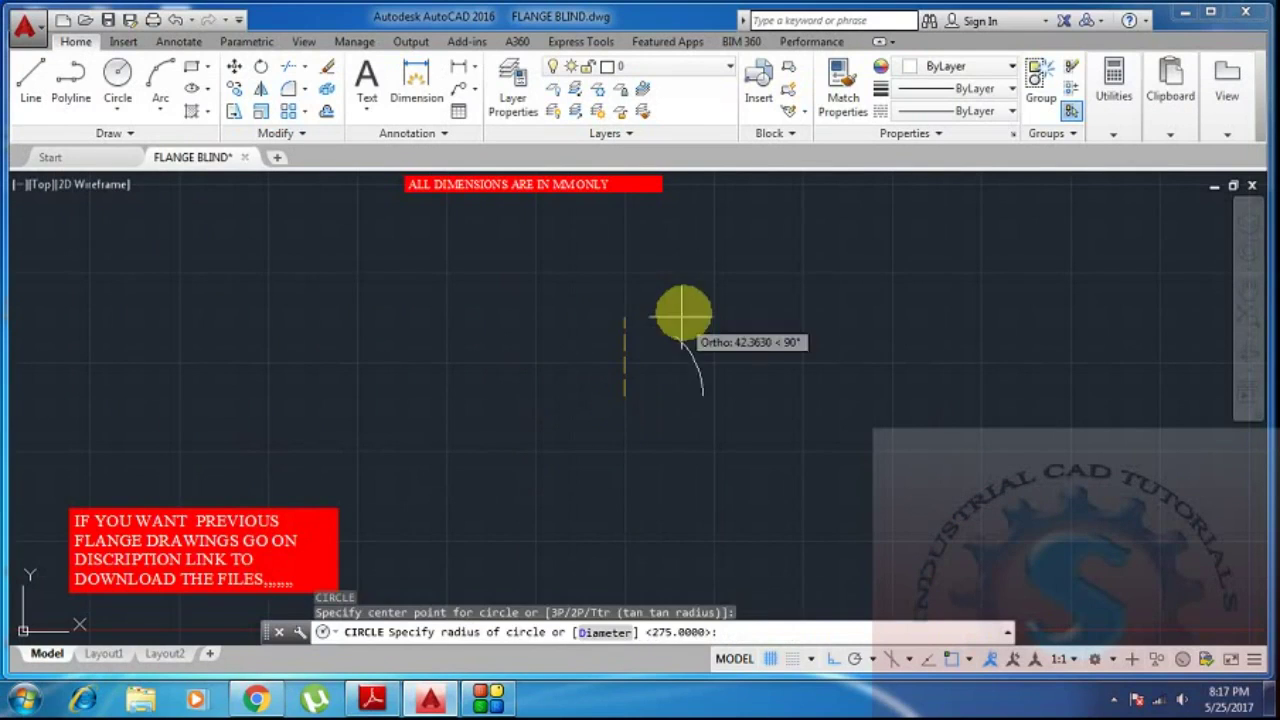
{"action": "key", "text": "Return"}
{"action": "type", "text": "550"}
{"action": "key", "text": "Return"}
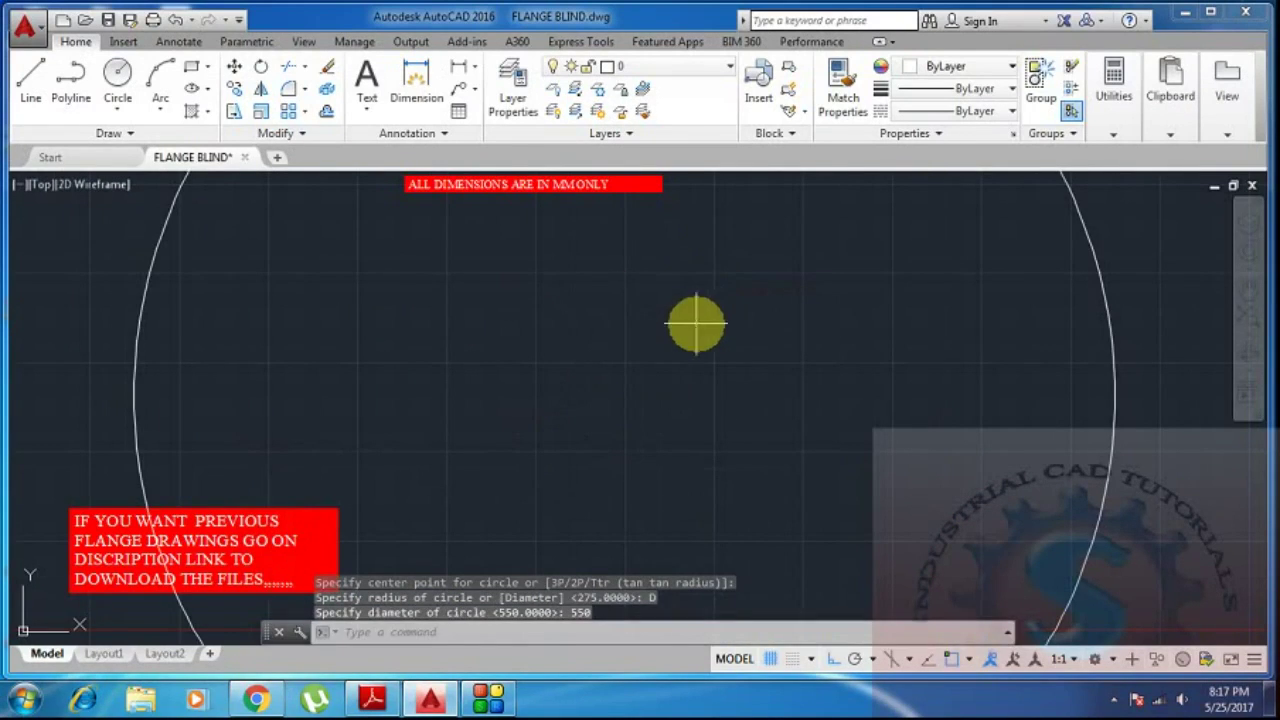
{"action": "left_click", "coordinate": [697, 320]}
{"action": "scroll", "coordinate": [690, 392], "scroll_direction": "down", "scroll_amount": 4}
{"action": "key", "text": "Escape"}
{"action": "key", "text": "Escape"}
{"action": "middle_click_drag", "start_coordinate": [785, 440], "coordinate": [640, 430]}
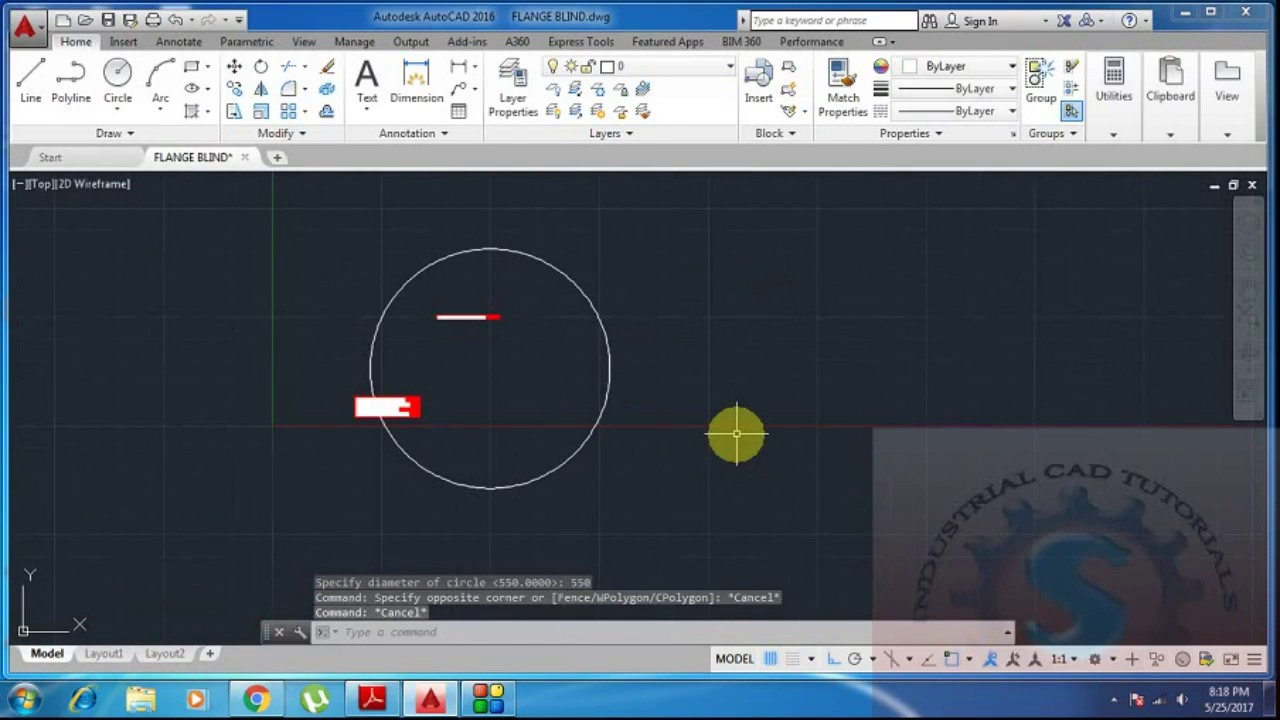
Move the circle horizontally by its center into the empty area to the right, clear of both red notes.
{"action": "type", "text": "M"}
{"action": "key", "text": "Return"}
{"action": "left_click", "coordinate": [625, 435]}
{"action": "left_click", "coordinate": [557, 360]}
{"action": "key", "text": "Return"}
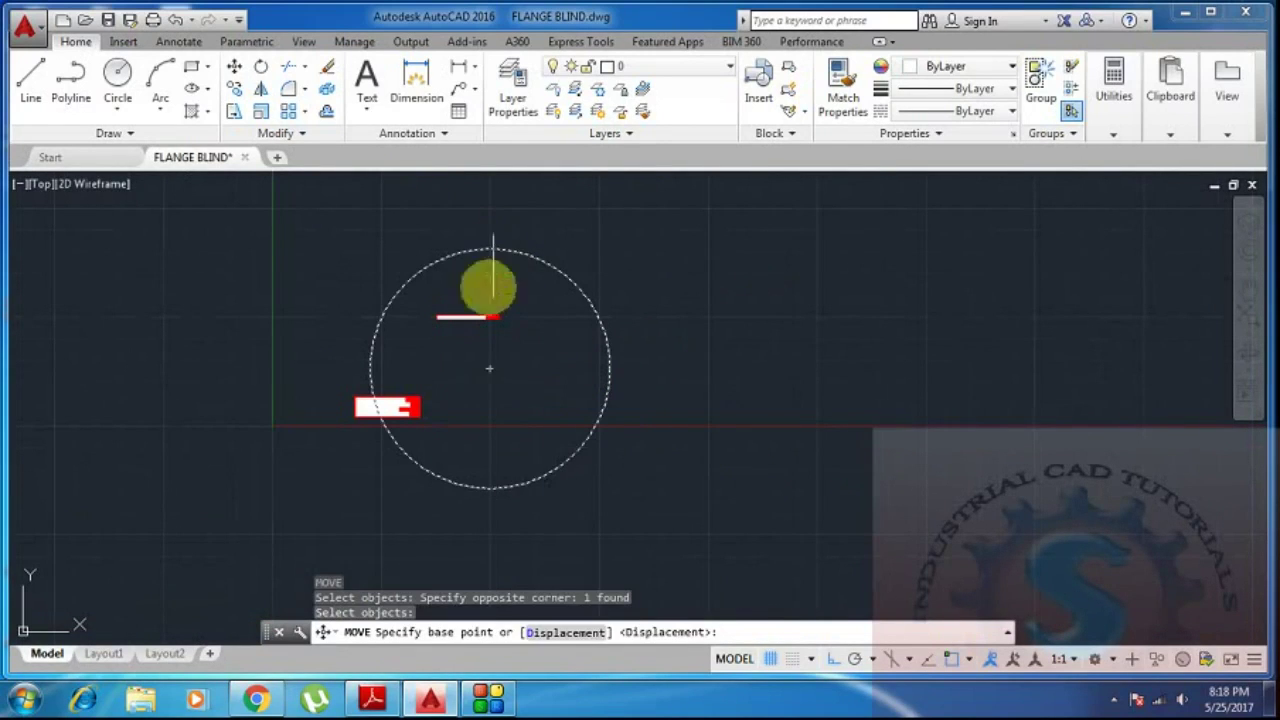
{"action": "left_click", "coordinate": [489, 369]}
{"action": "left_click", "coordinate": [668, 366]}
{"action": "middle_click_drag", "start_coordinate": [704, 421], "coordinate": [569, 407]}
{"action": "scroll", "coordinate": [540, 415], "scroll_direction": "down", "scroll_amount": 2}
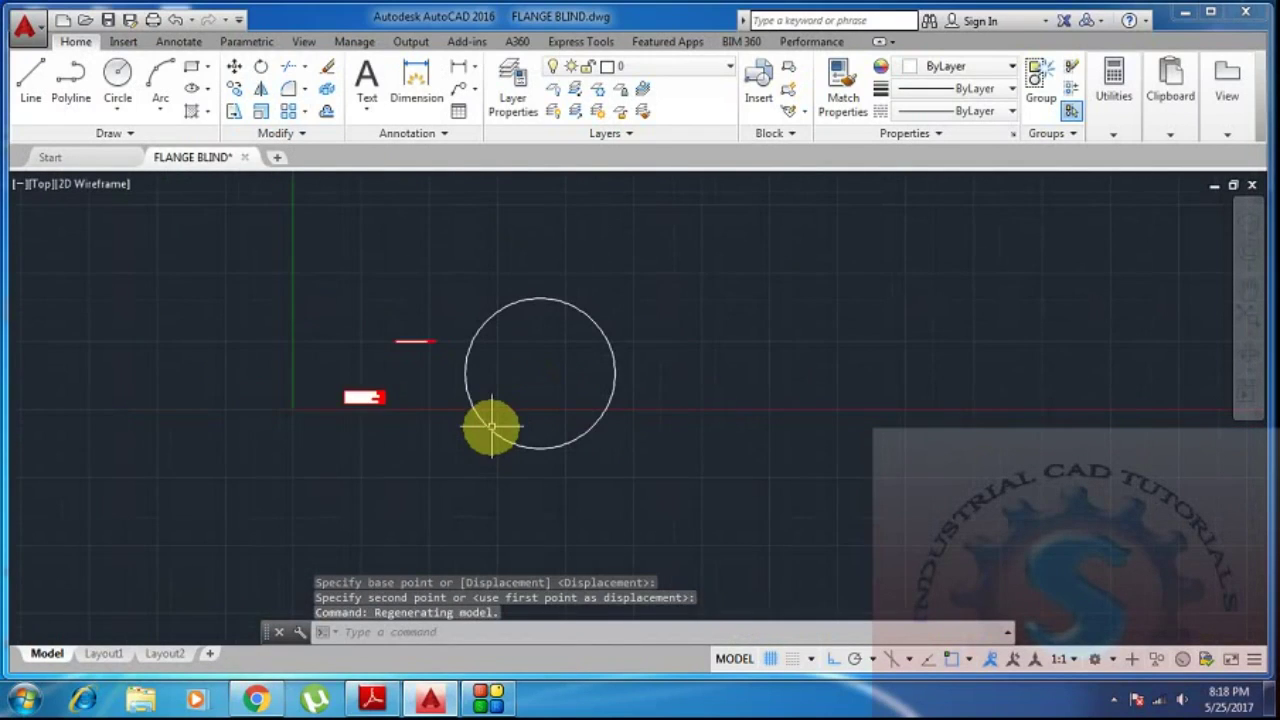
{"action": "scroll", "coordinate": [491, 427], "scroll_direction": "up", "scroll_amount": 4}
{"action": "scroll", "coordinate": [530, 390], "scroll_direction": "down", "scroll_amount": 4}
{"action": "scroll", "coordinate": [526, 420], "scroll_direction": "up", "scroll_amount": 2}
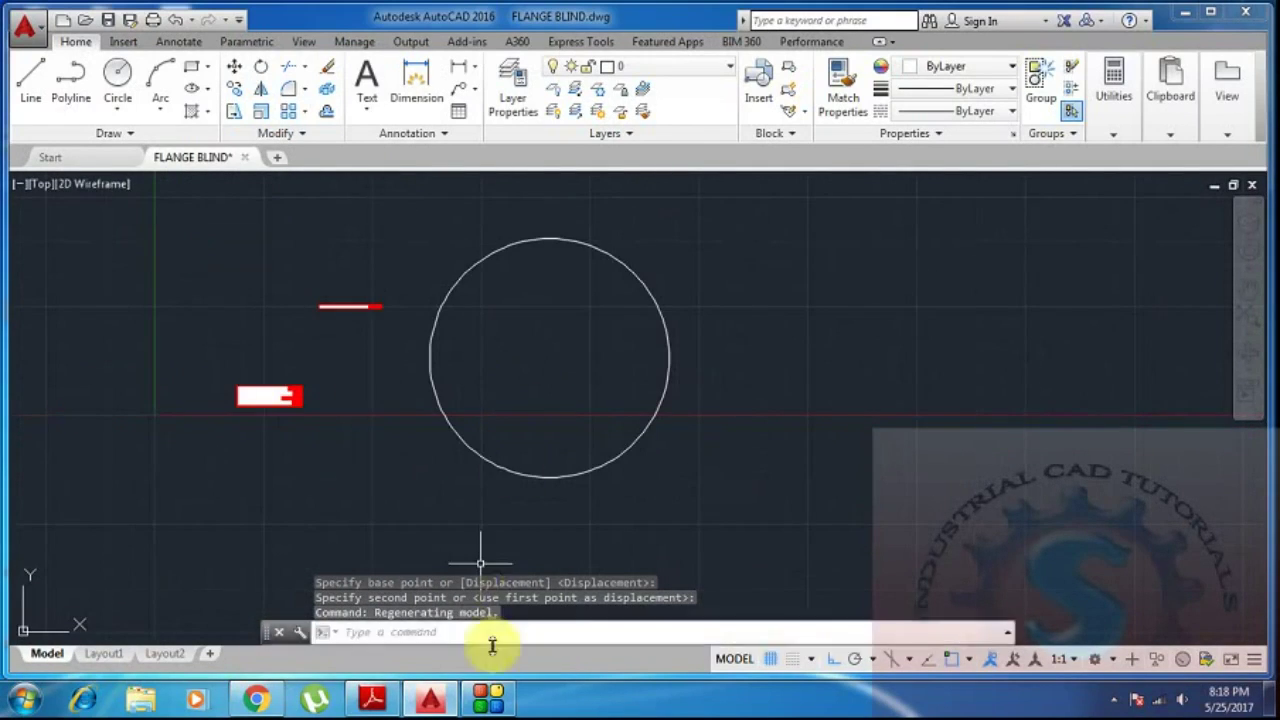
Add a diameter dimension to the circle, with its text outside the upper-right edge.
{"action": "left_click", "coordinate": [476, 66]}
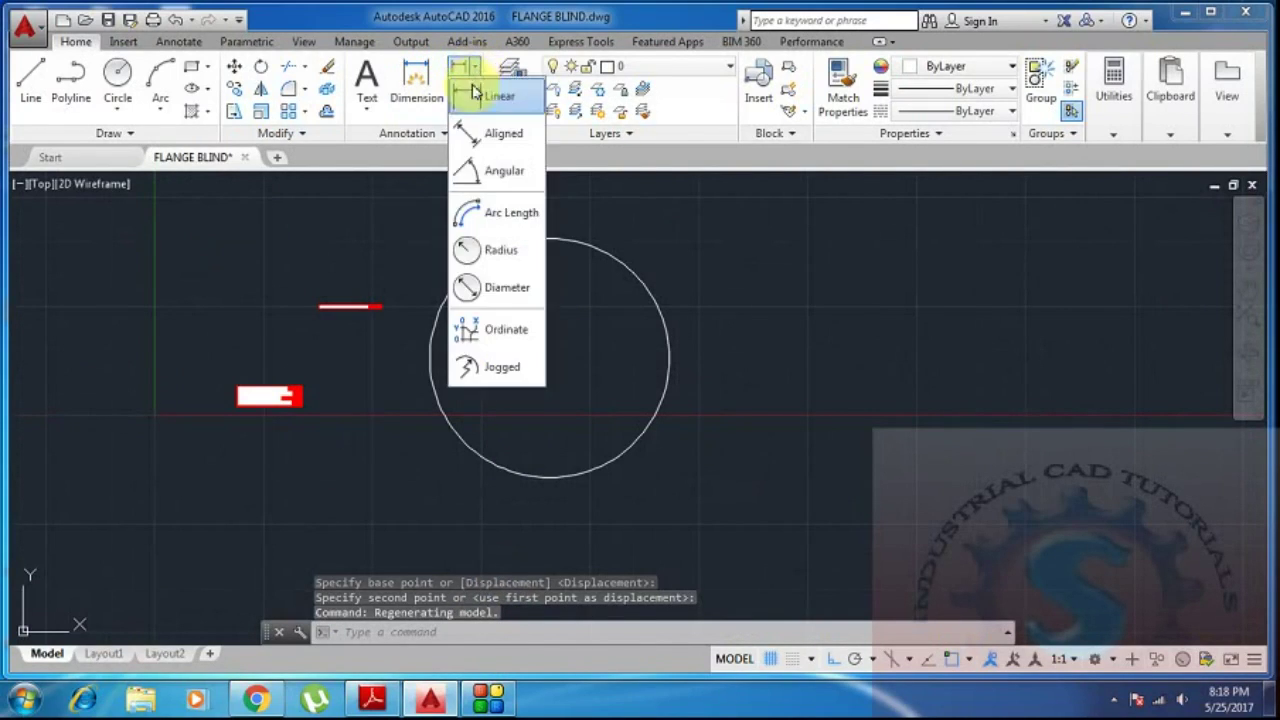
{"action": "left_click", "coordinate": [491, 290]}
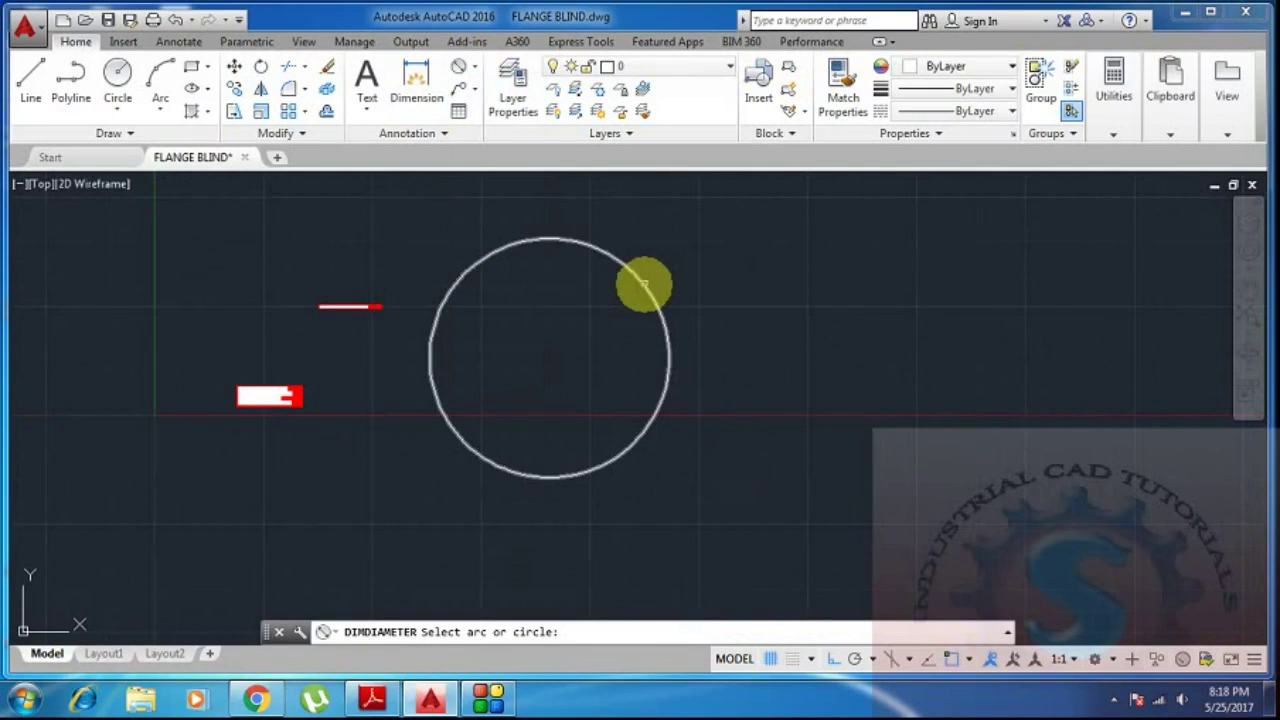
{"action": "left_click", "coordinate": [641, 283]}
{"action": "scroll", "coordinate": [680, 270], "scroll_direction": "up", "scroll_amount": 6}
{"action": "scroll", "coordinate": [652, 255], "scroll_direction": "up", "scroll_amount": 2}
{"action": "scroll", "coordinate": [510, 505], "scroll_direction": "up", "scroll_amount": 3}
{"action": "scroll", "coordinate": [566, 442], "scroll_direction": "down", "scroll_amount": 2}
{"action": "scroll", "coordinate": [580, 420], "scroll_direction": "down", "scroll_amount": 4}
{"action": "scroll", "coordinate": [574, 449], "scroll_direction": "down", "scroll_amount": 2}
{"action": "scroll", "coordinate": [617, 403], "scroll_direction": "up", "scroll_amount": 1}
{"action": "scroll", "coordinate": [650, 340], "scroll_direction": "down", "scroll_amount": 1}
{"action": "scroll", "coordinate": [672, 310], "scroll_direction": "up", "scroll_amount": 2}
Modify the ISO-25 dimension style to a text height of 10 and an arrow size of 5.
{"action": "type", "text": "D"}
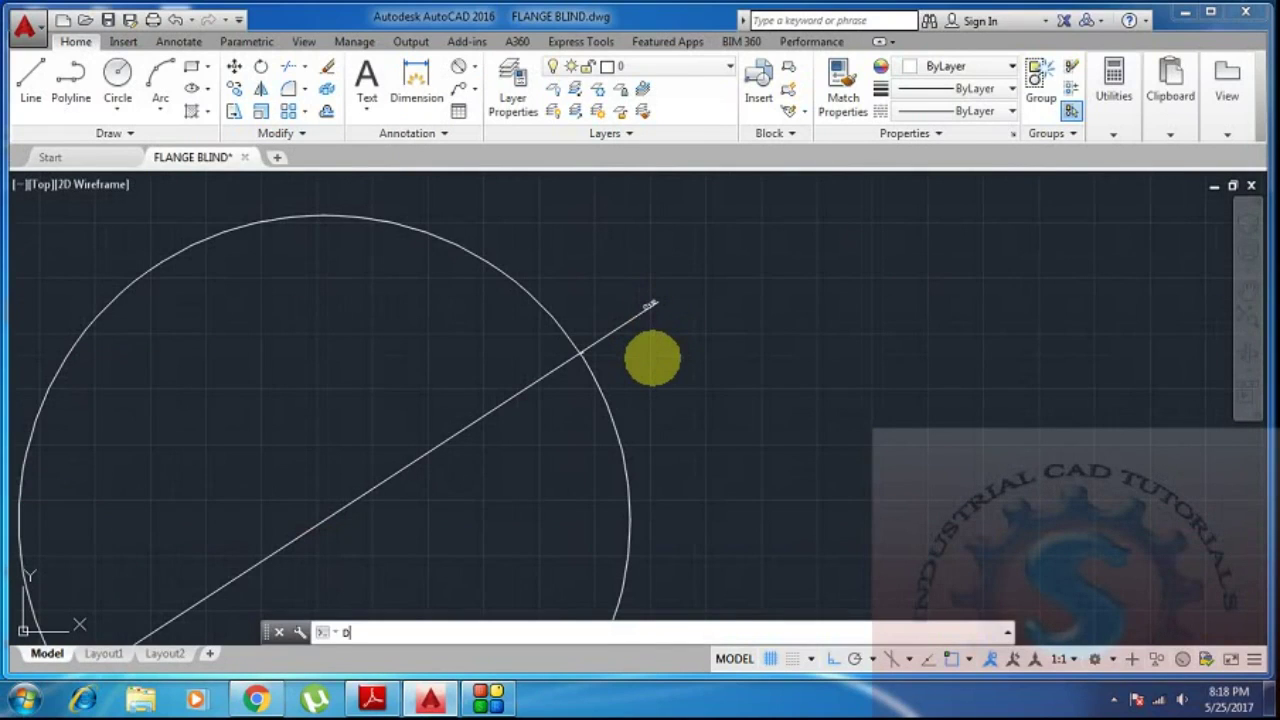
{"action": "key", "text": "Return"}
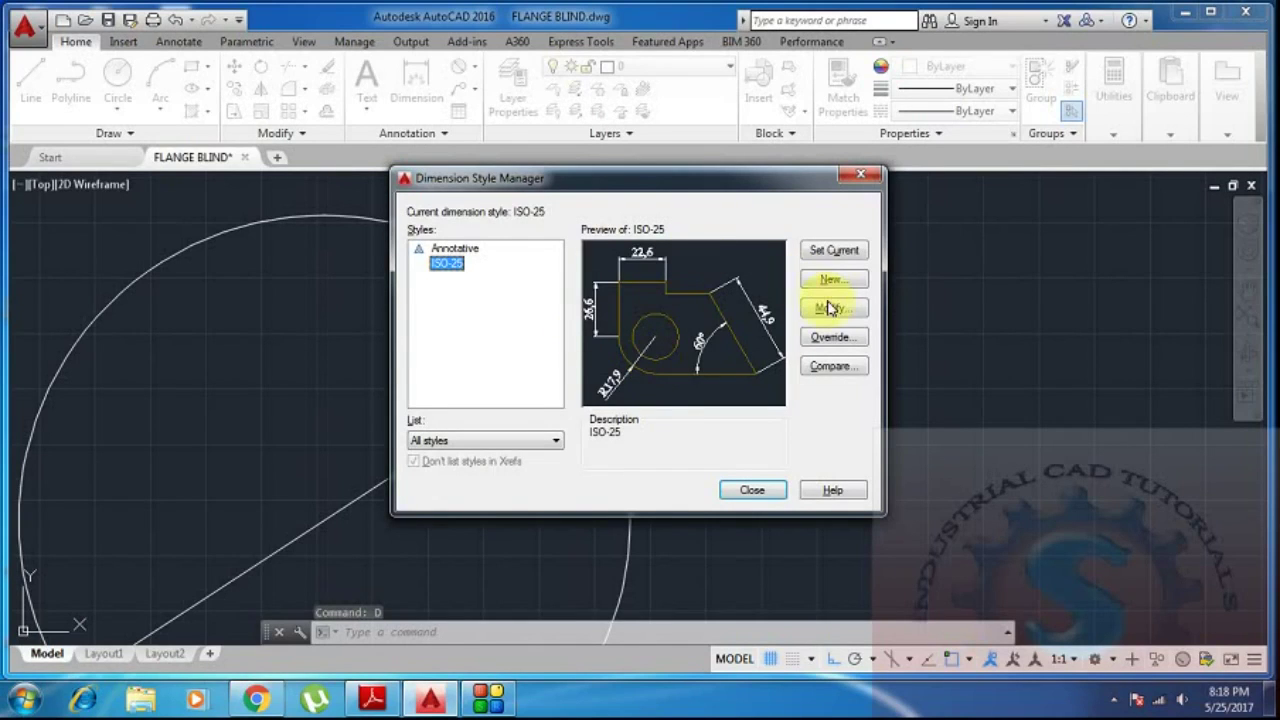
{"action": "left_click", "coordinate": [830, 309]}
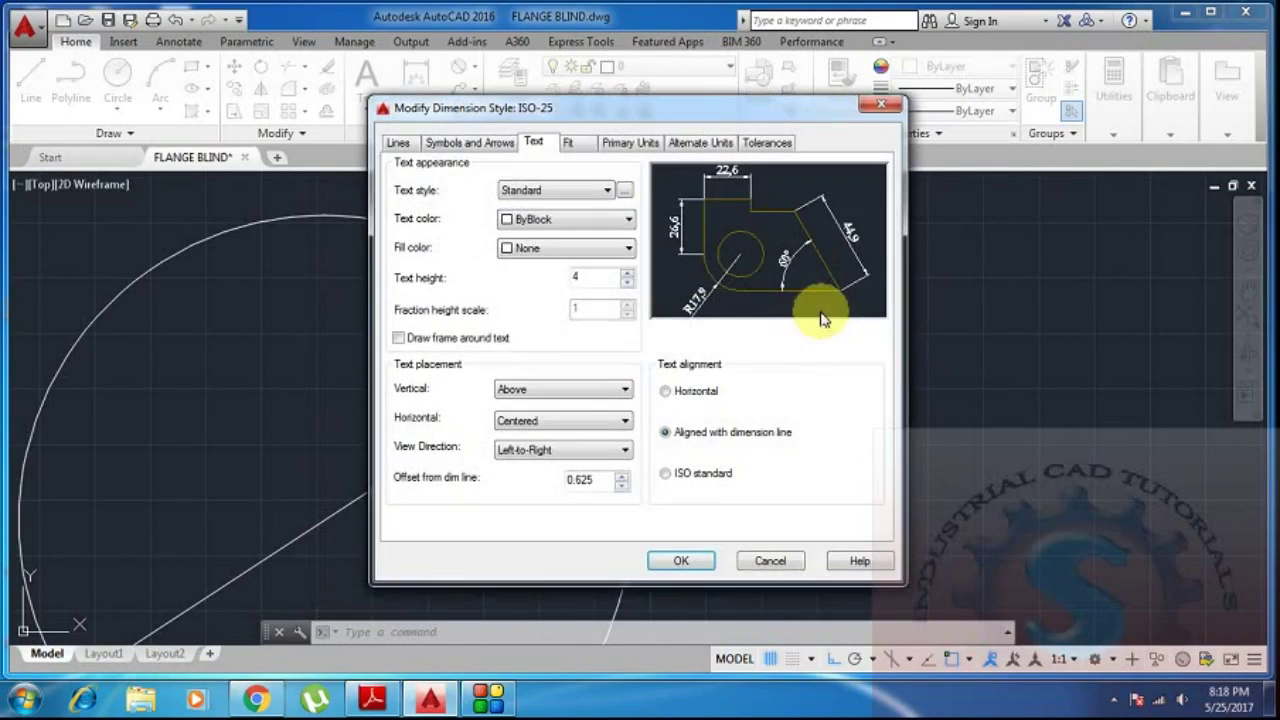
{"action": "double_click", "coordinate": [592, 279]}
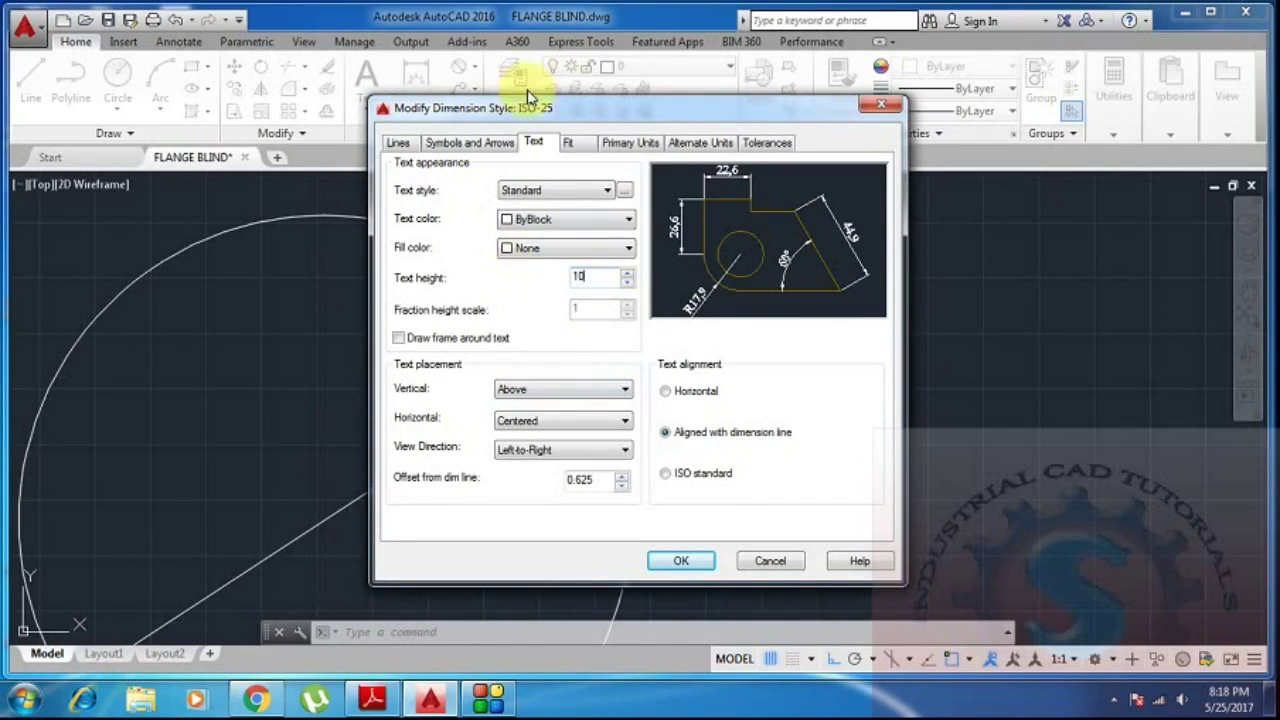
{"action": "left_click", "coordinate": [488, 145]}
{"action": "double_click", "coordinate": [530, 394]}
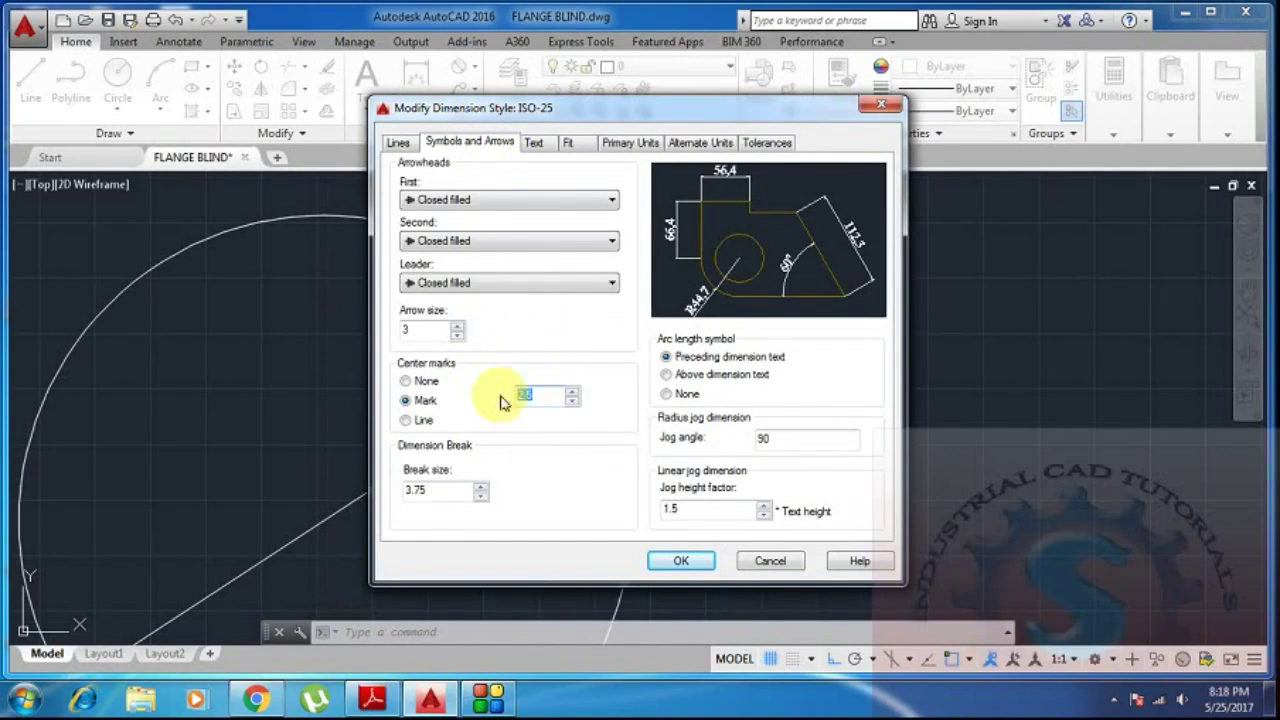
{"action": "double_click", "coordinate": [425, 329]}
{"action": "type", "text": "5"}
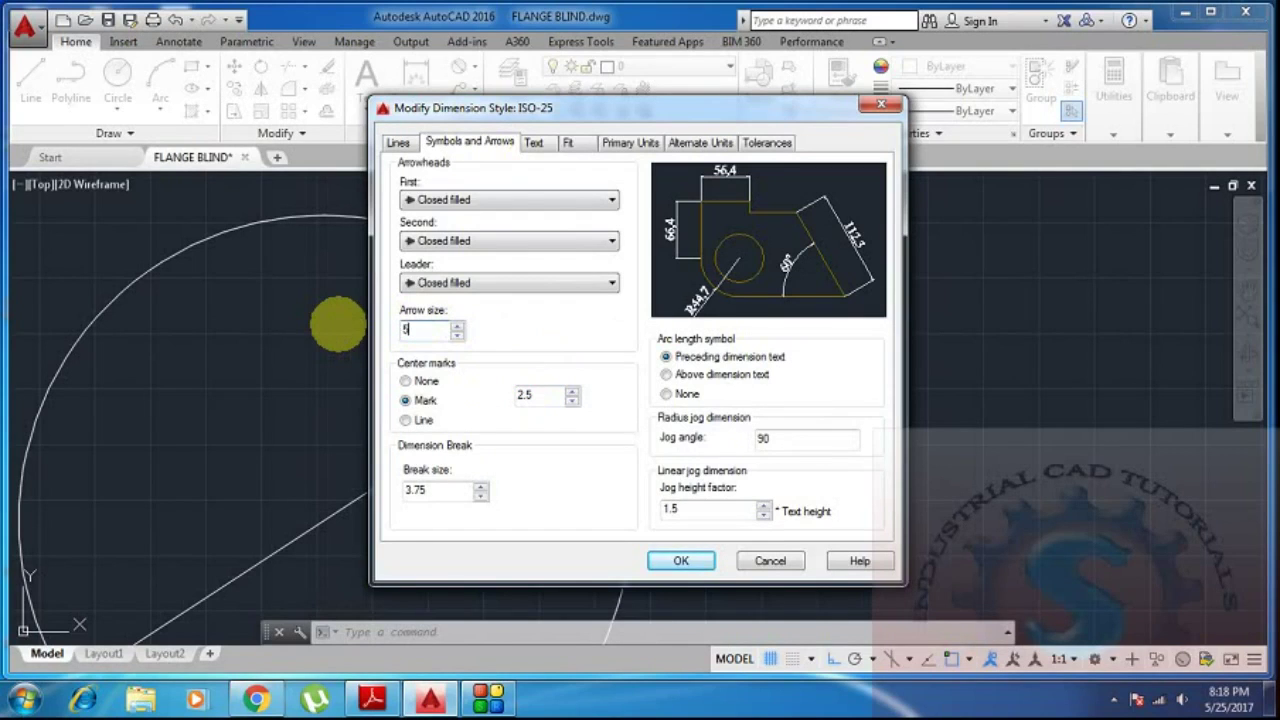
{"action": "left_click", "coordinate": [680, 561]}
{"action": "left_click", "coordinate": [750, 489]}
{"action": "scroll", "coordinate": [652, 357], "scroll_direction": "down", "scroll_amount": 3}
{"action": "scroll", "coordinate": [652, 357], "scroll_direction": "up", "scroll_amount": 4}
{"action": "scroll", "coordinate": [630, 370], "scroll_direction": "down", "scroll_amount": 4}
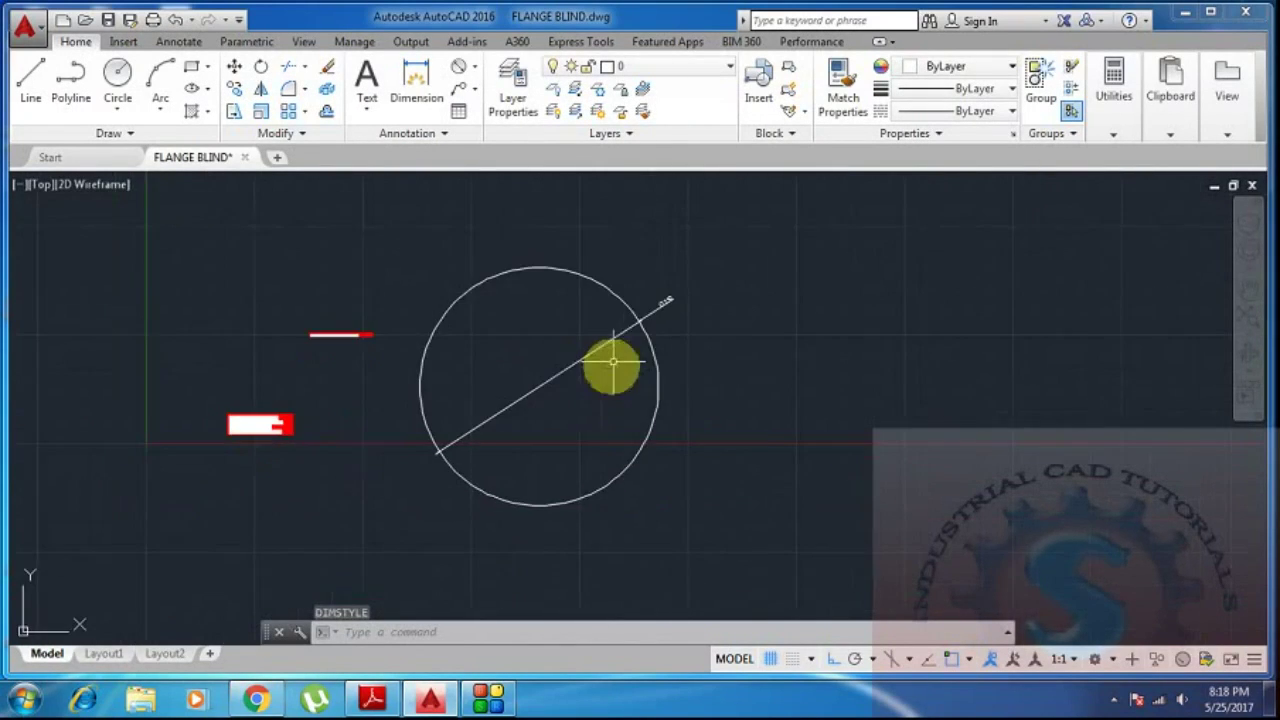
Check the reference PDF in Adobe Reader, and in AutoCAD draw a 410 mm diameter circle concentric with the outer circle.
{"action": "left_click", "coordinate": [663, 300]}
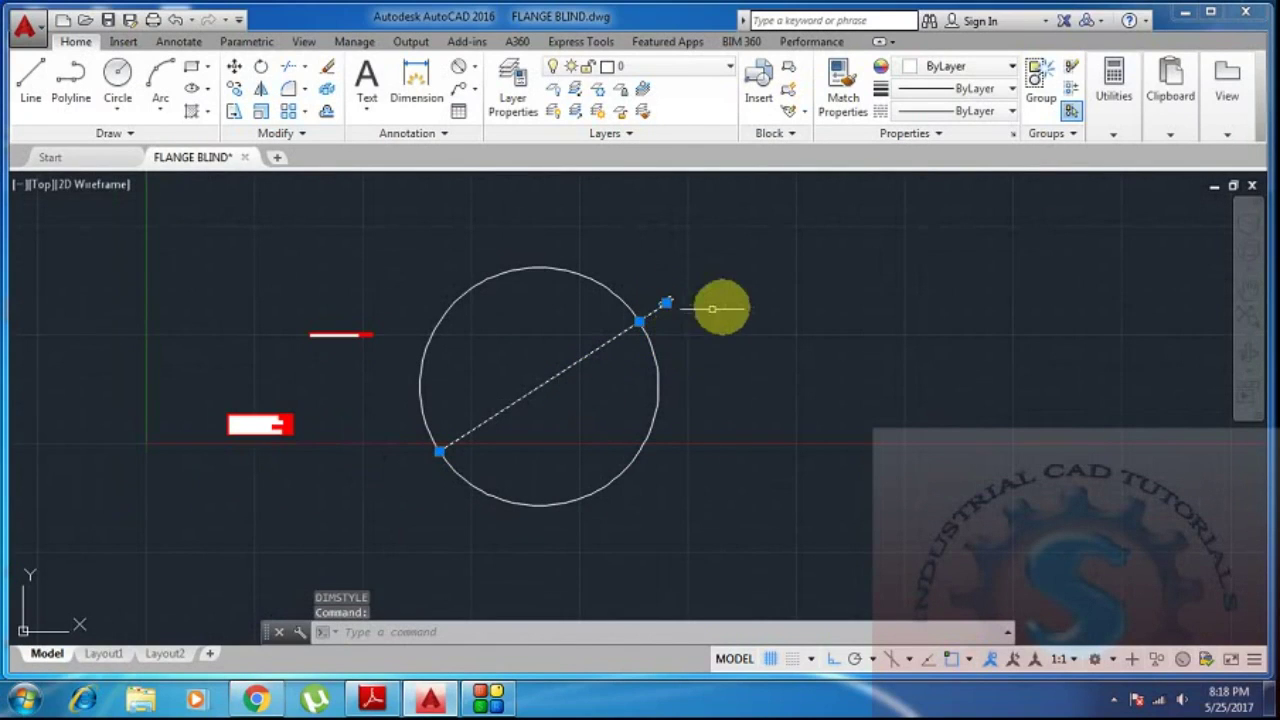
{"action": "left_click", "coordinate": [367, 700]}
{"action": "left_click", "coordinate": [367, 703]}
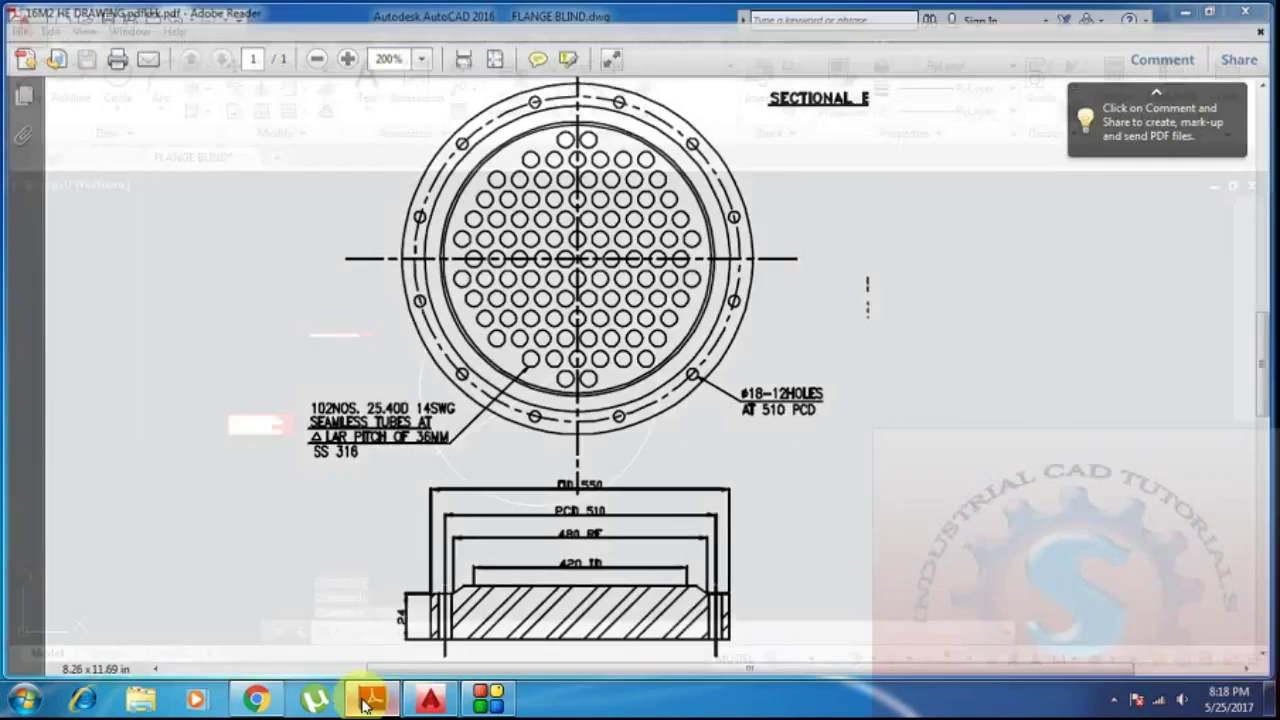
{"action": "key", "text": "Escape"}
{"action": "type", "text": "c"}
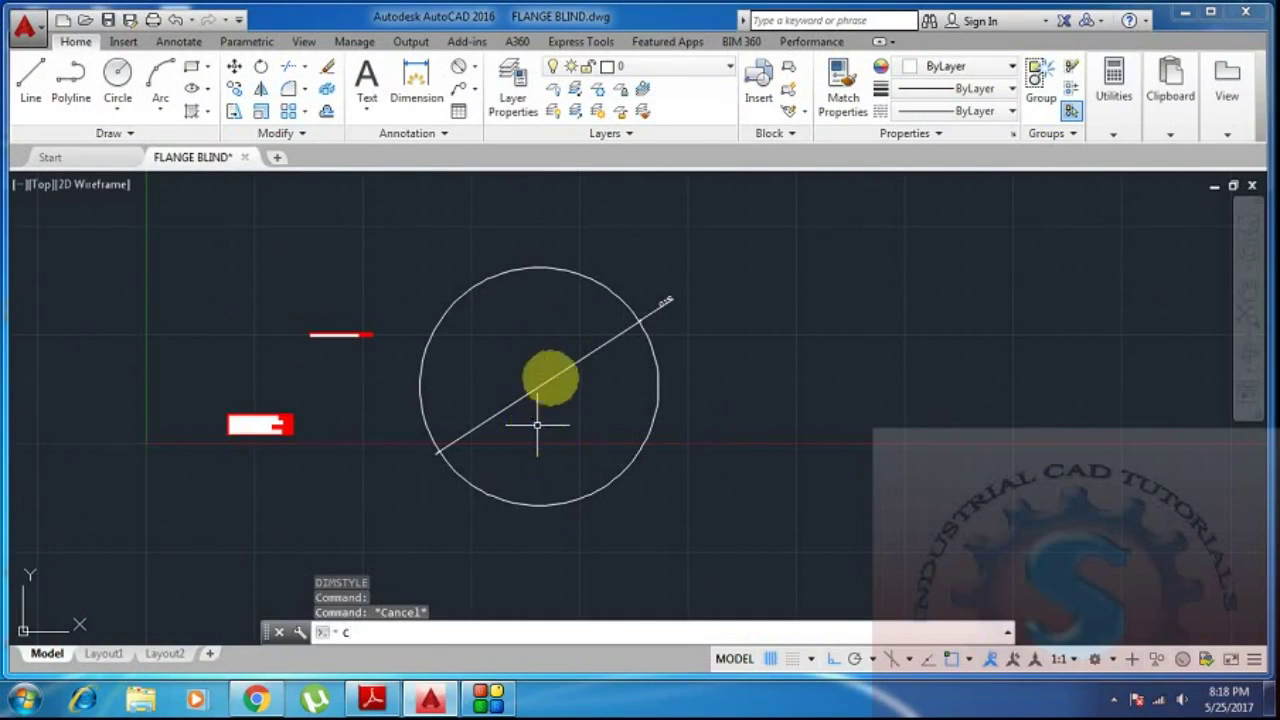
{"action": "key", "text": "Return"}
{"action": "left_click", "coordinate": [540, 390]}
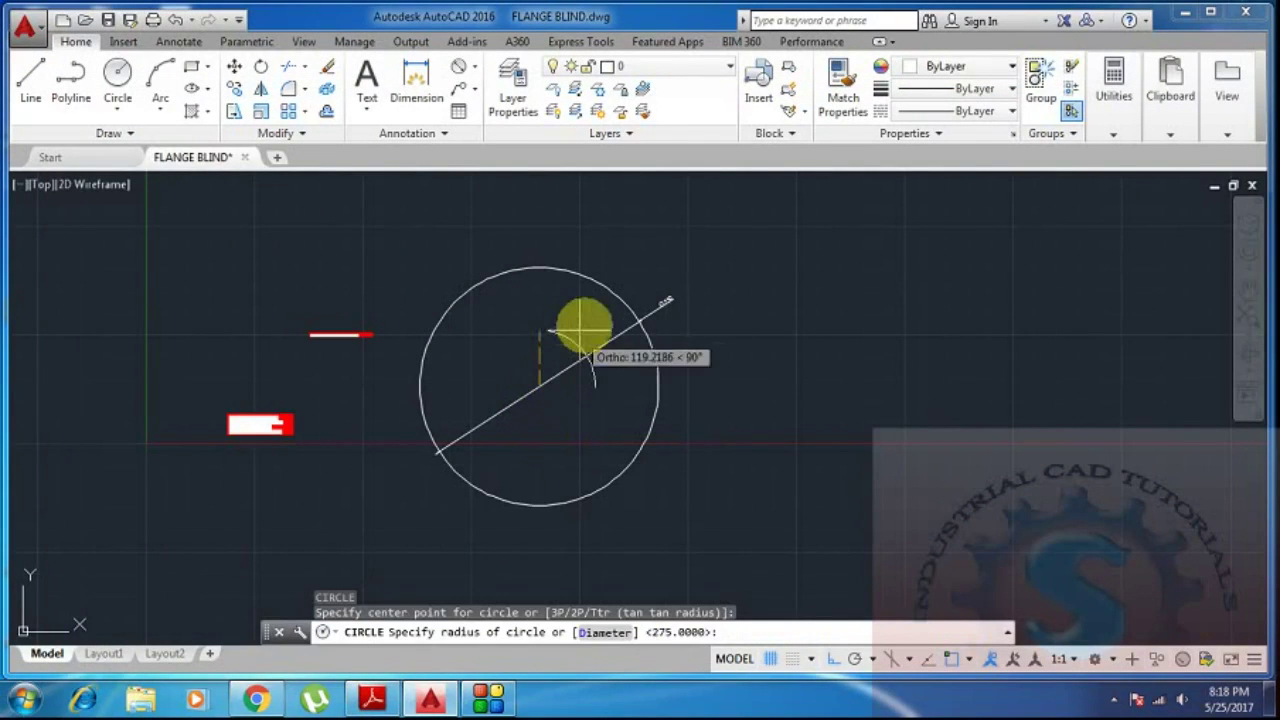
{"action": "type", "text": "D"}
{"action": "key", "text": "Return"}
{"action": "type", "text": "41"}
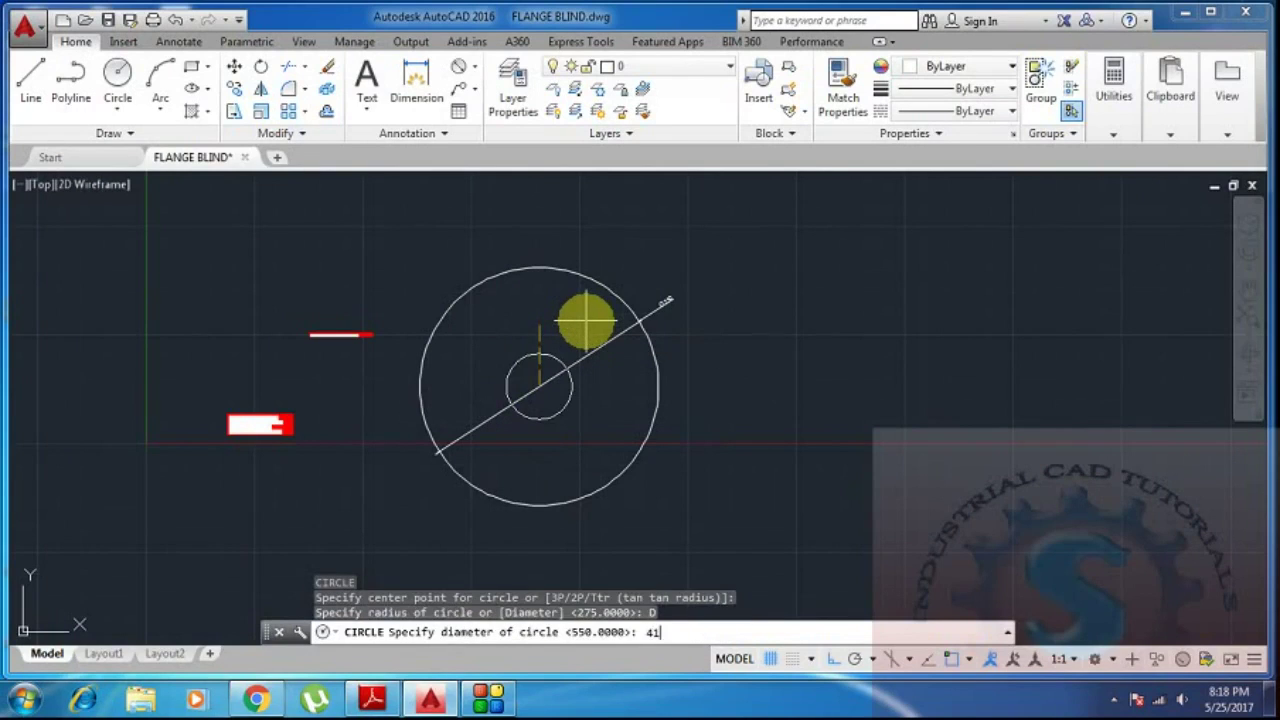
{"action": "type", "text": "0"}
{"action": "key", "text": "Return"}
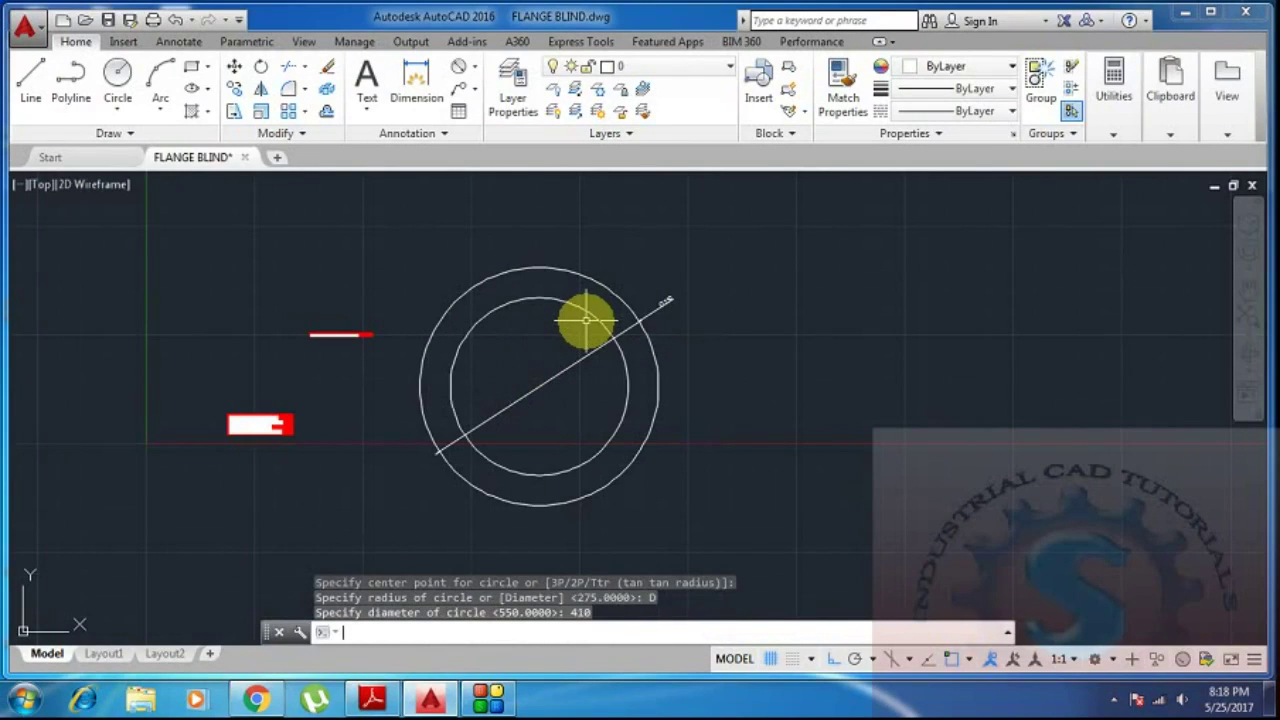
Check the tube sheet diameters in the Adobe Reader PDF again and return to the AutoCAD drawing.
{"action": "left_click", "coordinate": [425, 698]}
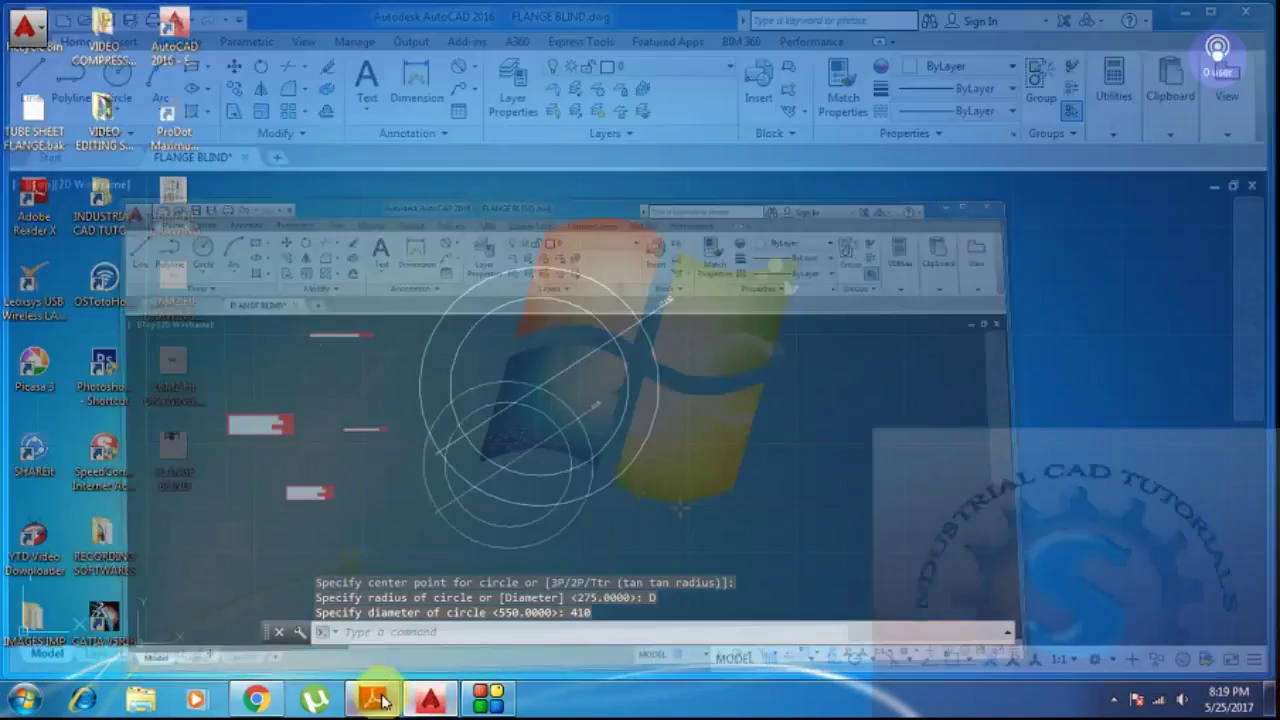
{"action": "left_click", "coordinate": [375, 698]}
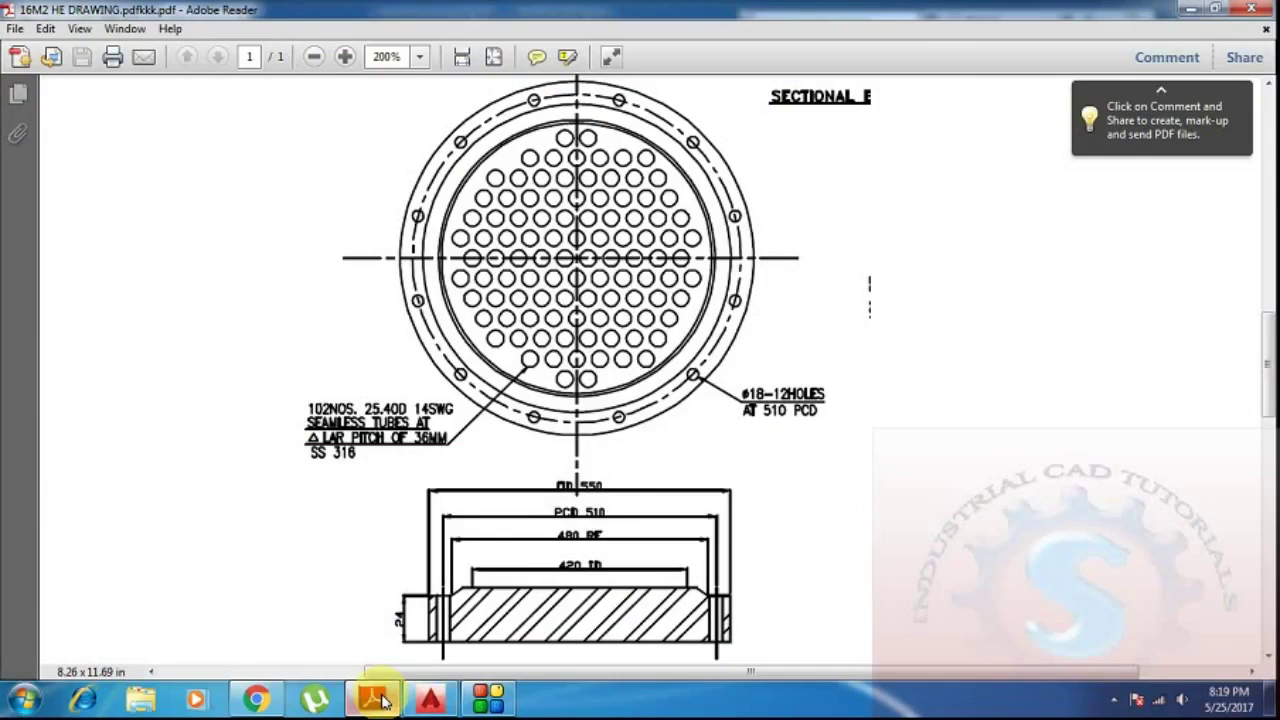
{"action": "left_click", "coordinate": [430, 698]}
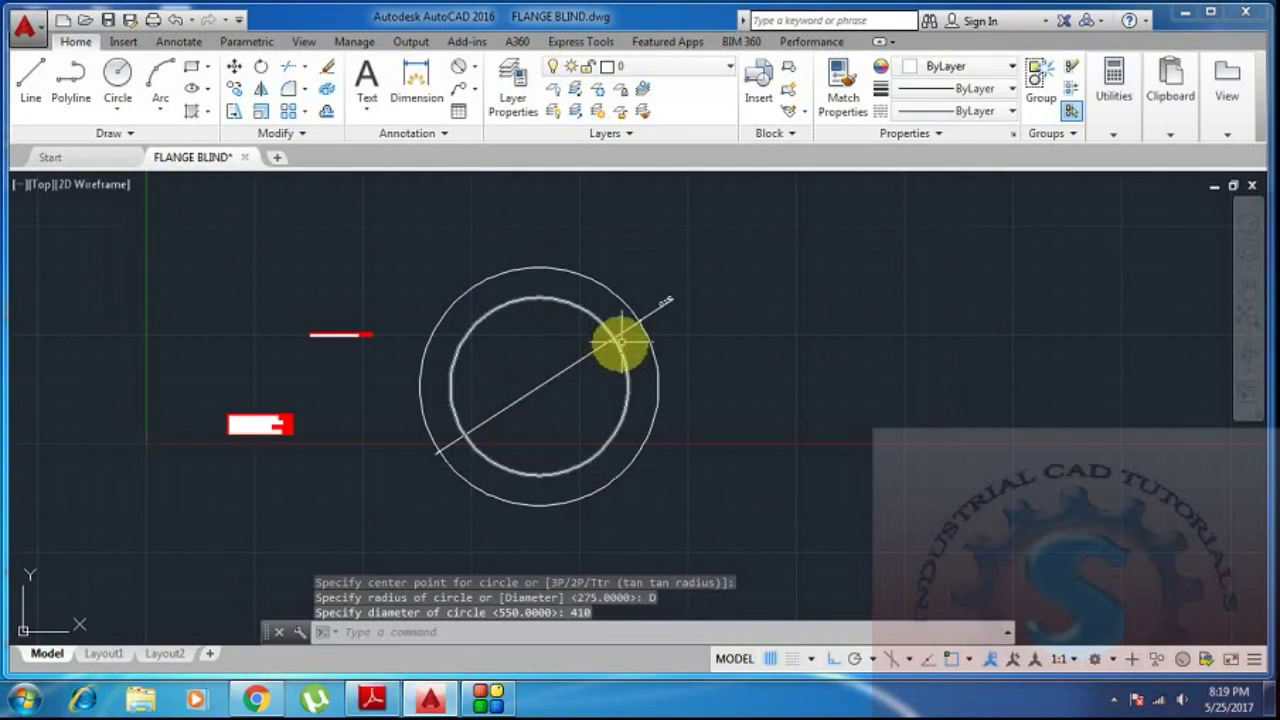
Delete the 410 mm circle, check the Adobe Reader PDF, and in AutoCAD draw a 510 mm diameter circle concentric with the outer circle.
{"action": "left_click", "coordinate": [617, 356]}
{"action": "key", "text": "Delete"}
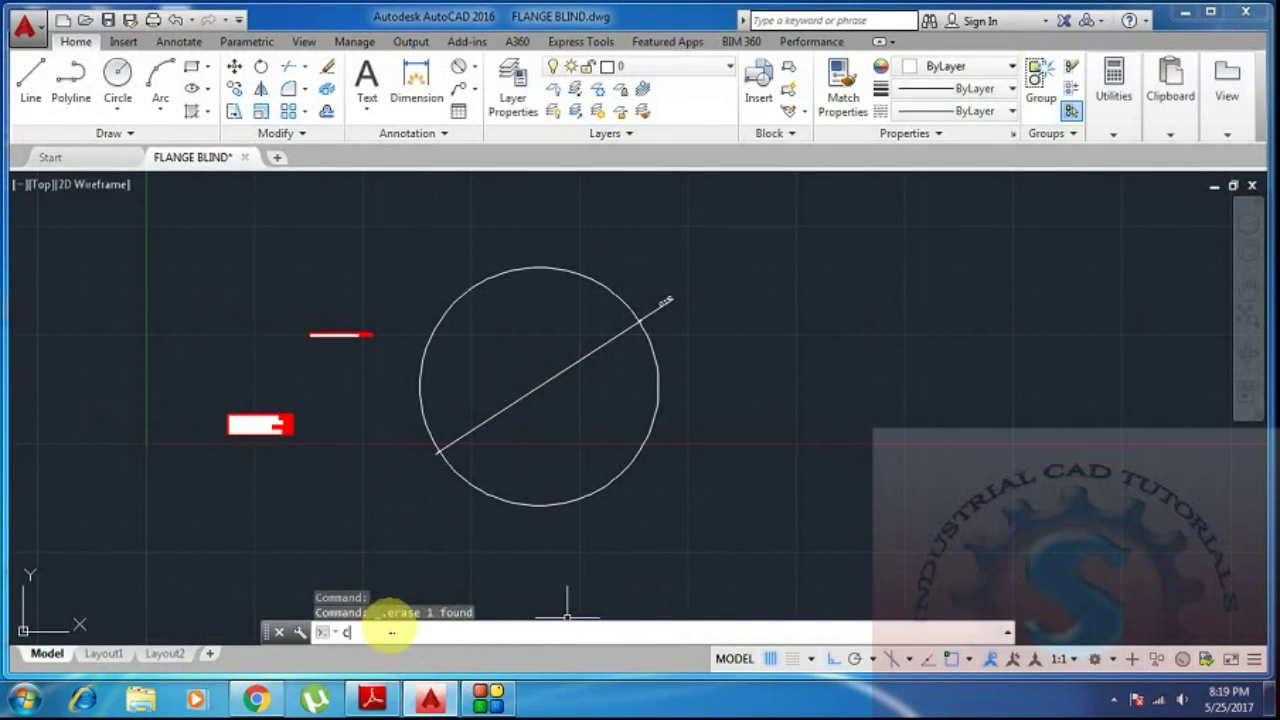
{"action": "key", "text": "Return"}
{"action": "left_click", "coordinate": [537, 388]}
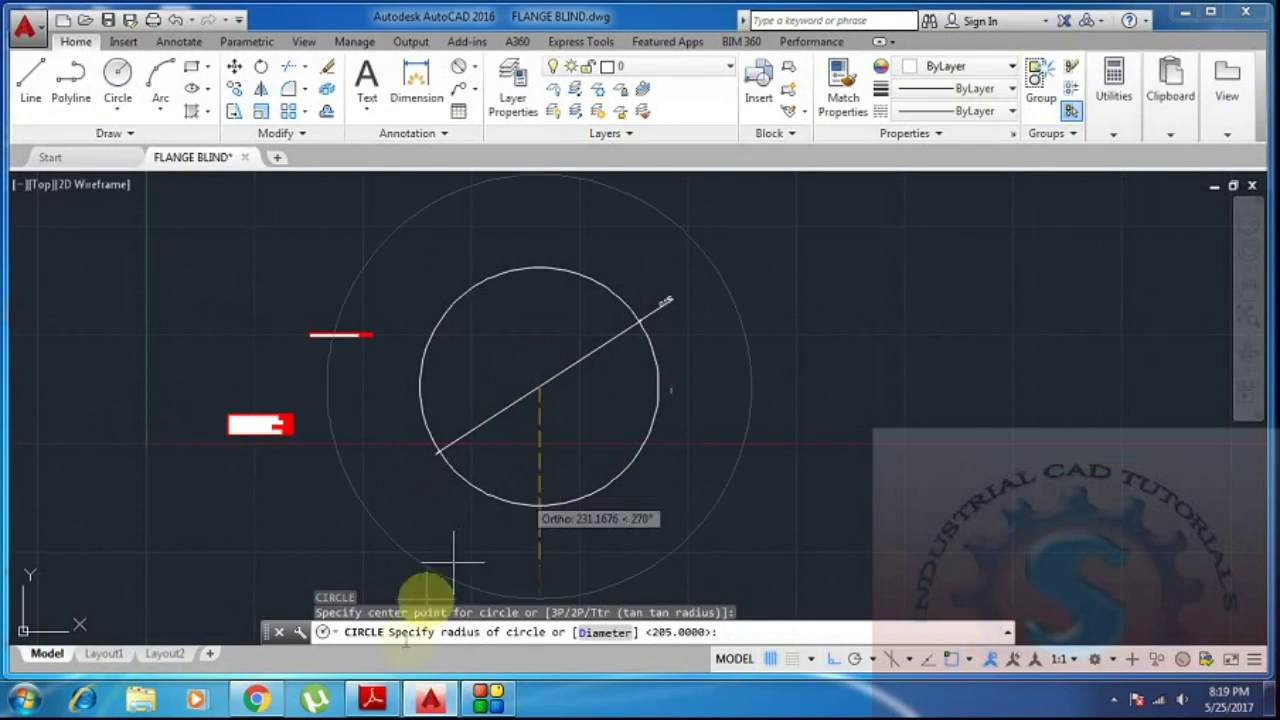
{"action": "left_click", "coordinate": [373, 698]}
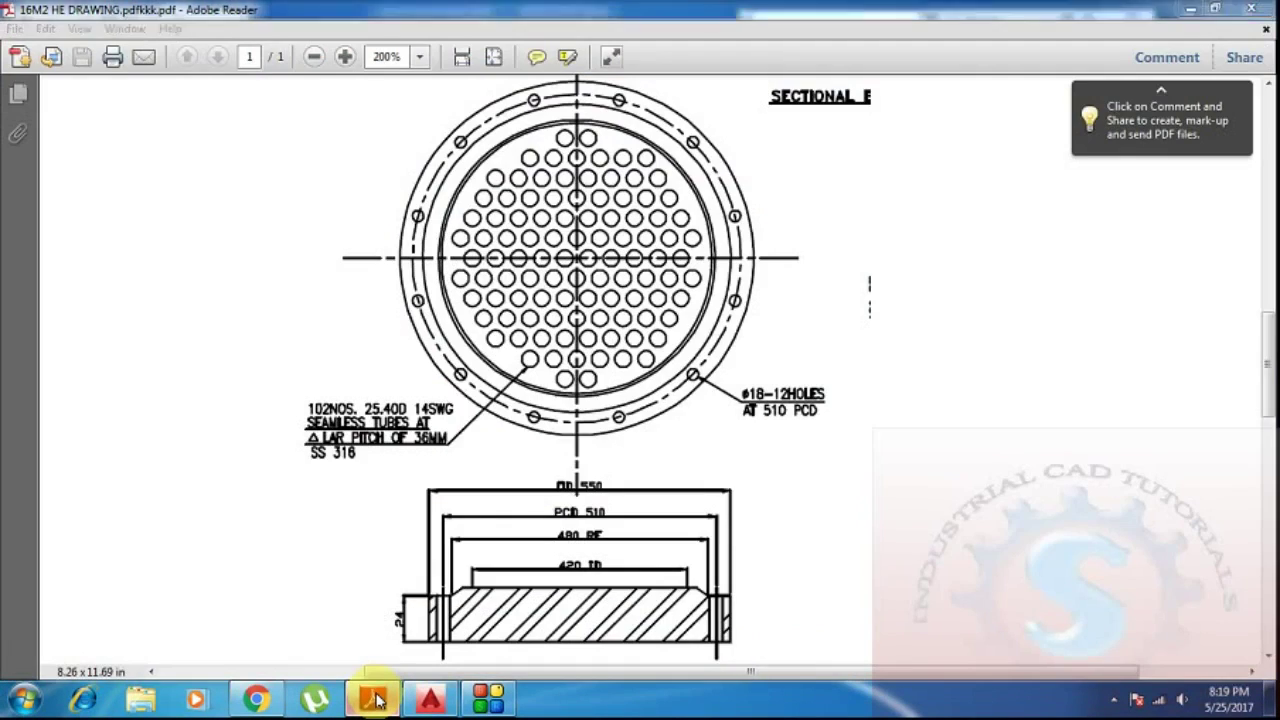
{"action": "left_click", "coordinate": [430, 698]}
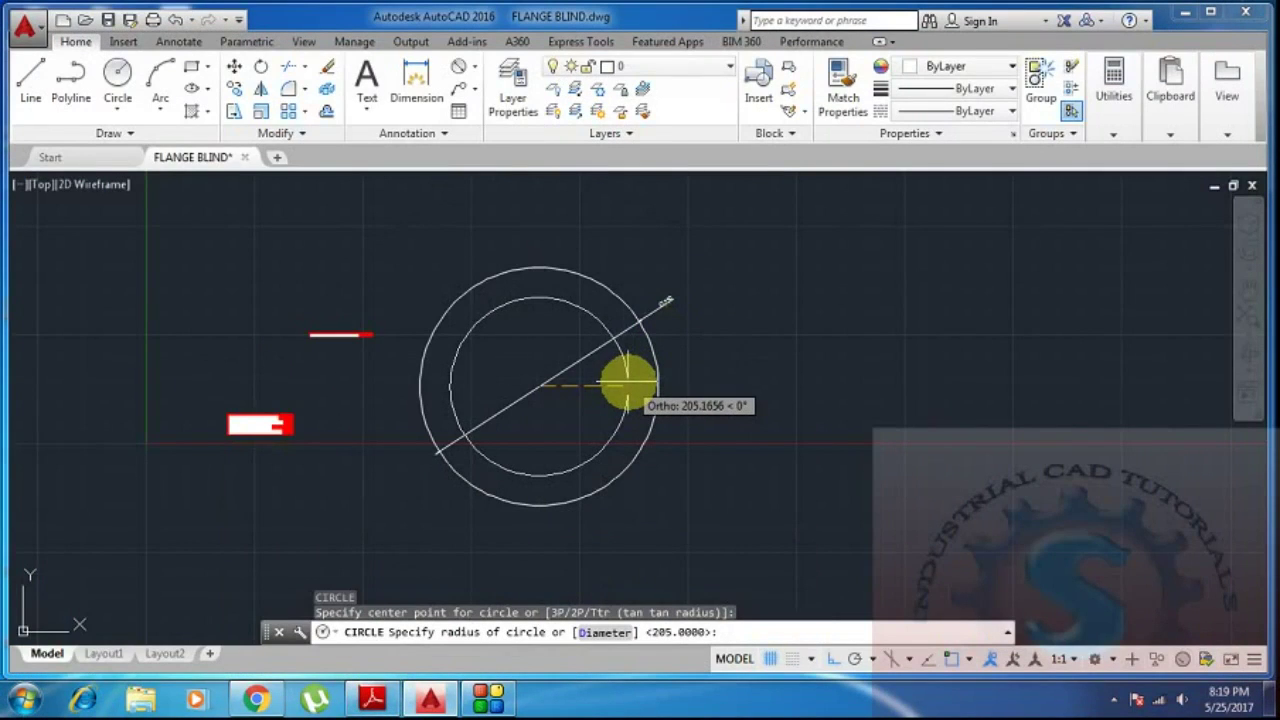
{"action": "key", "text": "Return"}
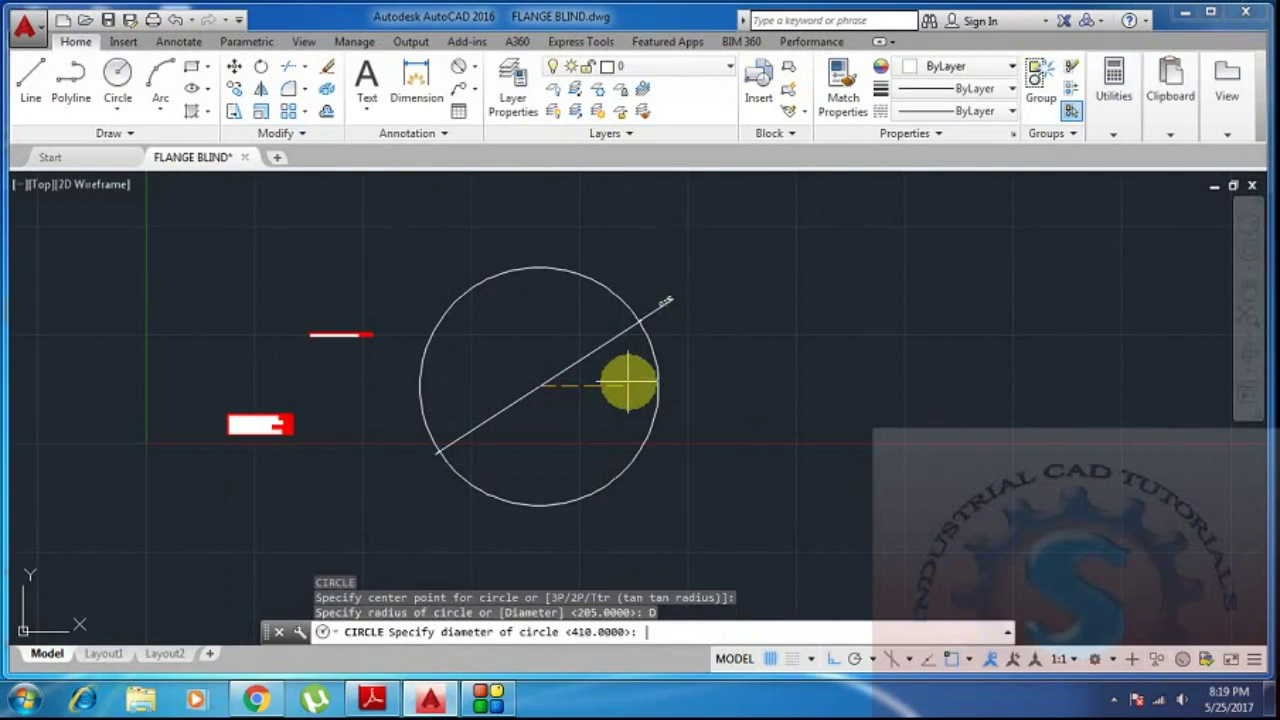
{"action": "type", "text": "510"}
{"action": "key", "text": "Return"}
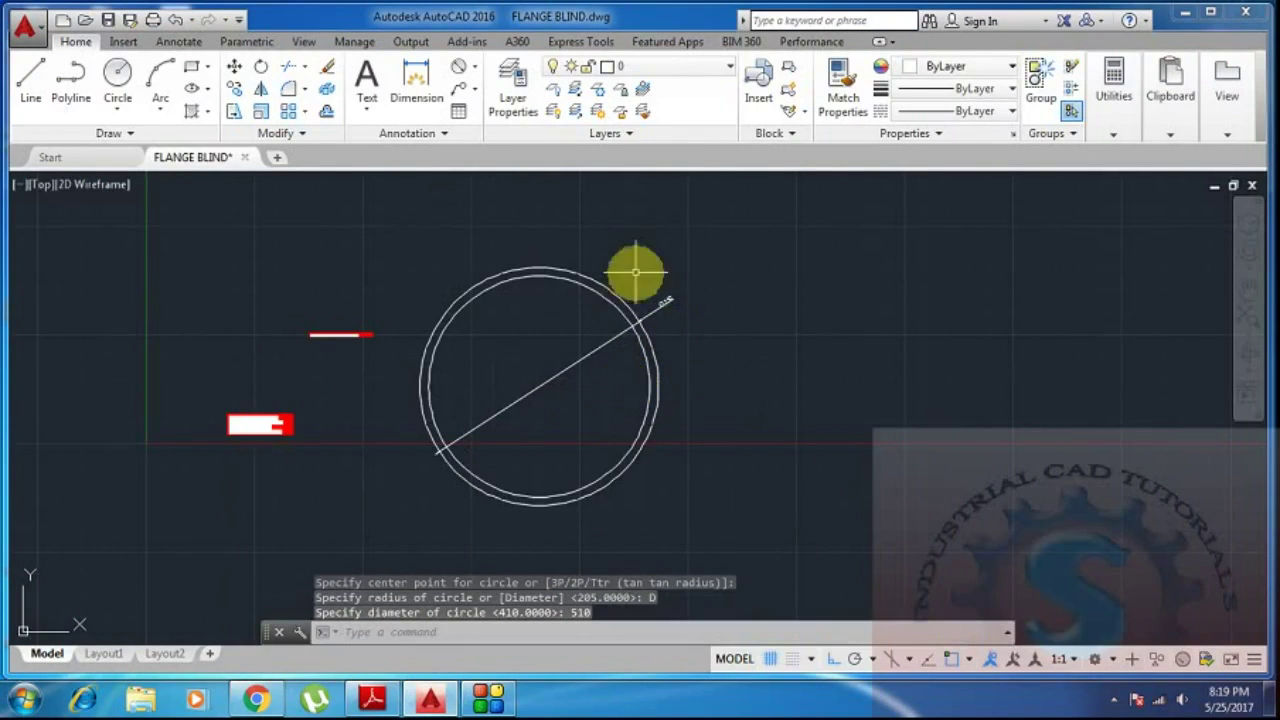
Change the linetype of the 510 mm circle to DASHED2.
{"action": "scroll", "coordinate": [603, 303], "scroll_direction": "up", "scroll_amount": 2}
{"action": "left_click", "coordinate": [603, 295]}
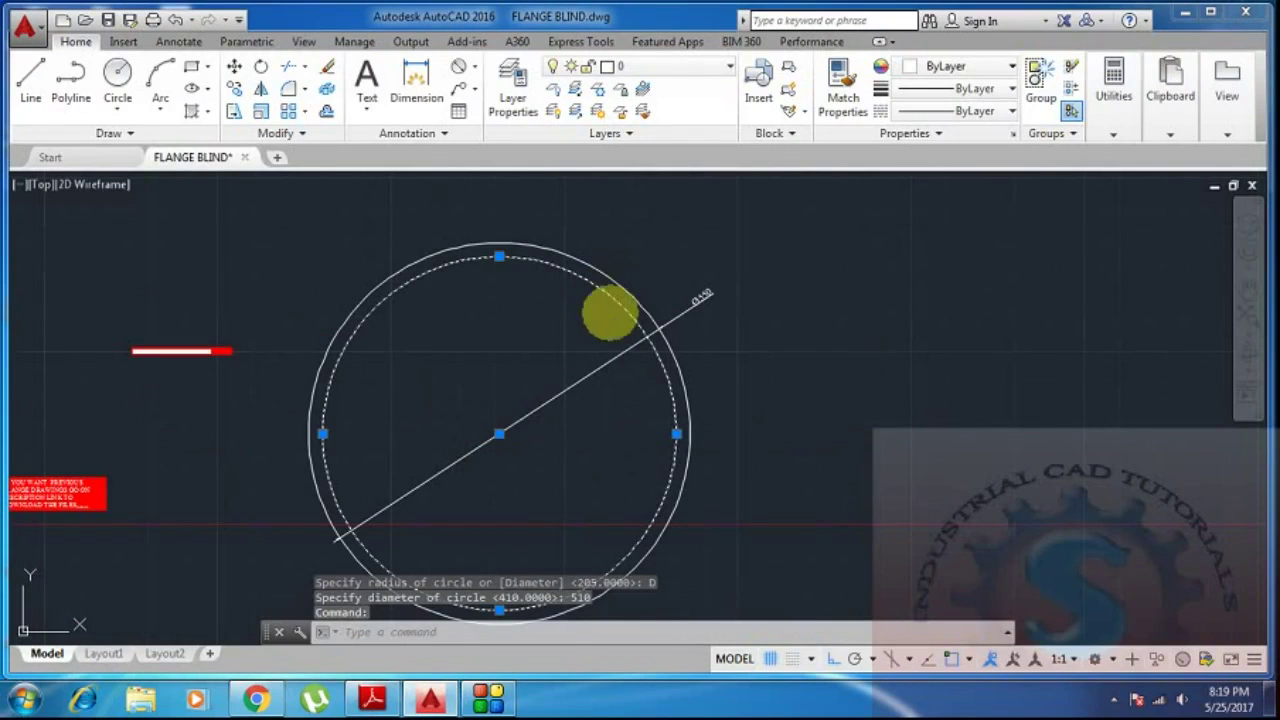
{"action": "left_click", "coordinate": [1013, 113]}
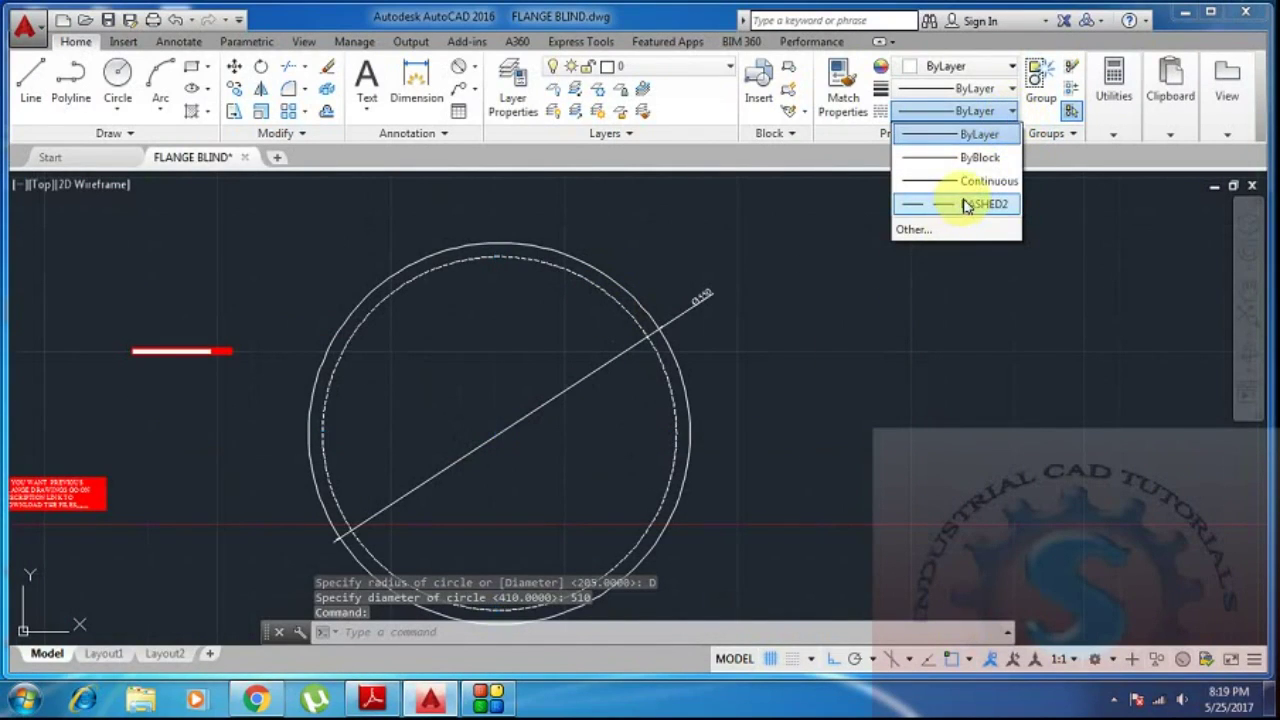
{"action": "left_click", "coordinate": [960, 206]}
{"action": "key", "text": "Escape"}
{"action": "scroll", "coordinate": [620, 290], "scroll_direction": "up", "scroll_amount": 3}
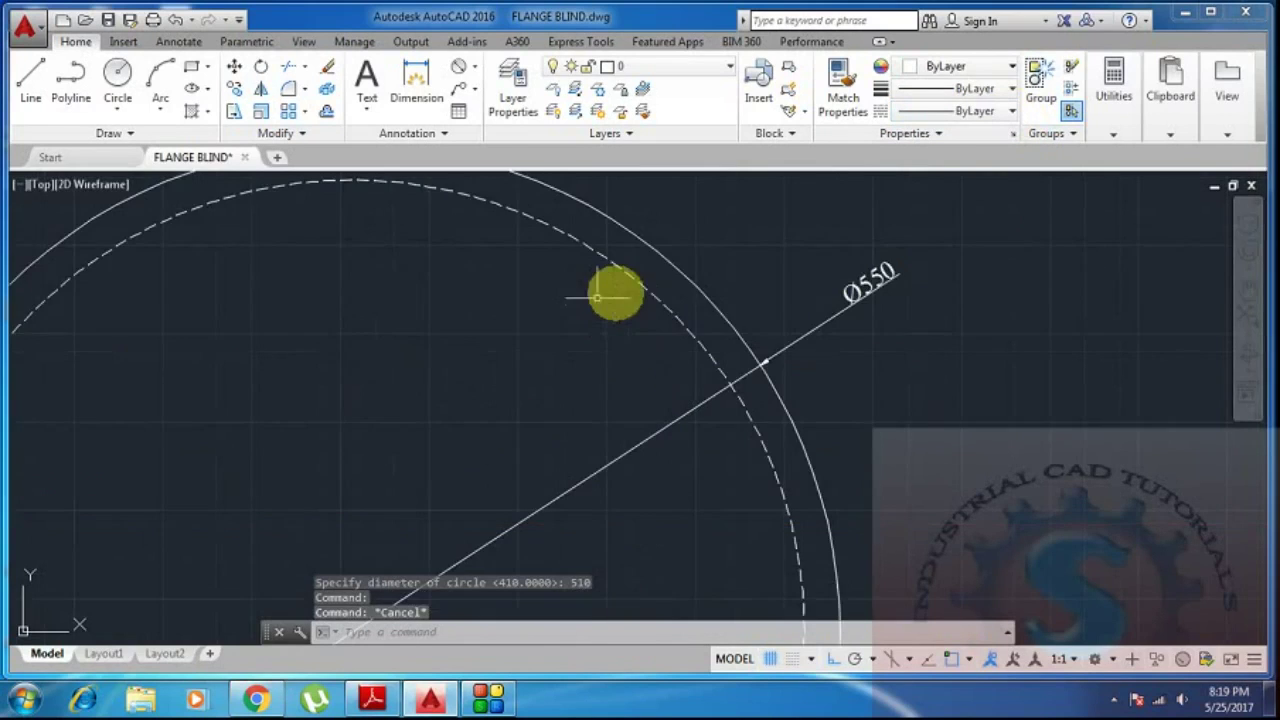
{"action": "scroll", "coordinate": [638, 300], "scroll_direction": "down", "scroll_amount": 3}
{"action": "middle_click_drag", "start_coordinate": [632, 329], "coordinate": [632, 290]}
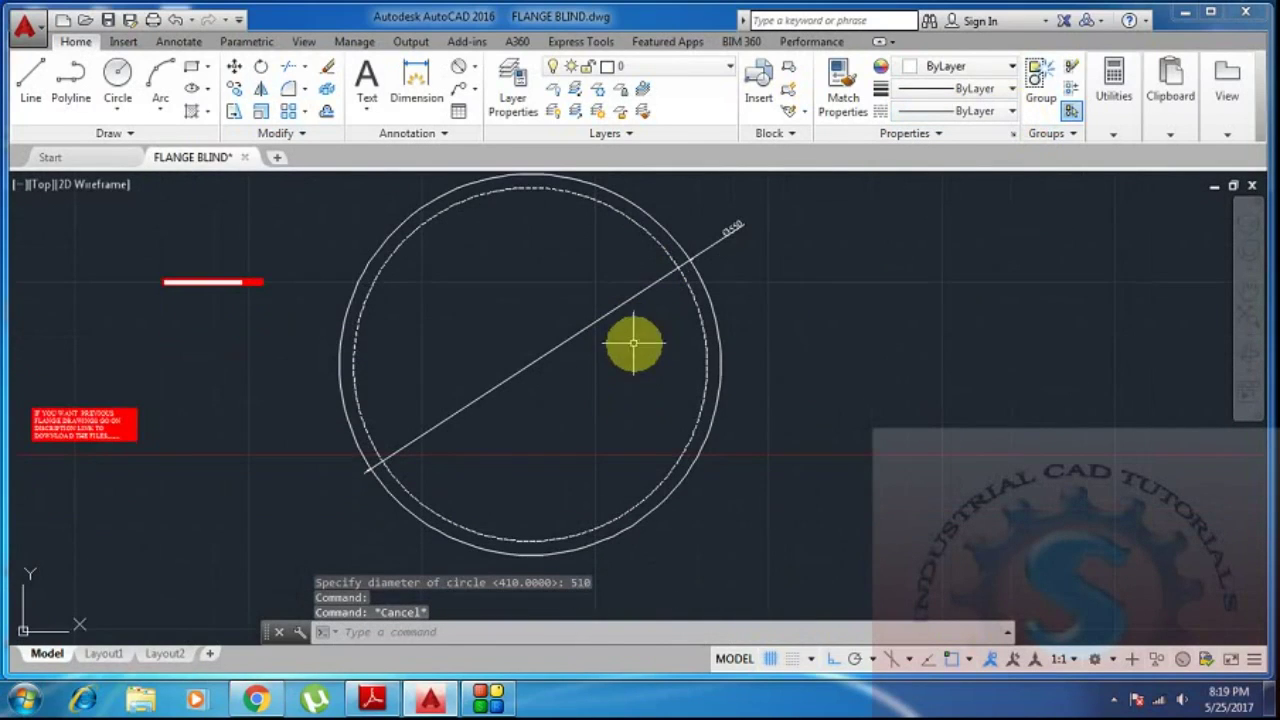
Check the bolt hole callout in the Adobe Reader PDF, and in AutoCAD draw a horizontal line between the outer circle's side quadrants.
{"action": "left_click", "coordinate": [371, 699]}
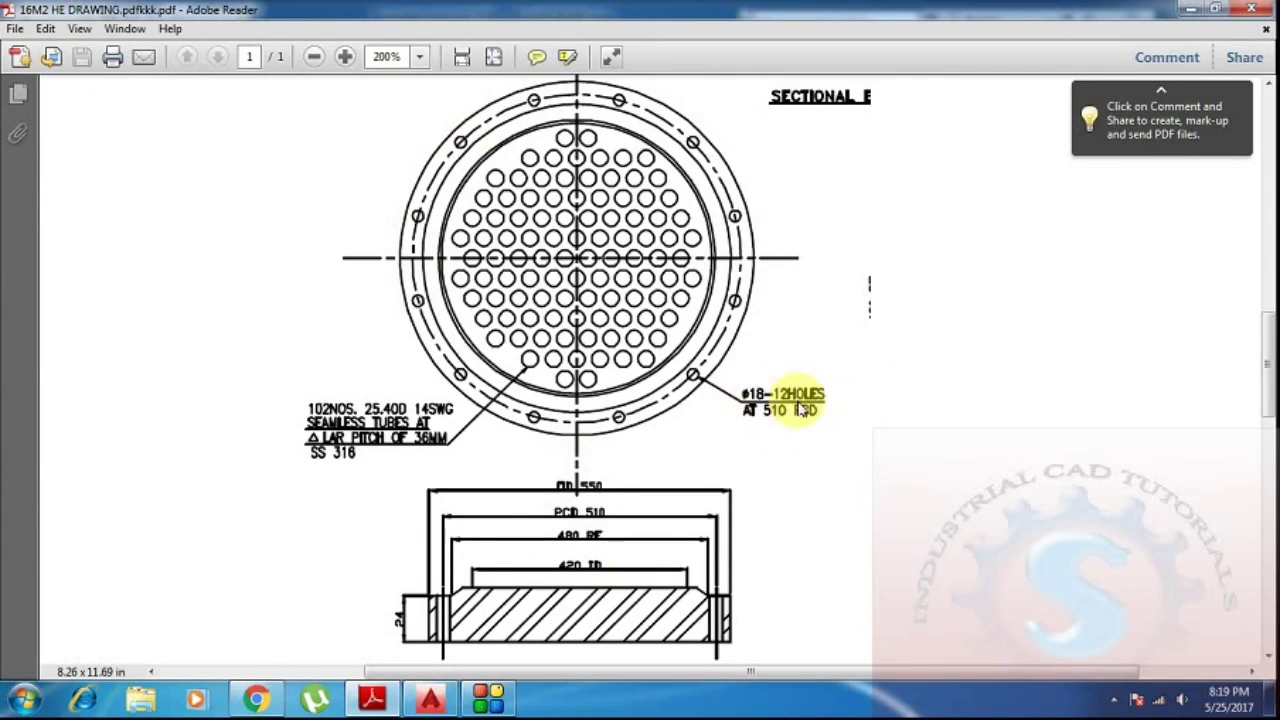
{"action": "left_click", "coordinate": [1192, 14]}
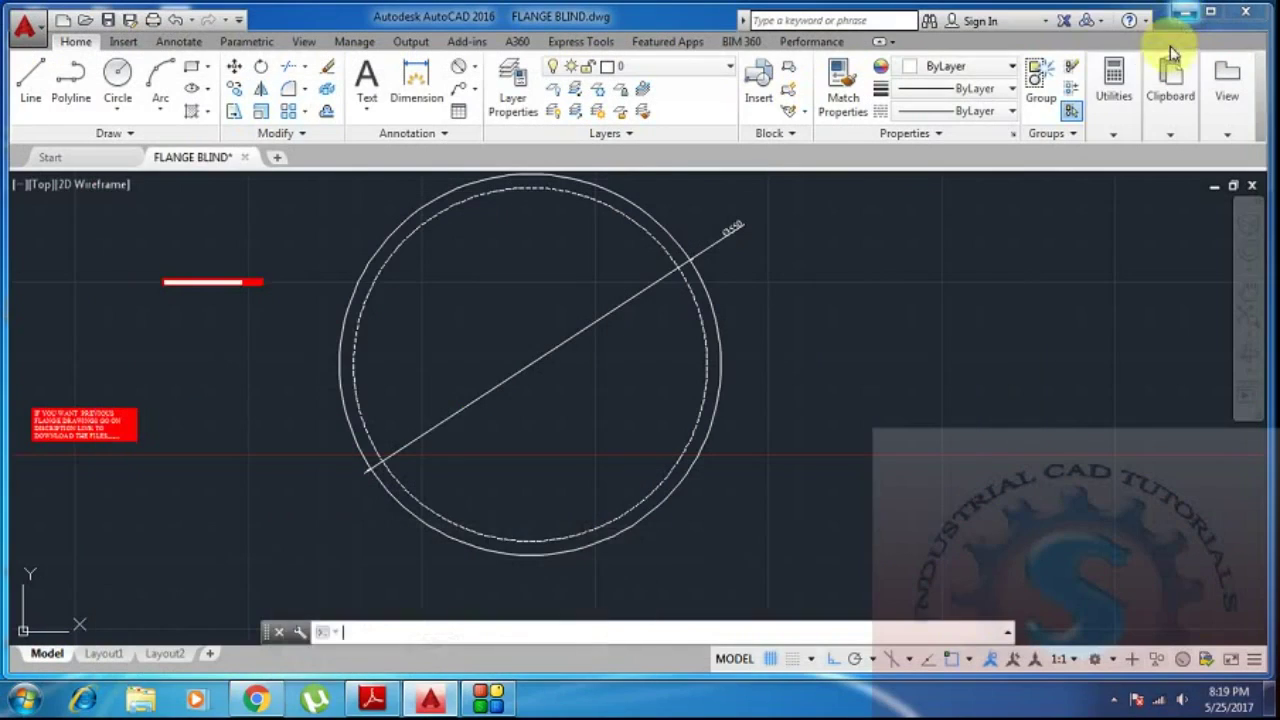
{"action": "left_click", "coordinate": [369, 697]}
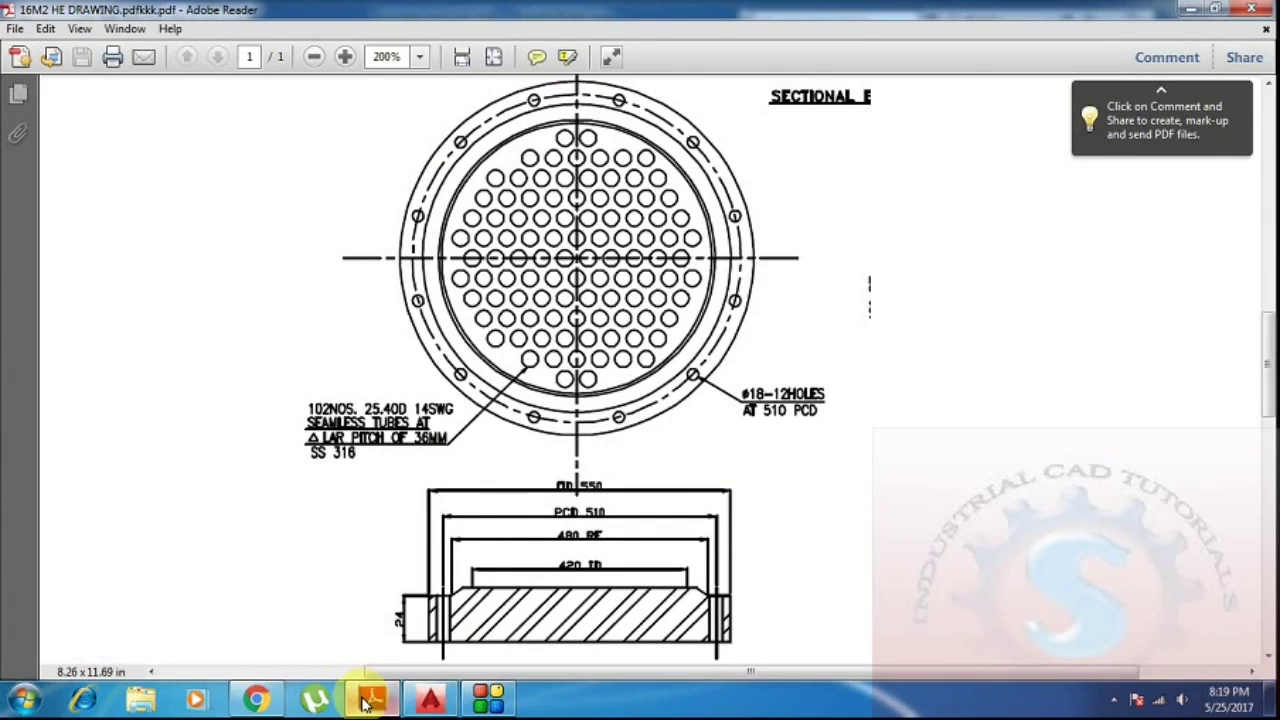
{"action": "left_click", "coordinate": [369, 697]}
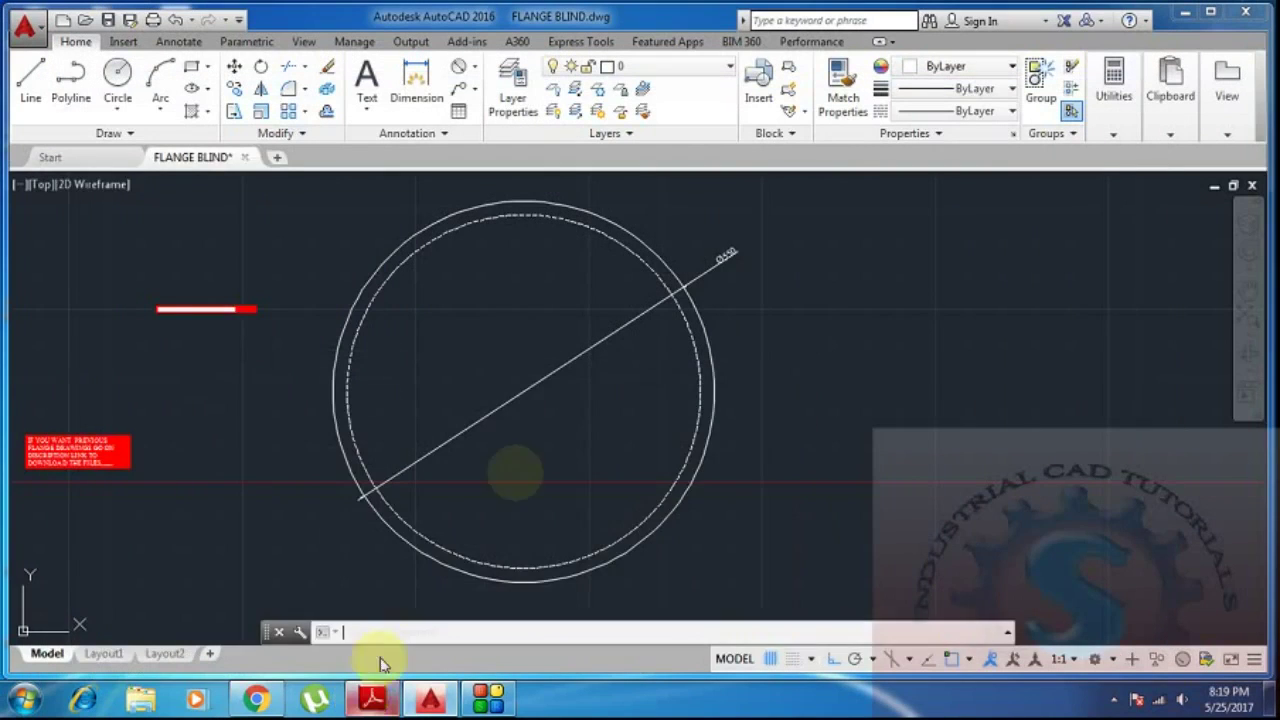
{"action": "middle_click_drag", "start_coordinate": [494, 420], "coordinate": [497, 436]}
{"action": "type", "text": "l"}
{"action": "key", "text": "Return"}
{"action": "left_click", "coordinate": [327, 412]}
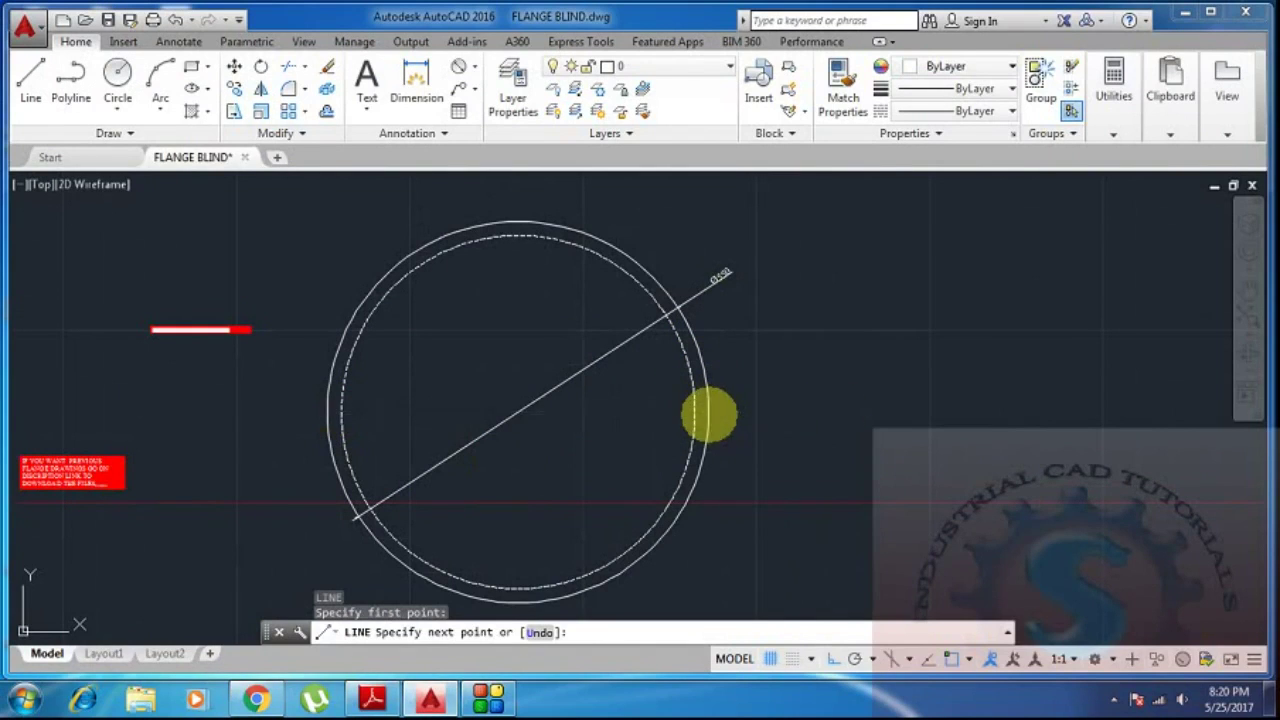
{"action": "left_click", "coordinate": [709, 413]}
{"action": "key", "text": "Escape"}
Draw a vertical line from the outer circle's top quadrant to its bottom quadrant.
{"action": "middle_click_drag", "start_coordinate": [823, 471], "coordinate": [789, 397]}
{"action": "key", "text": "Return"}
{"action": "mouse_move", "coordinate": [527, 310]}
{"action": "middle_mouse_down"}
{"action": "mouse_move", "coordinate": [521, 406]}
{"action": "mouse_move", "coordinate": [531, 311]}
{"action": "middle_mouse_up"}
{"action": "left_click", "coordinate": [512, 250]}
{"action": "left_click", "coordinate": [531, 501]}
{"action": "key", "text": "Escape"}
{"action": "middle_click_drag", "start_coordinate": [763, 429], "coordinate": [669, 443]}
{"action": "middle_click_drag", "start_coordinate": [720, 477], "coordinate": [729, 451]}
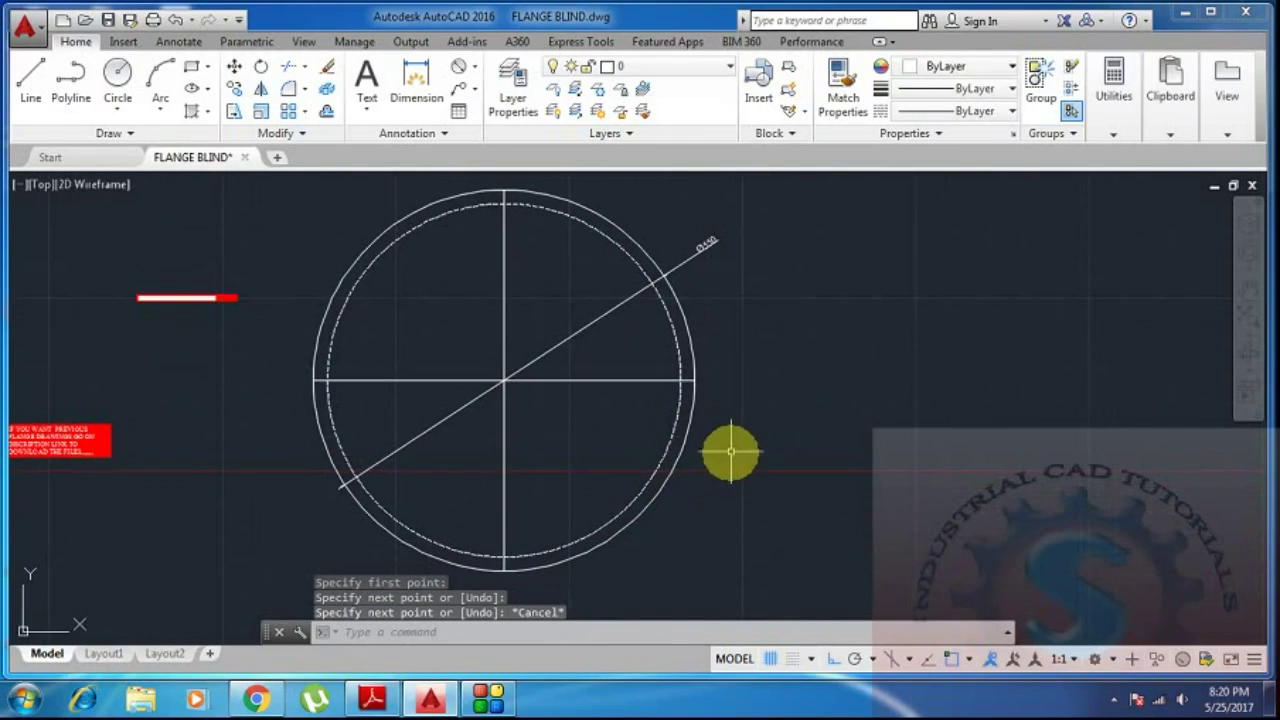
Draw an 18 mm diameter bolt hole centred where the dashed circle meets the right end of the horizontal centre line.
{"action": "type", "text": "c"}
{"action": "key", "text": "Return"}
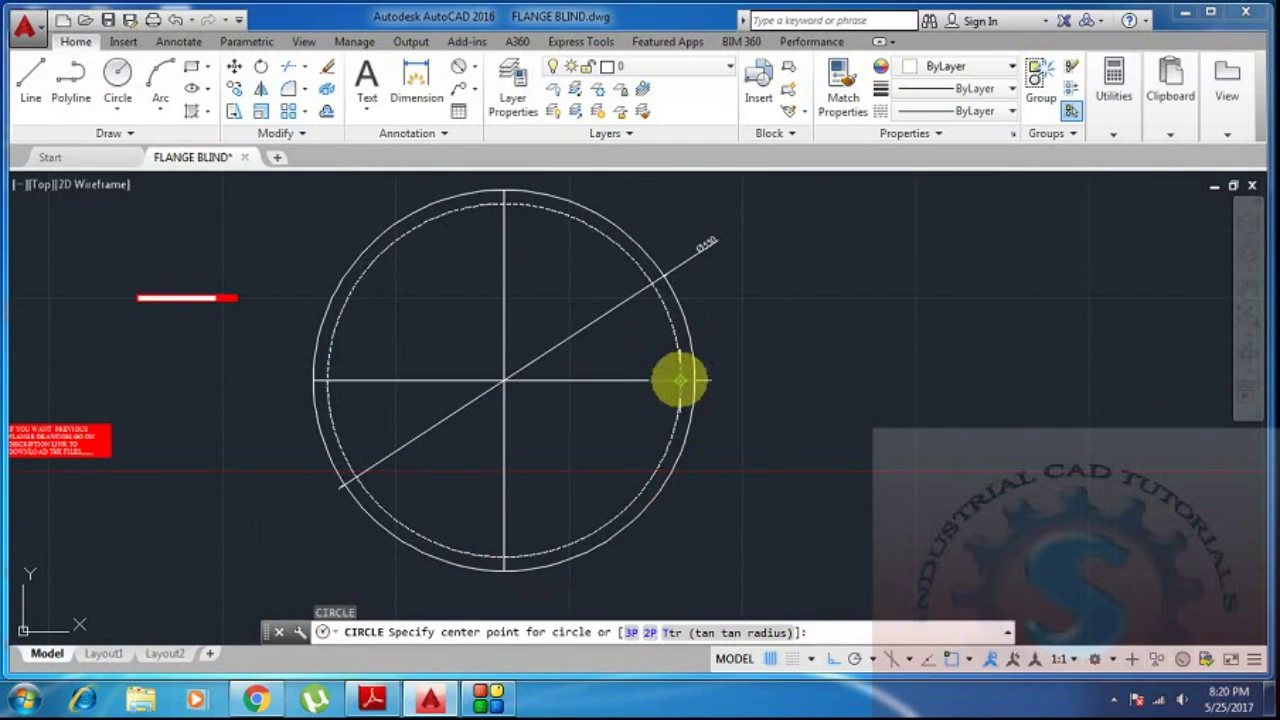
{"action": "left_click", "coordinate": [680, 380]}
{"action": "scroll", "coordinate": [680, 362], "scroll_direction": "up", "scroll_amount": 4}
{"action": "type", "text": "d"}
{"action": "key", "text": "Return"}
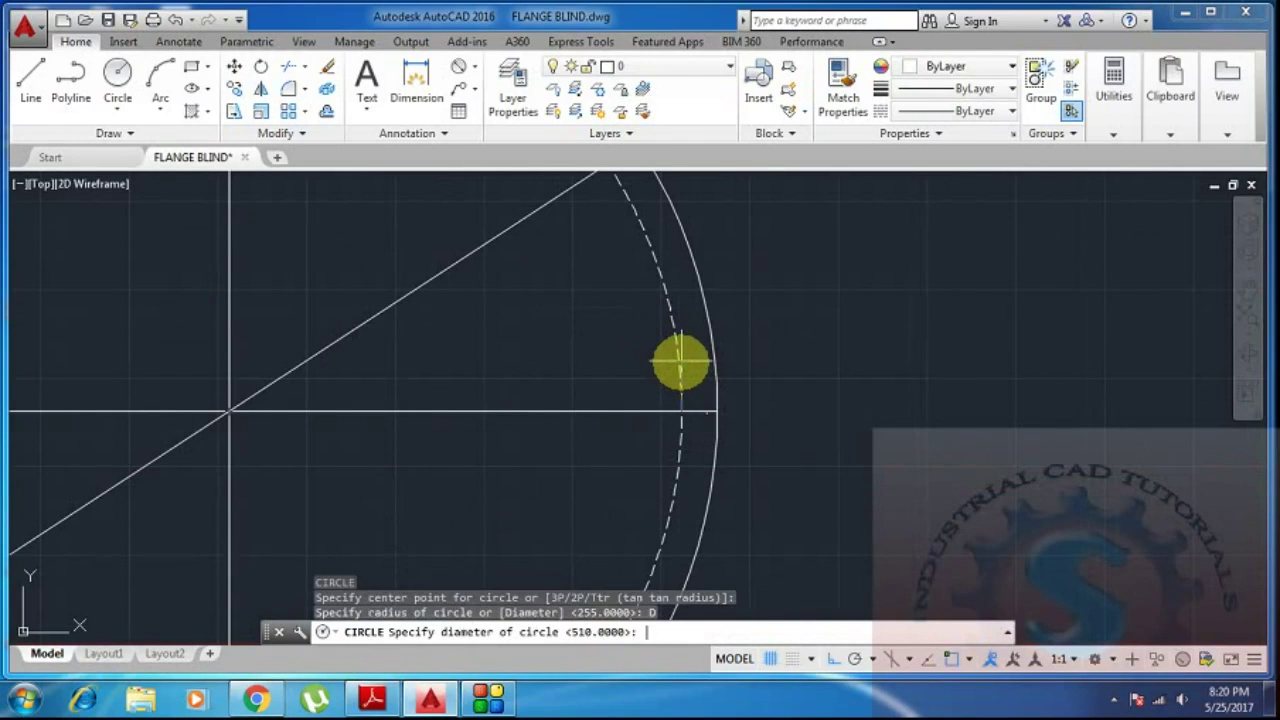
{"action": "type", "text": "18"}
{"action": "key", "text": "Return"}
{"action": "scroll", "coordinate": [690, 400], "scroll_direction": "down", "scroll_amount": 4}
{"action": "scroll", "coordinate": [729, 386], "scroll_direction": "up", "scroll_amount": 2}
{"action": "scroll", "coordinate": [717, 405], "scroll_direction": "down", "scroll_amount": 2}
{"action": "scroll", "coordinate": [717, 405], "scroll_direction": "up", "scroll_amount": 2}
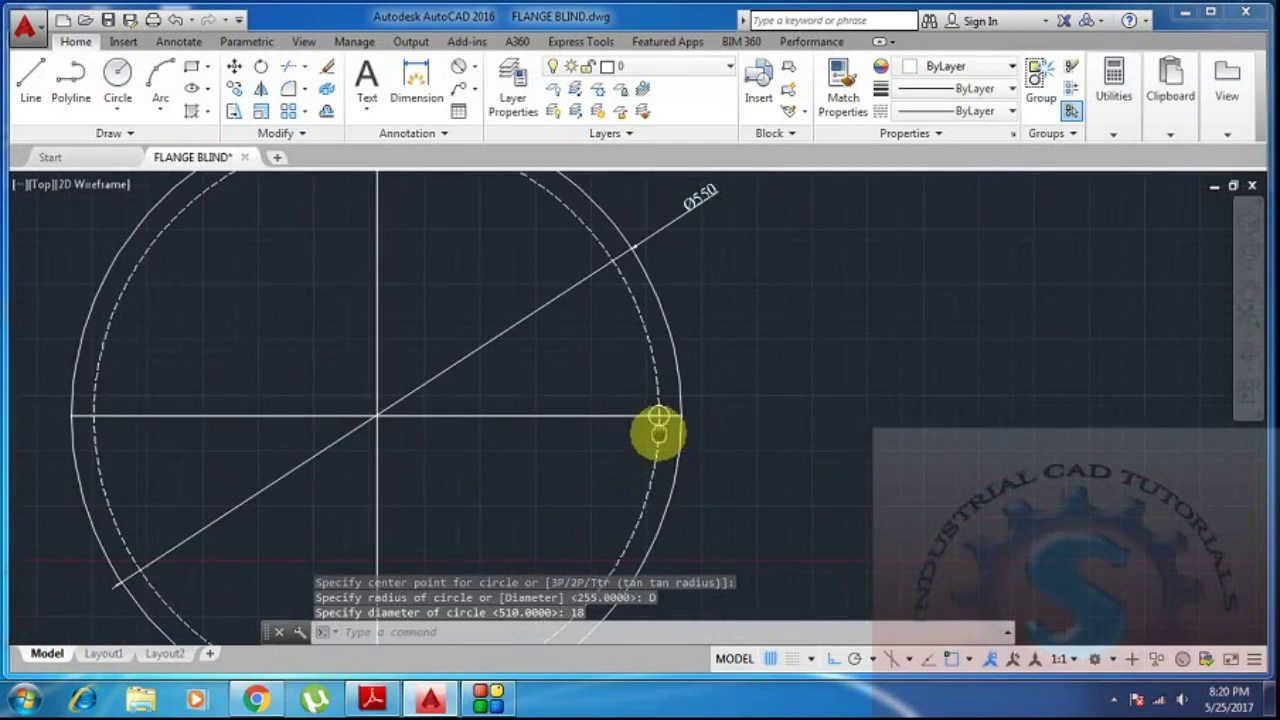
{"action": "scroll", "coordinate": [697, 446], "scroll_direction": "down", "scroll_amount": 2}
{"action": "scroll", "coordinate": [708, 474], "scroll_direction": "up", "scroll_amount": 2}
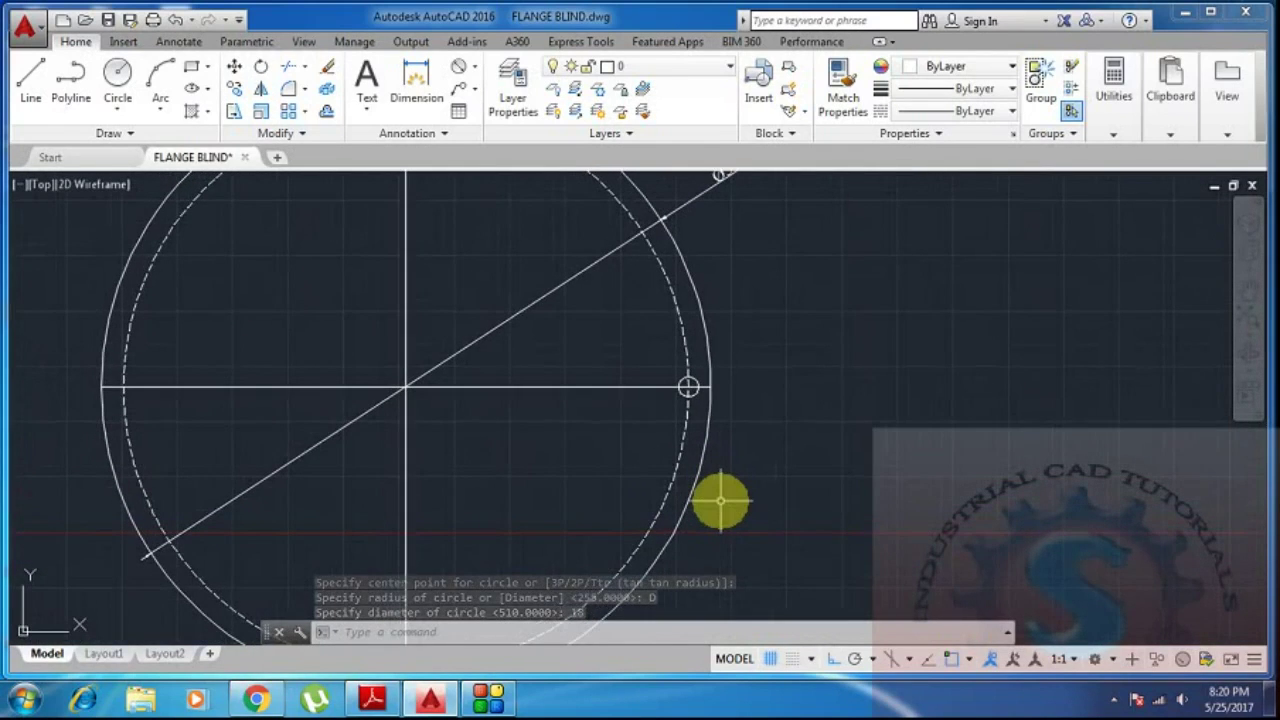
Create a polar array of the 18 mm bolt hole about the centre of the flange.
{"action": "type", "text": "ARRAY"}
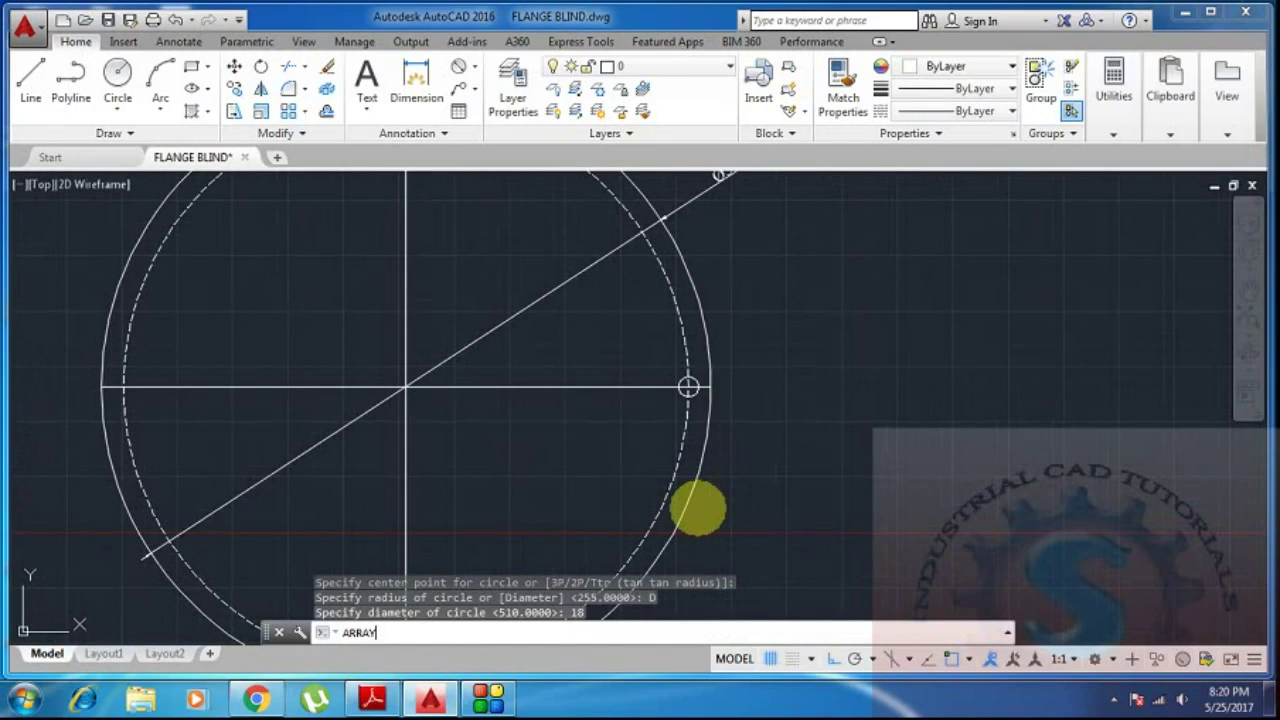
{"action": "key", "text": "Return"}
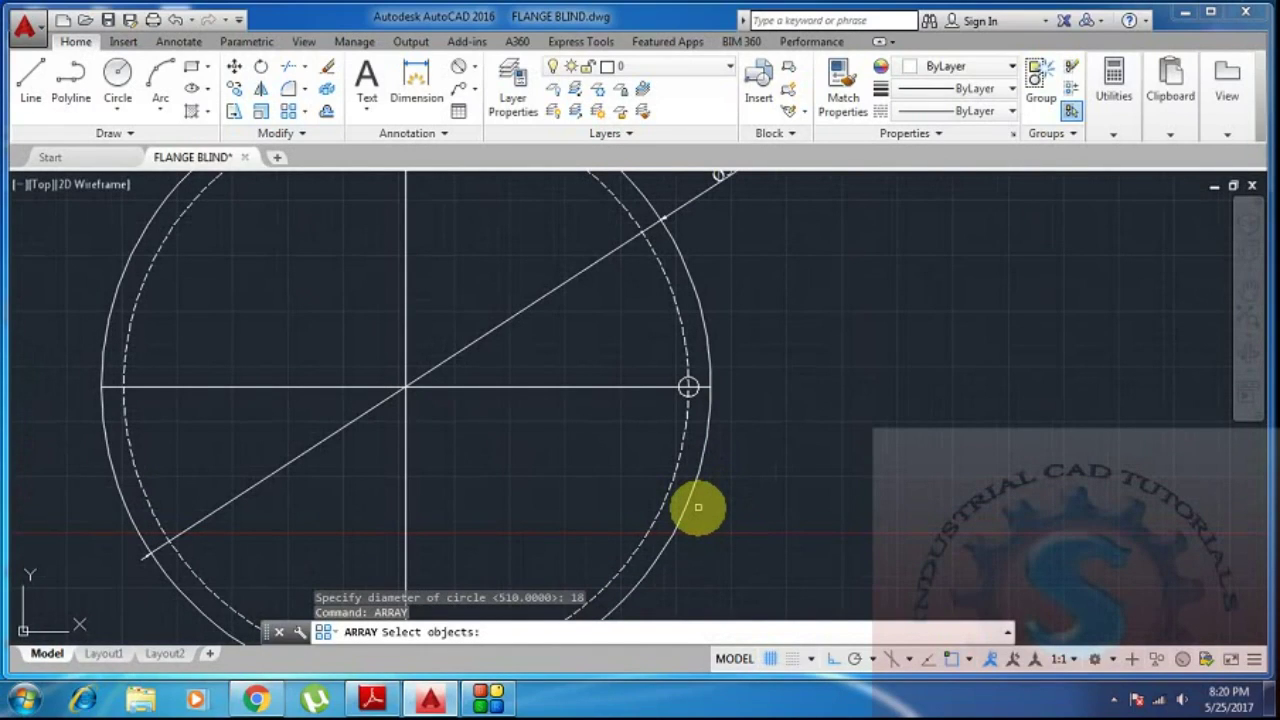
{"action": "middle_click_drag", "start_coordinate": [653, 494], "coordinate": [665, 447]}
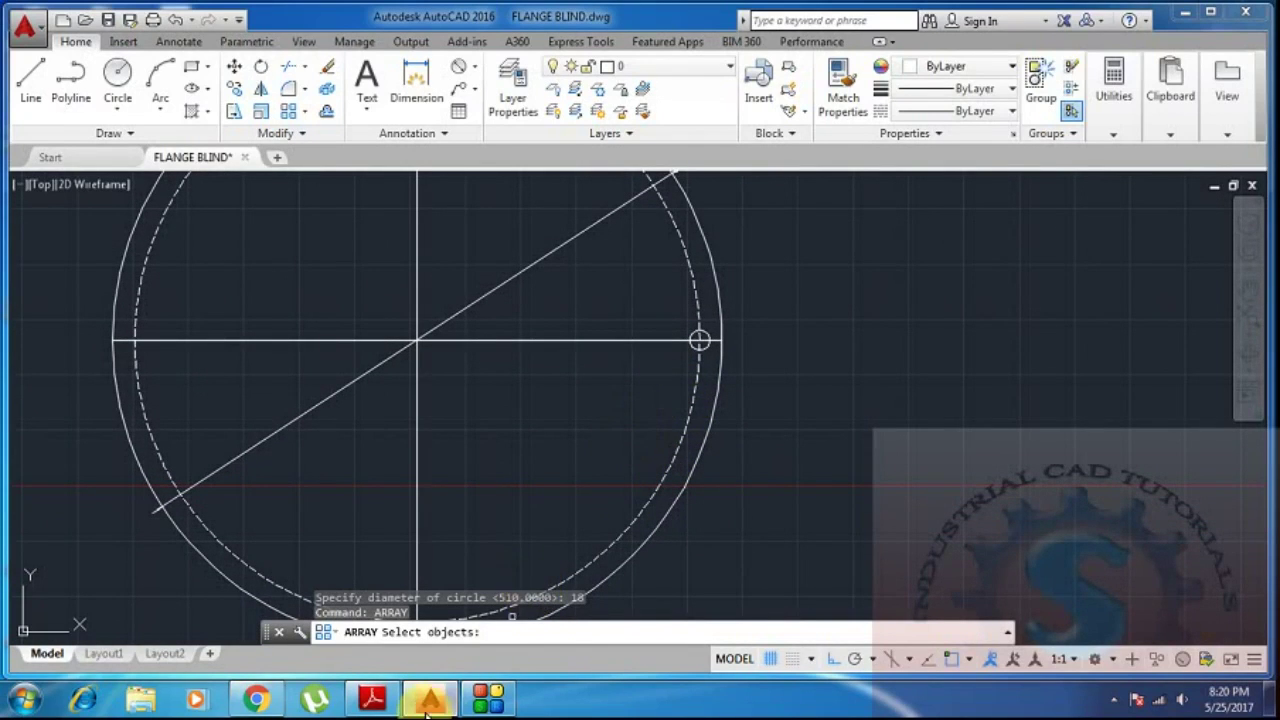
{"action": "left_click", "coordinate": [699, 341]}
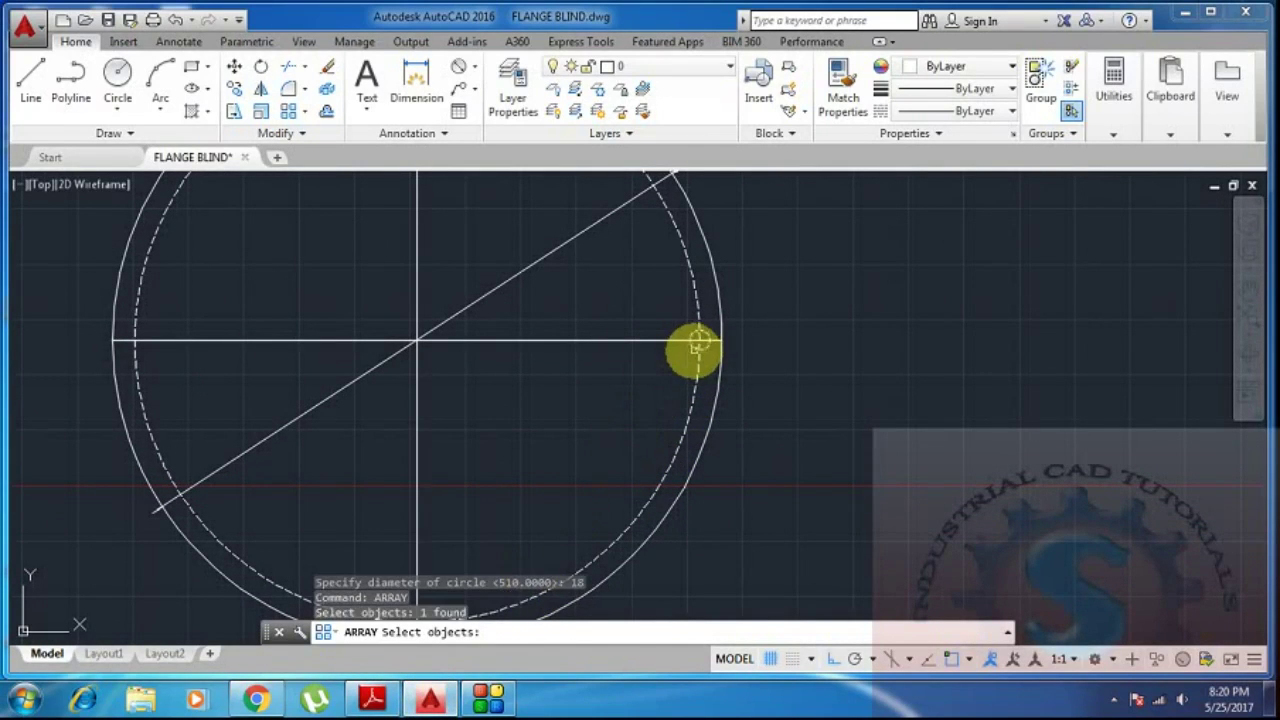
{"action": "key", "text": "Return"}
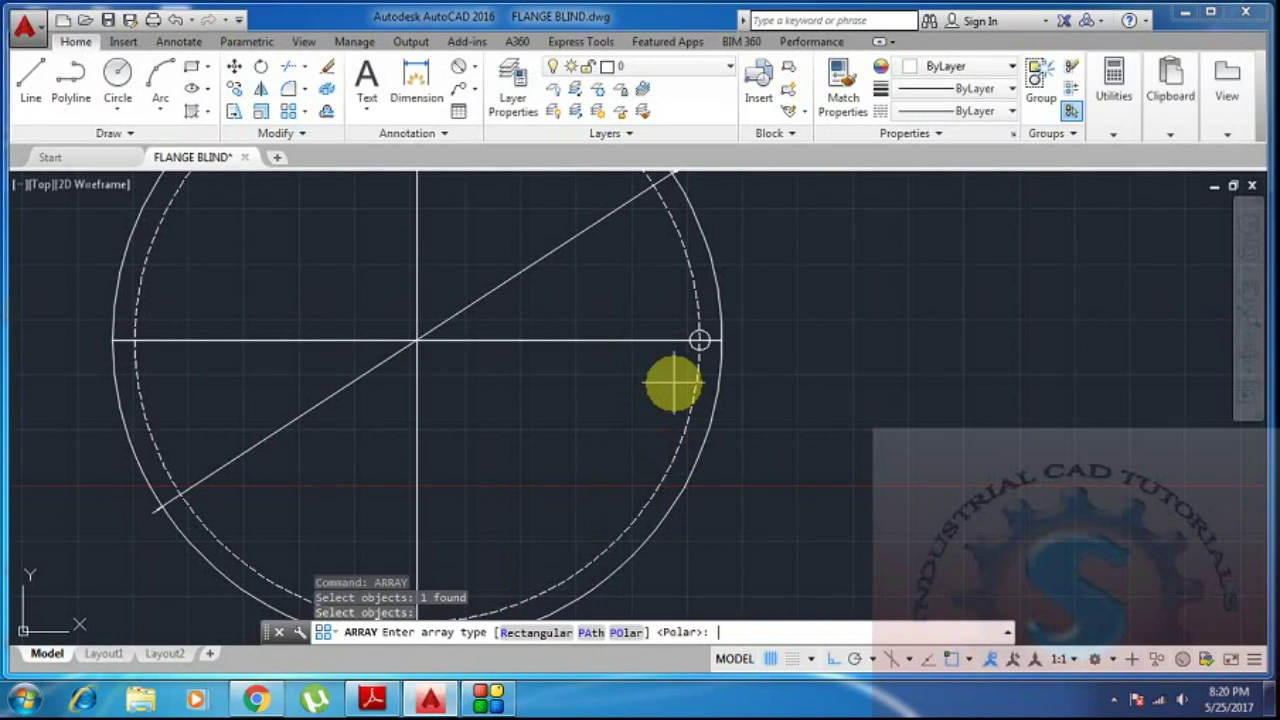
{"action": "key", "text": "Return"}
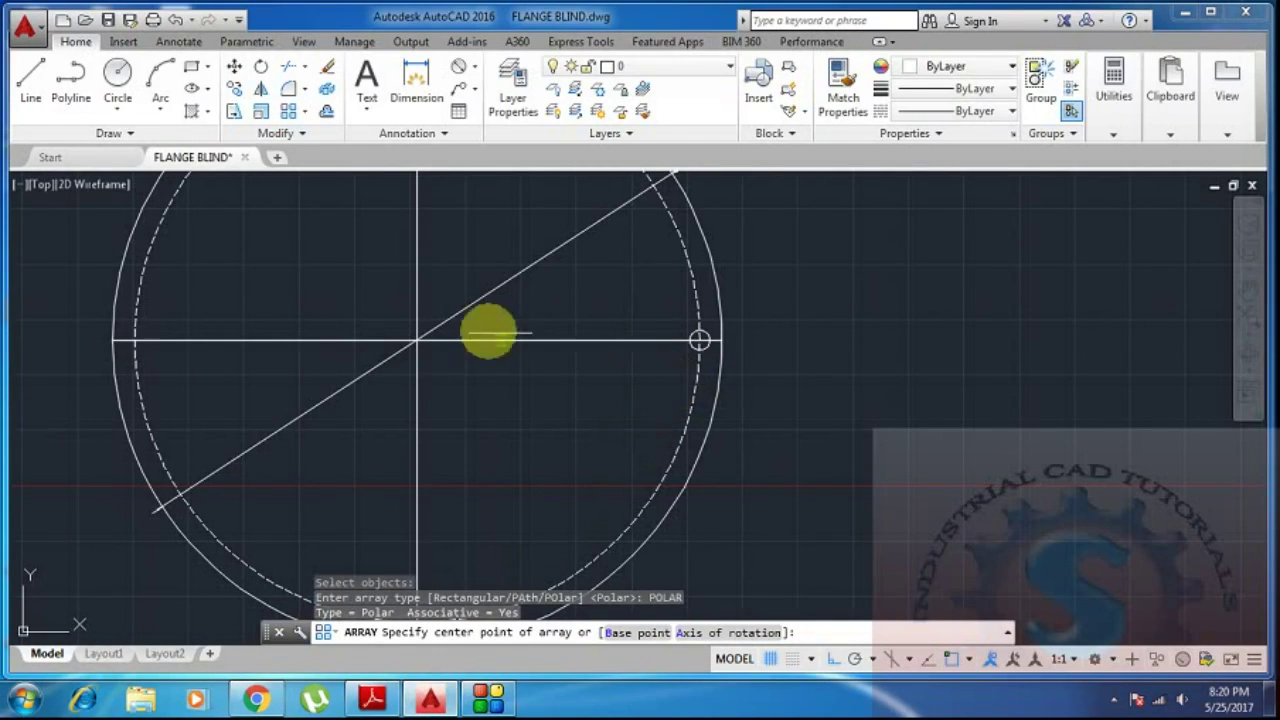
{"action": "left_click", "coordinate": [416, 342]}
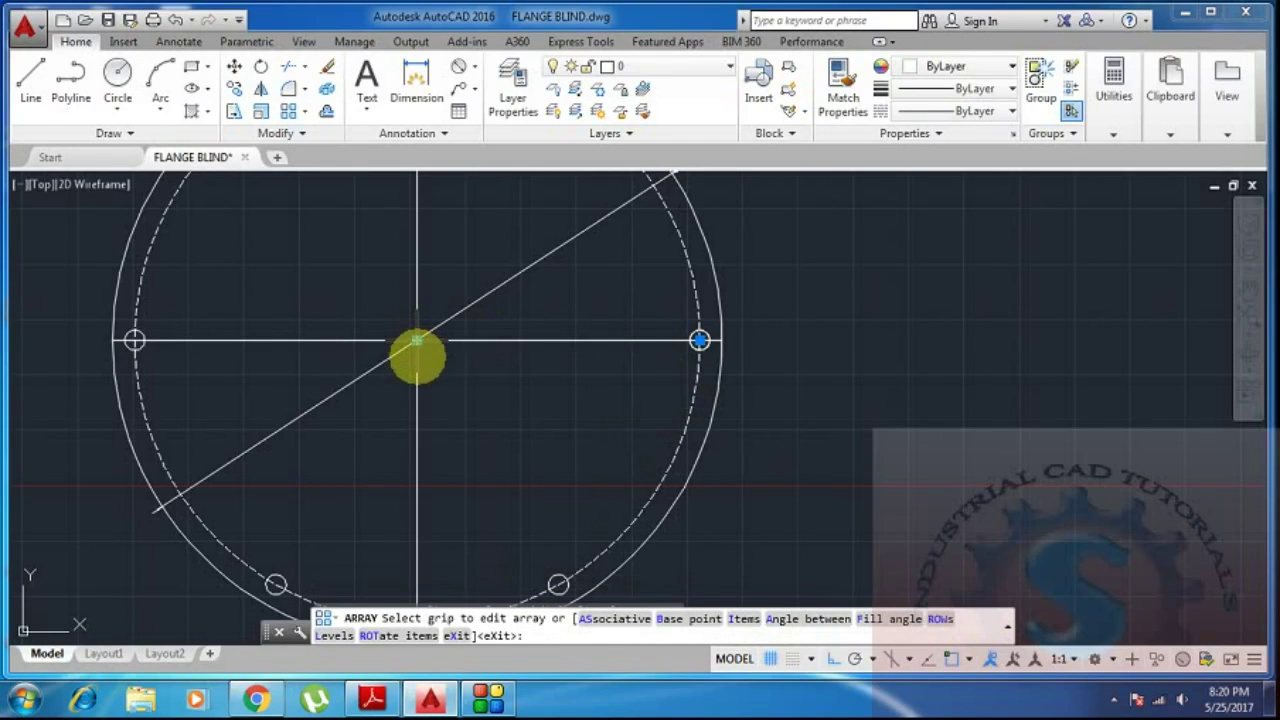
Set the number of items in the polar array to 12 and finish the array.
{"action": "left_click", "coordinate": [530, 638]}
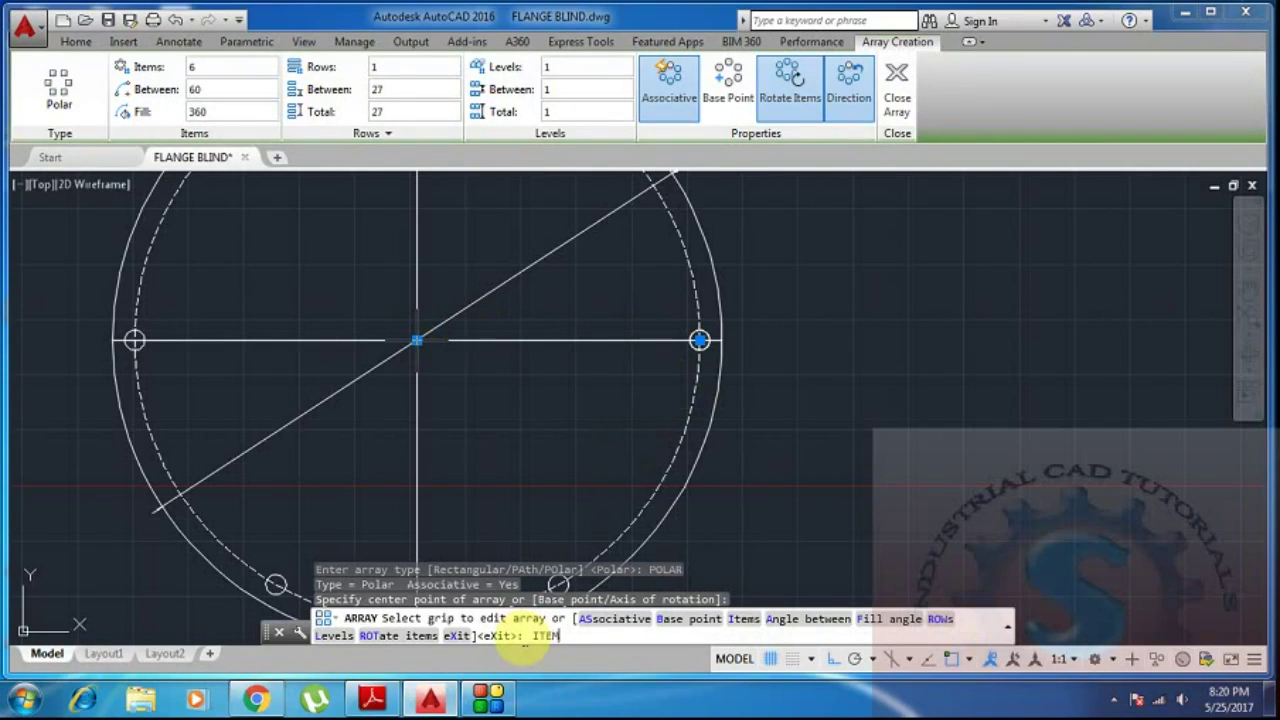
{"action": "key", "text": "Return"}
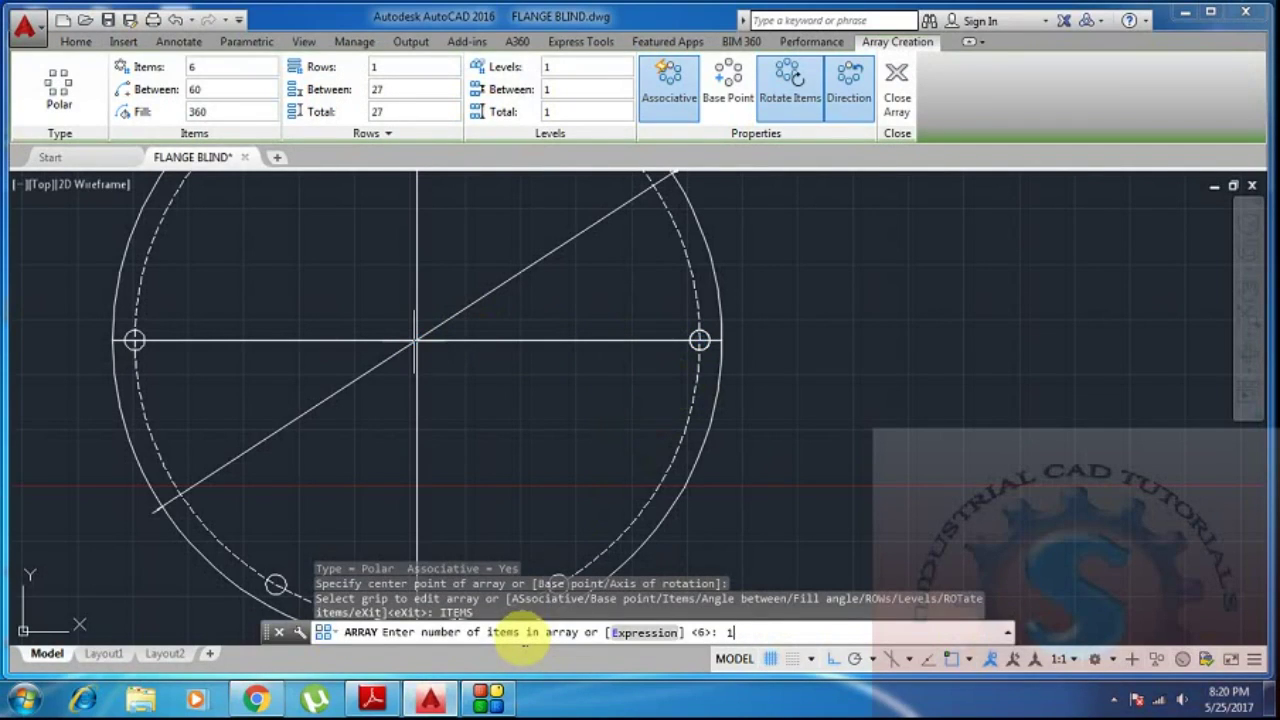
{"action": "type", "text": "12"}
{"action": "key", "text": "Return"}
{"action": "scroll", "coordinate": [476, 460], "scroll_direction": "down", "scroll_amount": 3}
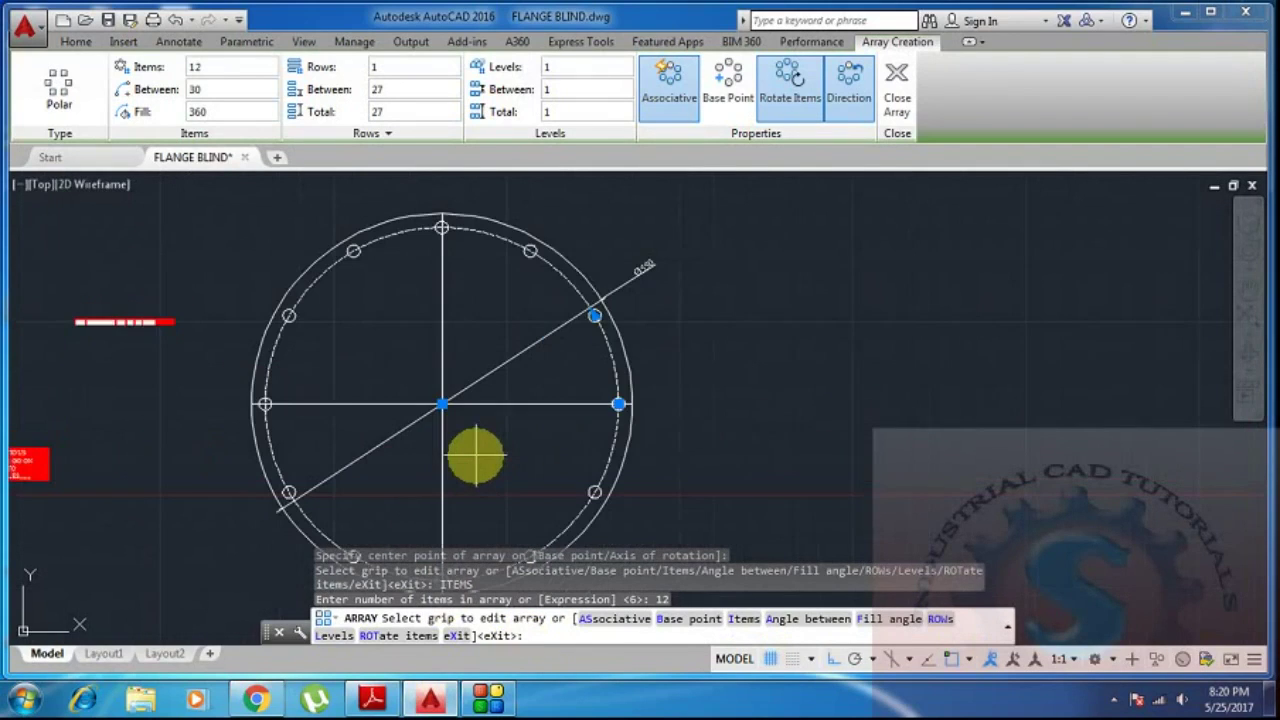
{"action": "key", "text": "Return"}
{"action": "scroll", "coordinate": [600, 455], "scroll_direction": "down", "scroll_amount": 4}
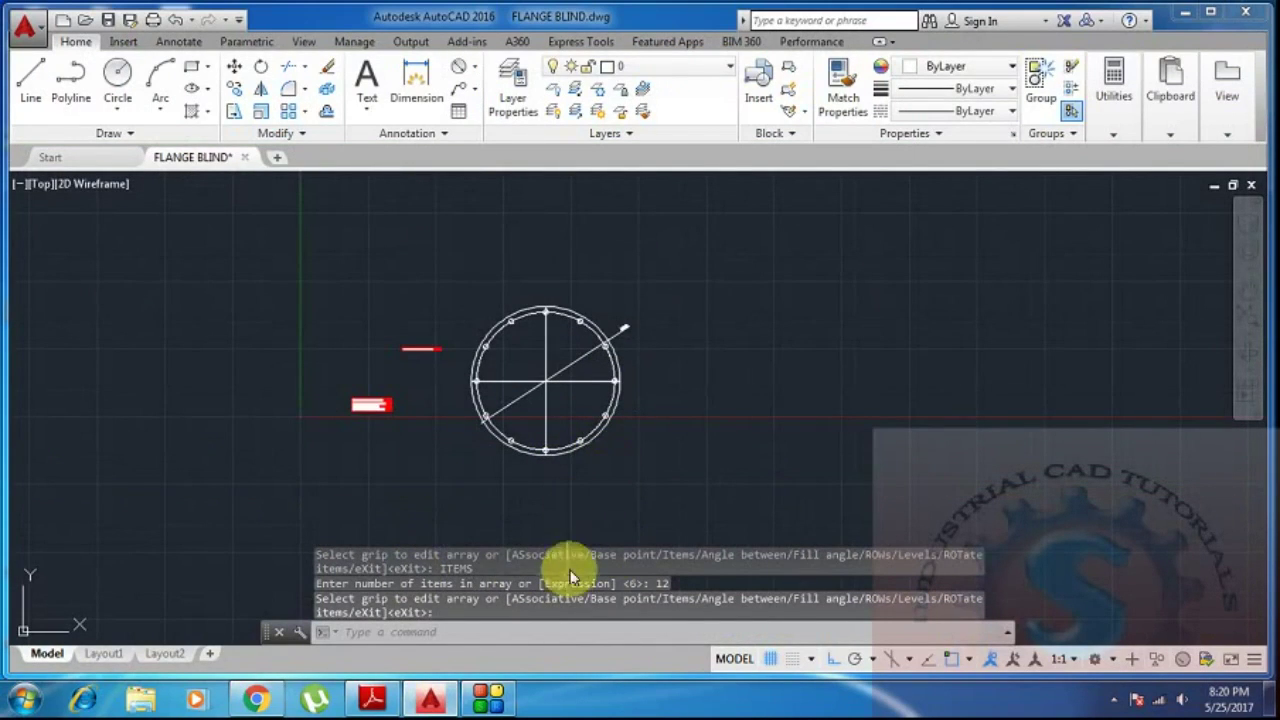
{"action": "scroll", "coordinate": [598, 470], "scroll_direction": "up", "scroll_amount": 2}
{"action": "mouse_move", "coordinate": [602, 437]}
{"action": "middle_mouse_down"}
{"action": "mouse_move", "coordinate": [600, 423]}
{"action": "mouse_move", "coordinate": [686, 500]}
{"action": "middle_mouse_up"}
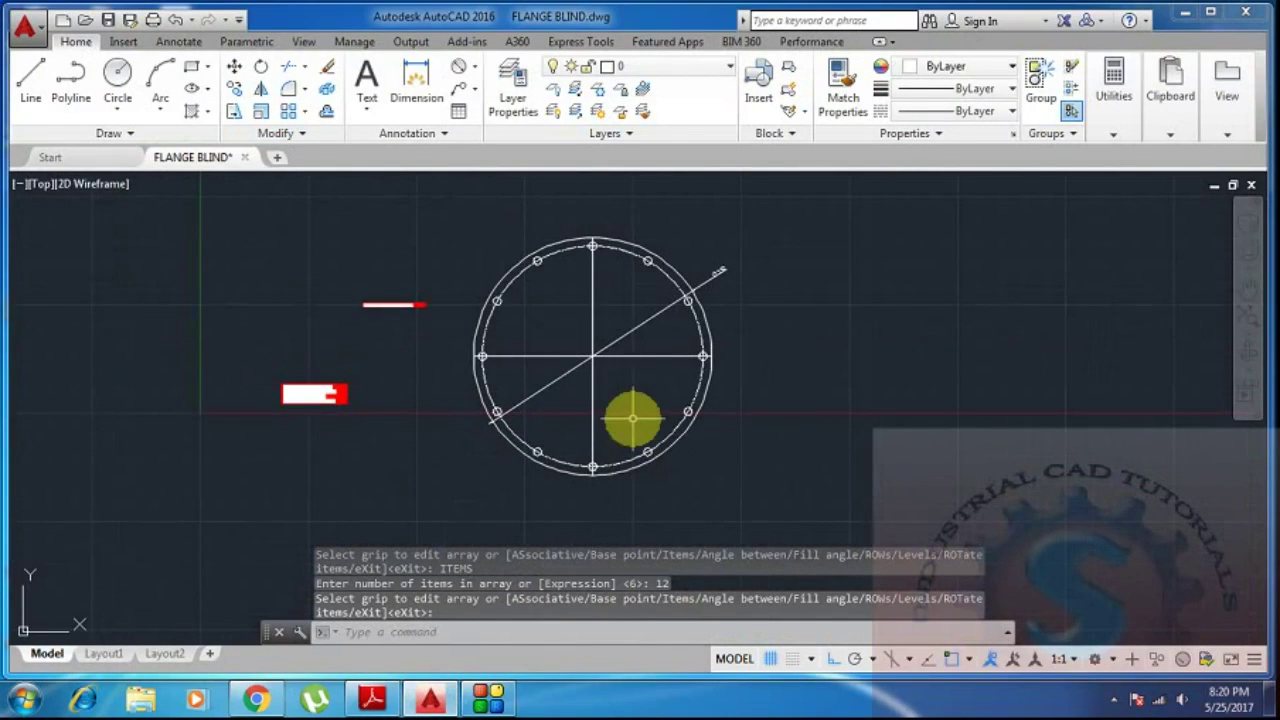
{"action": "scroll", "coordinate": [632, 418], "scroll_direction": "up", "scroll_amount": 4}
{"action": "scroll", "coordinate": [634, 380], "scroll_direction": "down", "scroll_amount": 2}
{"action": "middle_click_drag", "start_coordinate": [634, 380], "coordinate": [606, 406]}
{"action": "scroll", "coordinate": [623, 343], "scroll_direction": "down", "scroll_amount": 4}
{"action": "middle_click_drag", "start_coordinate": [623, 343], "coordinate": [574, 277]}
{"action": "scroll", "coordinate": [574, 277], "scroll_direction": "up", "scroll_amount": 5}
{"action": "scroll", "coordinate": [614, 306], "scroll_direction": "down", "scroll_amount": 3}
{"action": "scroll", "coordinate": [609, 290], "scroll_direction": "up", "scroll_amount": 3}
{"action": "scroll", "coordinate": [646, 343], "scroll_direction": "down", "scroll_amount": 2}
{"action": "scroll", "coordinate": [660, 310], "scroll_direction": "up", "scroll_amount": 2}
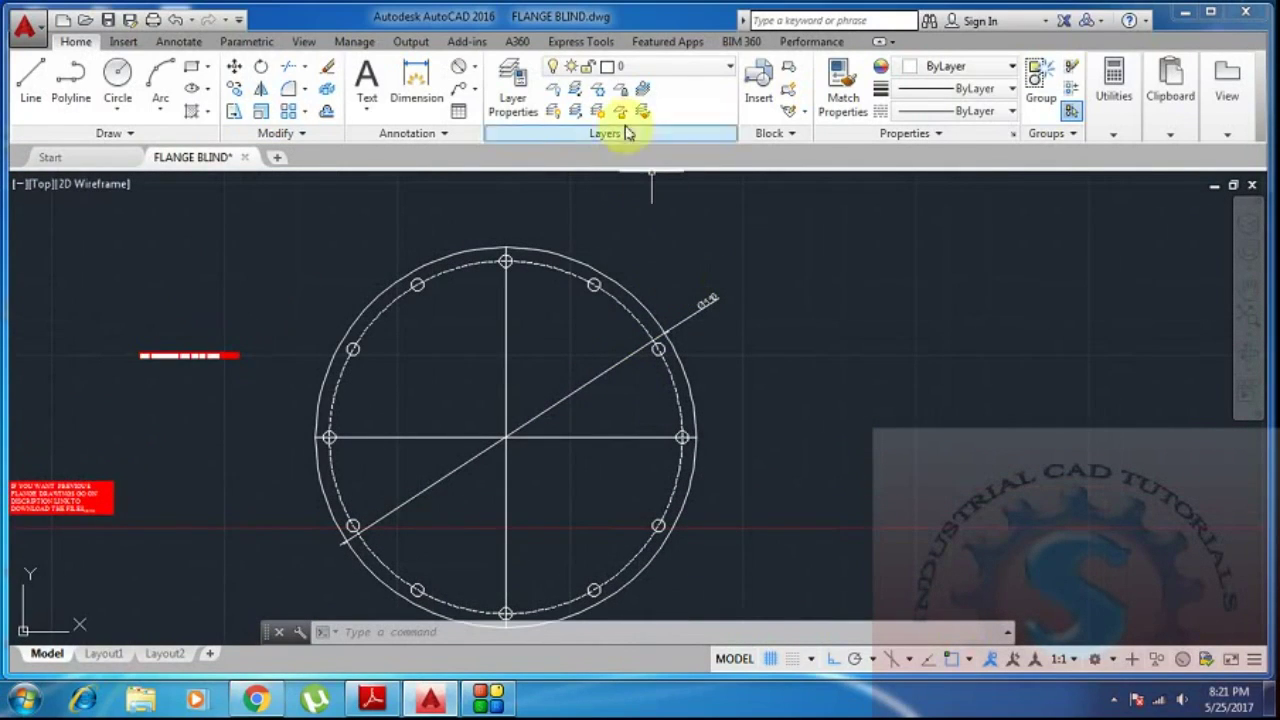
Add a diameter dimension to the dashed bolt circle, placing its text outside the flange's upper-right edge.
{"action": "left_click", "coordinate": [460, 70]}
{"action": "scroll", "coordinate": [629, 314], "scroll_direction": "up", "scroll_amount": 5}
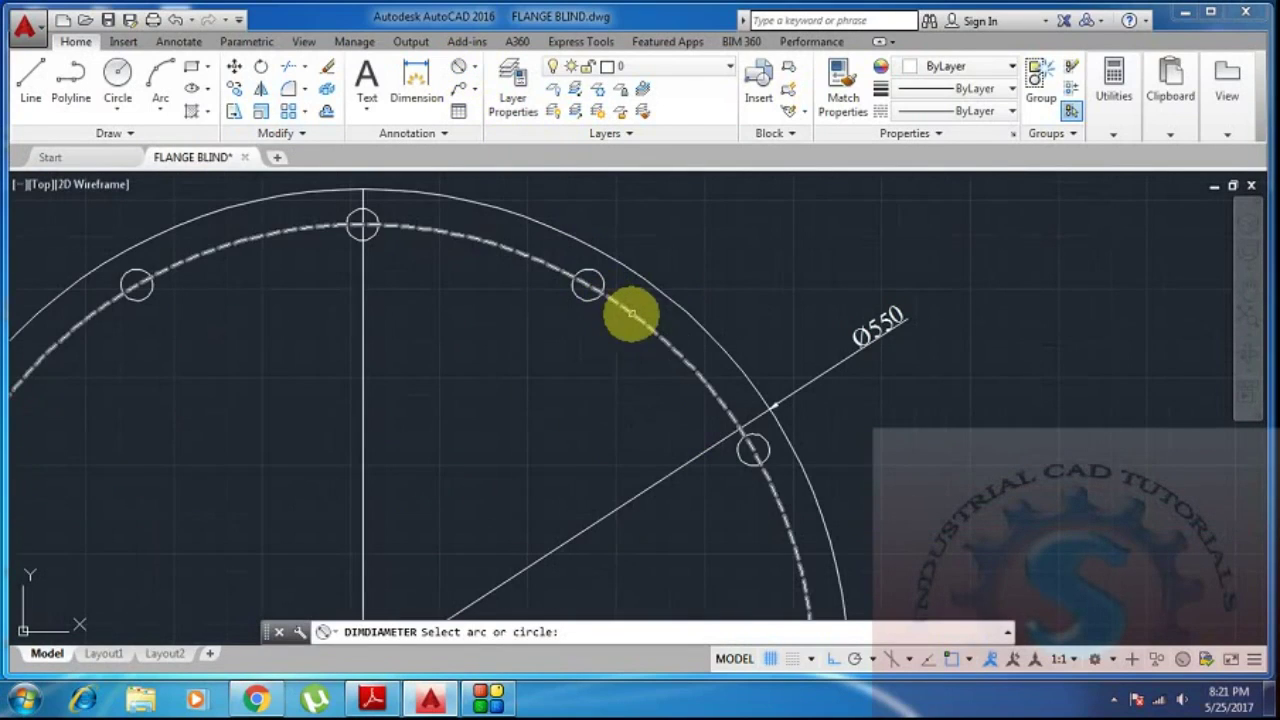
{"action": "left_click", "coordinate": [629, 314]}
{"action": "left_click", "coordinate": [772, 262]}
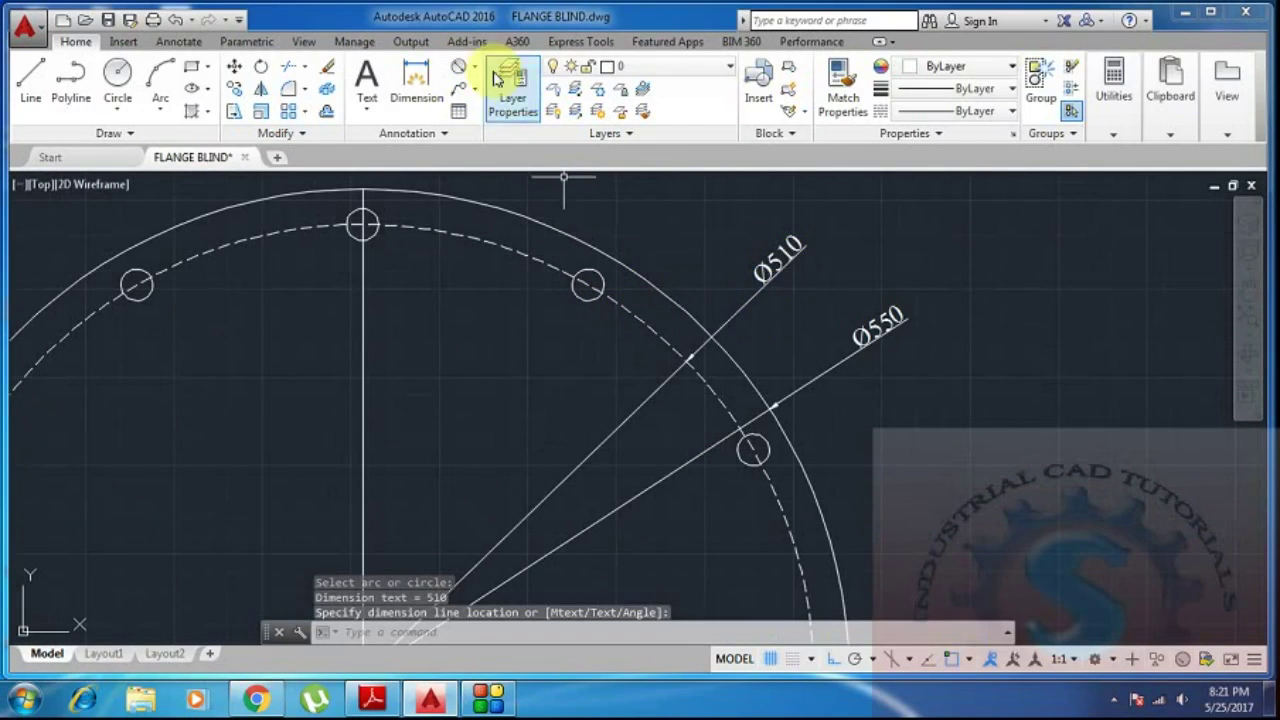
Add a diameter dimension to the bolt hole just clockwise of the top hole, placing its text outside the flange's upper-right edge.
{"action": "left_click", "coordinate": [462, 70]}
{"action": "left_click", "coordinate": [590, 286]}
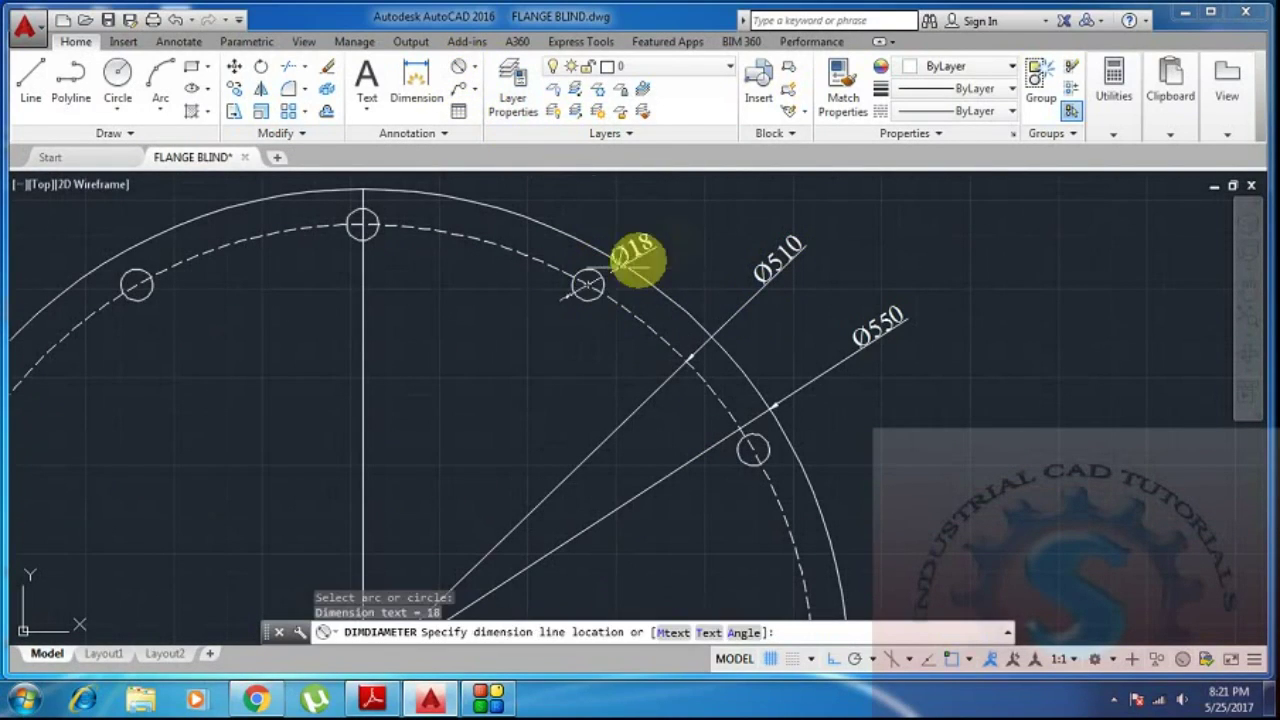
{"action": "left_click", "coordinate": [675, 226]}
{"action": "scroll", "coordinate": [647, 316], "scroll_direction": "down", "scroll_amount": 5}
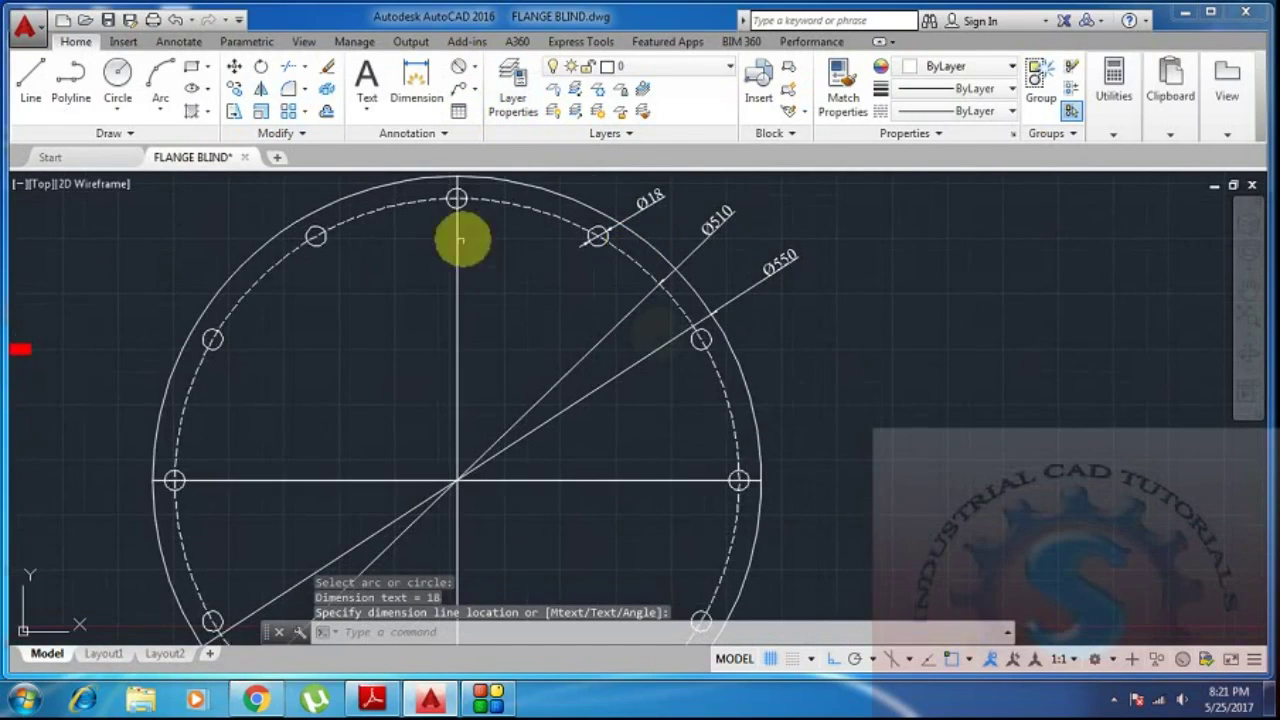
Check the bolt hole callout in the reference PDF, return to AutoCAD and give both flange centre lines the dashed linetype.
{"action": "left_click", "coordinate": [370, 700]}
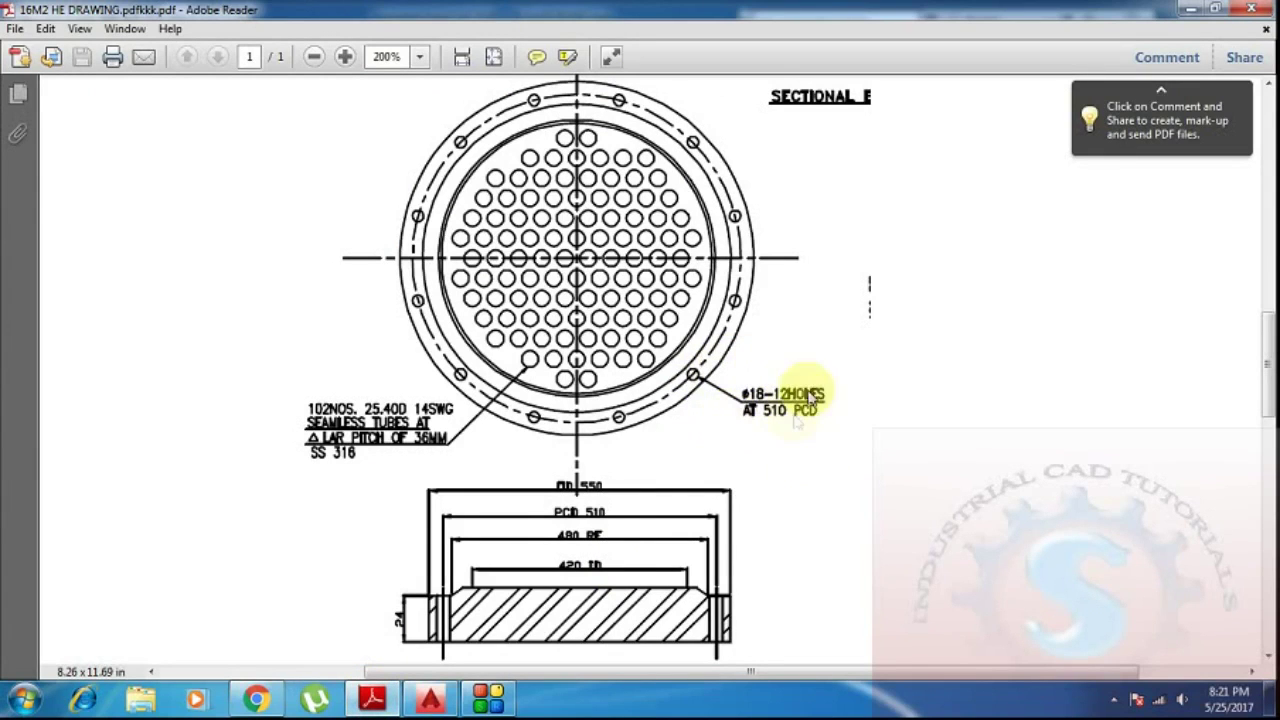
{"action": "left_click", "coordinate": [430, 700]}
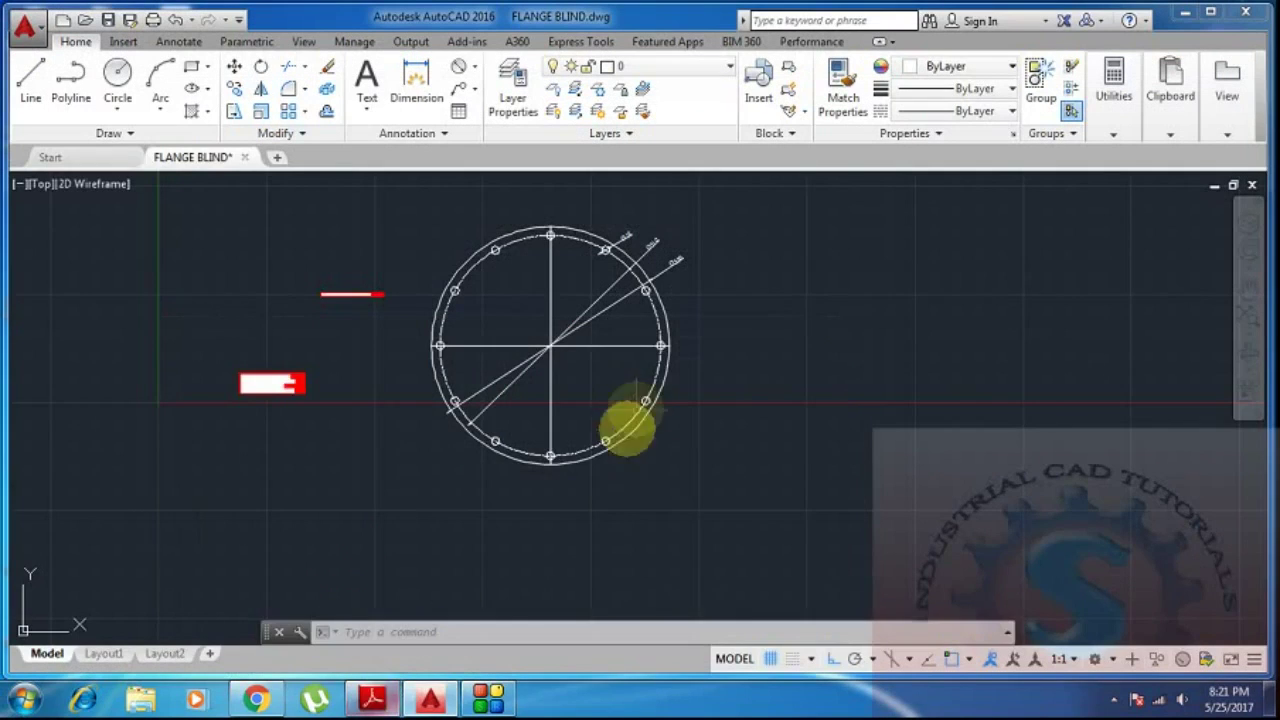
{"action": "scroll", "coordinate": [600, 414], "scroll_direction": "up", "scroll_amount": 3}
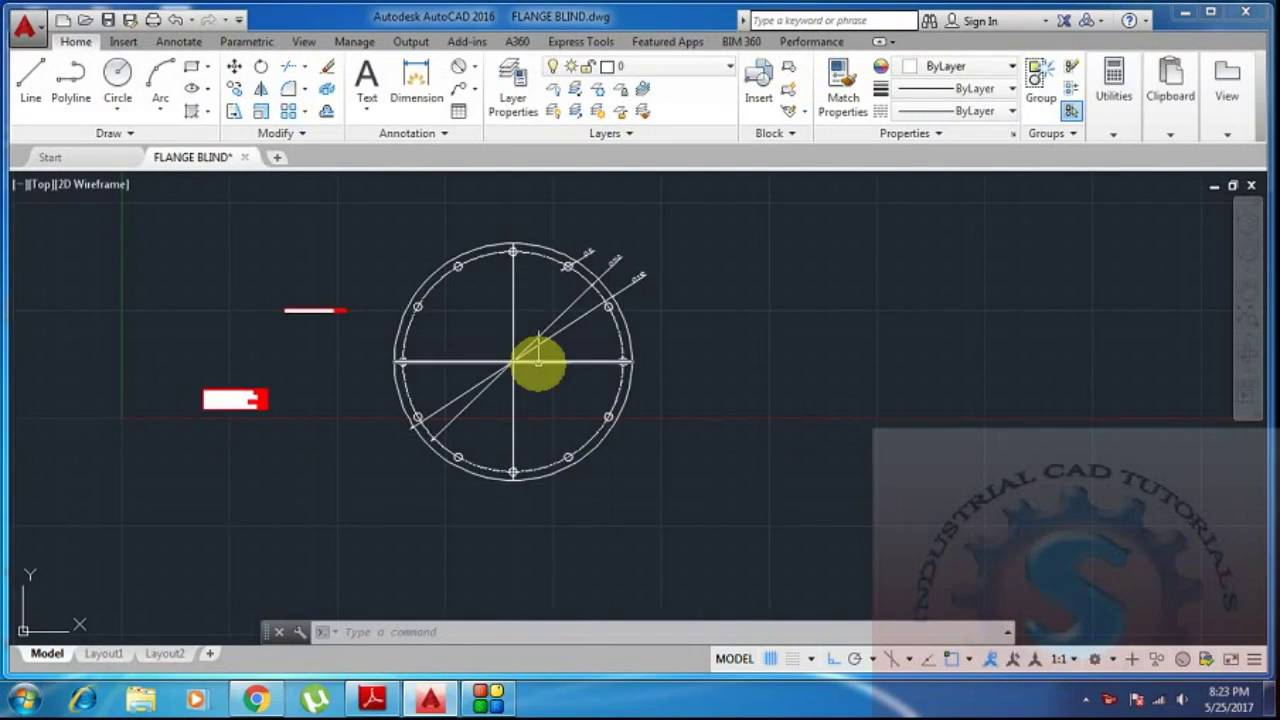
{"action": "left_click", "coordinate": [541, 362]}
{"action": "left_click", "coordinate": [495, 295]}
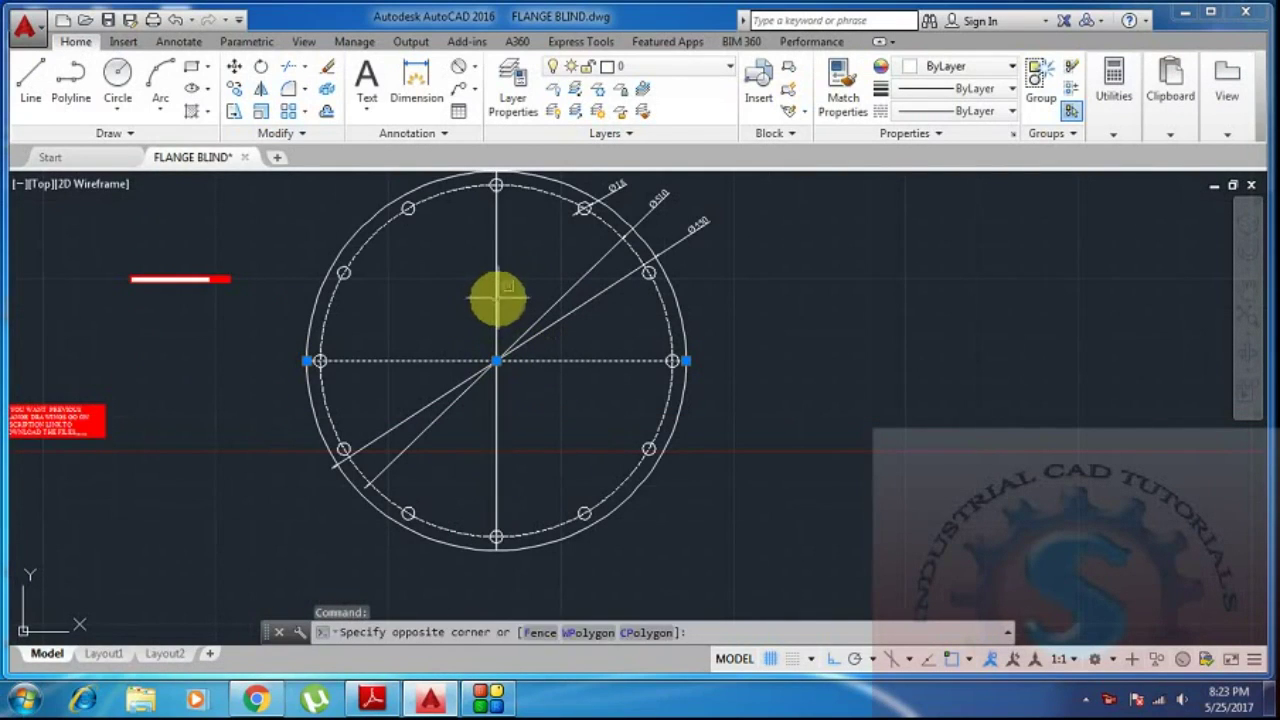
{"action": "left_click", "coordinate": [987, 115]}
{"action": "left_click", "coordinate": [980, 214]}
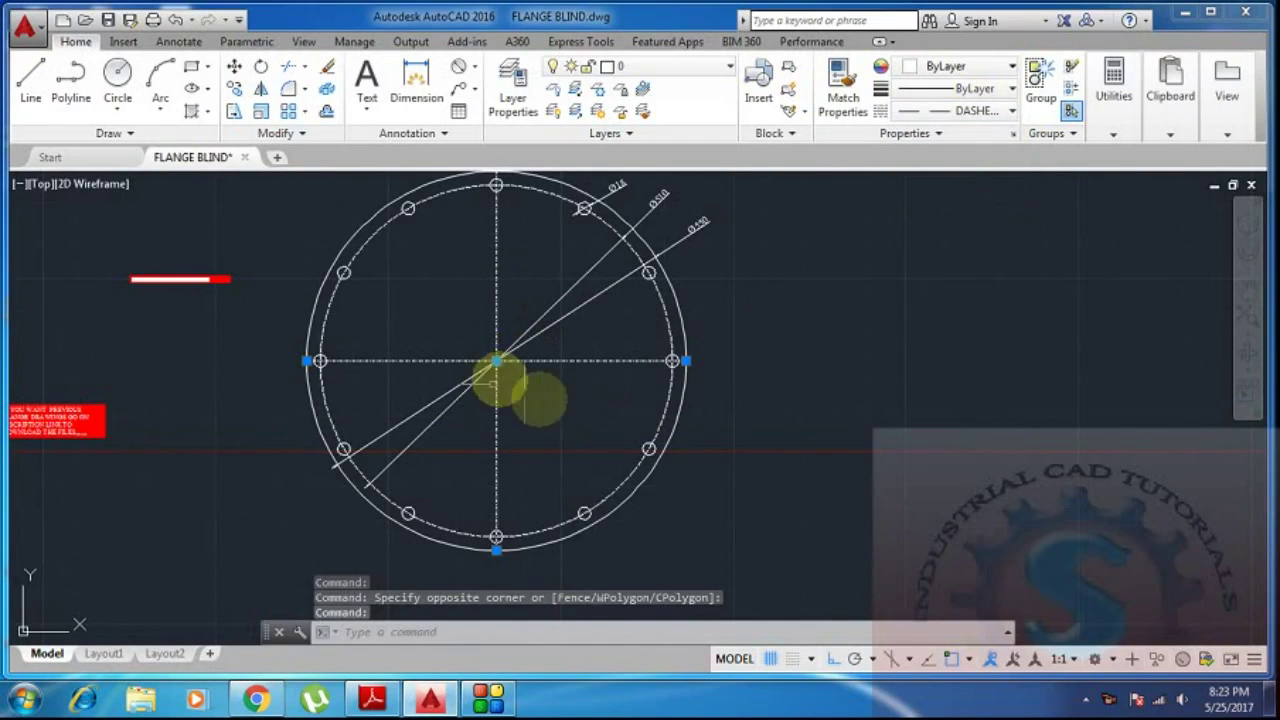
{"action": "key", "text": "Escape"}
{"action": "scroll", "coordinate": [528, 409], "scroll_direction": "down", "scroll_amount": 2}
{"action": "scroll", "coordinate": [528, 449], "scroll_direction": "up", "scroll_amount": 2}
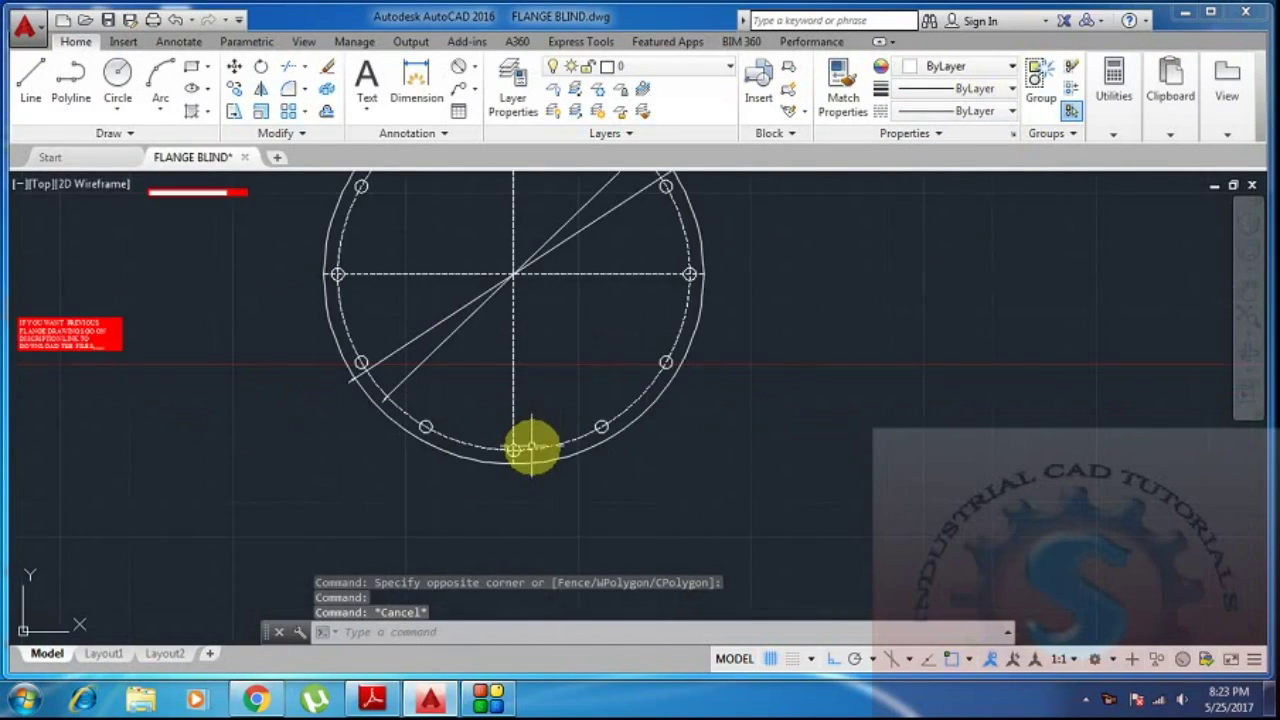
Compare the flange with the reference PDF, examining the tube sheet view and the diameters on the section, and return to AutoCAD.
{"action": "middle_click_drag", "start_coordinate": [447, 610], "coordinate": [434, 700]}
{"action": "left_click", "coordinate": [373, 698]}
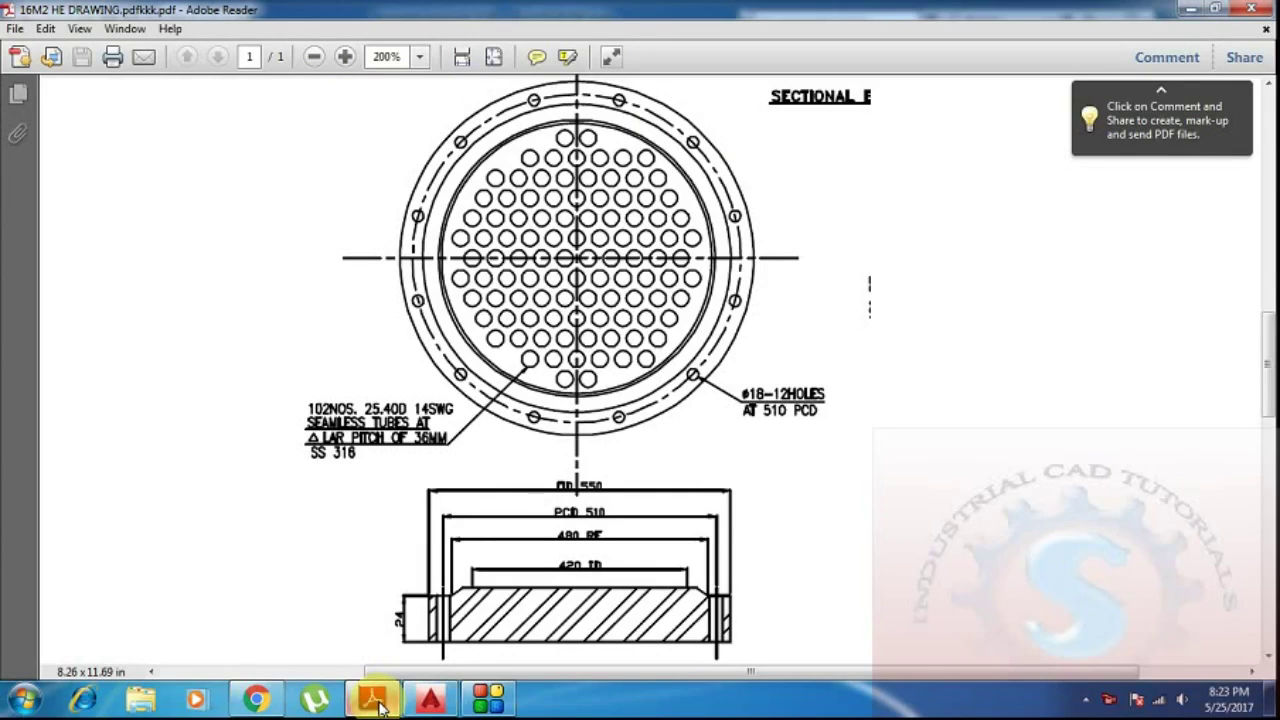
{"action": "left_click", "coordinate": [380, 700]}
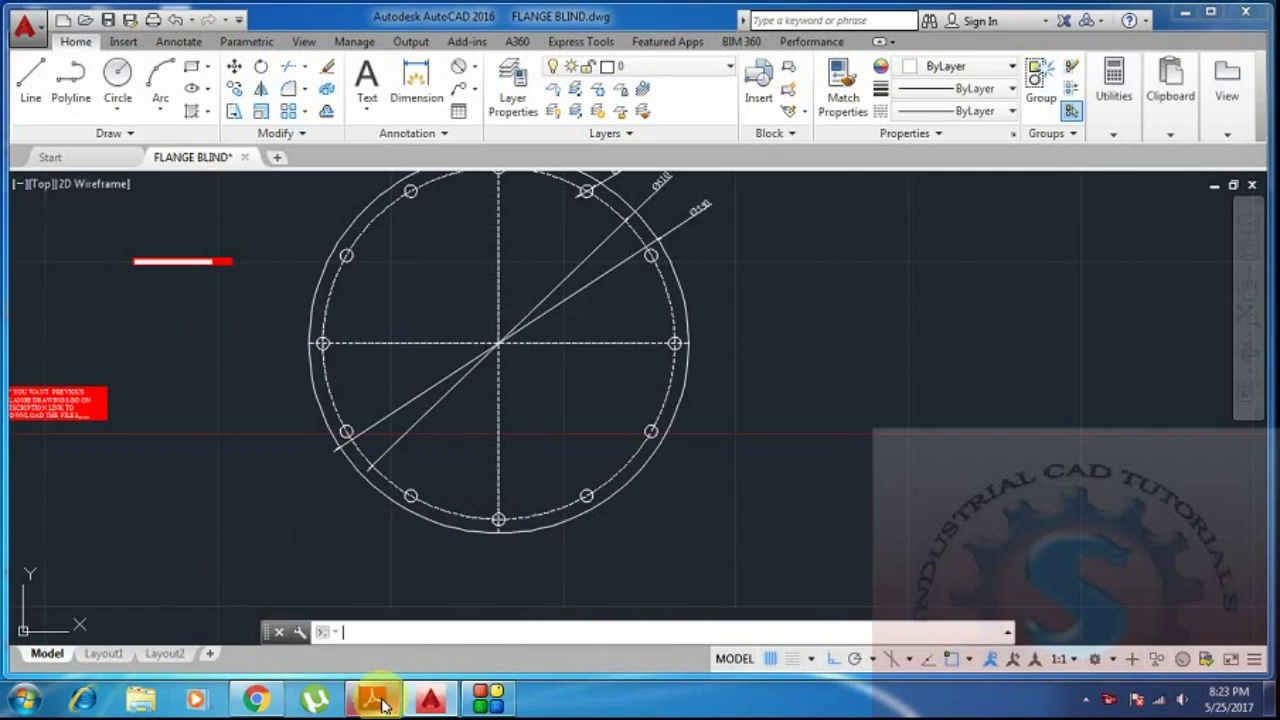
{"action": "left_click", "coordinate": [380, 700]}
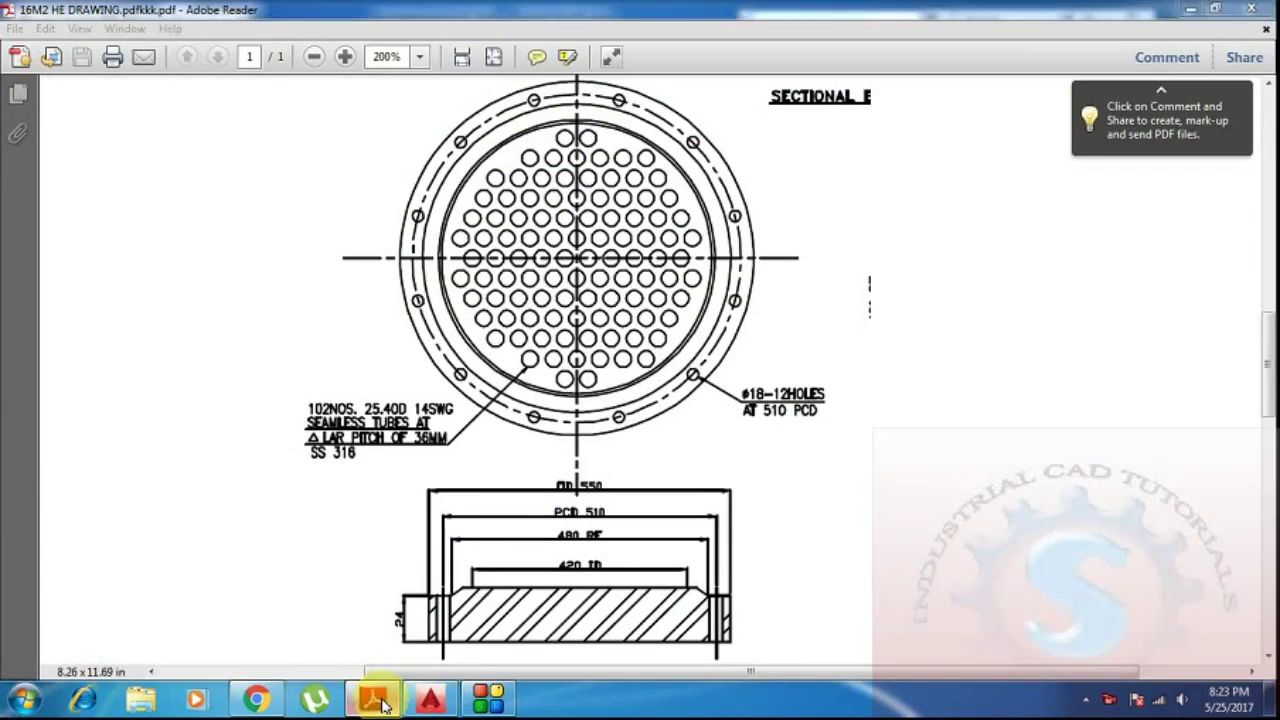
{"action": "left_click", "coordinate": [380, 700]}
{"action": "left_click", "coordinate": [380, 700]}
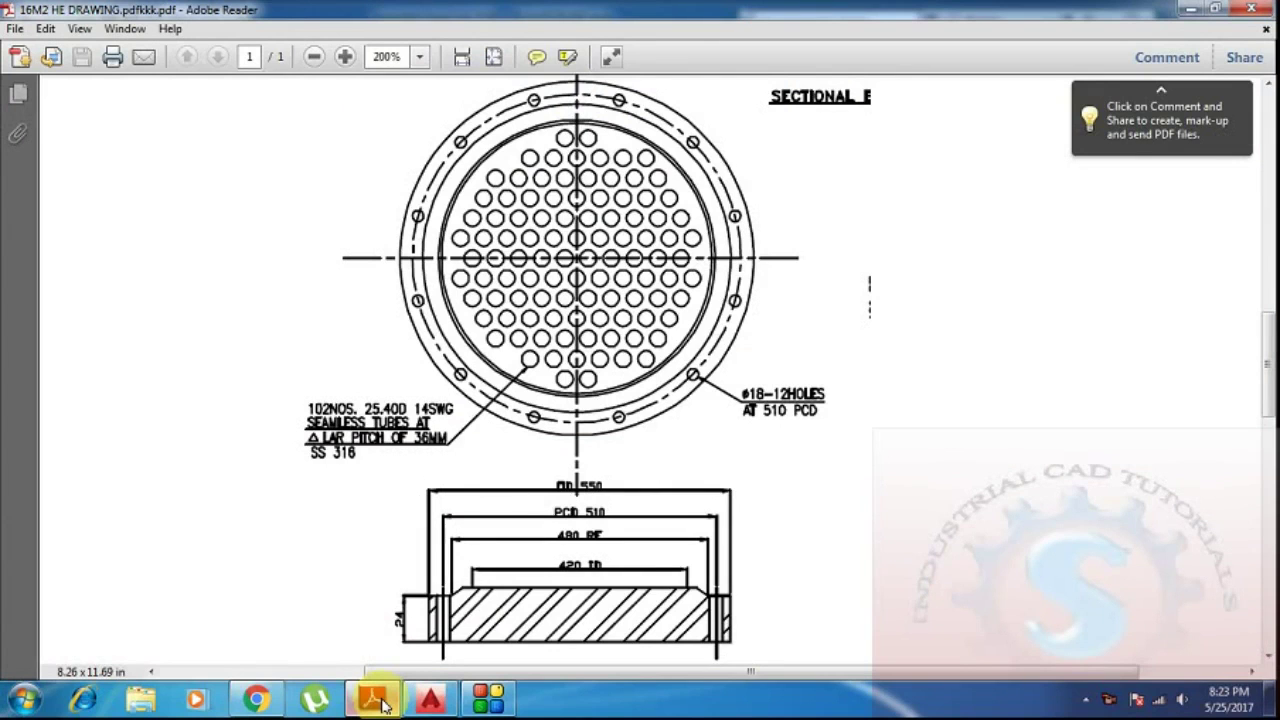
{"action": "left_click", "coordinate": [380, 700]}
{"action": "scroll", "coordinate": [580, 366], "scroll_direction": "up", "scroll_amount": 1}
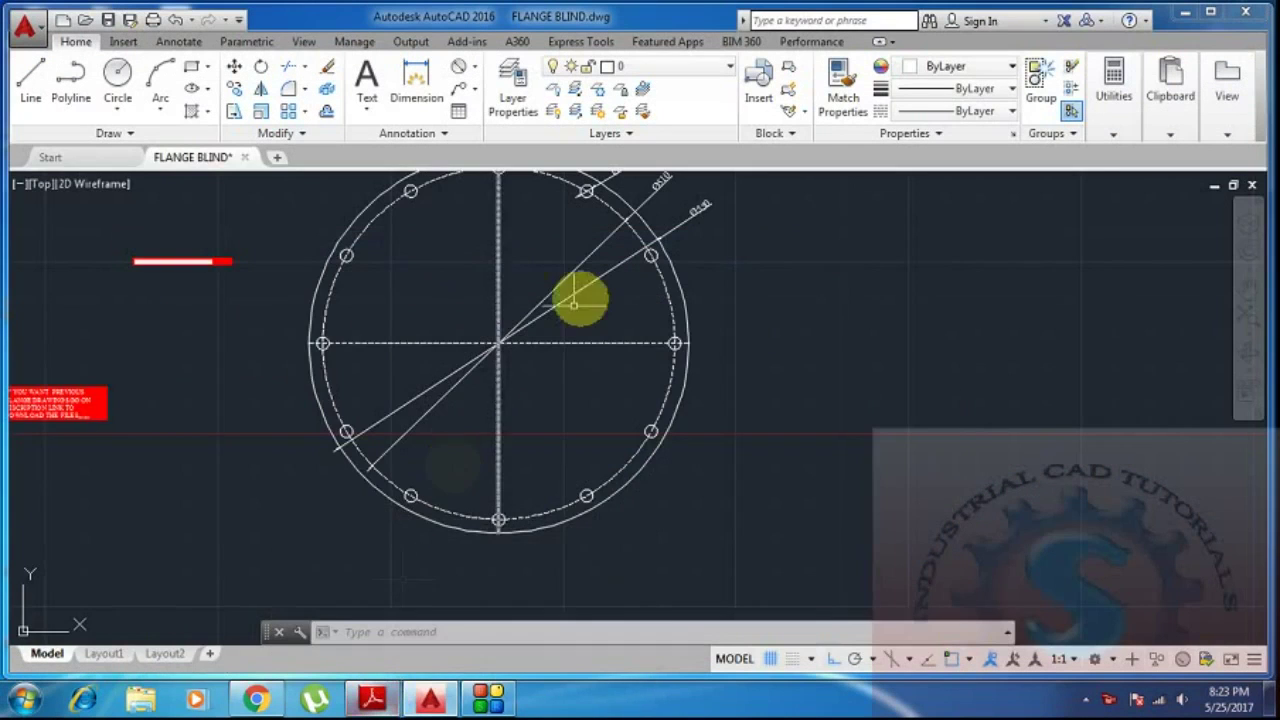
Draw a 480 mm diameter circle centred on the flange's centre line intersection, checking the size in the reference PDF.
{"action": "type", "text": "c"}
{"action": "key", "text": "Return"}
{"action": "left_click", "coordinate": [510, 378]}
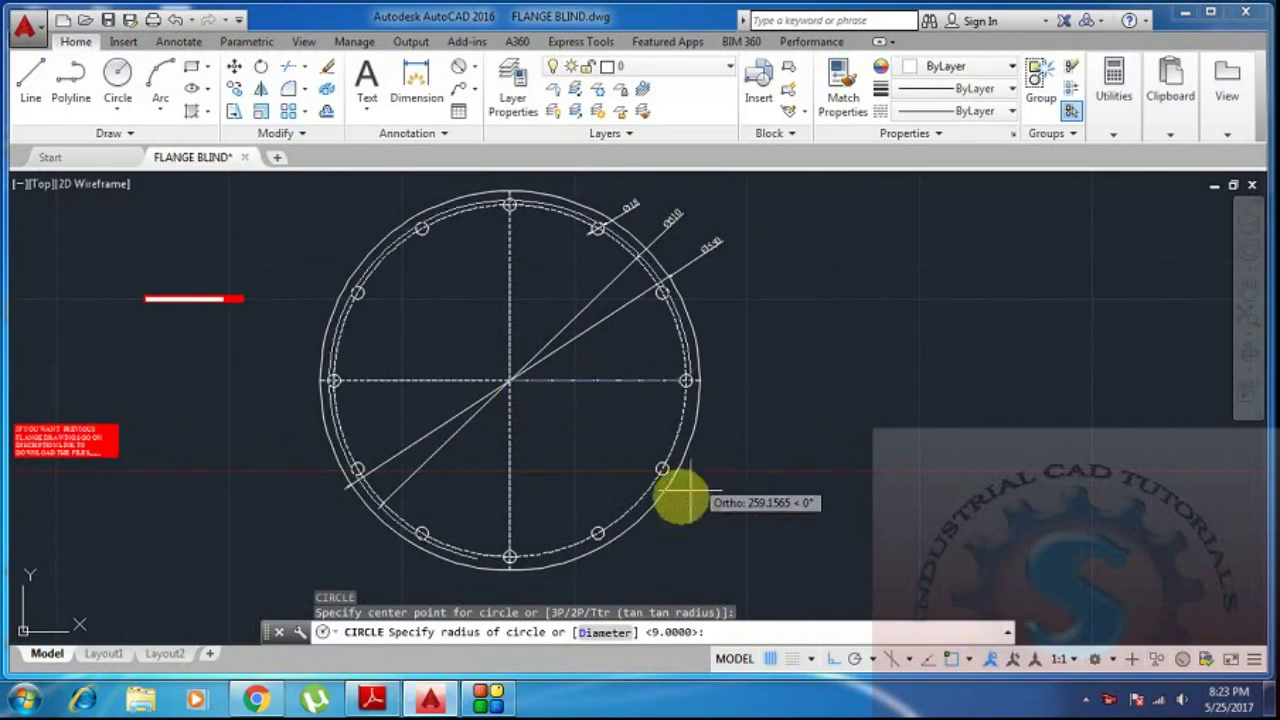
{"action": "left_click", "coordinate": [370, 700]}
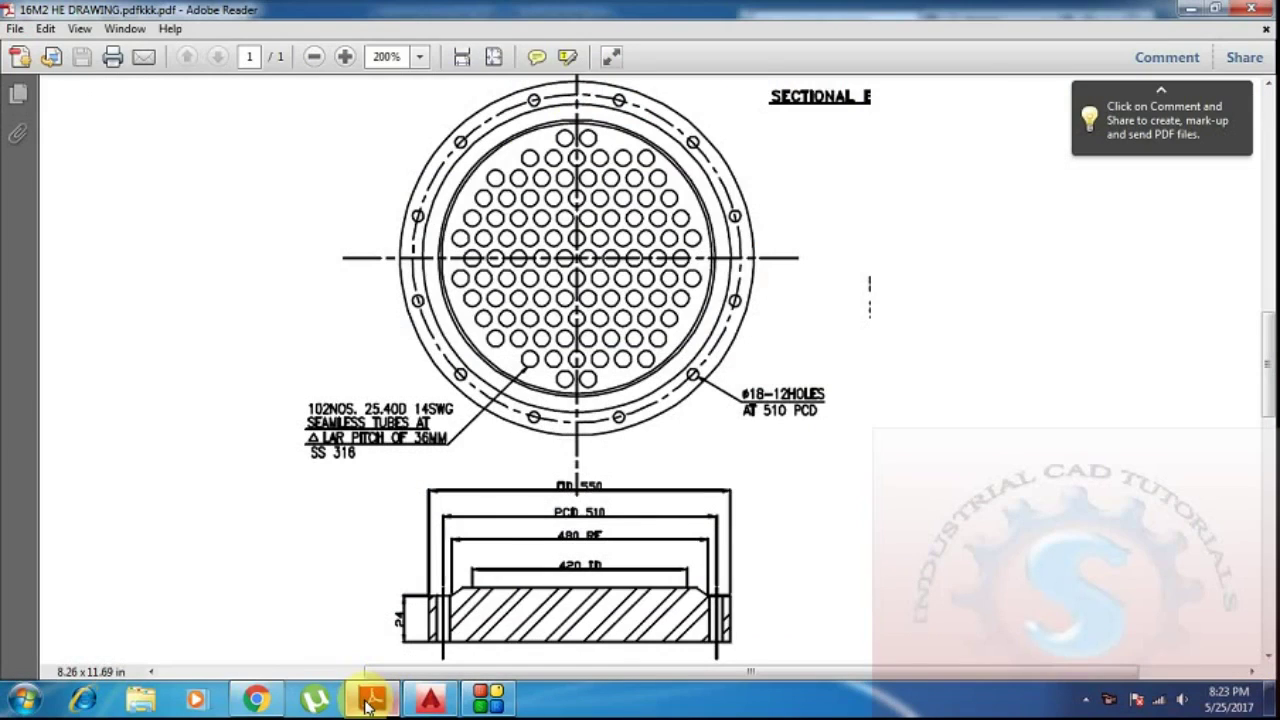
{"action": "left_click", "coordinate": [370, 700]}
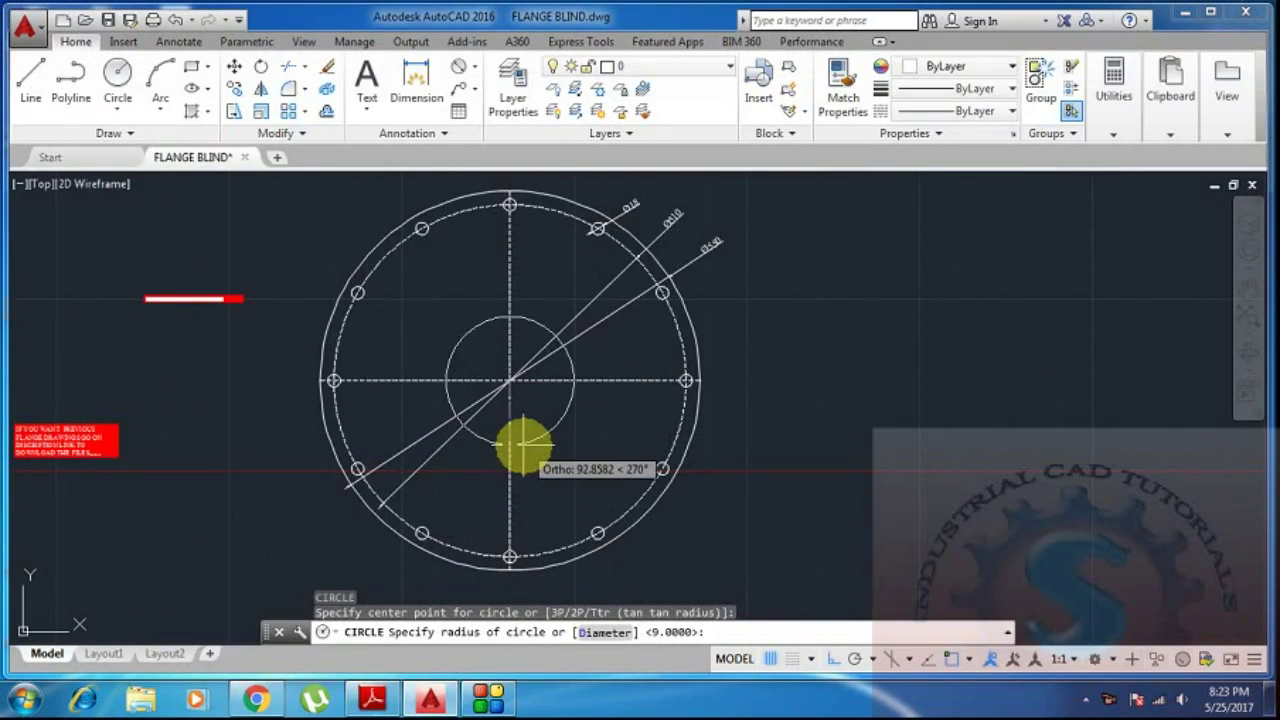
{"action": "type", "text": "D"}
{"action": "key", "text": "Return"}
{"action": "type", "text": "480"}
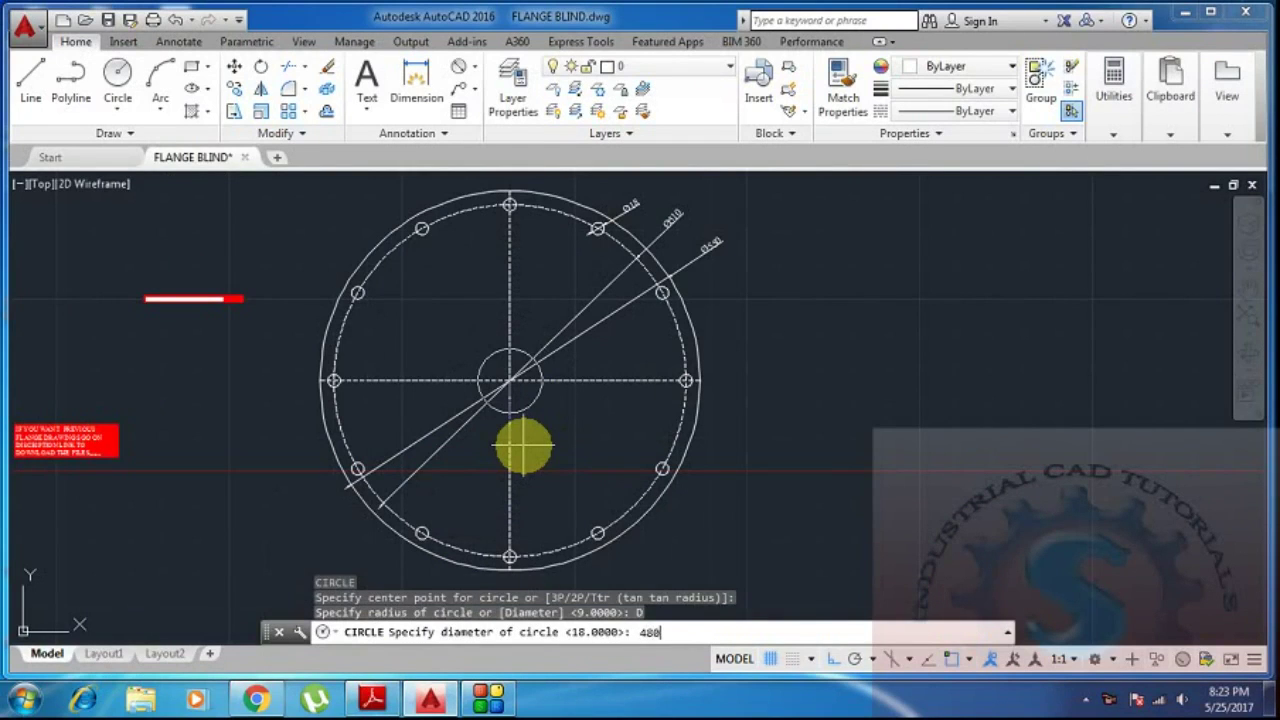
{"action": "key", "text": "Return"}
{"action": "scroll", "coordinate": [491, 294], "scroll_direction": "down", "scroll_amount": 3}
{"action": "scroll", "coordinate": [486, 294], "scroll_direction": "up", "scroll_amount": 2}
{"action": "scroll", "coordinate": [491, 293], "scroll_direction": "down", "scroll_amount": 2}
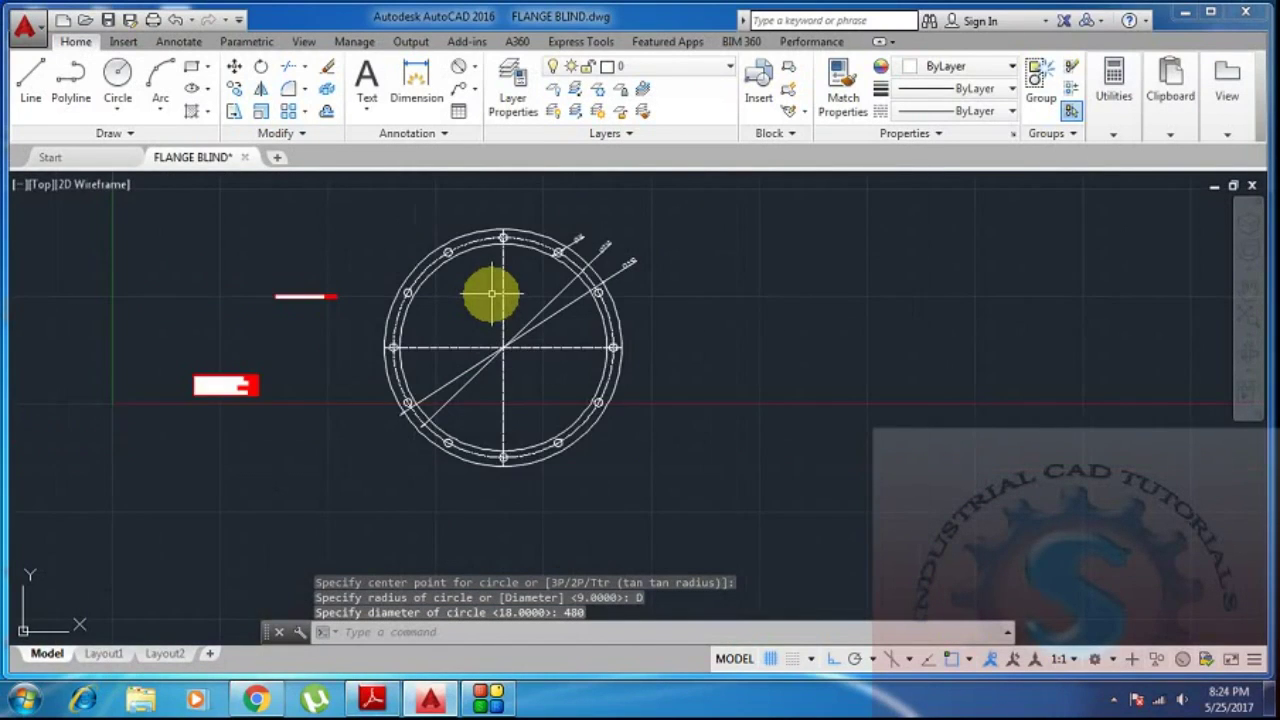
{"action": "middle_click_drag", "start_coordinate": [523, 486], "coordinate": [491, 494]}
Check the inner diameter in the reference PDF and draw a concentric 420 mm diameter circle at the flange centre.
{"action": "left_click", "coordinate": [375, 700]}
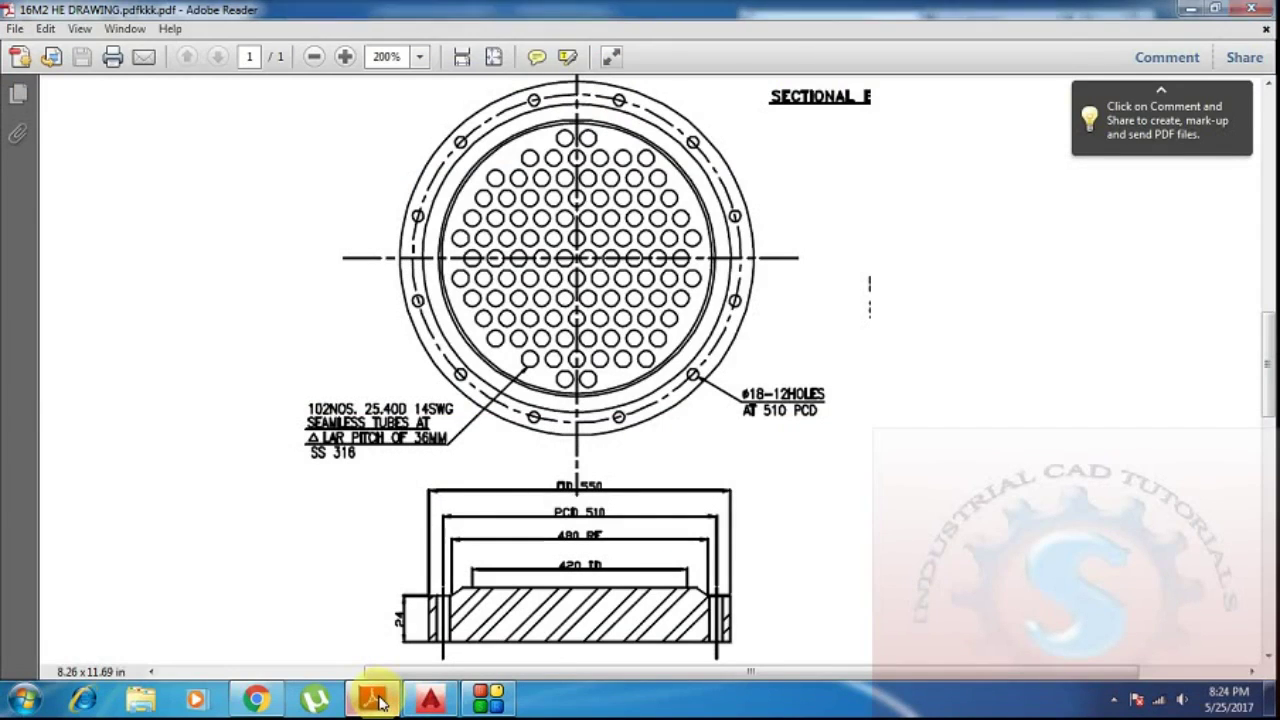
{"action": "left_click", "coordinate": [378, 703]}
{"action": "middle_click_drag", "start_coordinate": [471, 400], "coordinate": [491, 437]}
{"action": "key", "text": "Return"}
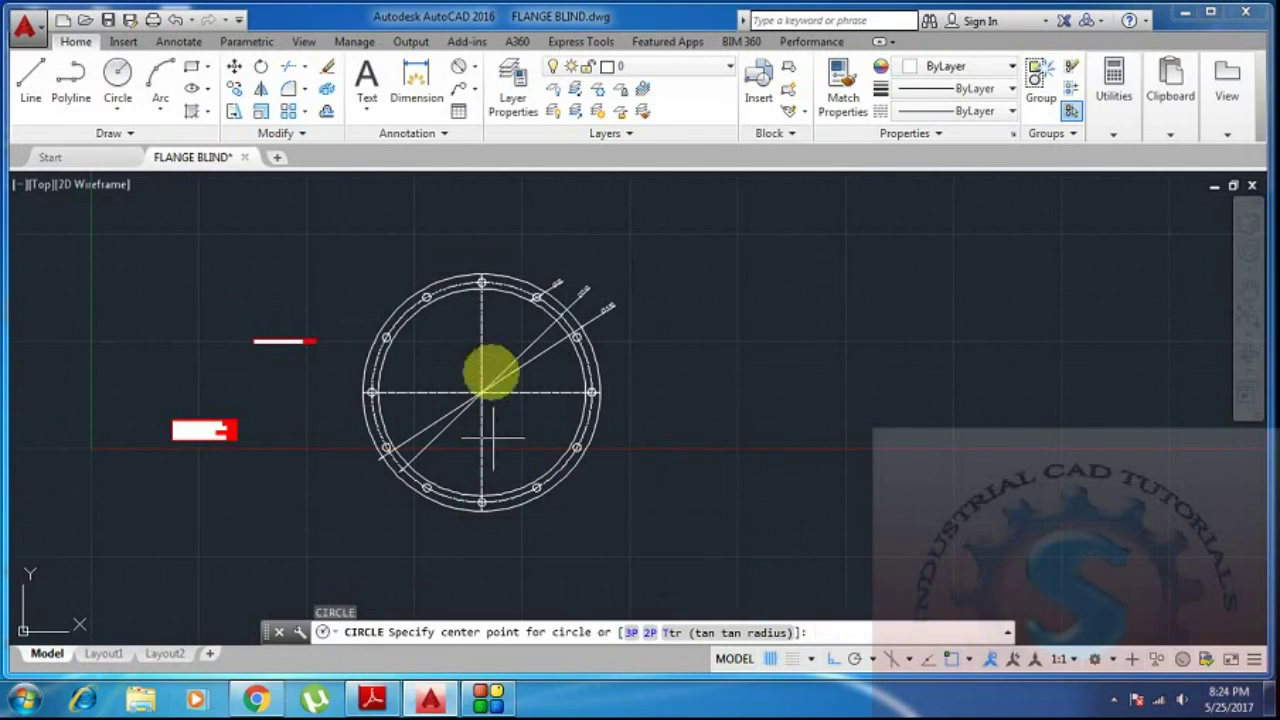
{"action": "left_click", "coordinate": [482, 394]}
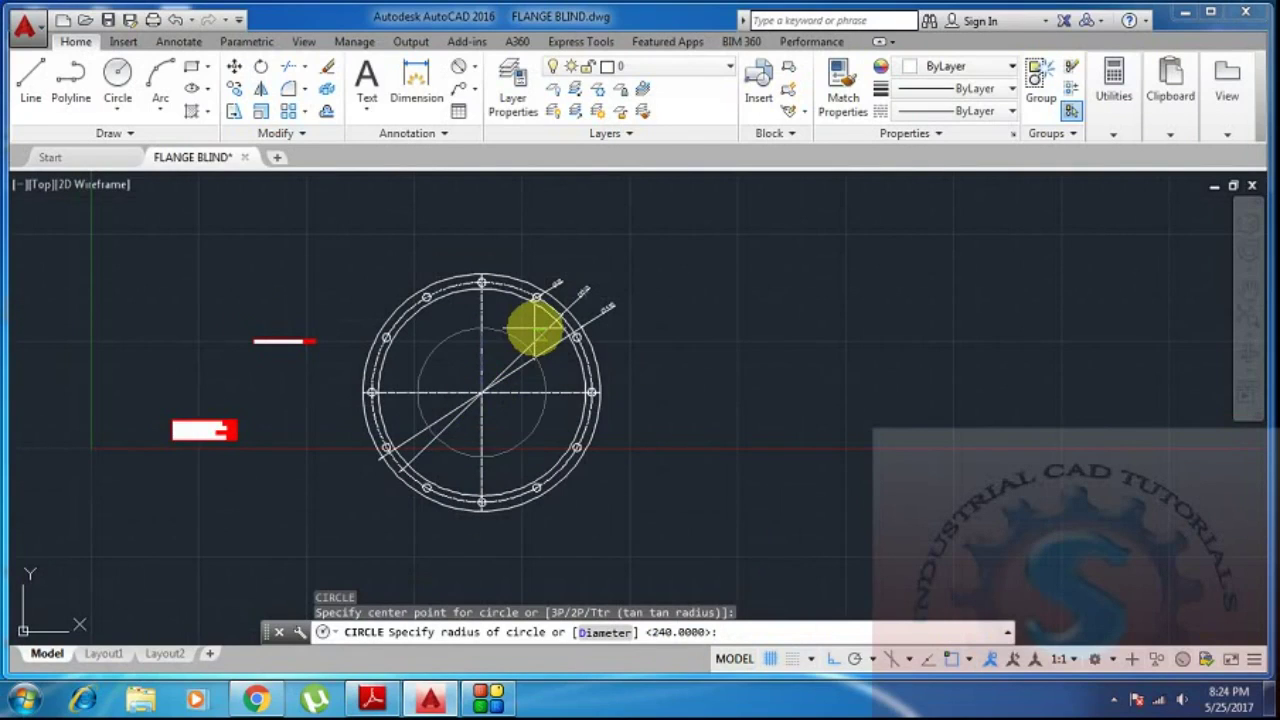
{"action": "key", "text": "Return"}
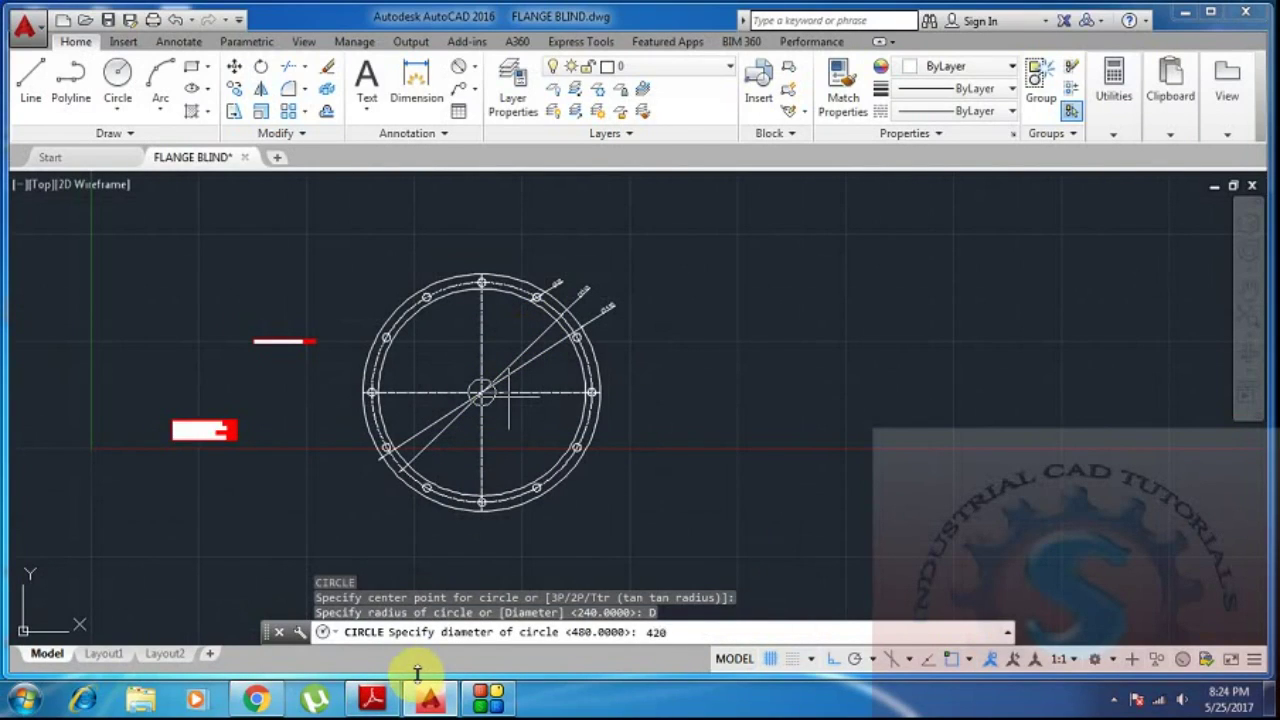
{"action": "type", "text": "420"}
{"action": "key", "text": "Return"}
{"action": "scroll", "coordinate": [540, 355], "scroll_direction": "up", "scroll_amount": 3}
{"action": "mouse_move", "coordinate": [588, 308]}
{"action": "middle_mouse_down"}
{"action": "mouse_move", "coordinate": [531, 391]}
{"action": "mouse_move", "coordinate": [517, 371]}
{"action": "middle_mouse_up"}
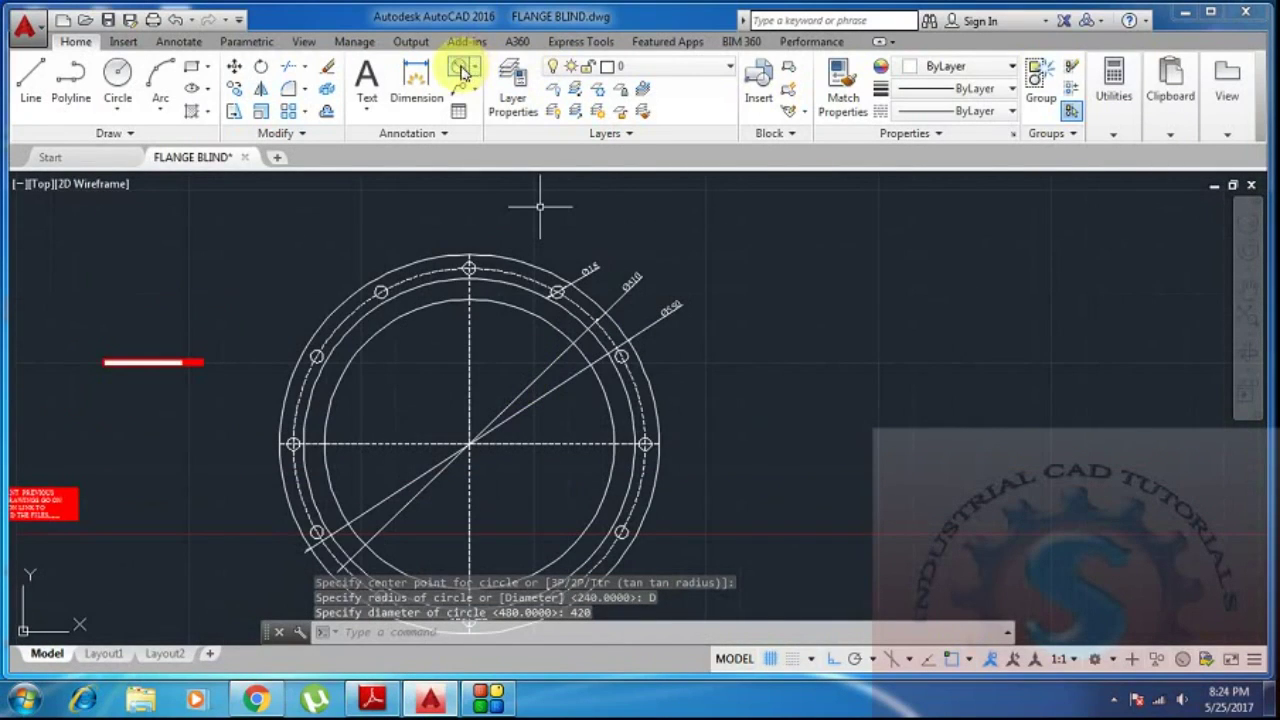
Add a diameter dimension to the innermost circle, placing its text outside the flange, just below the 550 mm dimension.
{"action": "scroll", "coordinate": [528, 302], "scroll_direction": "up", "scroll_amount": 2}
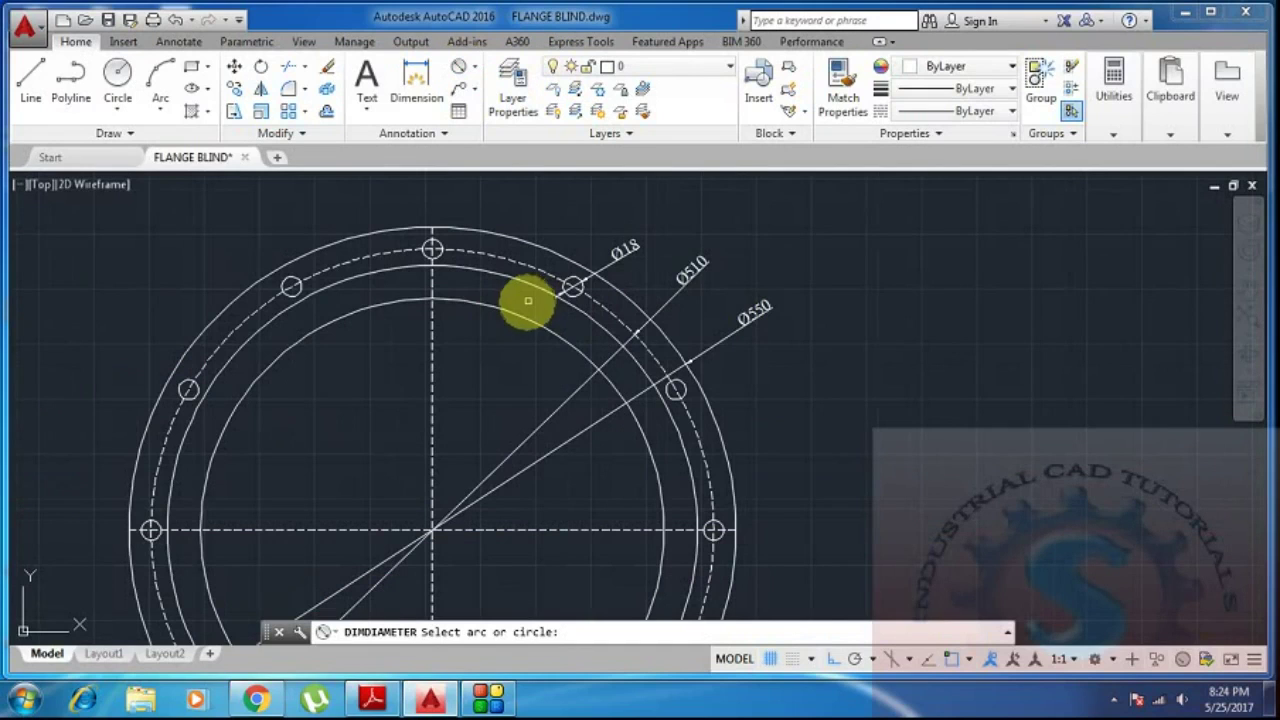
{"action": "left_click", "coordinate": [519, 318]}
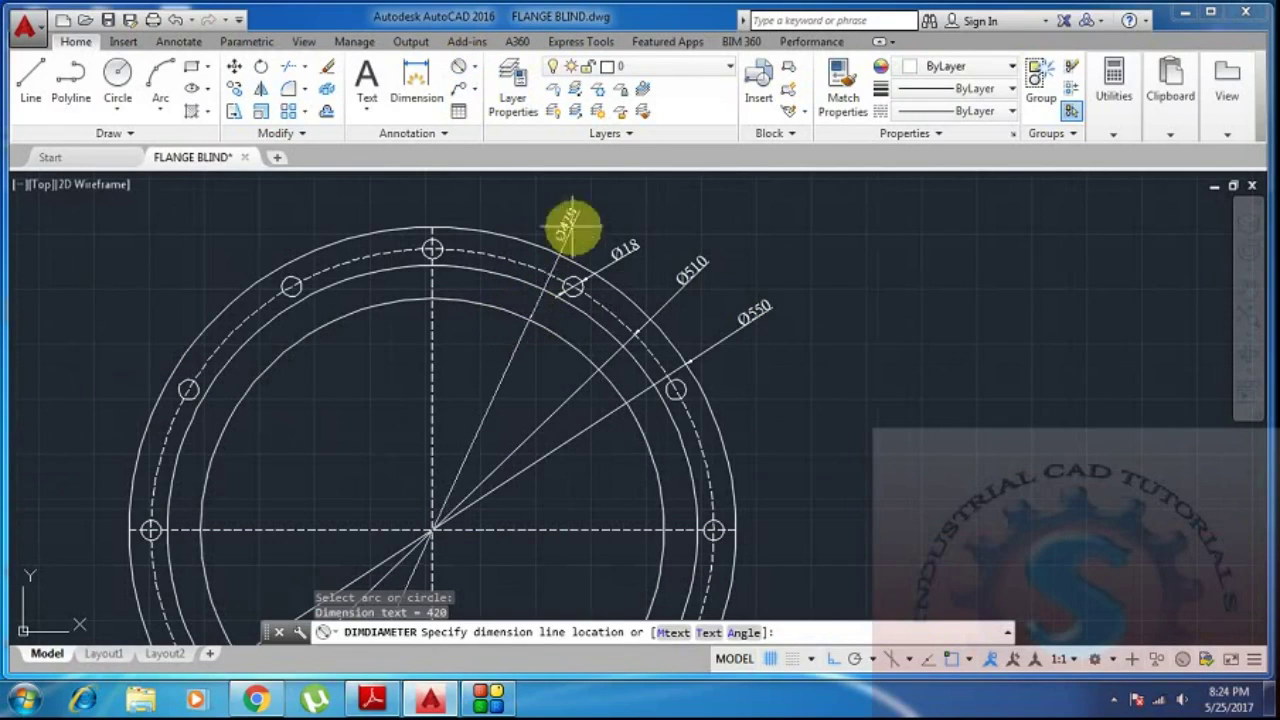
{"action": "left_click", "coordinate": [790, 378]}
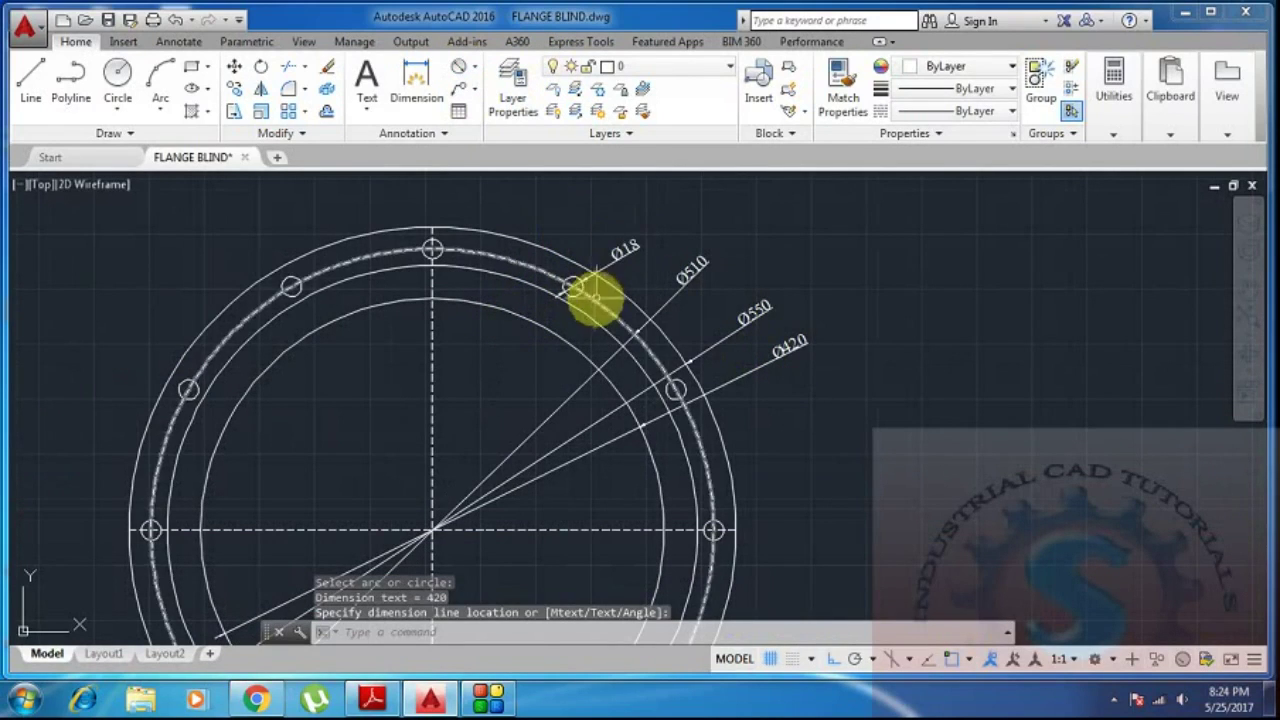
{"action": "left_click", "coordinate": [462, 70]}
{"action": "left_click", "coordinate": [522, 309]}
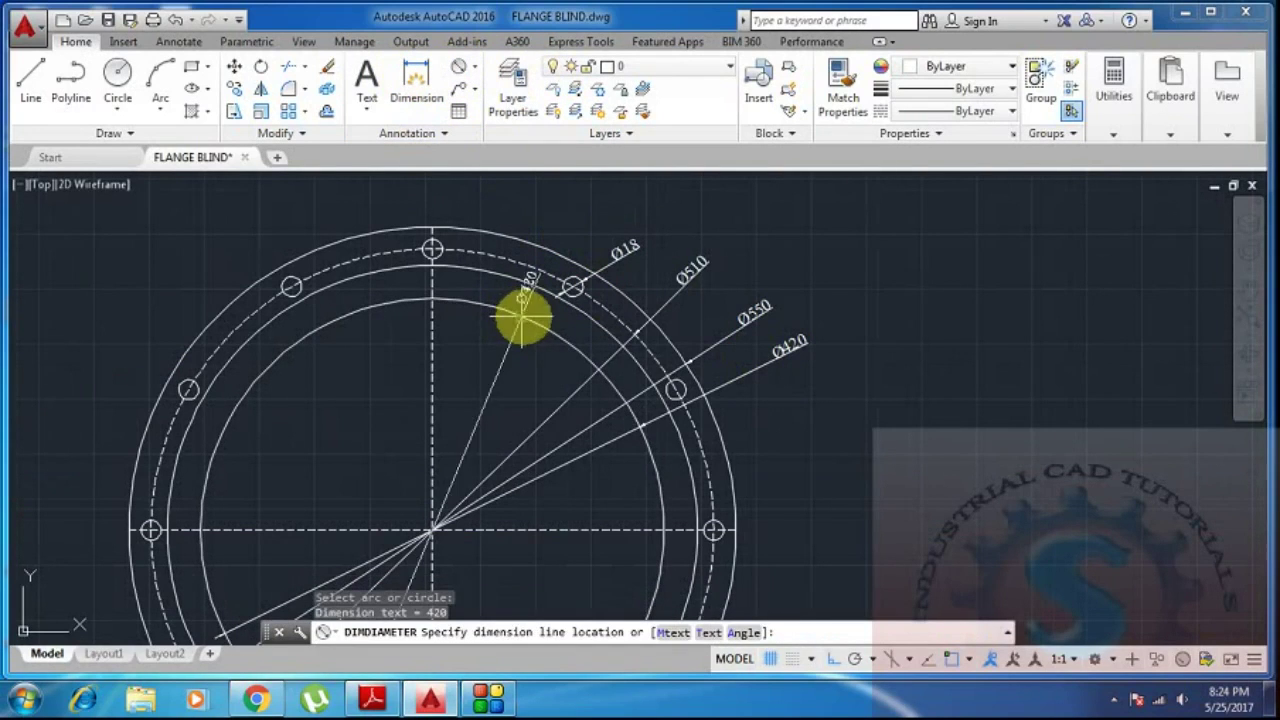
{"action": "scroll", "coordinate": [806, 377], "scroll_direction": "up", "scroll_amount": 2}
{"action": "left_click", "coordinate": [815, 400]}
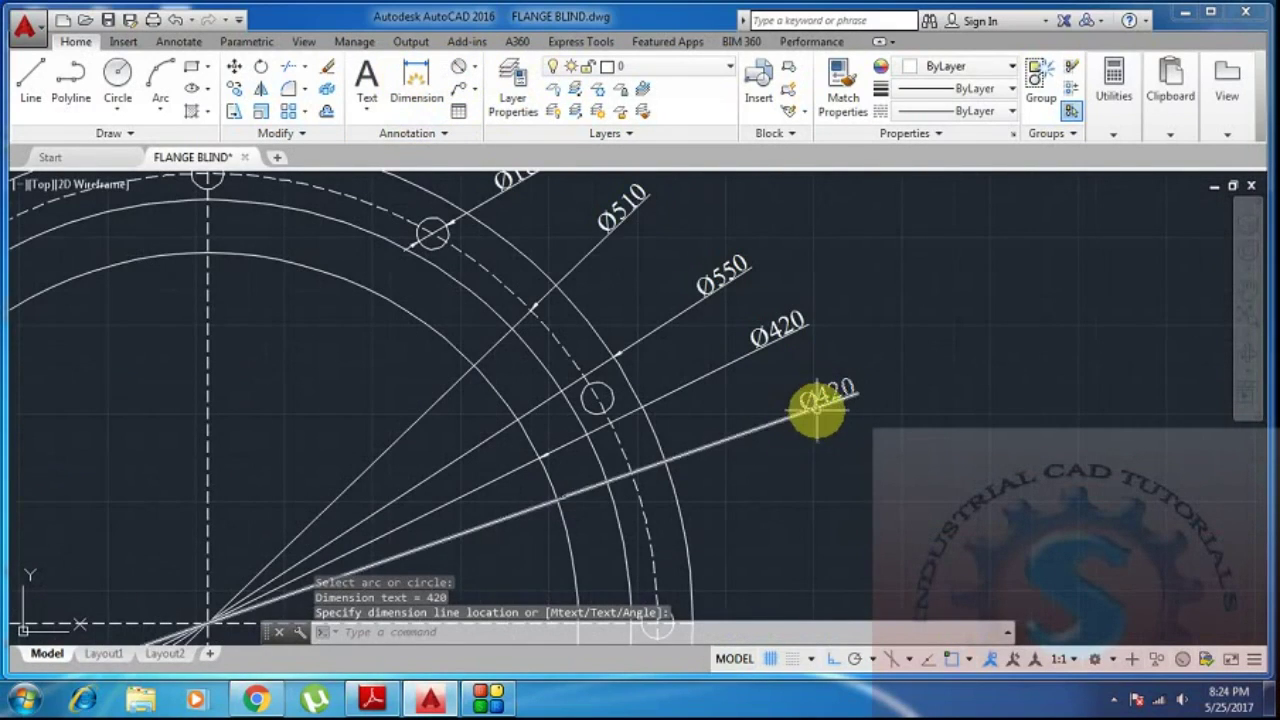
{"action": "key", "text": "ctrl+z"}
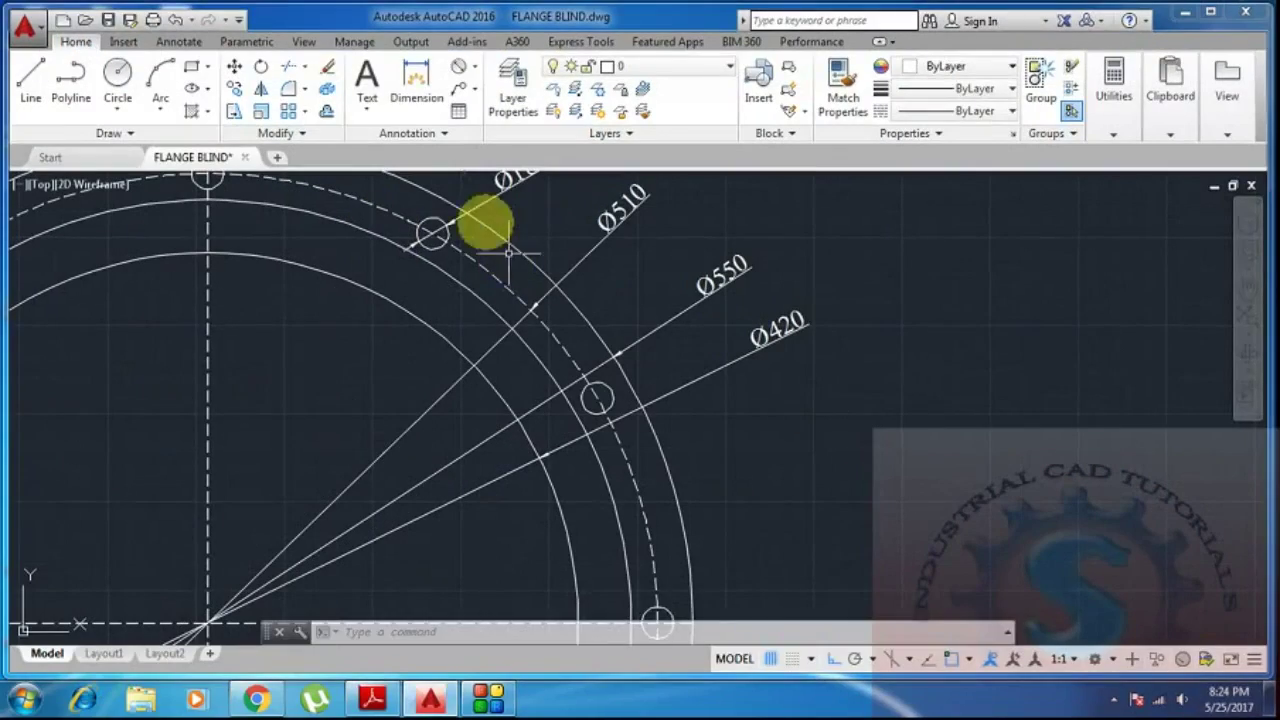
Add a diameter dimension to the circle just inside the dashed bolt circle, placing its text outside the flange below the 420 mm dimension.
{"action": "left_click", "coordinate": [420, 75]}
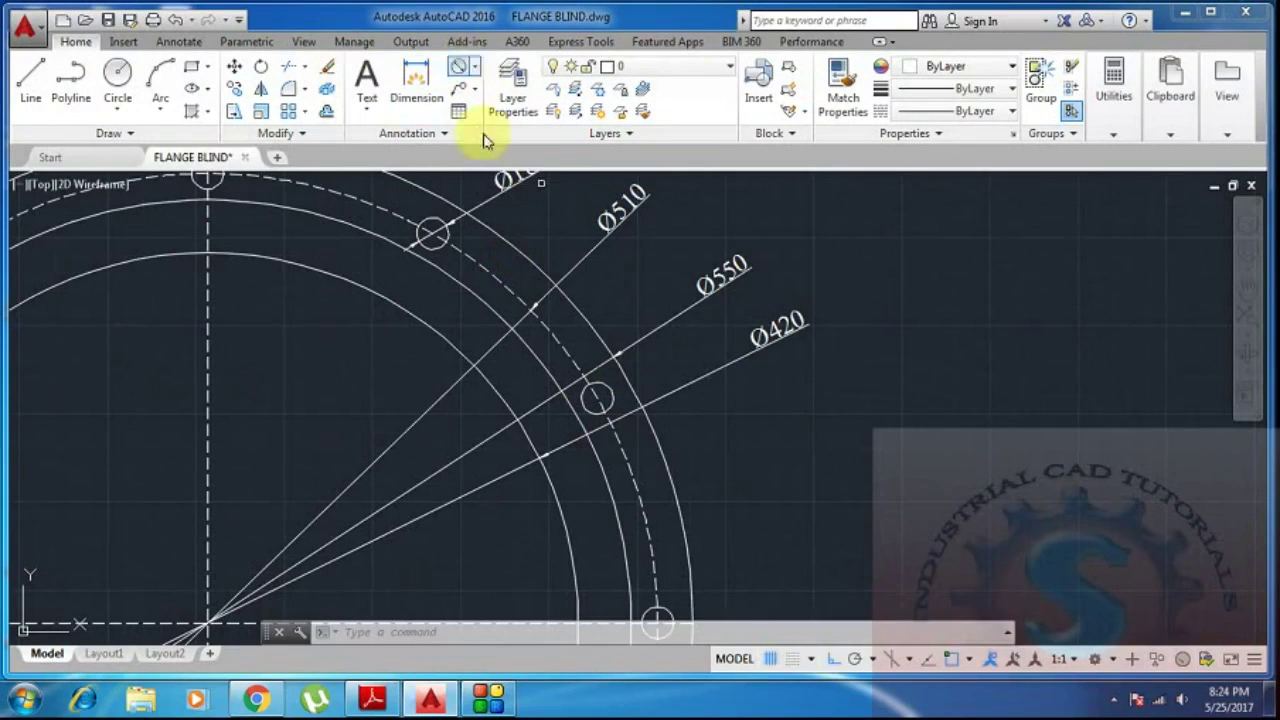
{"action": "left_click", "coordinate": [459, 68]}
{"action": "left_click", "coordinate": [613, 497]}
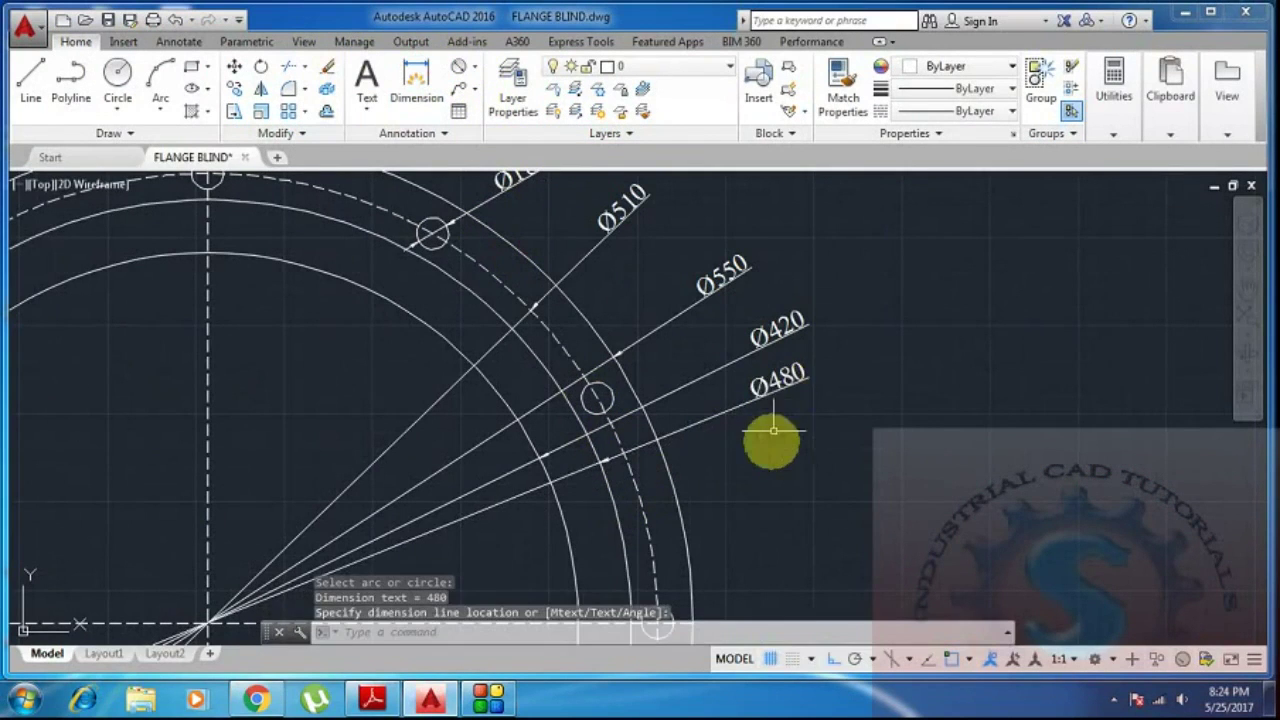
{"action": "scroll", "coordinate": [771, 382], "scroll_direction": "down", "scroll_amount": 5}
{"action": "scroll", "coordinate": [706, 468], "scroll_direction": "up", "scroll_amount": 3}
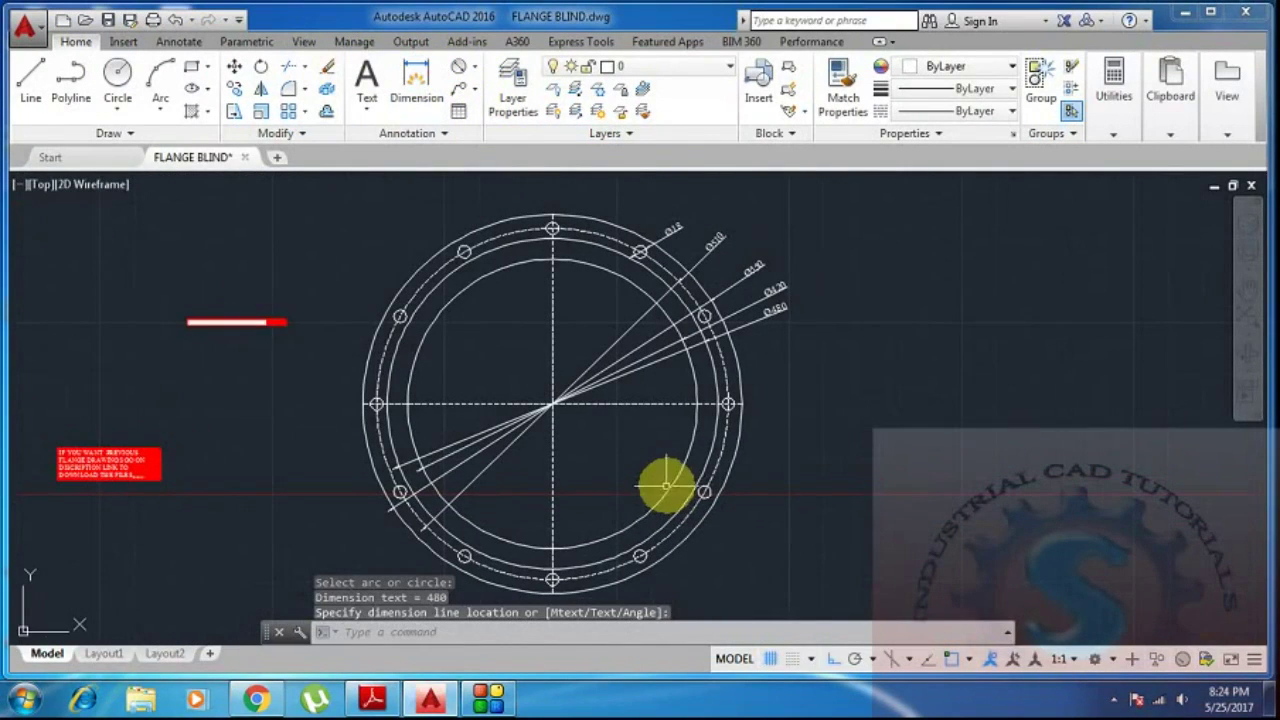
{"action": "scroll", "coordinate": [711, 360], "scroll_direction": "up", "scroll_amount": 2}
{"action": "scroll", "coordinate": [708, 349], "scroll_direction": "down", "scroll_amount": 2}
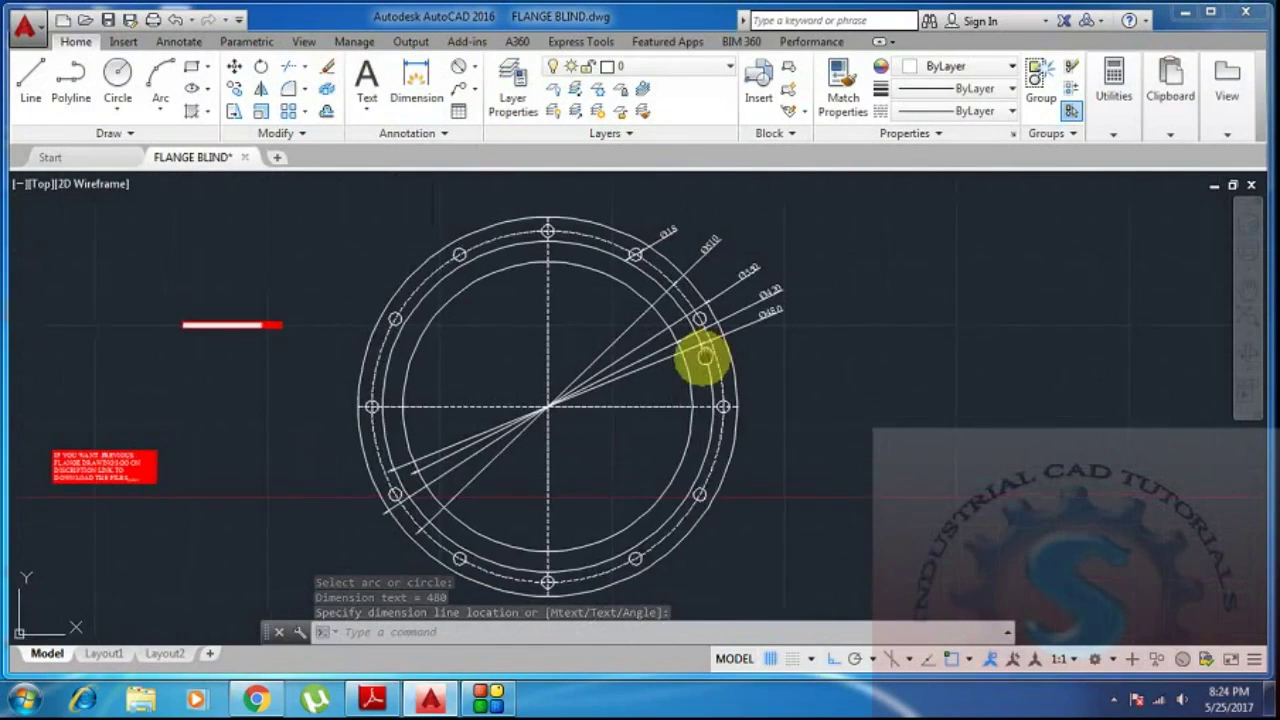
{"action": "mouse_move", "coordinate": [552, 514]}
{"action": "middle_mouse_down"}
{"action": "mouse_move", "coordinate": [574, 417]}
{"action": "mouse_move", "coordinate": [569, 451]}
{"action": "middle_mouse_up"}
{"action": "middle_click_drag", "start_coordinate": [563, 297], "coordinate": [623, 274]}
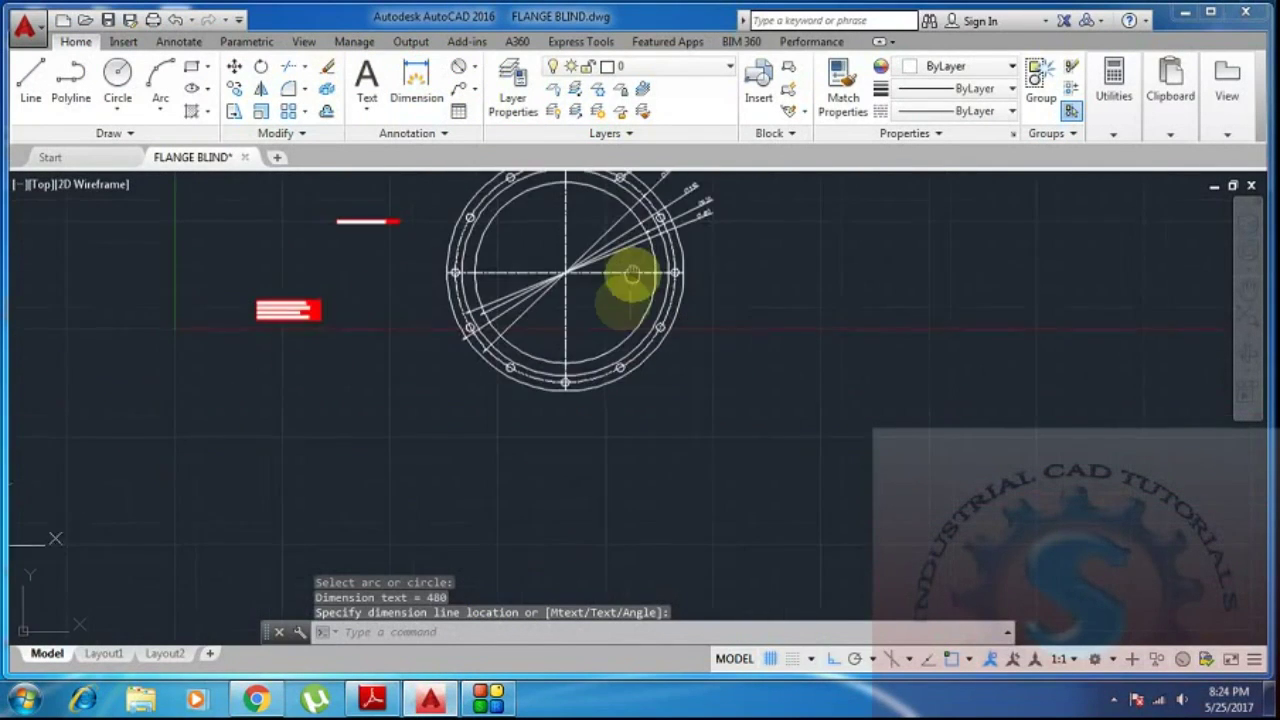
{"action": "middle_click_drag", "start_coordinate": [606, 337], "coordinate": [591, 429]}
{"action": "scroll", "coordinate": [576, 323], "scroll_direction": "up", "scroll_amount": 2}
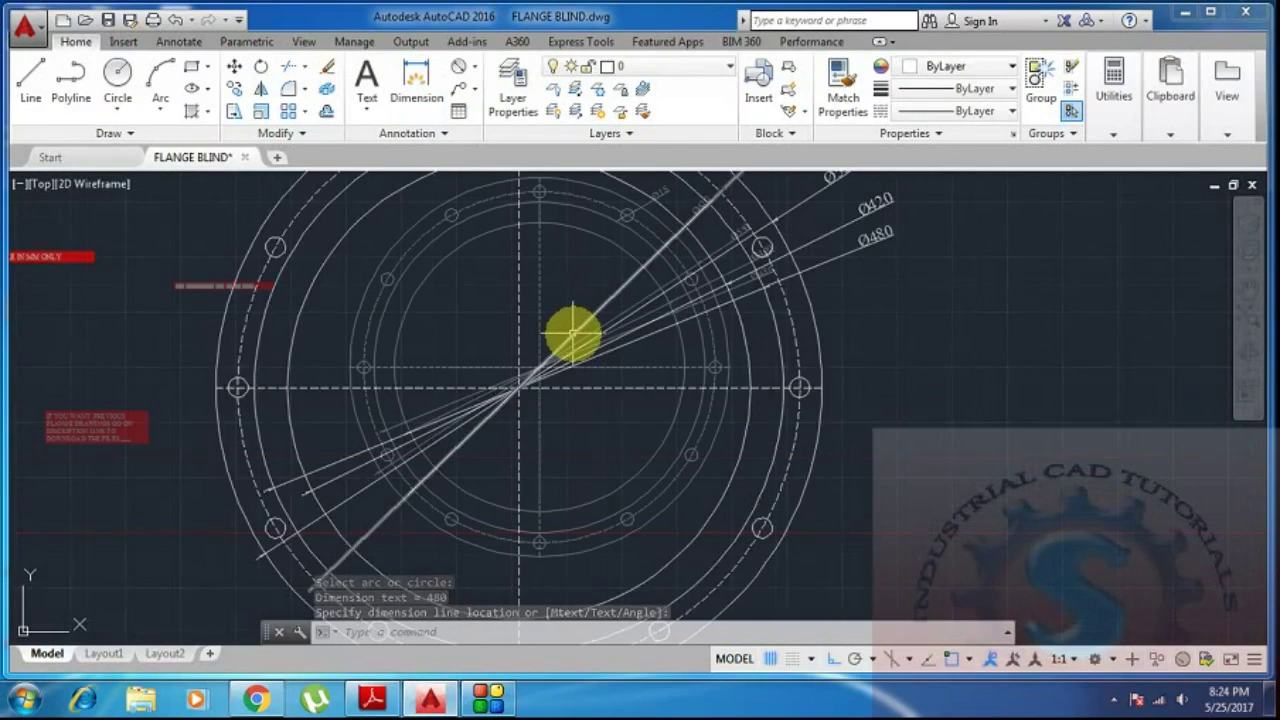
Delete all the diameter dimensions from the flange, including the one on the bolt hole.
{"action": "scroll", "coordinate": [571, 334], "scroll_direction": "down", "scroll_amount": 2}
{"action": "left_click", "coordinate": [563, 357]}
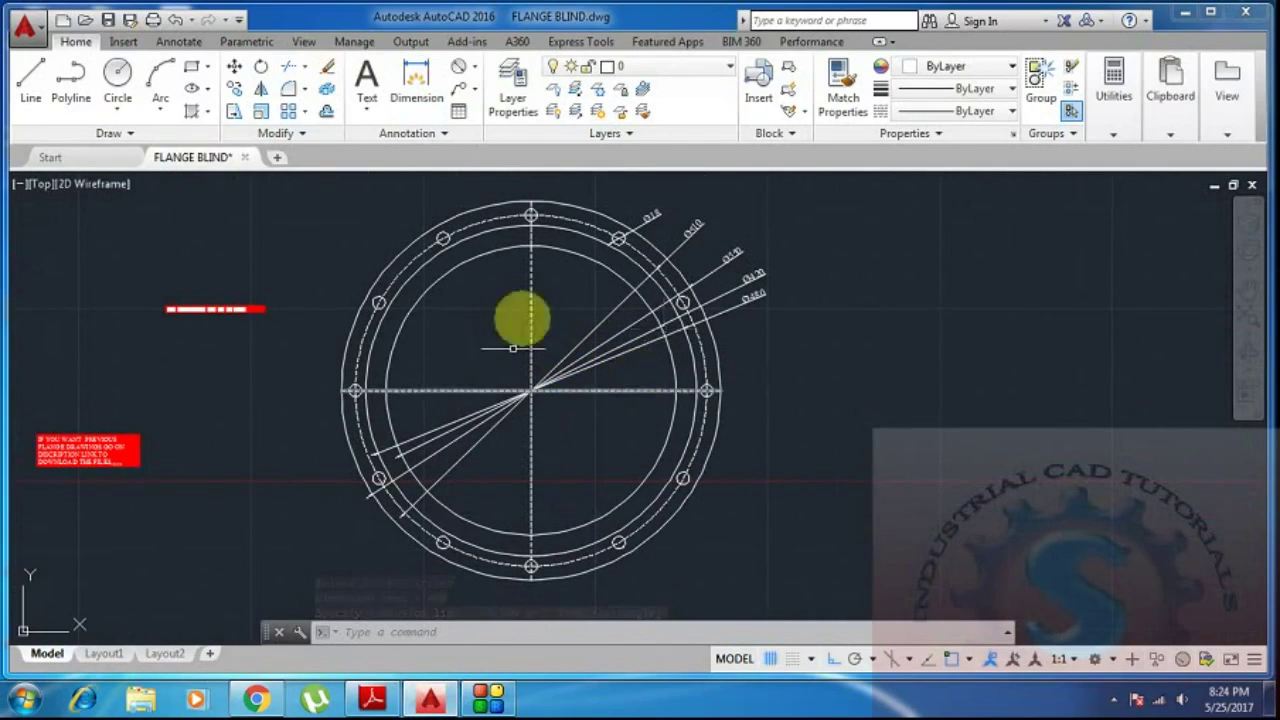
{"action": "left_click", "coordinate": [633, 377]}
{"action": "left_click", "coordinate": [568, 316]}
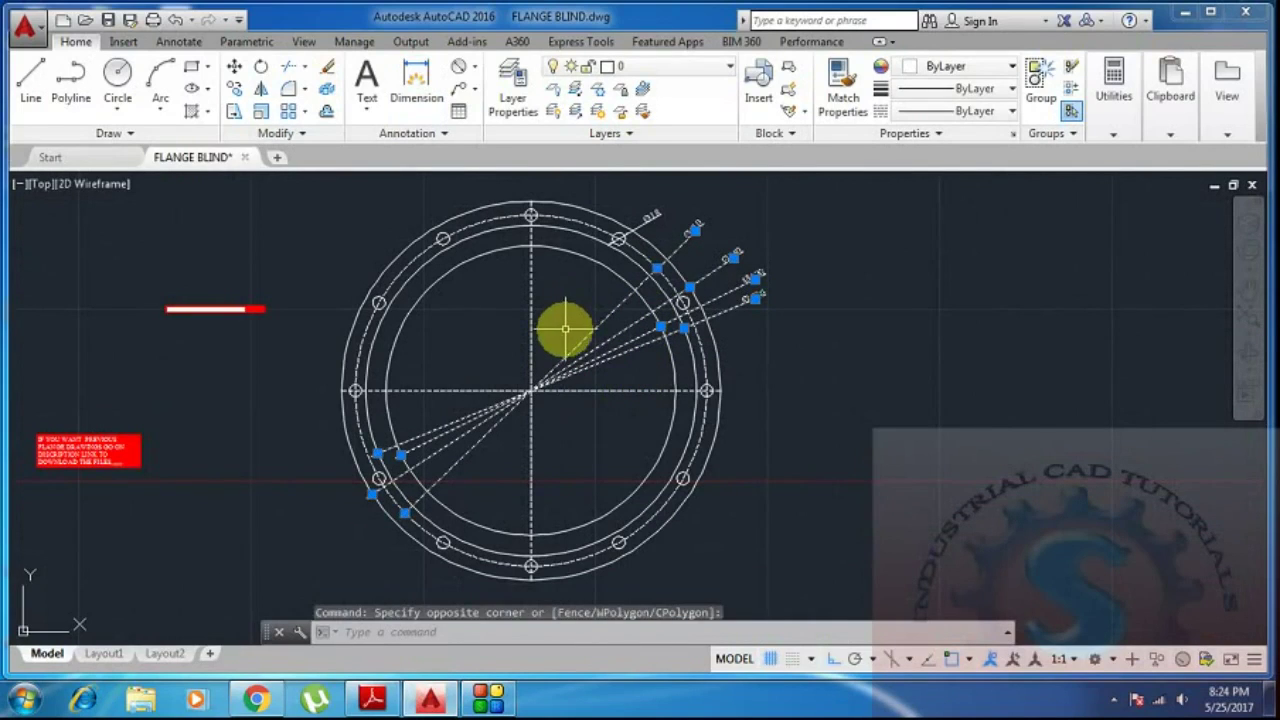
{"action": "key", "text": "Delete"}
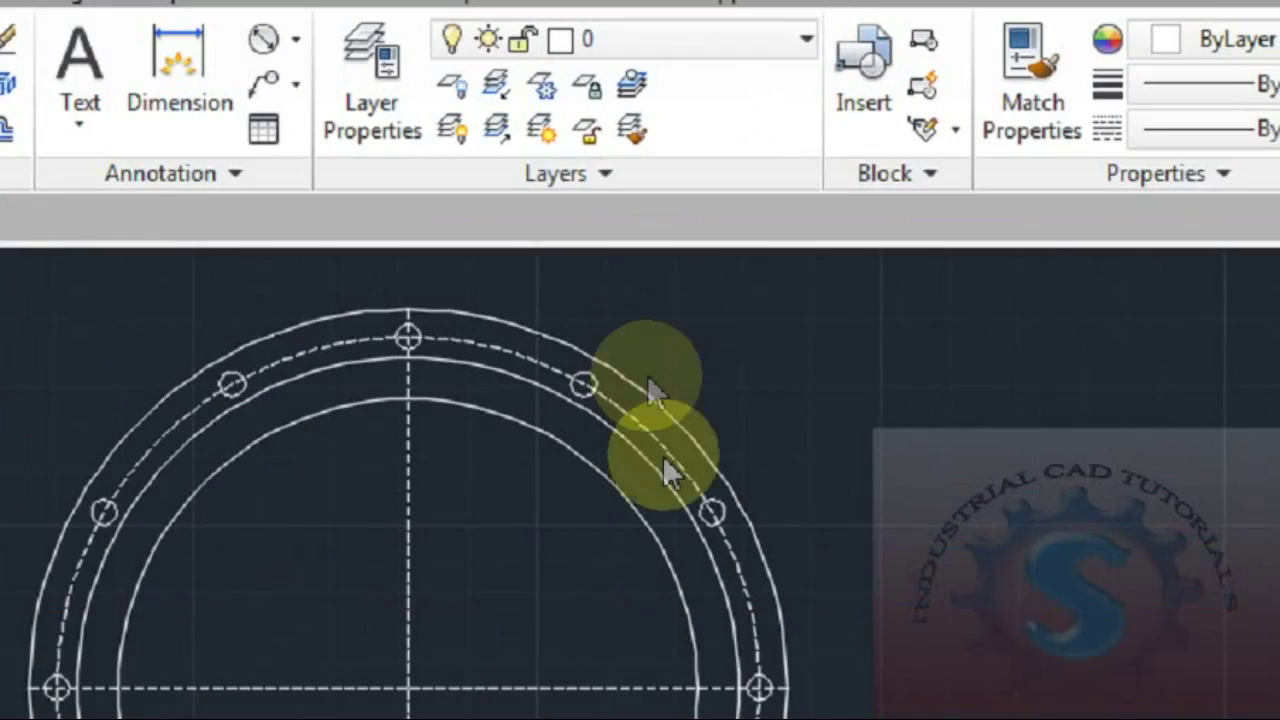
{"action": "key", "text": "Delete"}
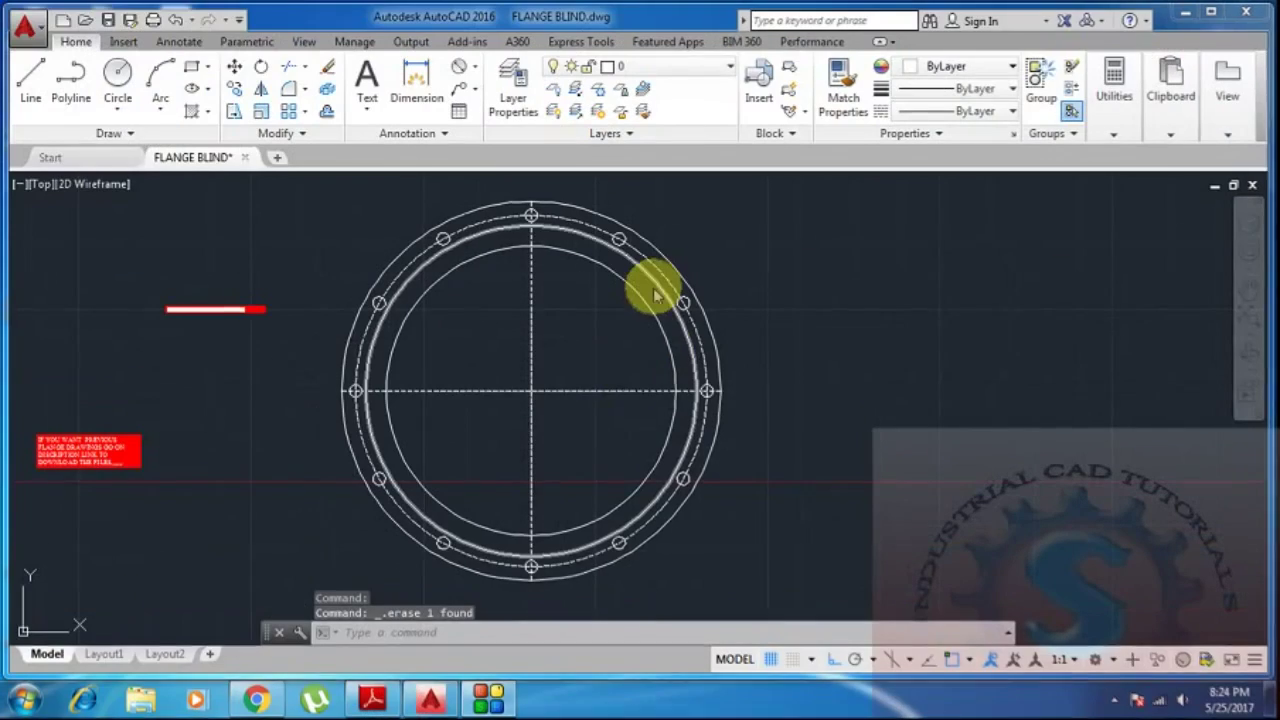
{"action": "scroll", "coordinate": [566, 409], "scroll_direction": "down", "scroll_amount": 2}
{"action": "scroll", "coordinate": [580, 412], "scroll_direction": "up", "scroll_amount": 2}
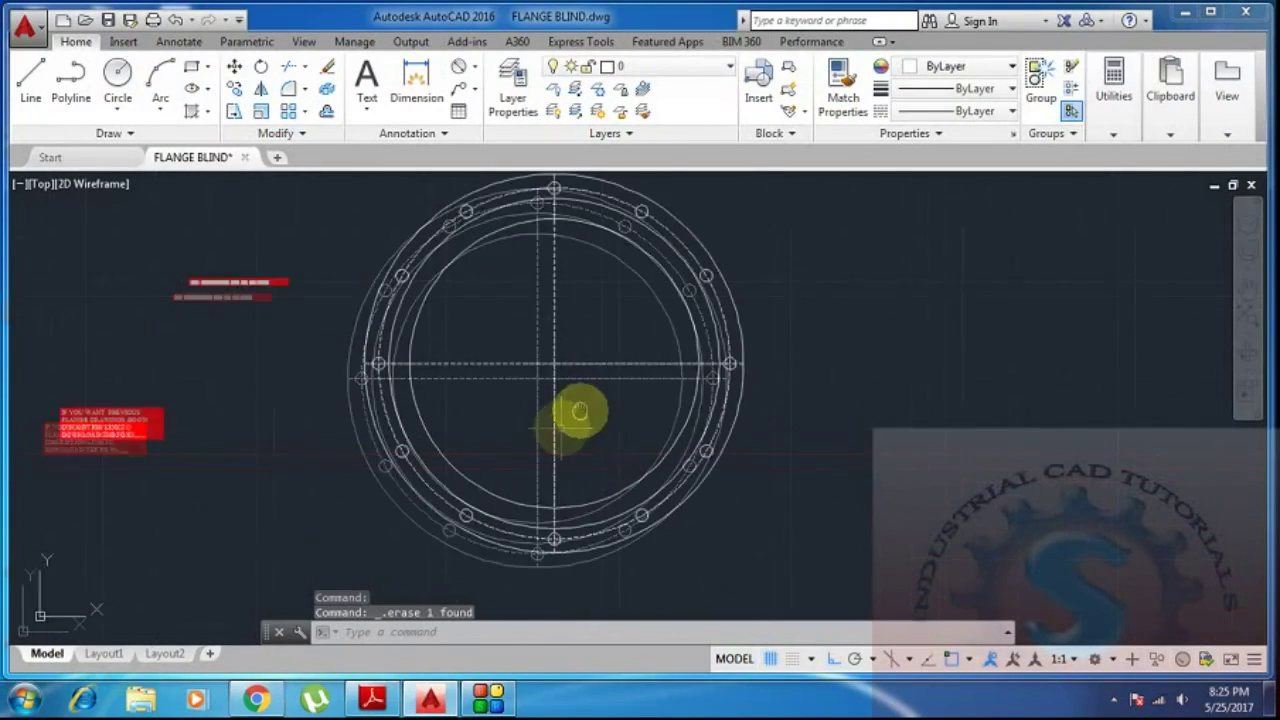
Examine the tube note in the reference PDF for the tube hole diameter and triangular pitch, comparing it with the AutoCAD drawing.
{"action": "left_click", "coordinate": [434, 700]}
{"action": "left_click", "coordinate": [428, 700]}
{"action": "left_click", "coordinate": [378, 700]}
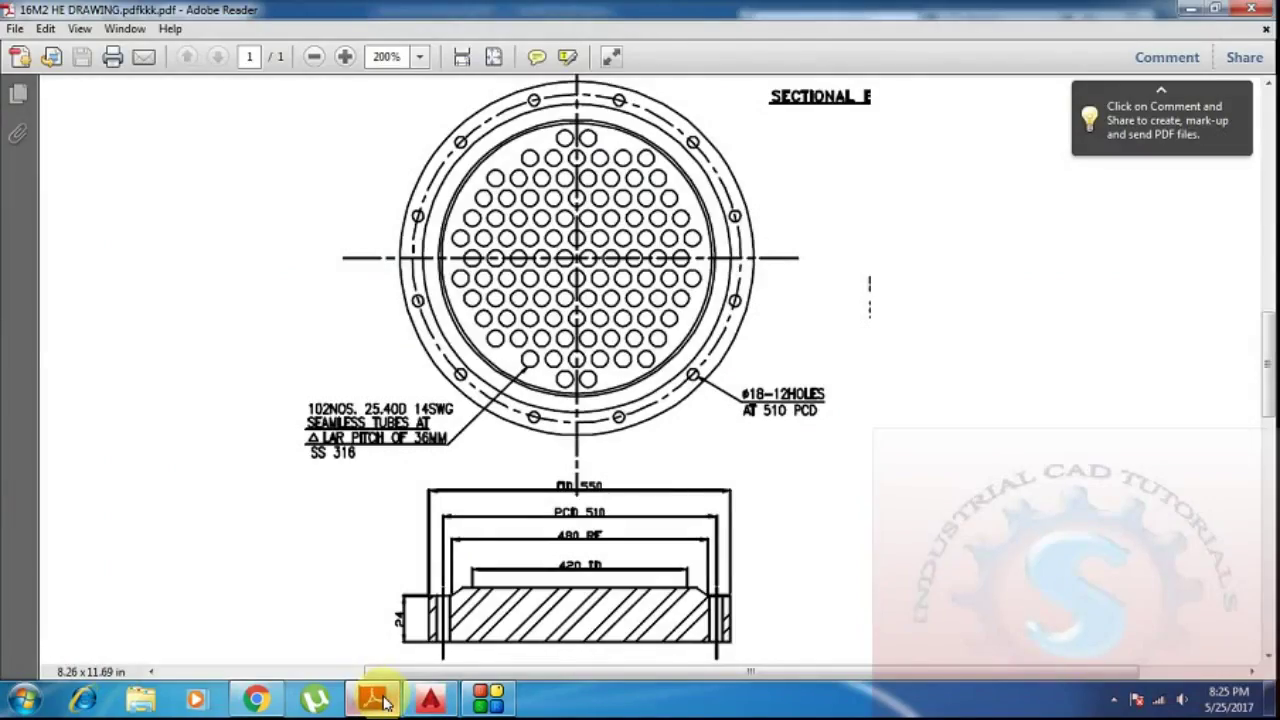
{"action": "left_click", "coordinate": [383, 700]}
{"action": "left_click", "coordinate": [383, 700]}
{"action": "left_click", "coordinate": [383, 700]}
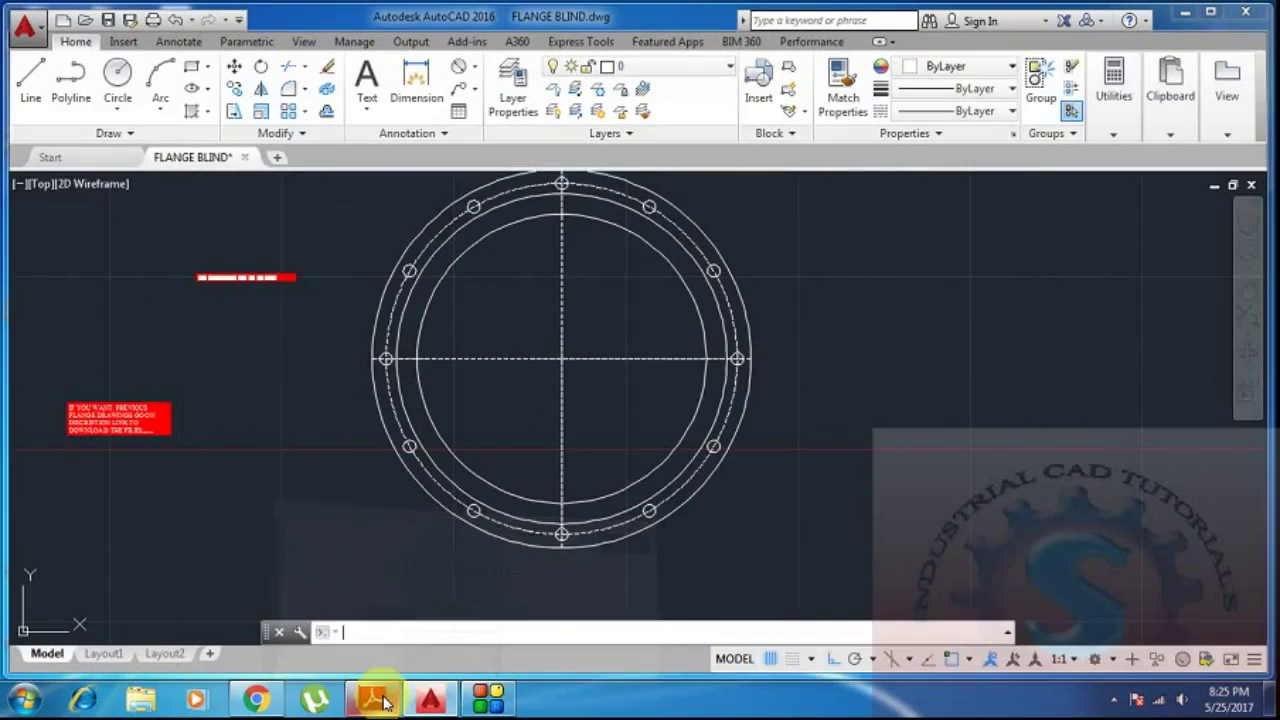
{"action": "left_click", "coordinate": [383, 700]}
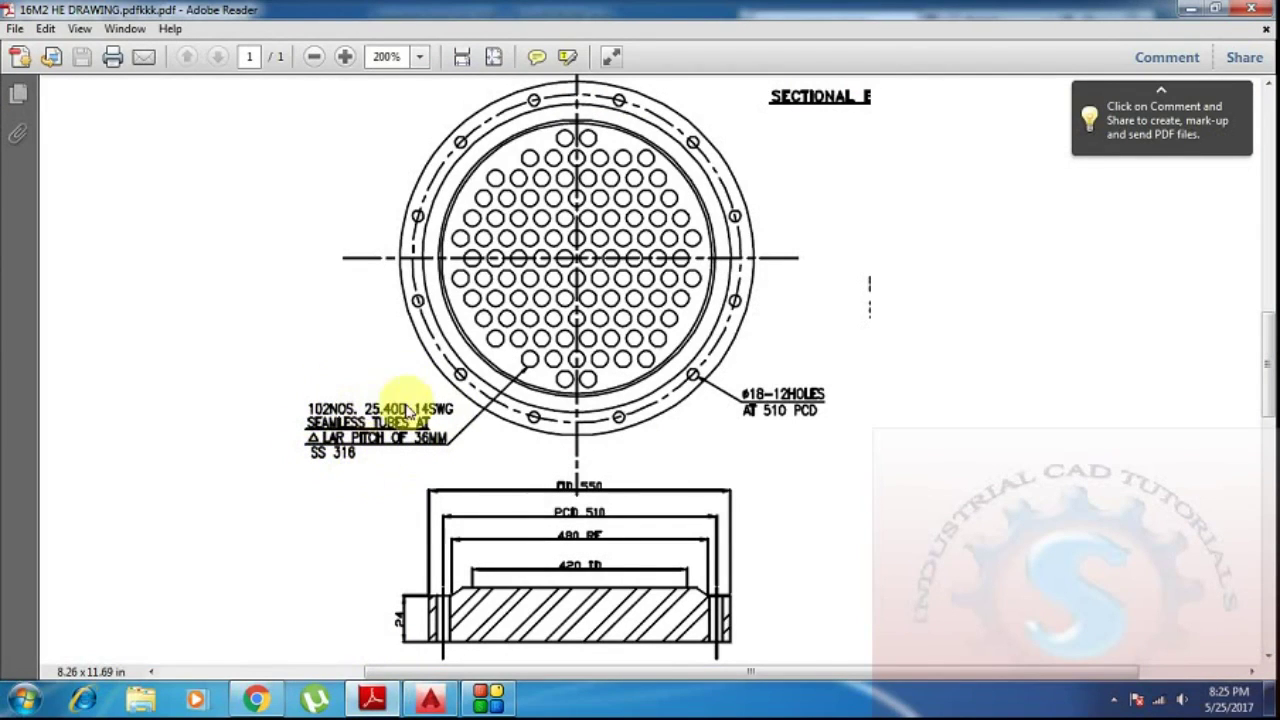
{"action": "left_click", "coordinate": [432, 697]}
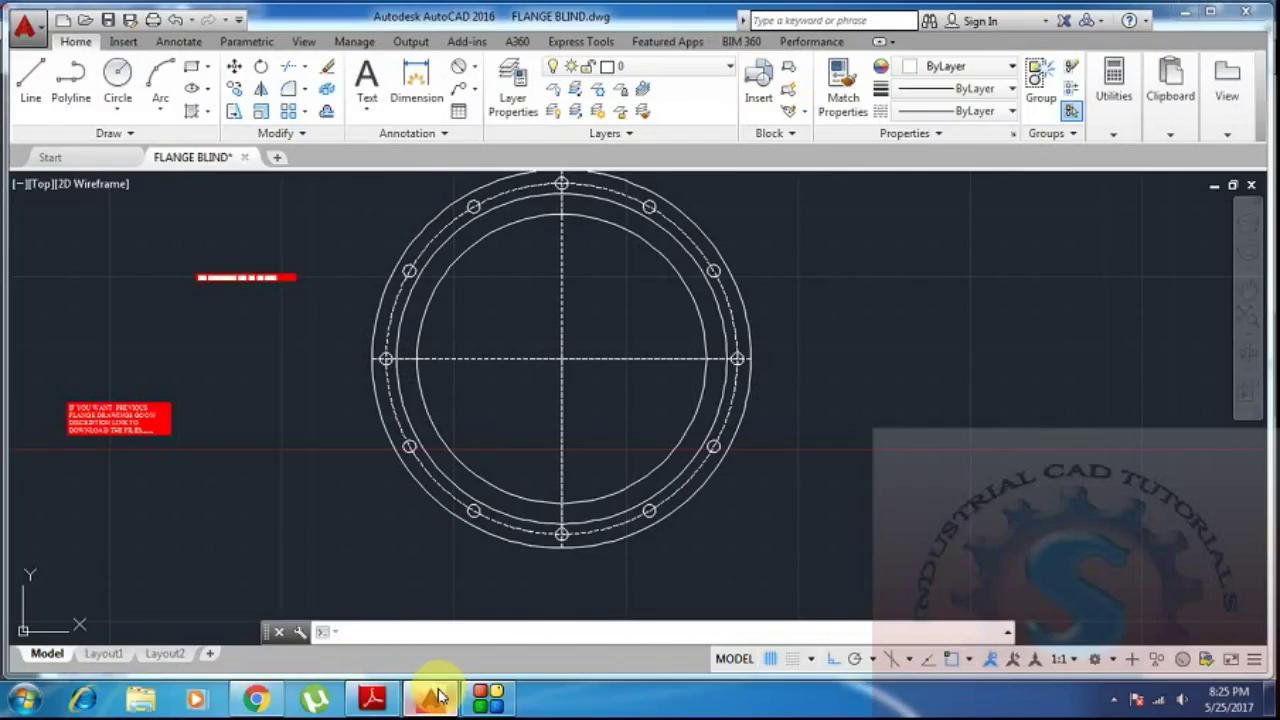
{"action": "left_click", "coordinate": [437, 695]}
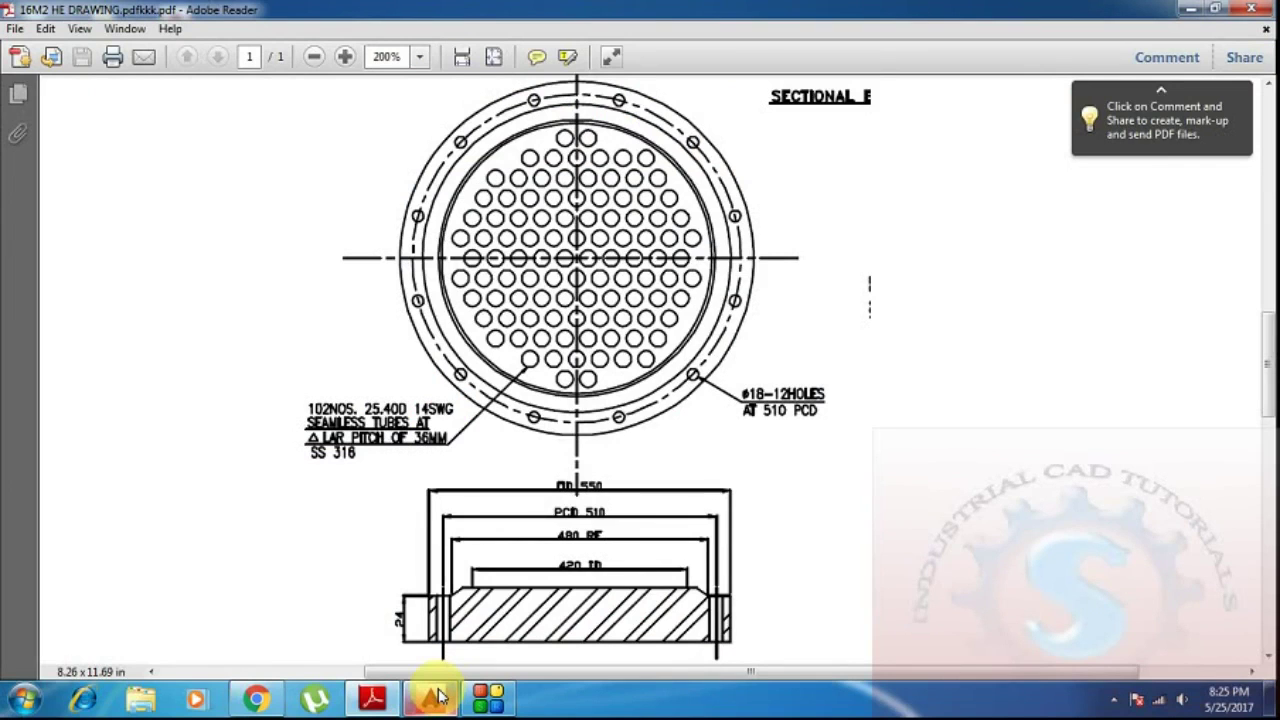
{"action": "left_click", "coordinate": [437, 695]}
Draw a line 36 mm straight up from the flange centre, checking the pitch in the reference PDF, and continue it horizontally rightward.
{"action": "scroll", "coordinate": [563, 394], "scroll_direction": "up", "scroll_amount": 2}
{"action": "scroll", "coordinate": [541, 415], "scroll_direction": "down", "scroll_amount": 1}
{"action": "middle_click_drag", "start_coordinate": [541, 415], "coordinate": [563, 411]}
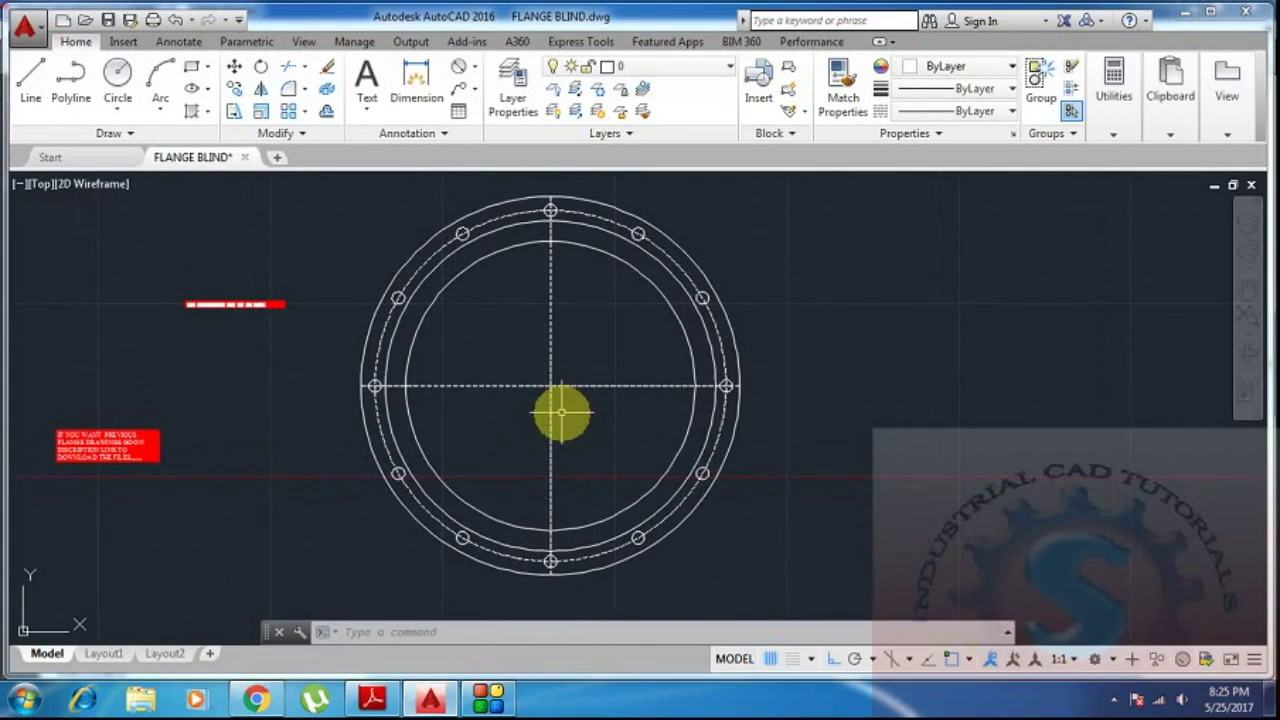
{"action": "scroll", "coordinate": [557, 400], "scroll_direction": "up", "scroll_amount": 1}
{"action": "scroll", "coordinate": [561, 408], "scroll_direction": "down", "scroll_amount": 1}
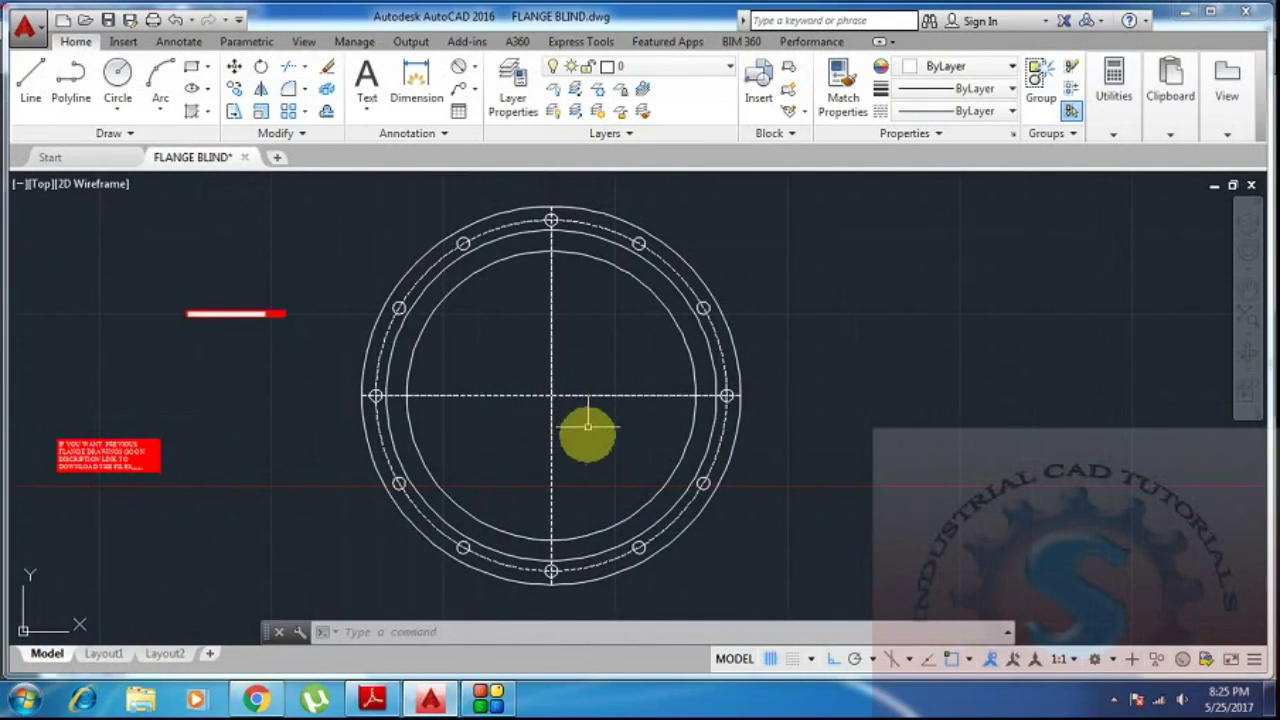
{"action": "scroll", "coordinate": [576, 417], "scroll_direction": "up", "scroll_amount": 2}
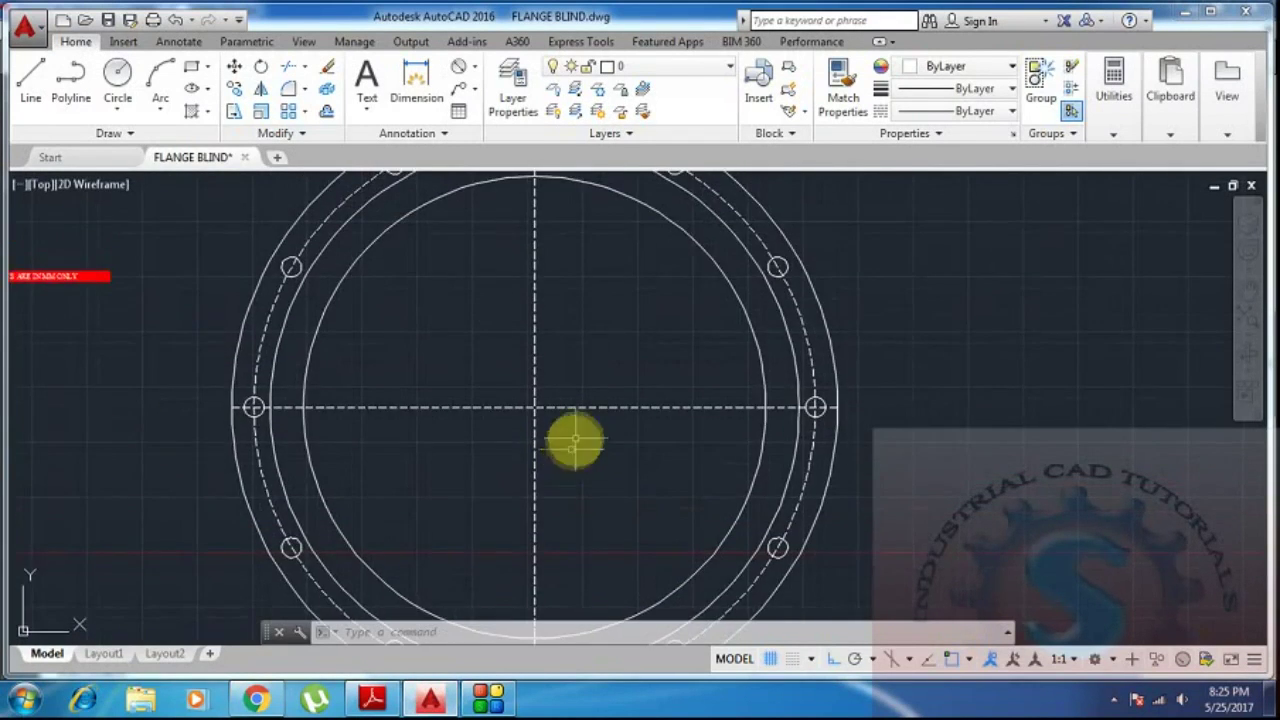
{"action": "middle_click_drag", "start_coordinate": [520, 490], "coordinate": [533, 455]}
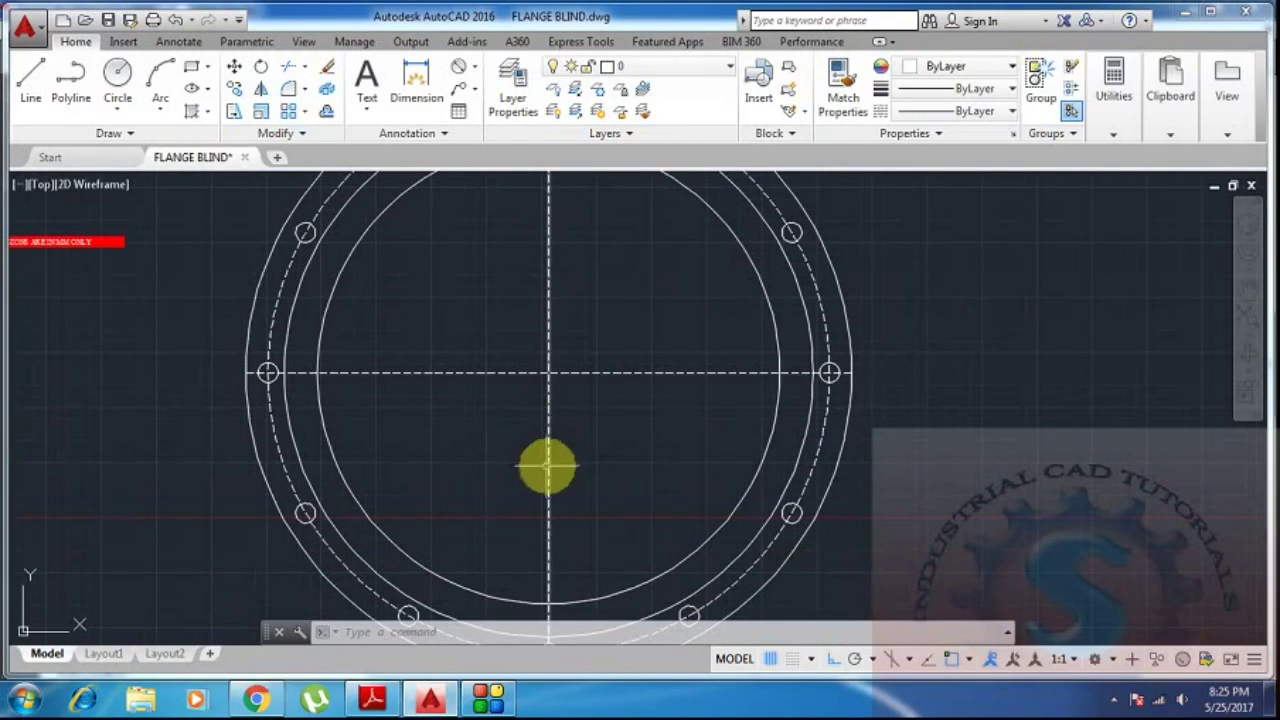
{"action": "type", "text": "c"}
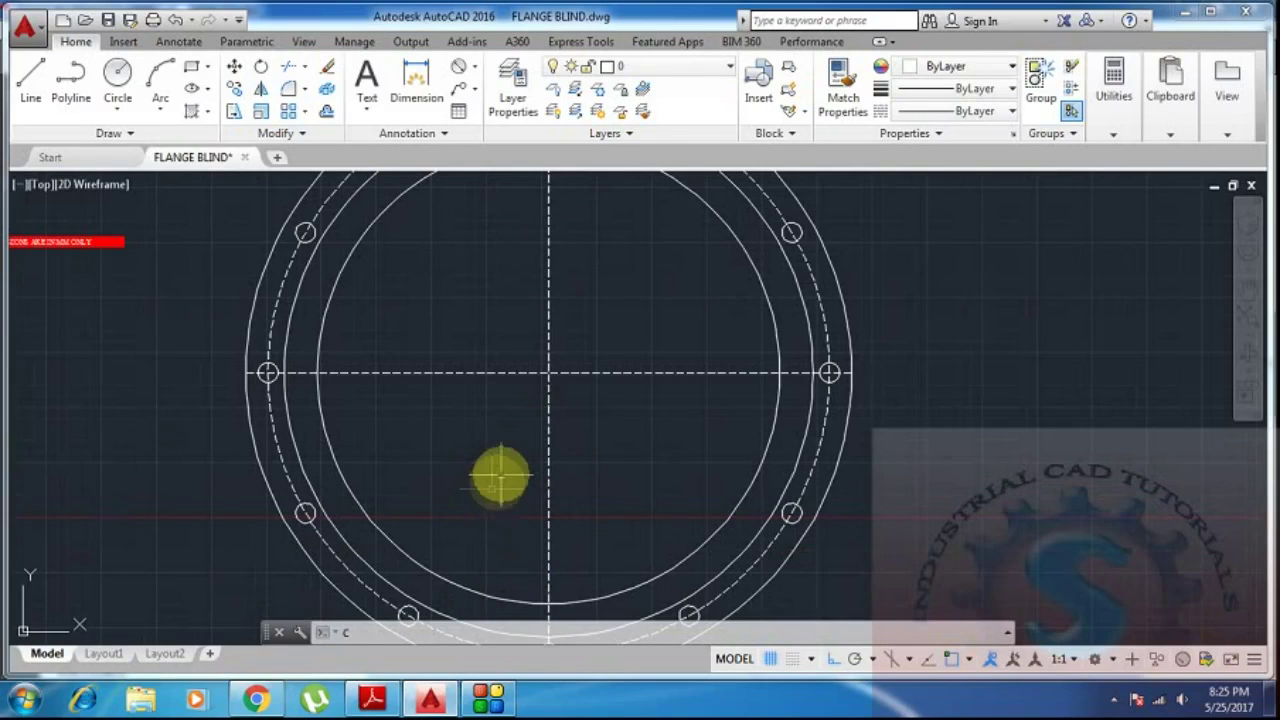
{"action": "key", "text": "Escape"}
{"action": "key", "text": "Escape"}
{"action": "key", "text": "Return"}
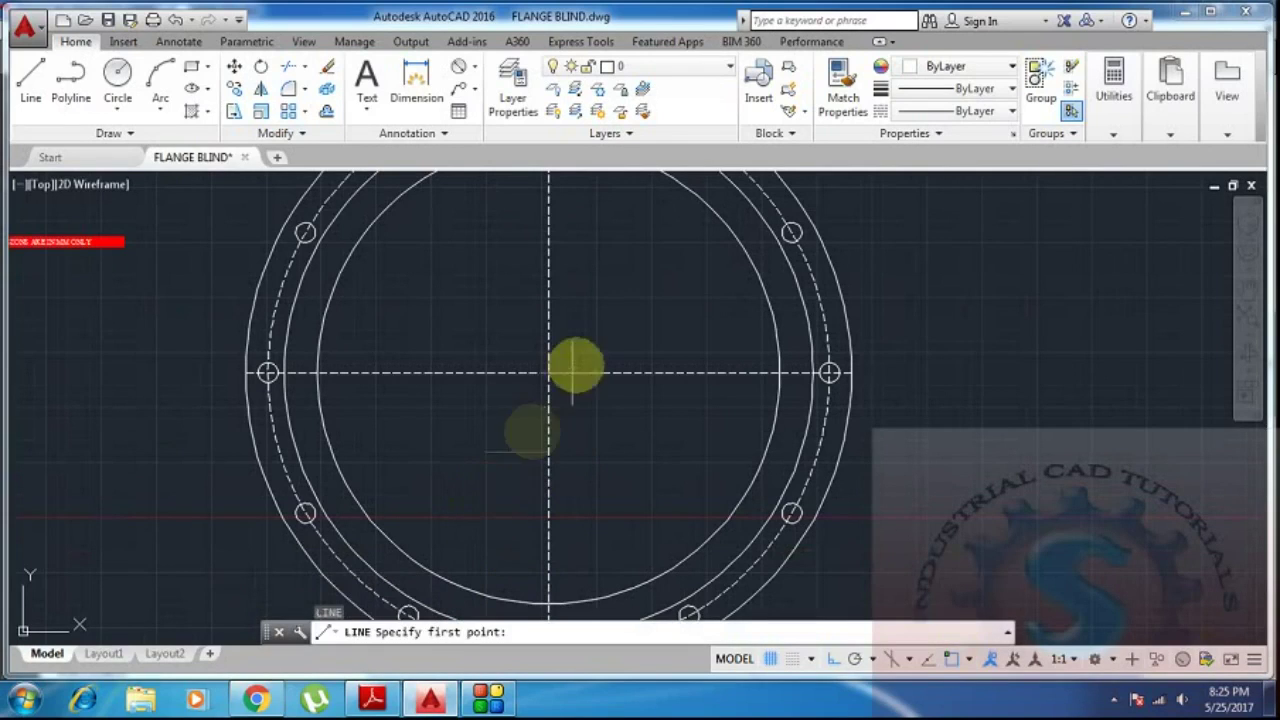
{"action": "left_click", "coordinate": [548, 375]}
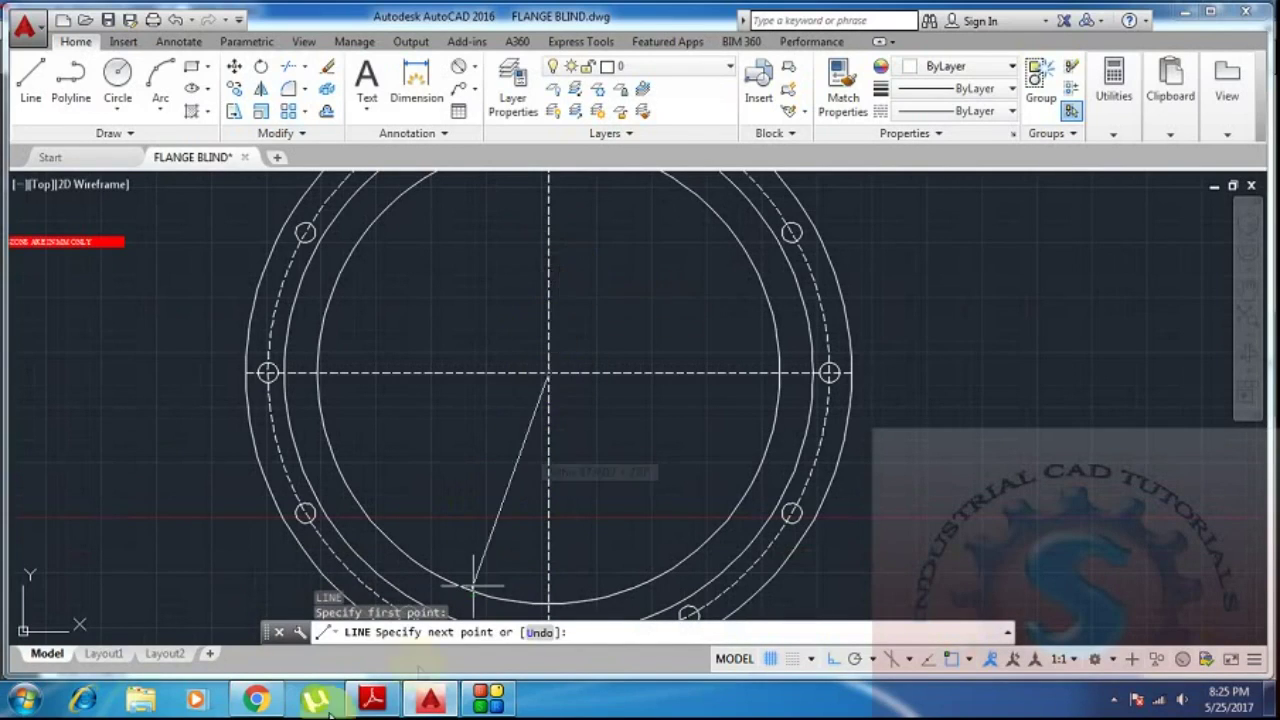
{"action": "left_click", "coordinate": [370, 698]}
{"action": "left_click", "coordinate": [430, 698]}
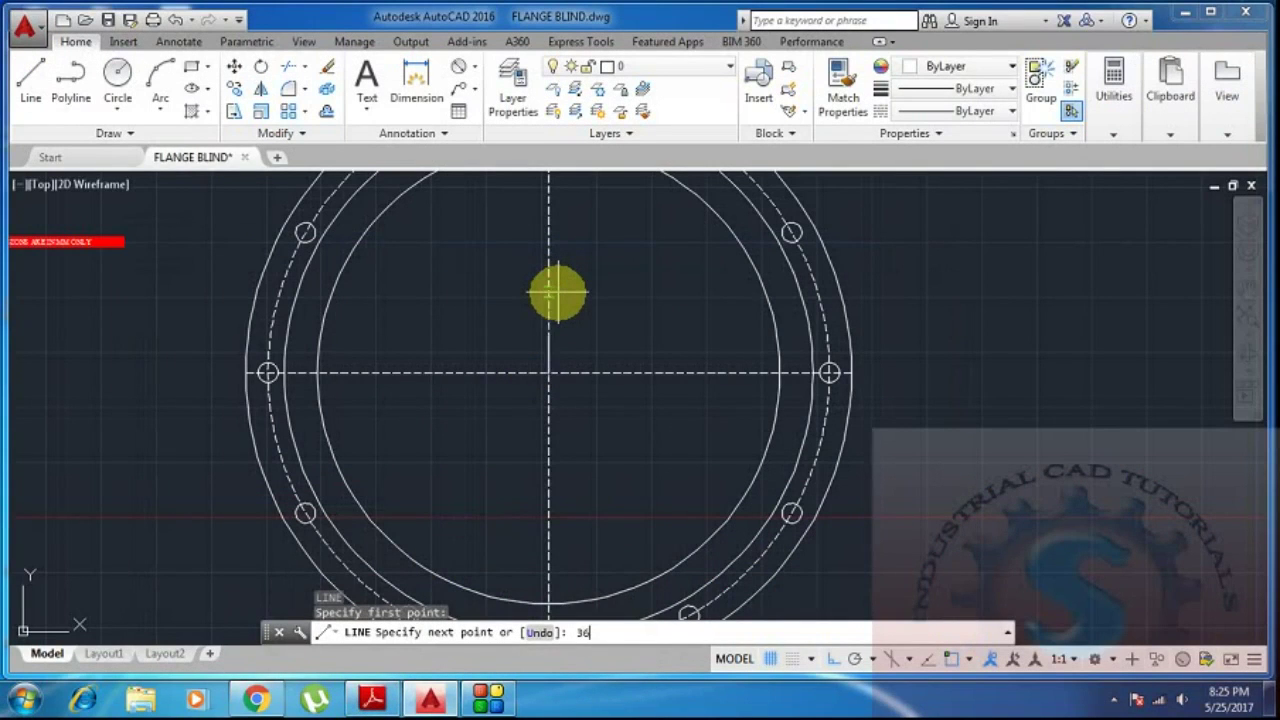
{"action": "key", "text": "Return"}
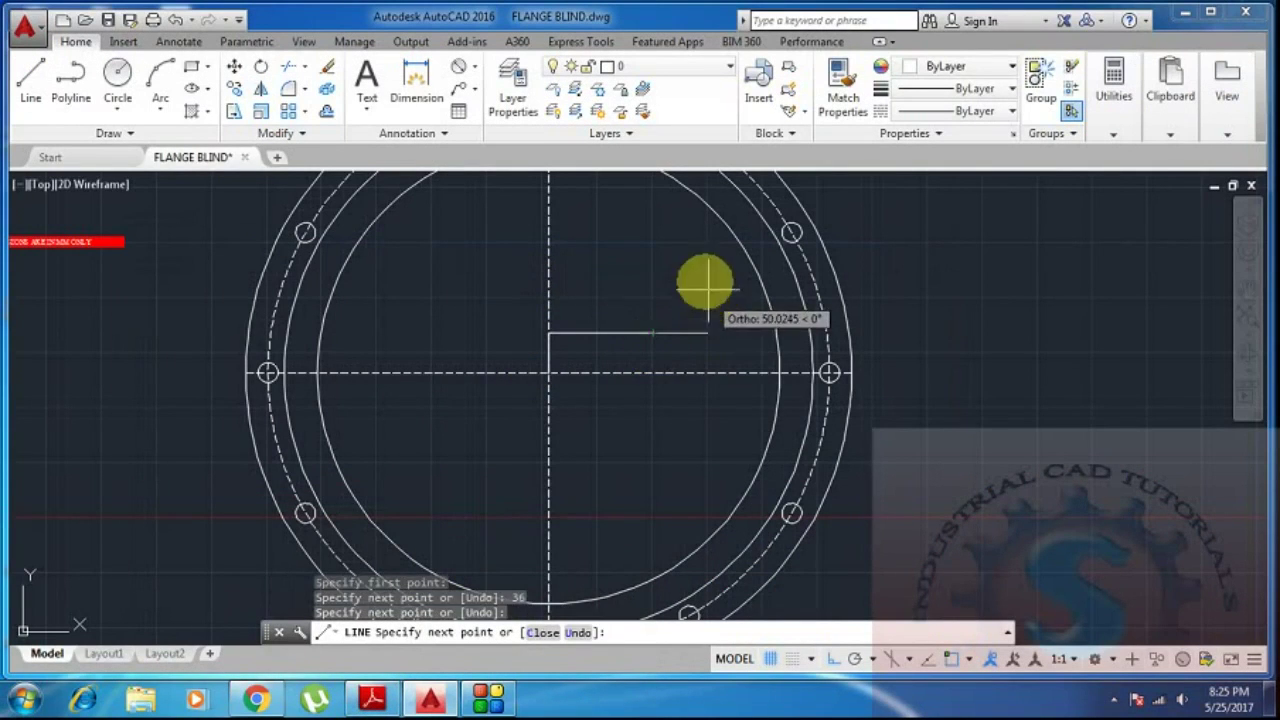
{"action": "left_click", "coordinate": [658, 334]}
{"action": "key", "text": "Escape"}
Draw a circle of radius 36 mm centred on the corner of the two new lines.
{"action": "scroll", "coordinate": [572, 328], "scroll_direction": "up", "scroll_amount": 4}
{"action": "scroll", "coordinate": [550, 420], "scroll_direction": "down", "scroll_amount": 4}
{"action": "type", "text": "c"}
{"action": "key", "text": "Return"}
{"action": "left_click", "coordinate": [561, 371]}
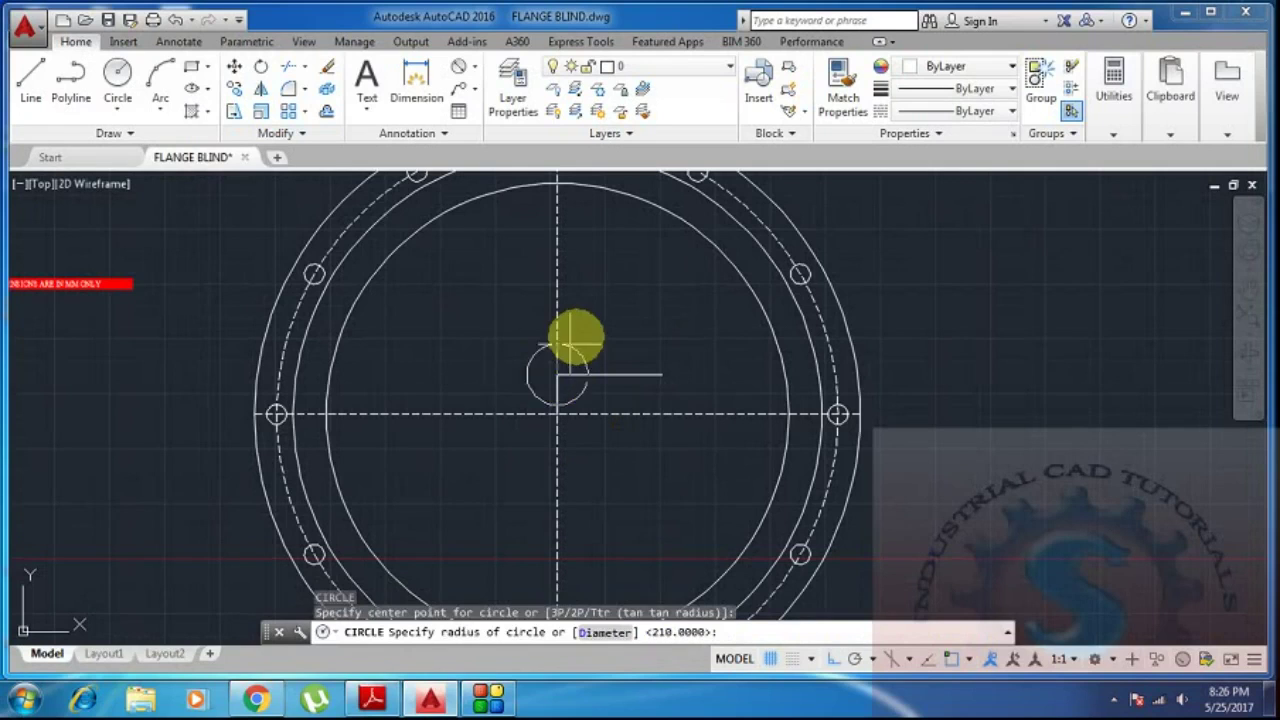
{"action": "type", "text": "R"}
{"action": "key", "text": "Return"}
{"action": "key", "text": "Return"}
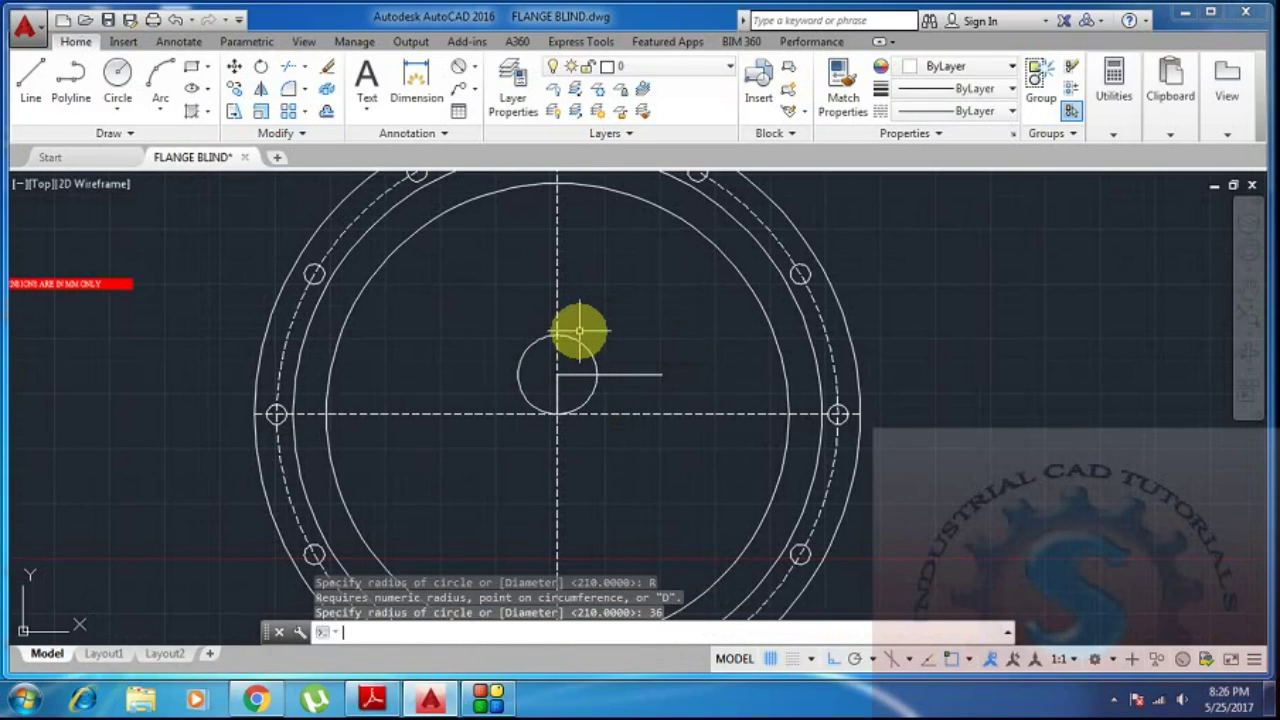
{"action": "middle_click_drag", "start_coordinate": [600, 434], "coordinate": [600, 459]}
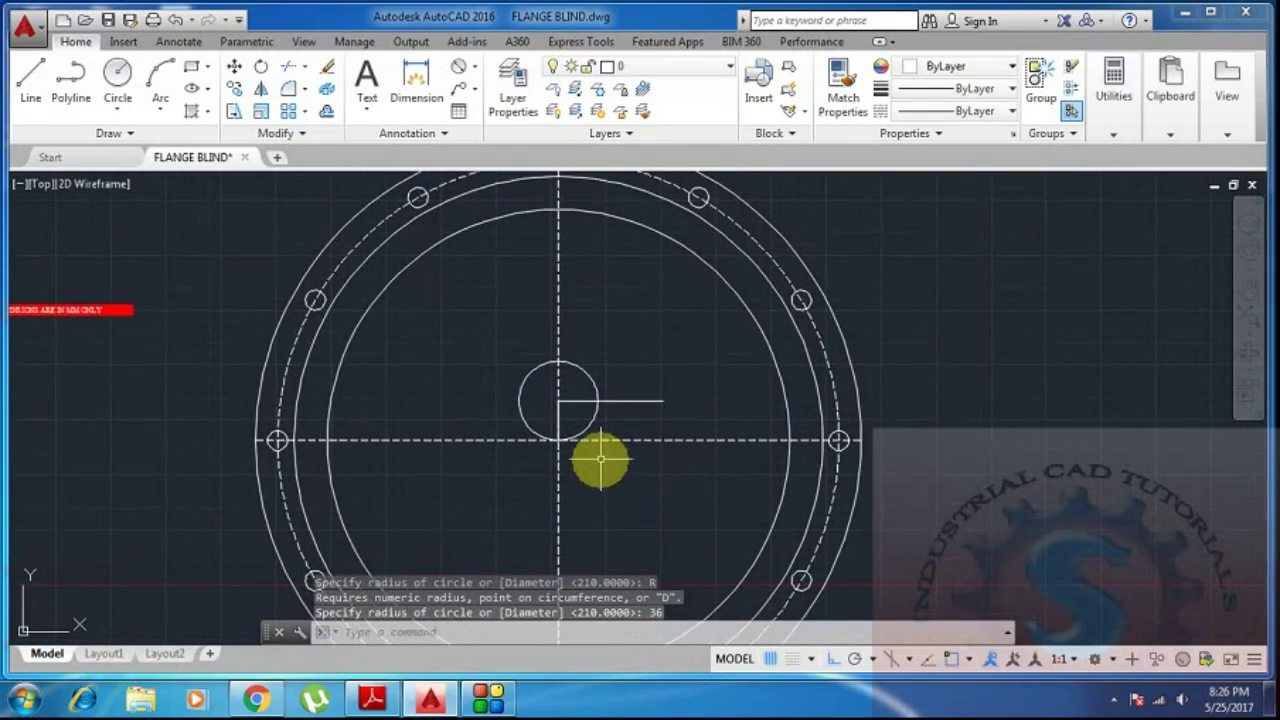
Draw a concentric tube hole circle 25.40 mm in diameter at the centre of the 36 mm radius circle.
{"action": "type", "text": "c"}
{"action": "key", "text": "Return"}
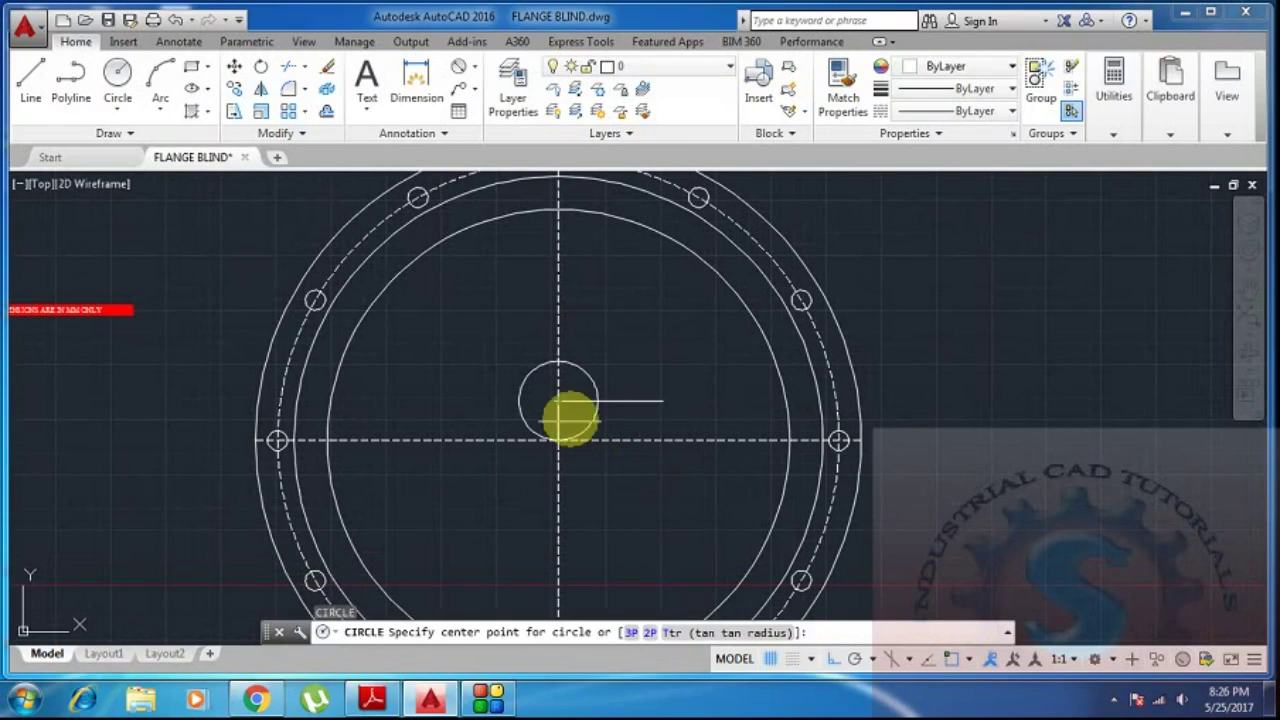
{"action": "scroll", "coordinate": [556, 400], "scroll_direction": "up", "scroll_amount": 2}
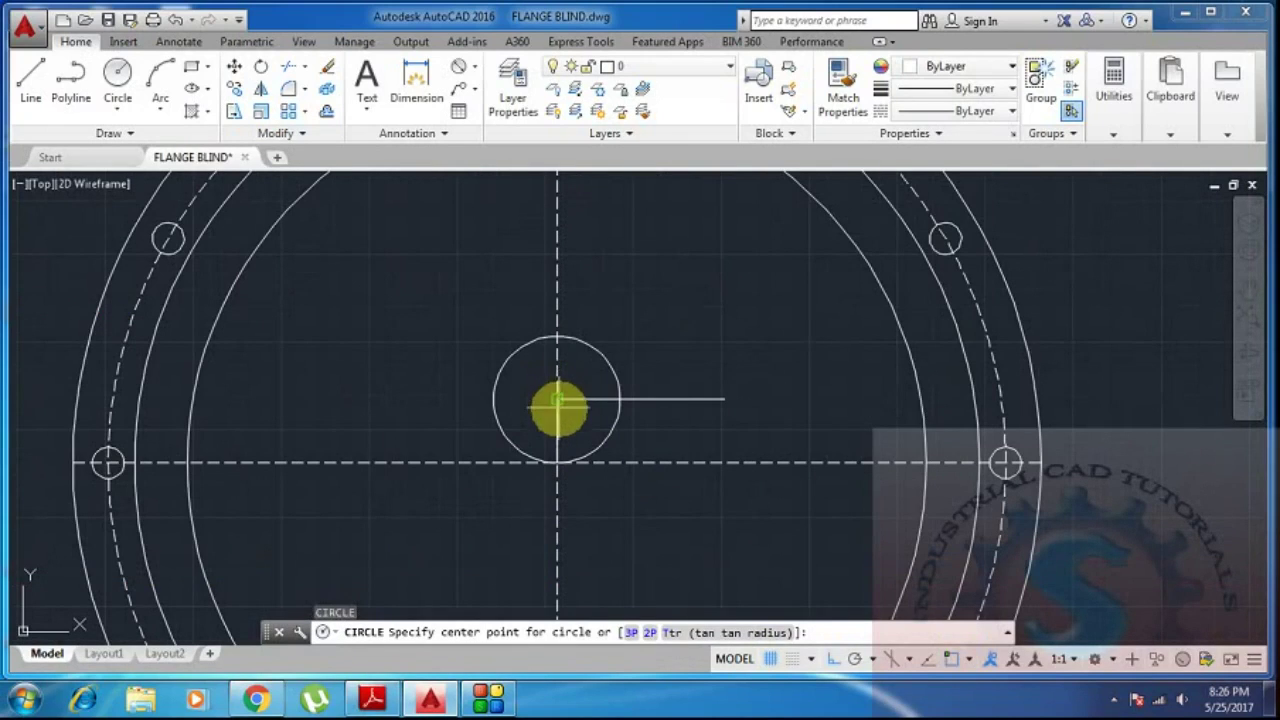
{"action": "left_click", "coordinate": [557, 400]}
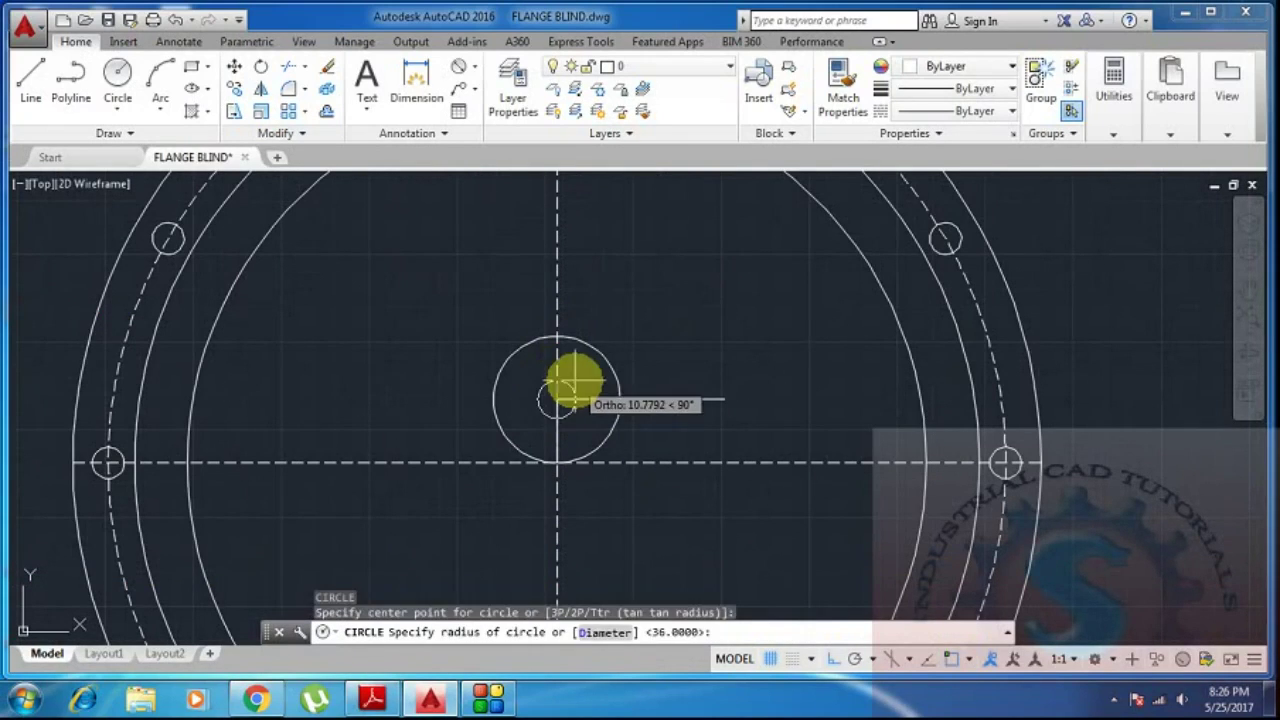
{"action": "type", "text": "D"}
{"action": "key", "text": "Return"}
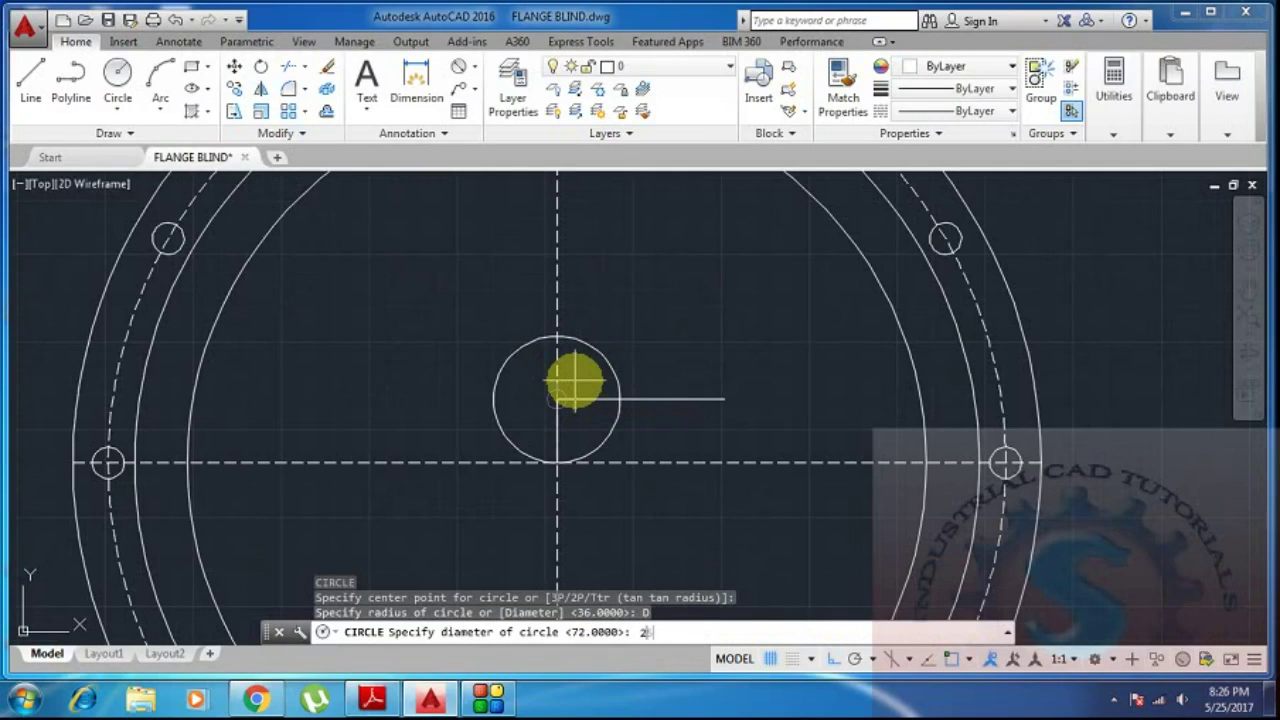
{"action": "type", "text": "25.40"}
{"action": "key", "text": "Return"}
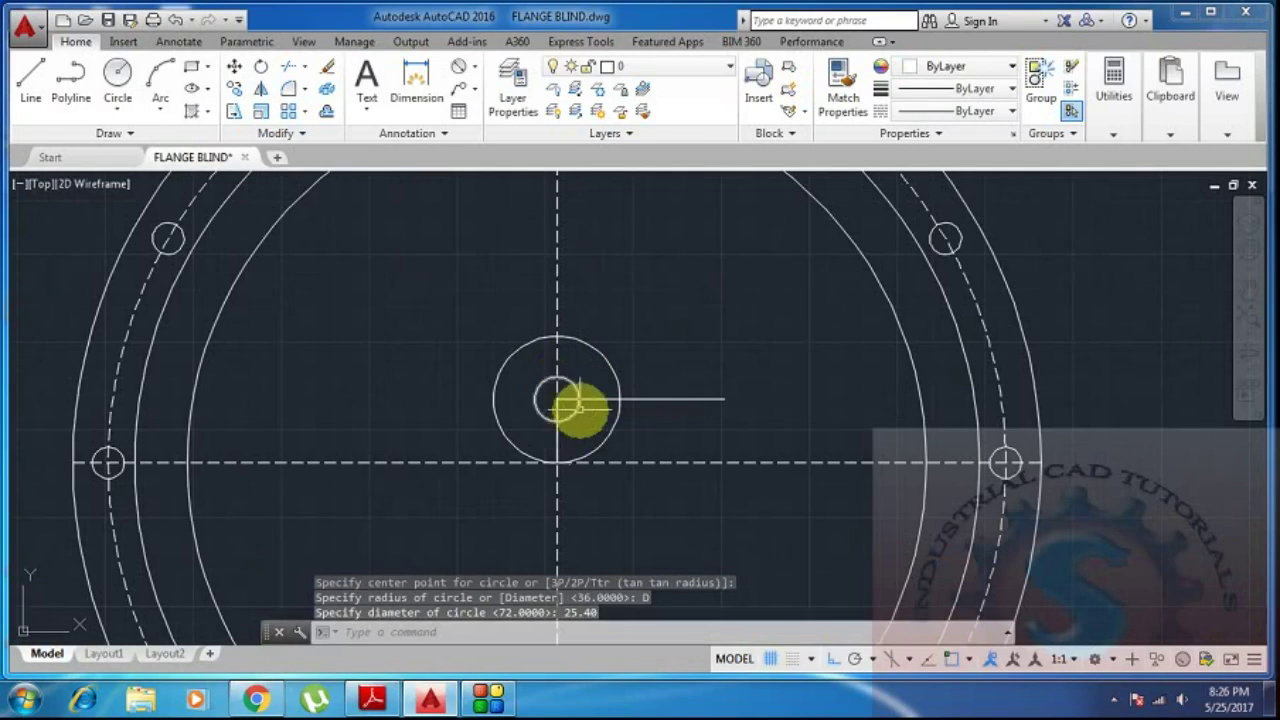
{"action": "scroll", "coordinate": [571, 409], "scroll_direction": "down", "scroll_amount": 3}
{"action": "scroll", "coordinate": [546, 457], "scroll_direction": "up", "scroll_amount": 3}
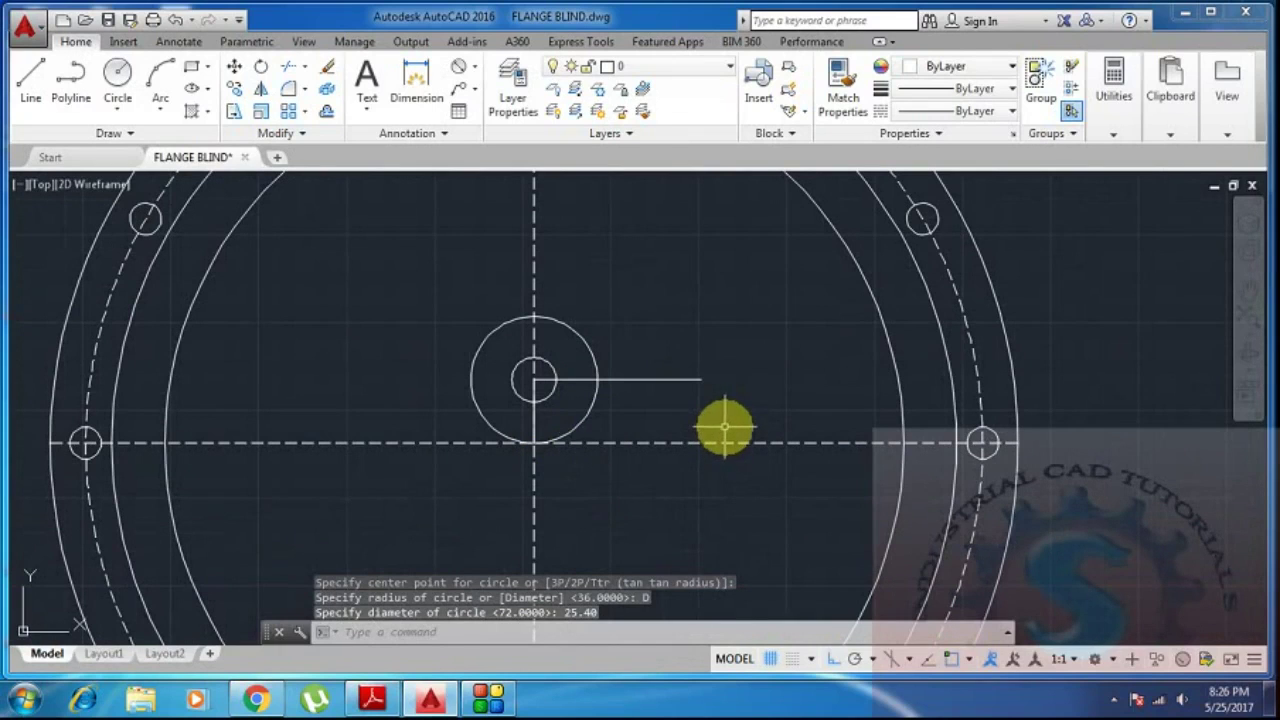
Copy the 25.40 mm tube hole from its centre to the left quadrant of the 36 mm radius circle.
{"action": "type", "text": "co"}
{"action": "key", "text": "Return"}
{"action": "left_click", "coordinate": [535, 371]}
{"action": "key", "text": "Return"}
{"action": "left_click", "coordinate": [537, 378]}
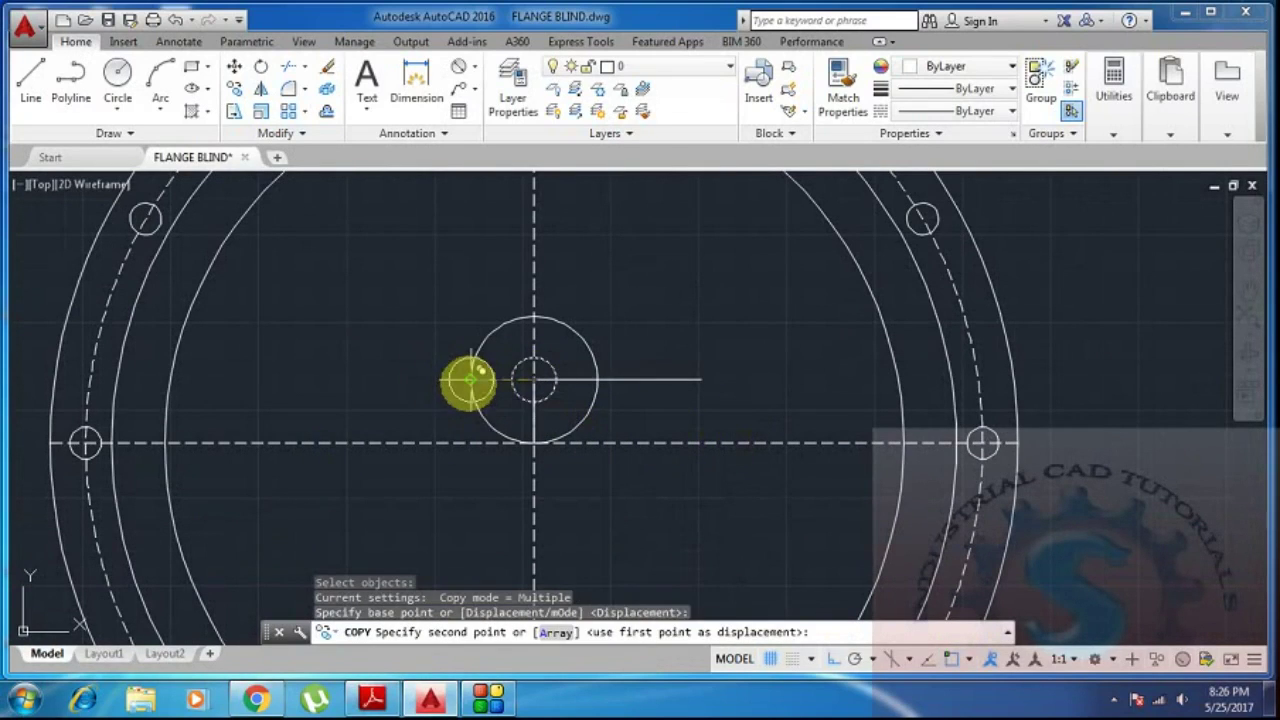
{"action": "left_click", "coordinate": [471, 378]}
{"action": "key", "text": "Escape"}
Create an associative polar array of the copied tube hole around the central tube hole, with 6 items over 360 degrees.
{"action": "type", "text": "ARRAY"}
{"action": "key", "text": "Return"}
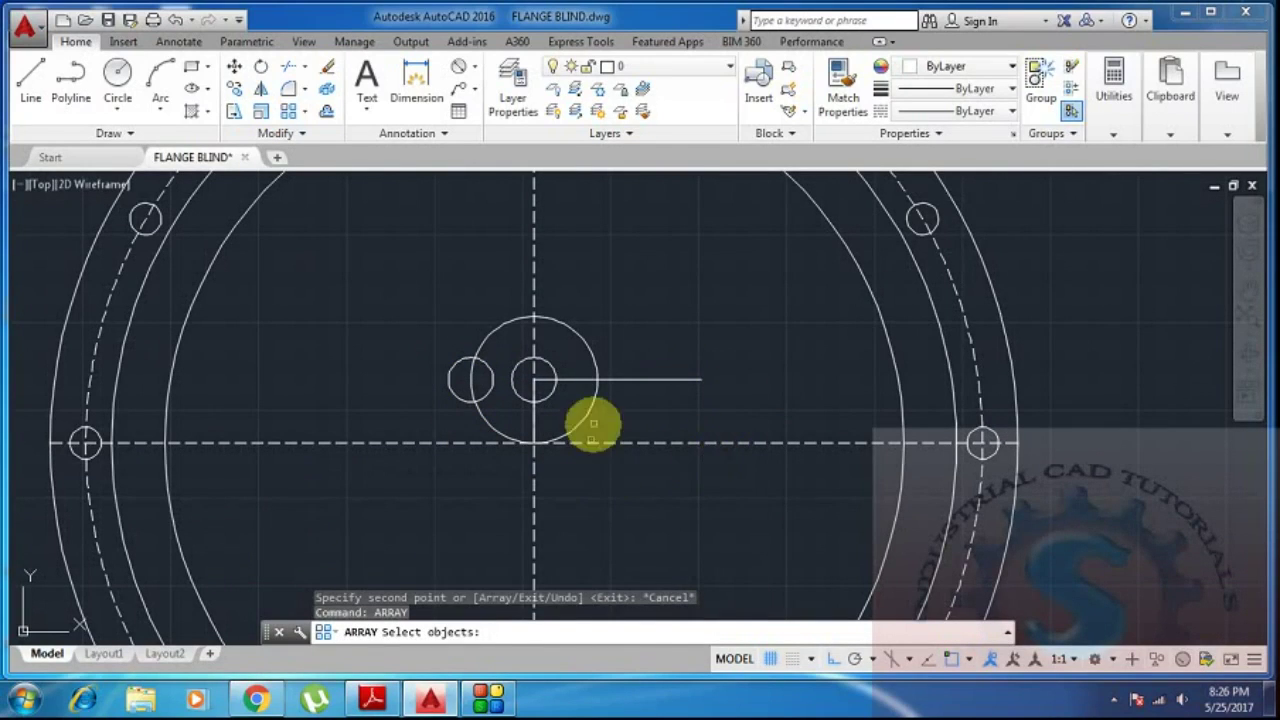
{"action": "left_click", "coordinate": [490, 371]}
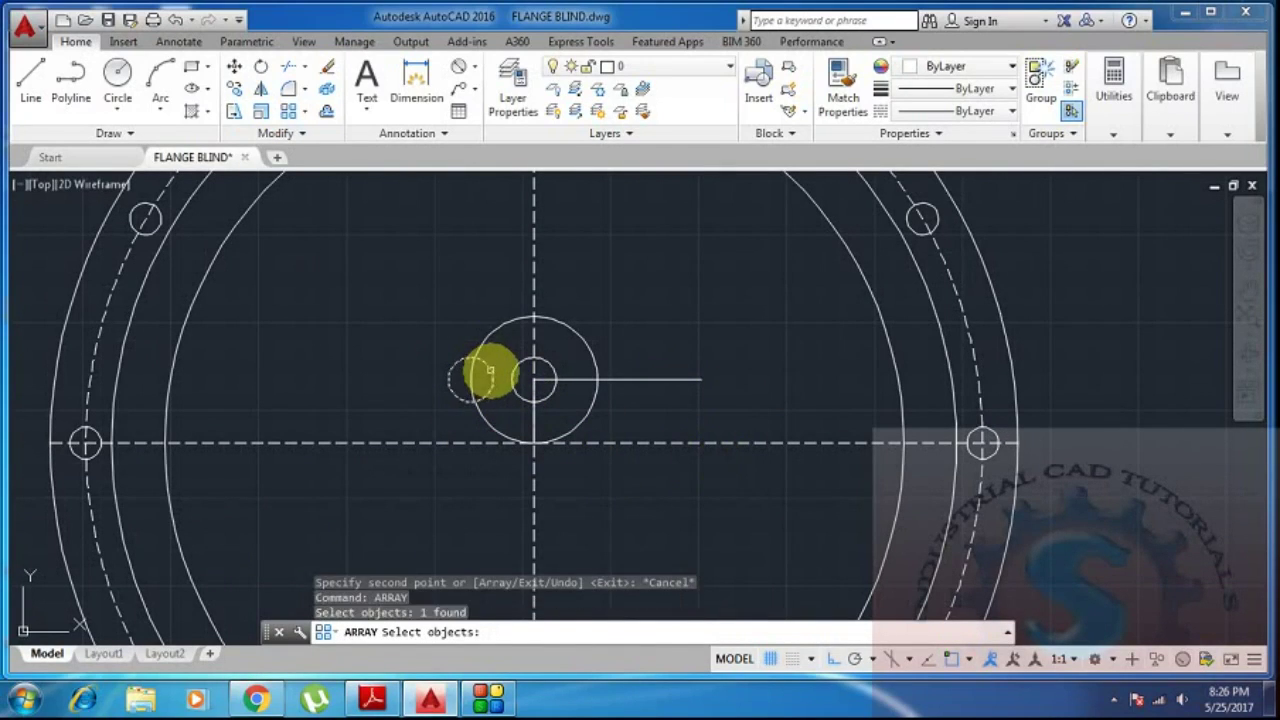
{"action": "key", "text": "Return"}
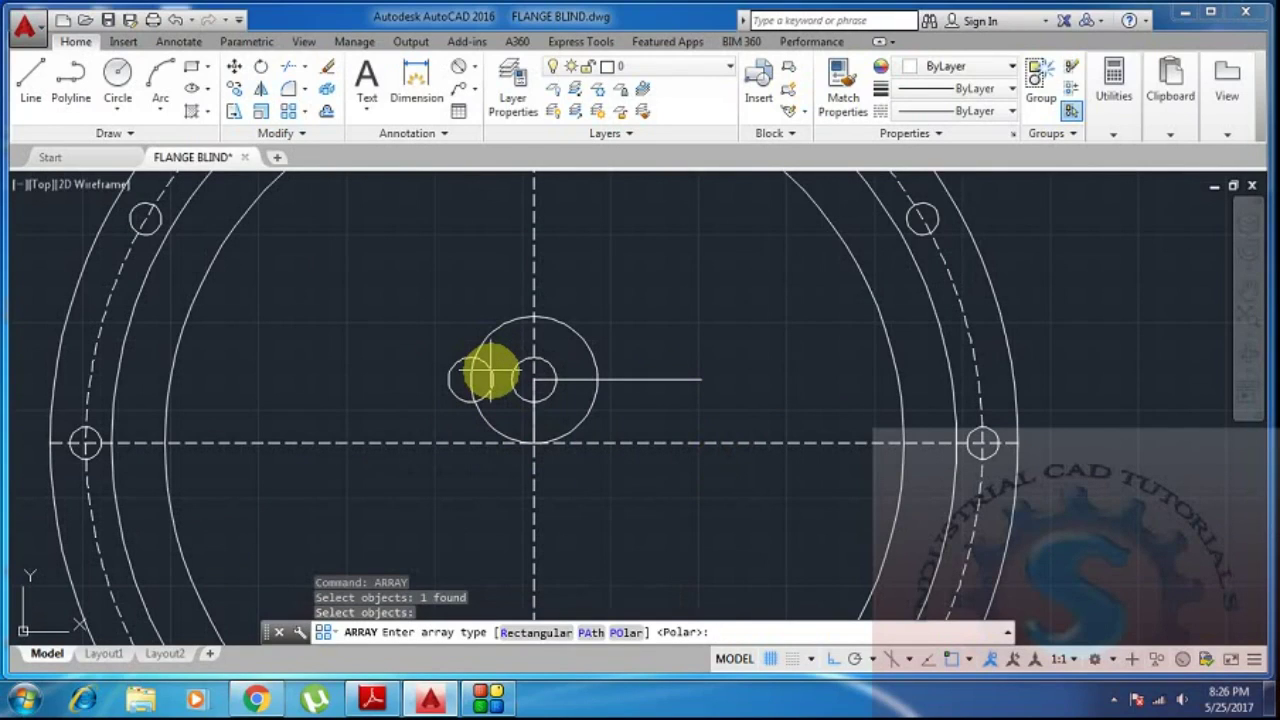
{"action": "type", "text": "POLAR"}
{"action": "key", "text": "Return"}
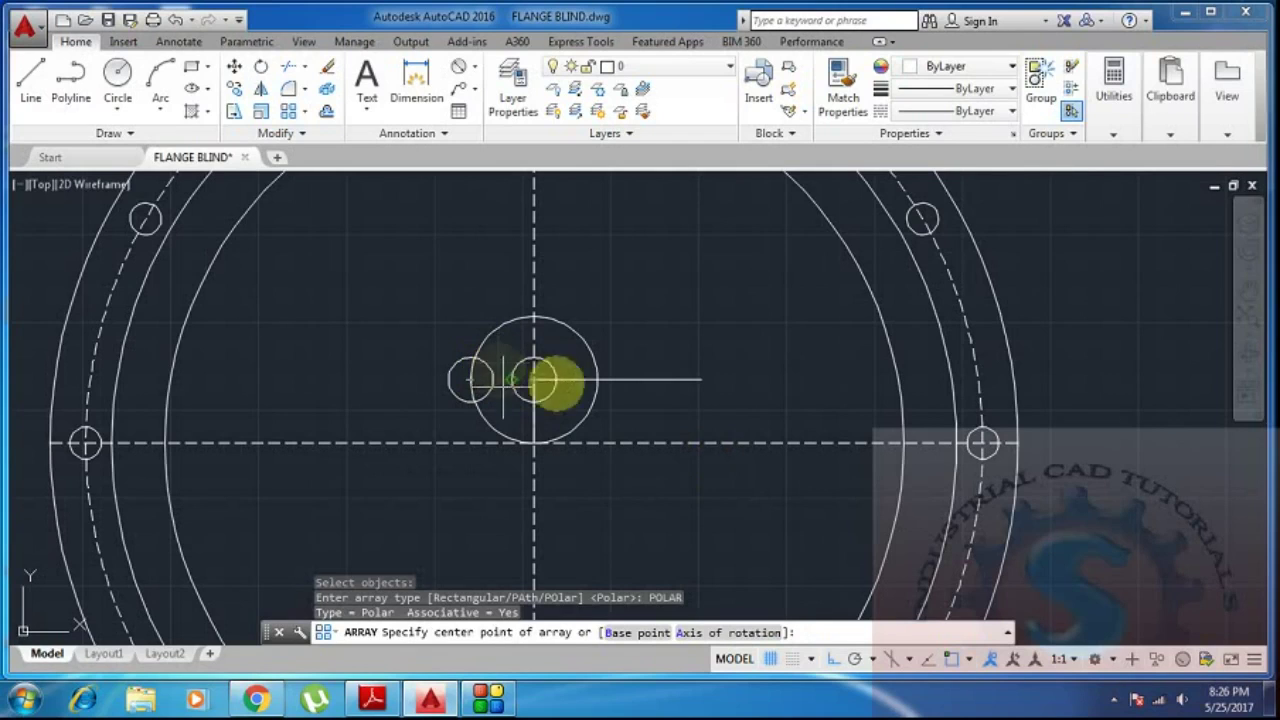
{"action": "left_click", "coordinate": [534, 379]}
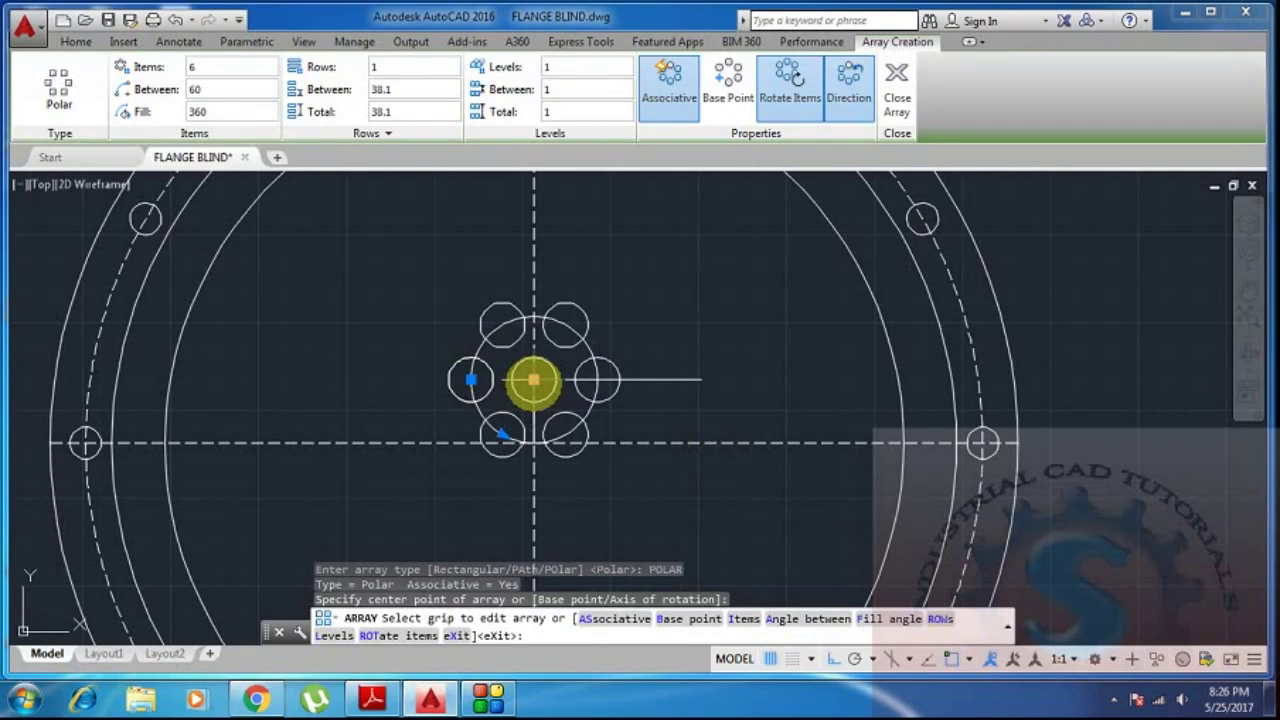
{"action": "key", "text": "Return"}
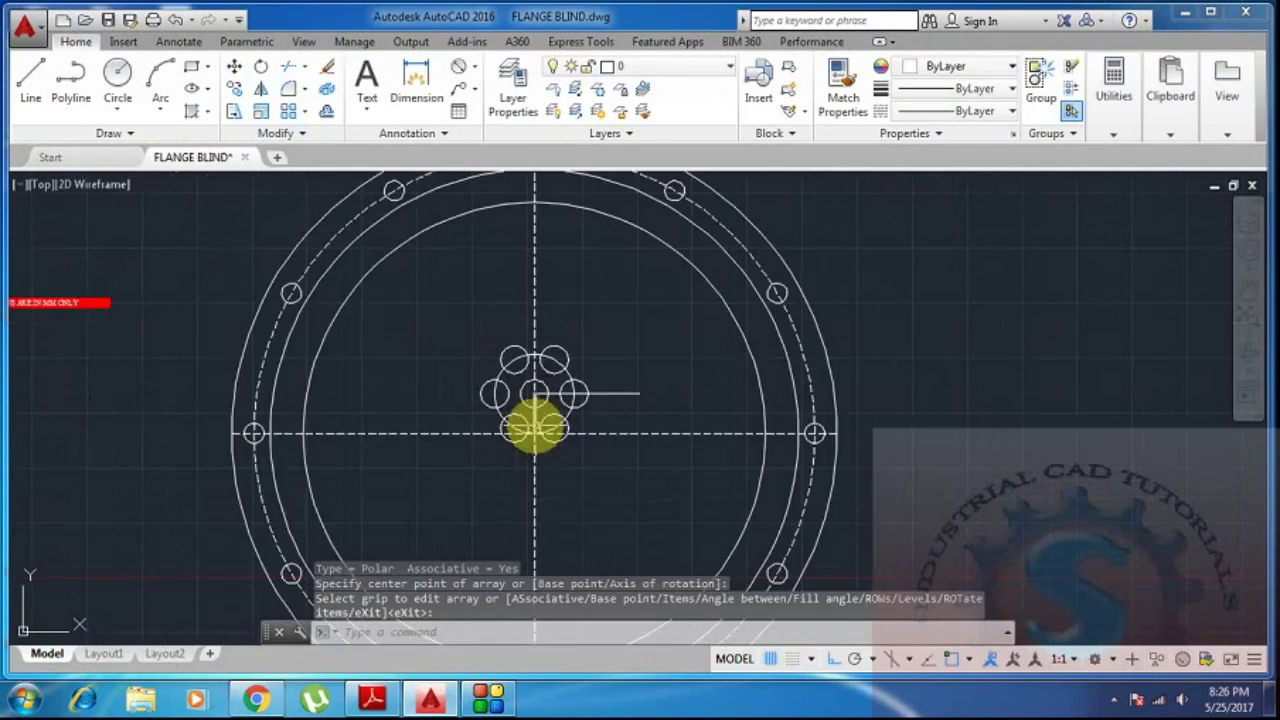
Move the tube hole array, the central hole and the 36 mm radius circle straight down, bringing the lower-left hole's centre onto the horizontal centreline.
{"action": "middle_click_drag", "start_coordinate": [578, 483], "coordinate": [552, 459]}
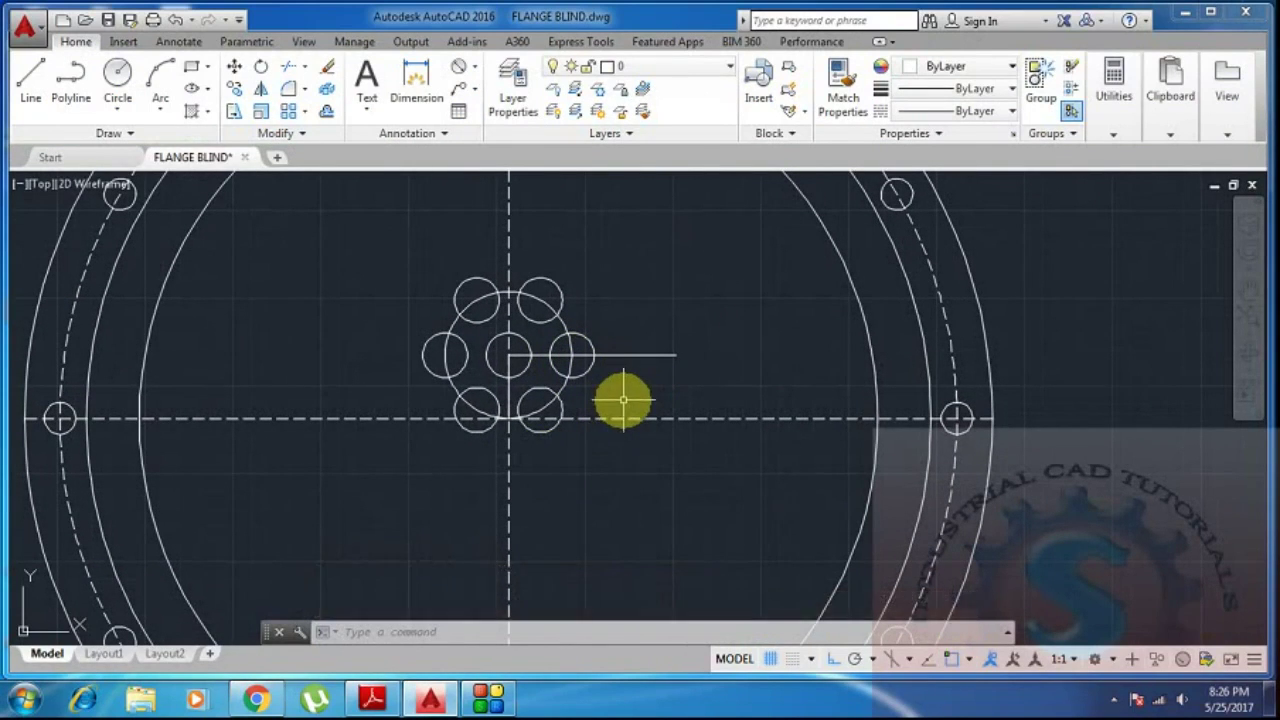
{"action": "type", "text": "M"}
{"action": "key", "text": "Return"}
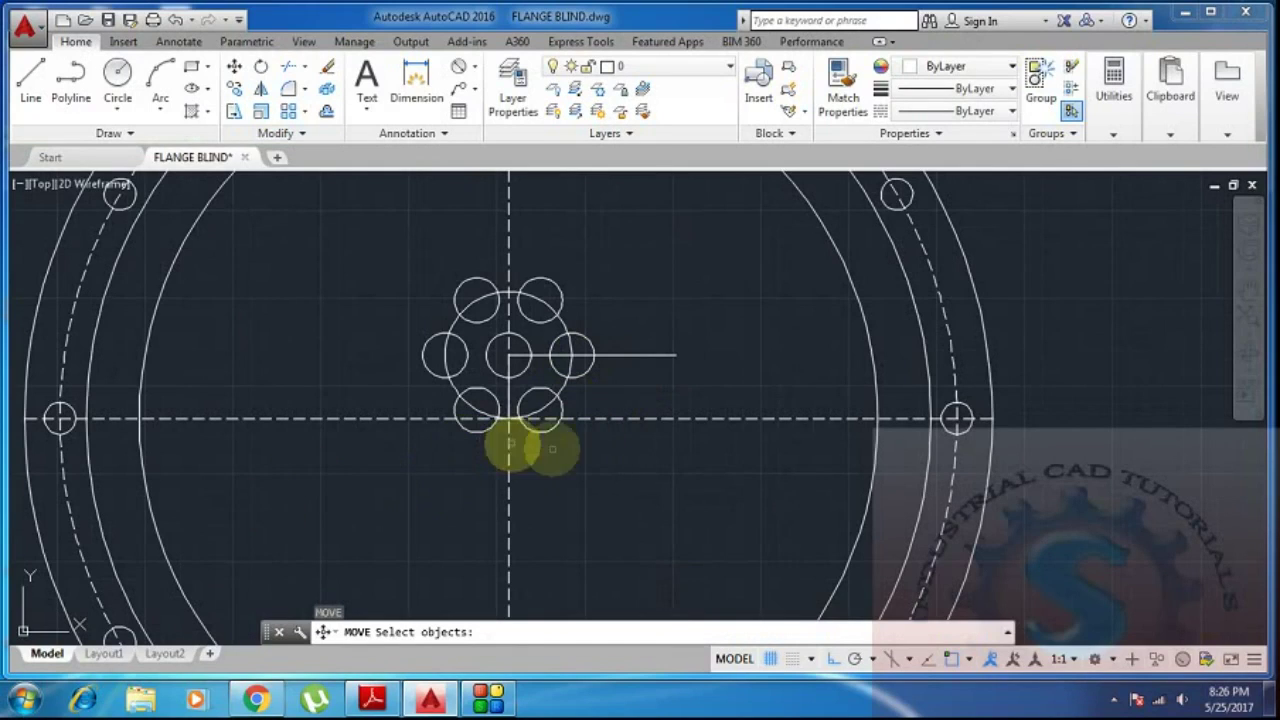
{"action": "left_click", "coordinate": [557, 408]}
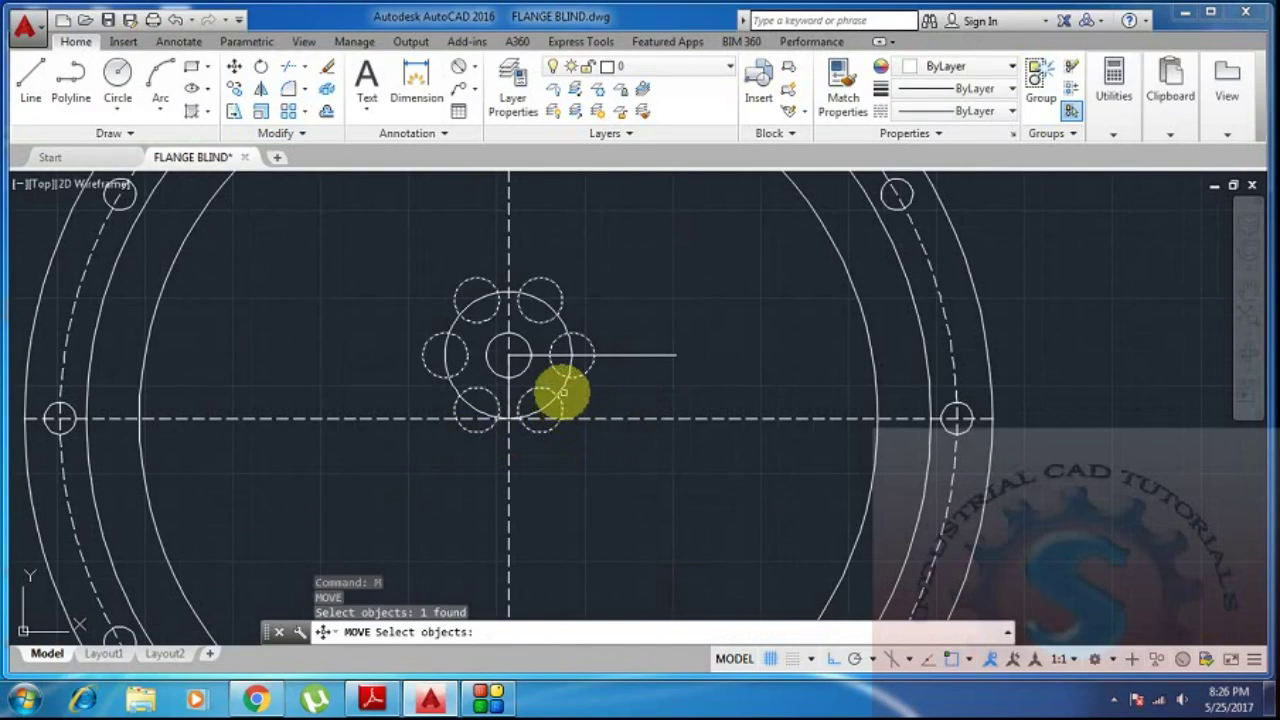
{"action": "left_click", "coordinate": [560, 392]}
{"action": "left_click", "coordinate": [513, 374]}
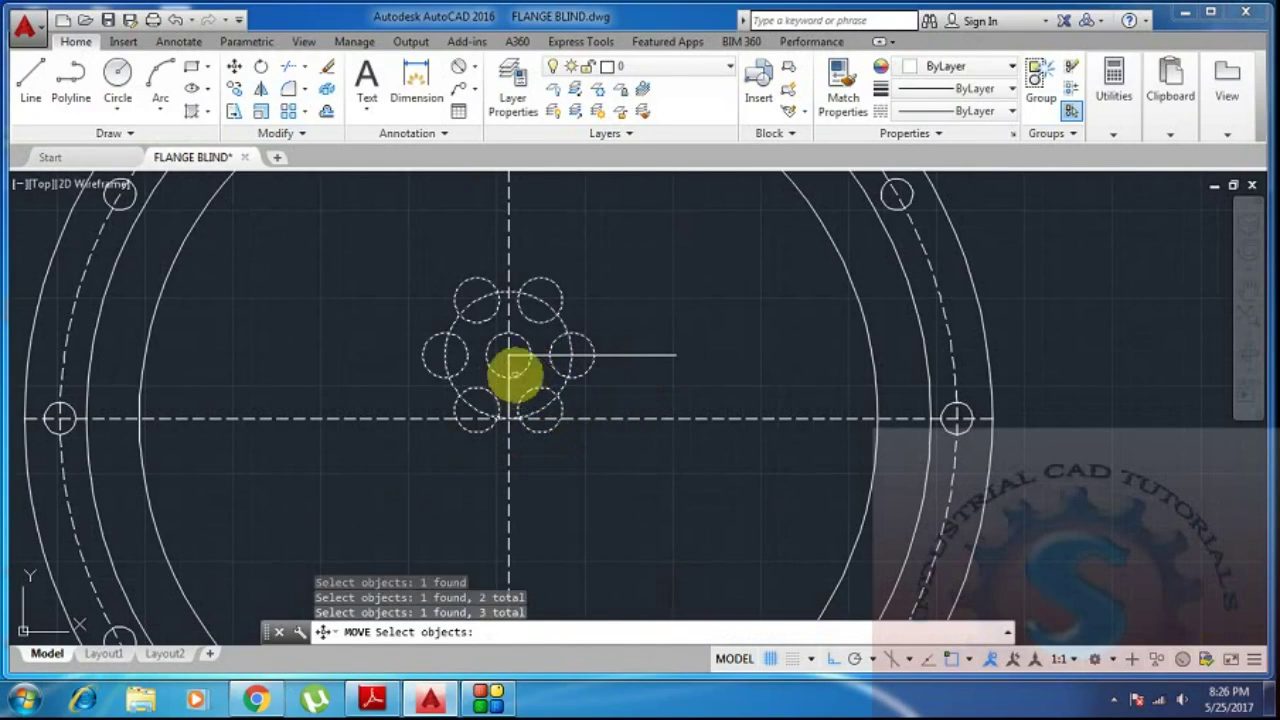
{"action": "key", "text": "Return"}
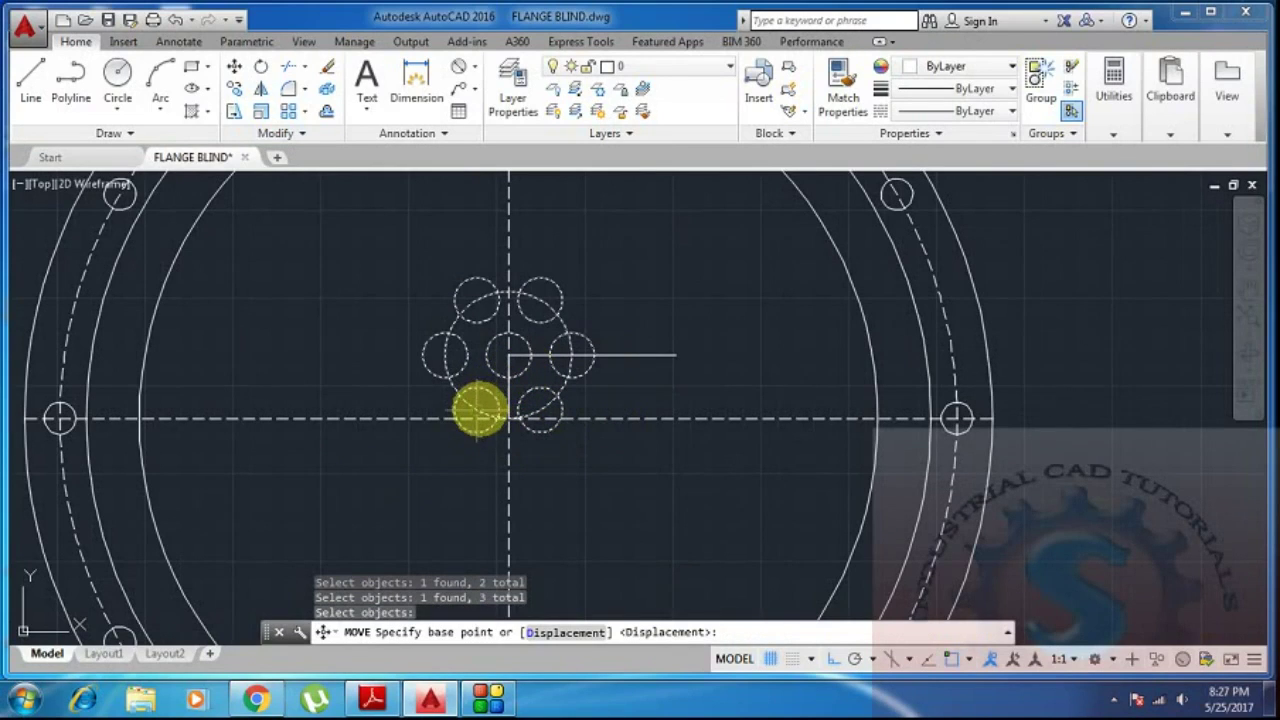
{"action": "left_click", "coordinate": [479, 410]}
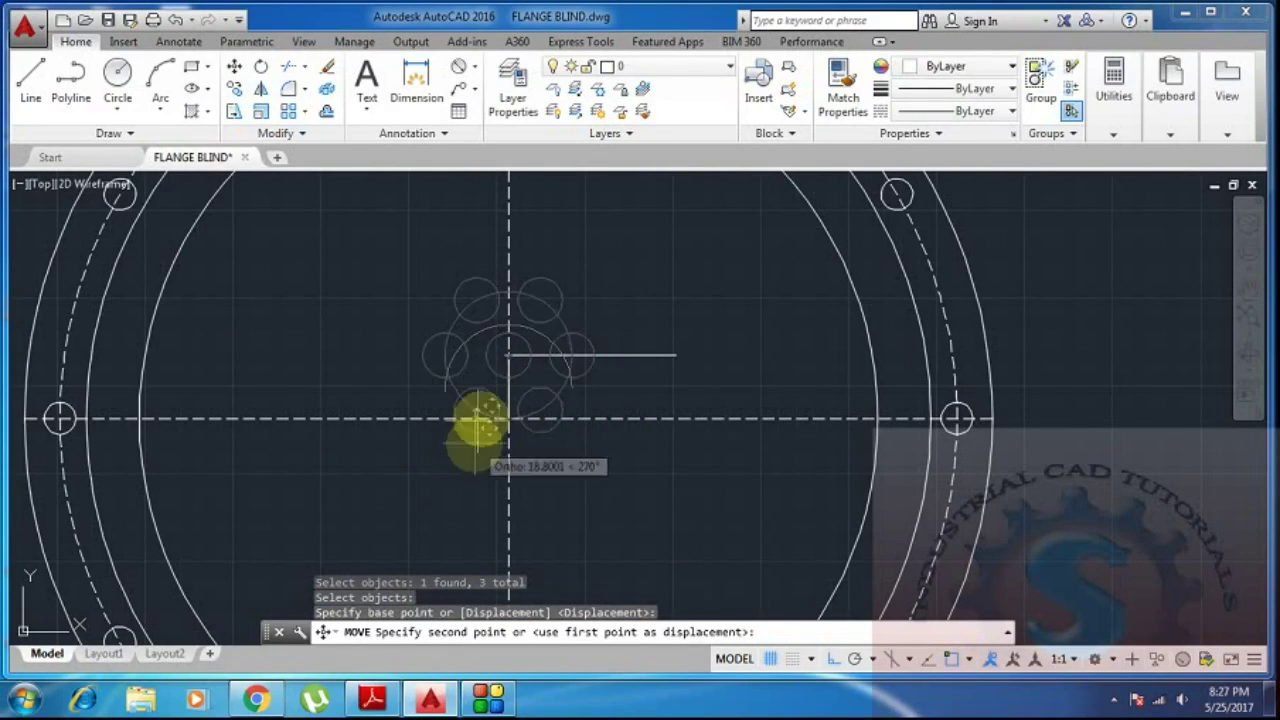
{"action": "scroll", "coordinate": [477, 420], "scroll_direction": "up", "scroll_amount": 4}
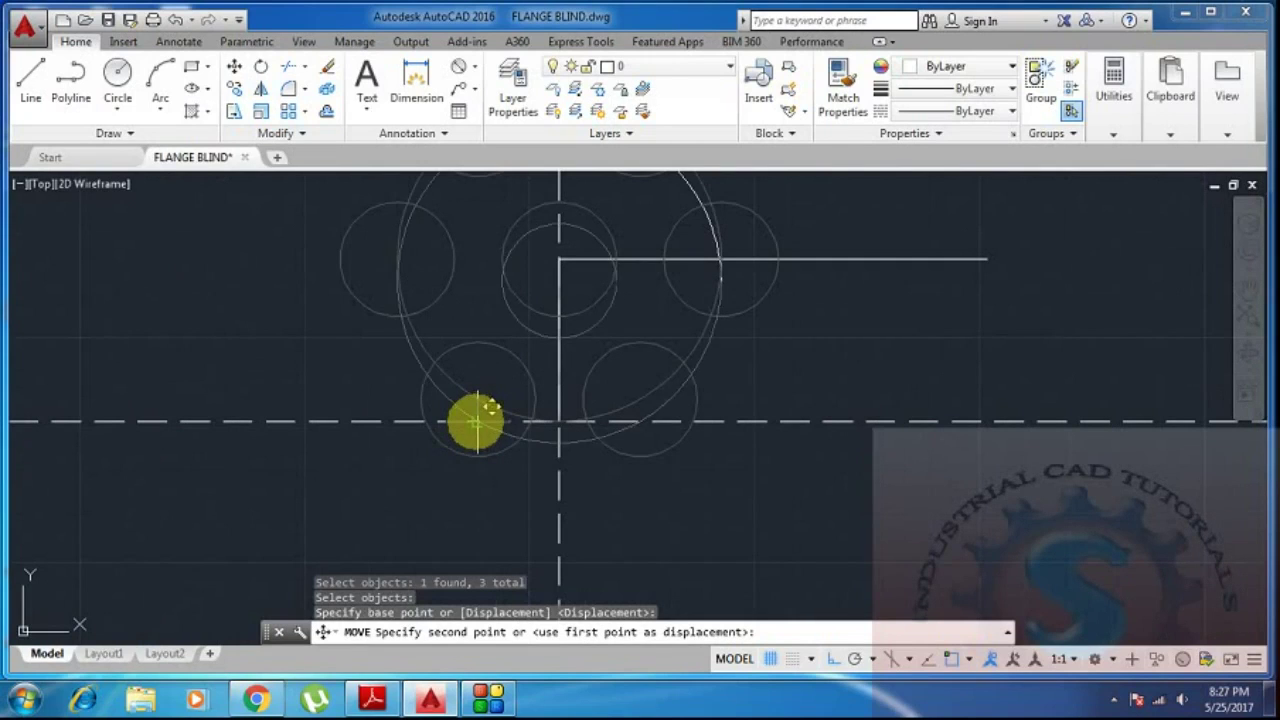
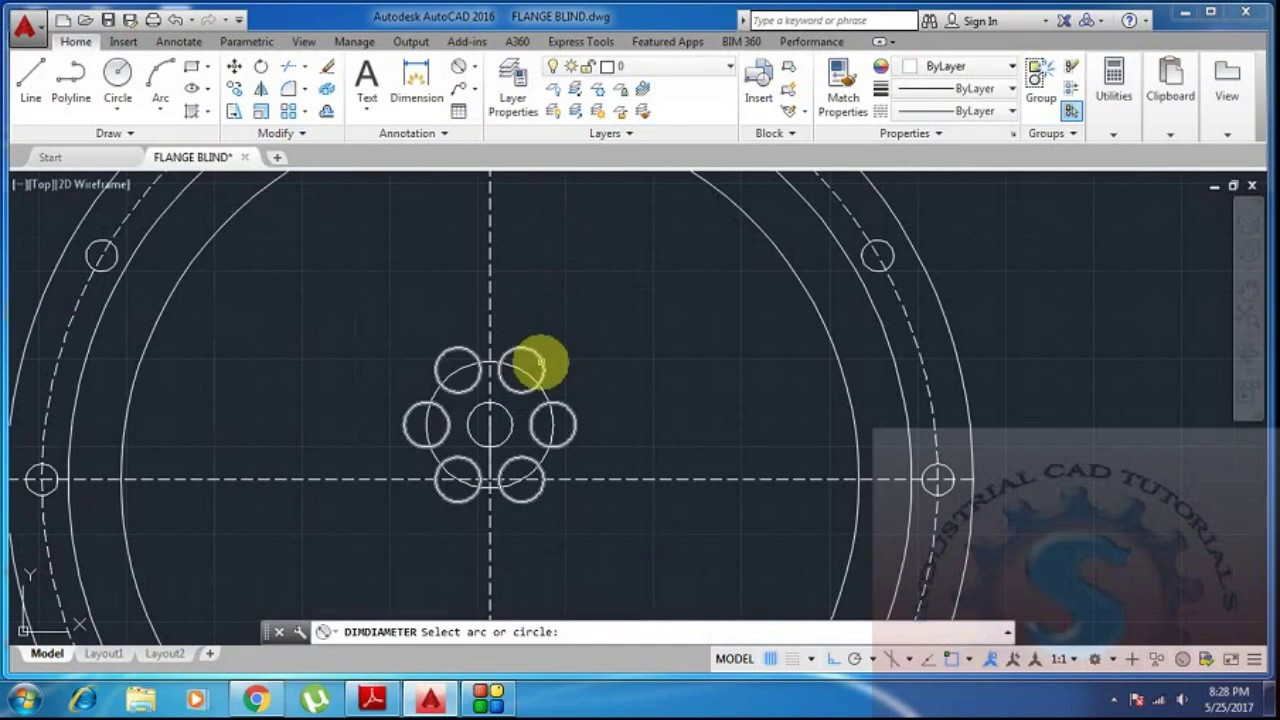
Add a diameter dimension to the upper-right tube hole of the array, placed outside the hole pattern.
{"action": "scroll", "coordinate": [560, 343], "scroll_direction": "up", "scroll_amount": 2}
{"action": "left_click", "coordinate": [566, 340]}
{"action": "scroll", "coordinate": [566, 340], "scroll_direction": "down", "scroll_amount": 2}
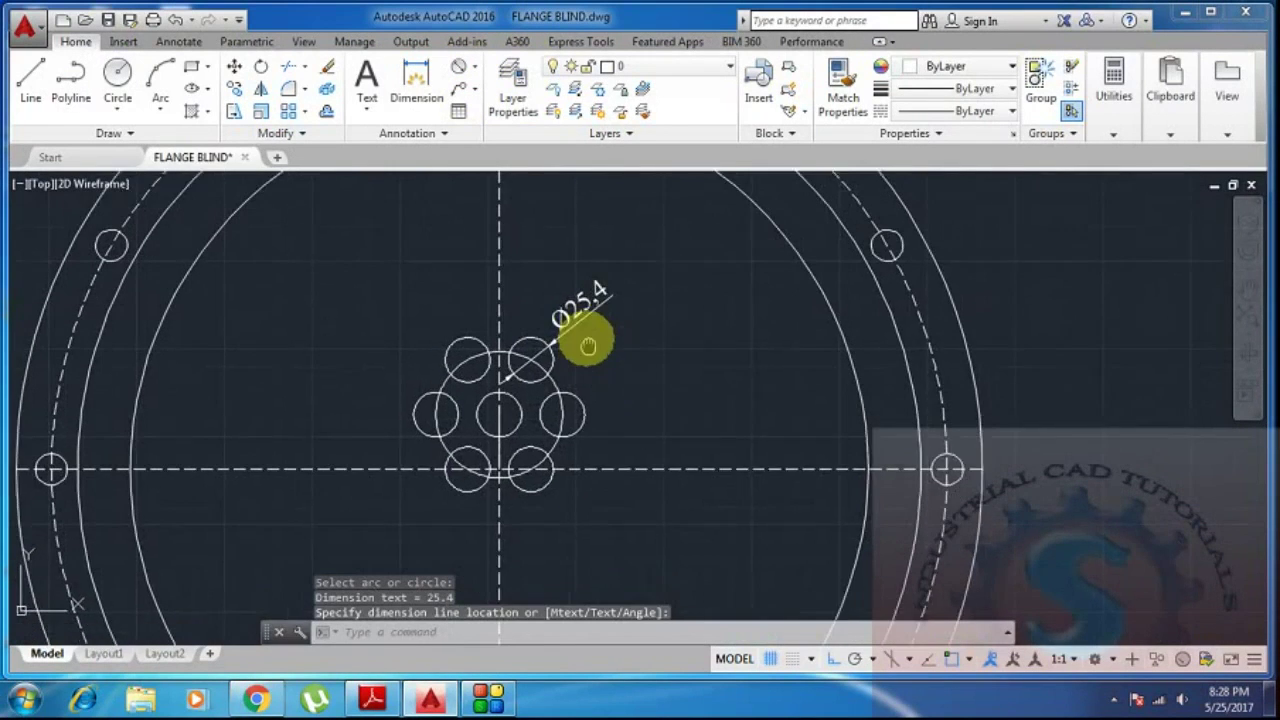
Add a diameter dimension to the 36 mm radius pitch circle, placed just outside the hole pattern.
{"action": "left_click", "coordinate": [458, 70]}
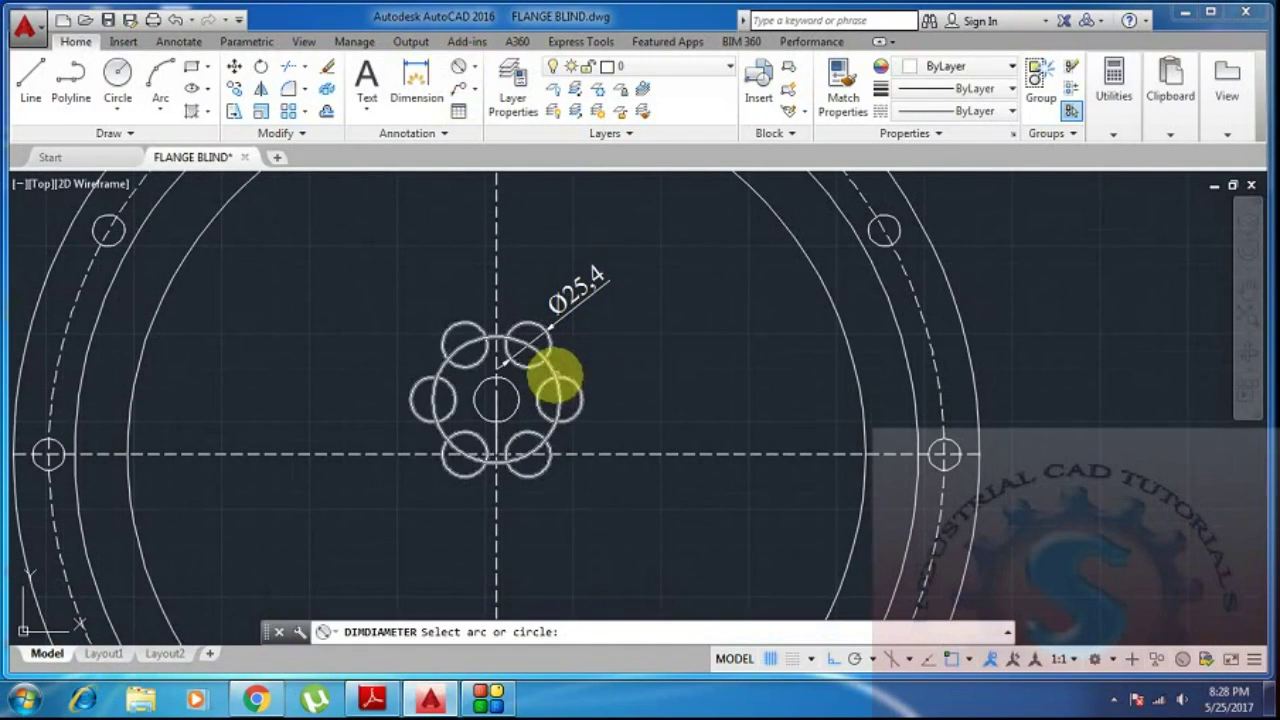
{"action": "left_click", "coordinate": [553, 375]}
{"action": "left_click", "coordinate": [617, 343]}
{"action": "left_click", "coordinate": [463, 77]}
{"action": "left_click", "coordinate": [582, 401]}
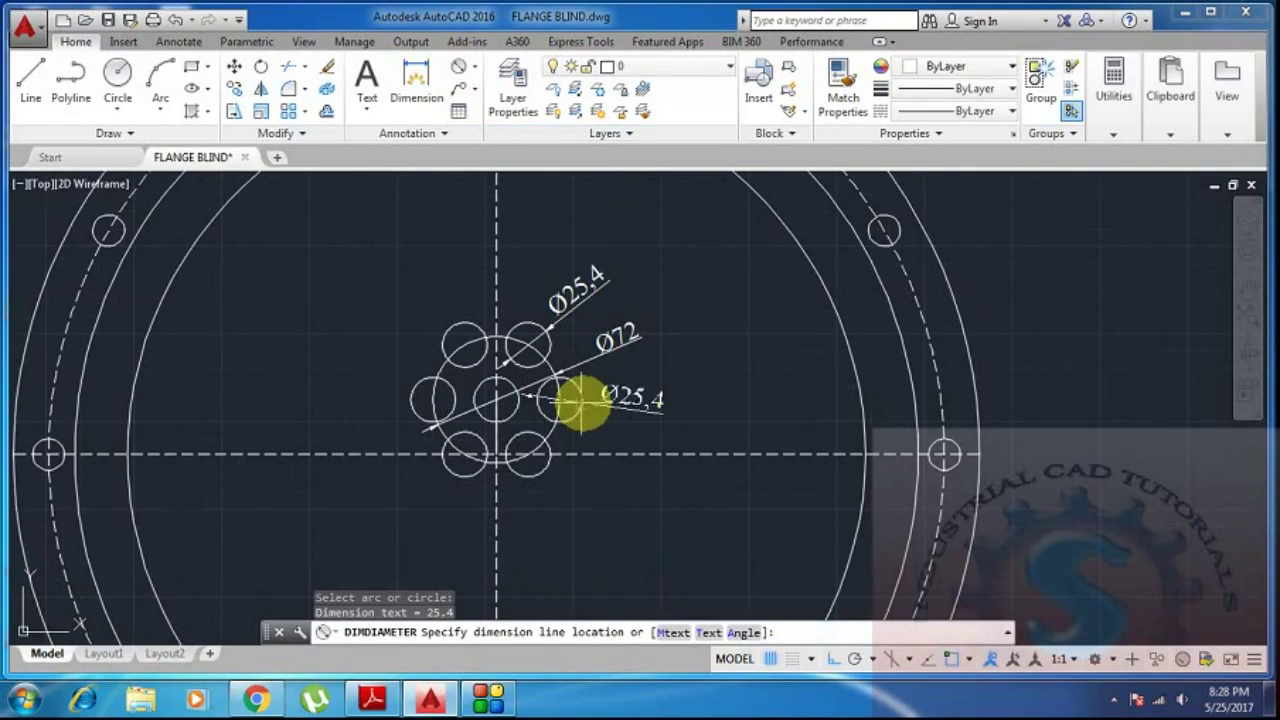
{"action": "key", "text": "Escape"}
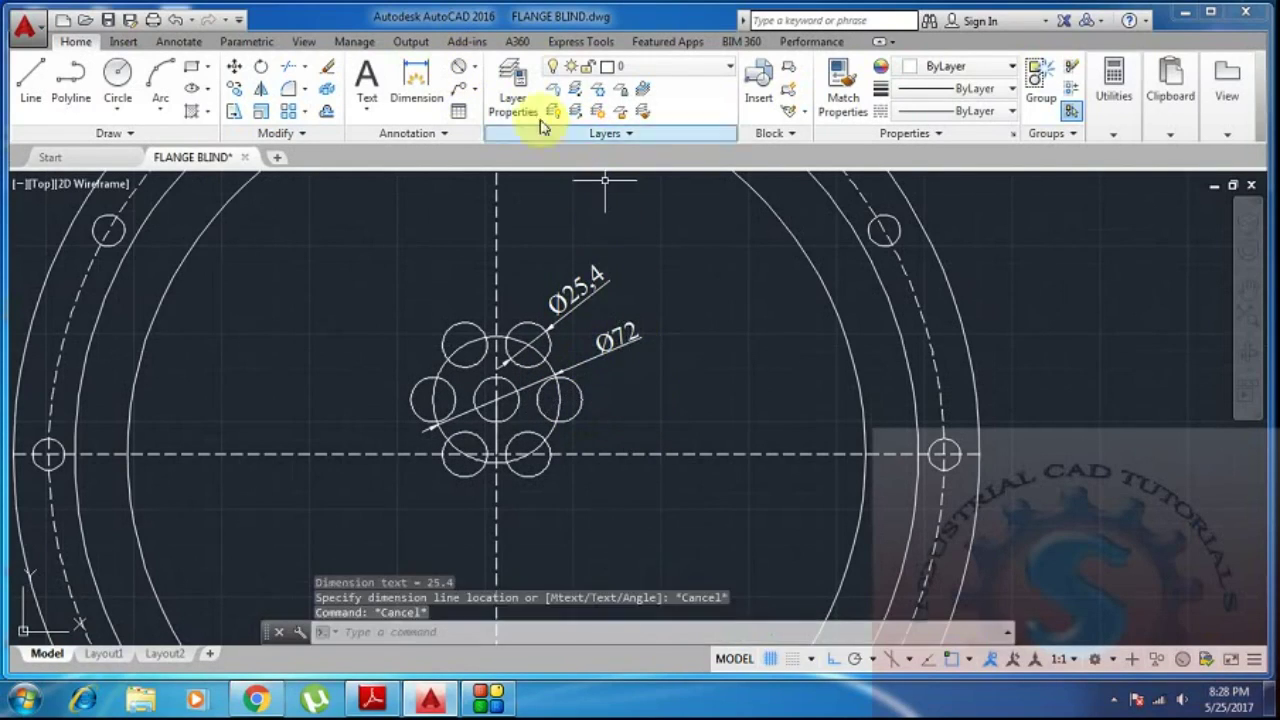
Switch to the reference PDF to check the tube size and triangular pitch note, and return to AutoCAD.
{"action": "middle_click_drag", "start_coordinate": [549, 481], "coordinate": [553, 453]}
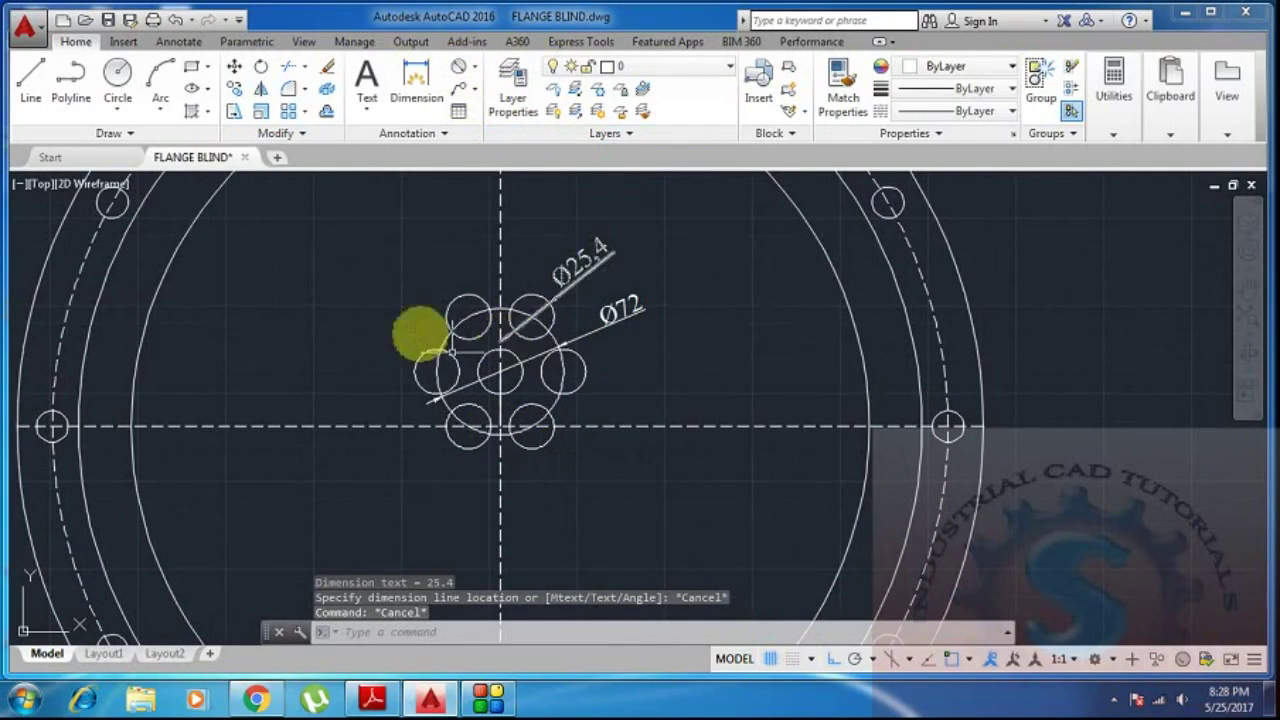
{"action": "left_click", "coordinate": [372, 700]}
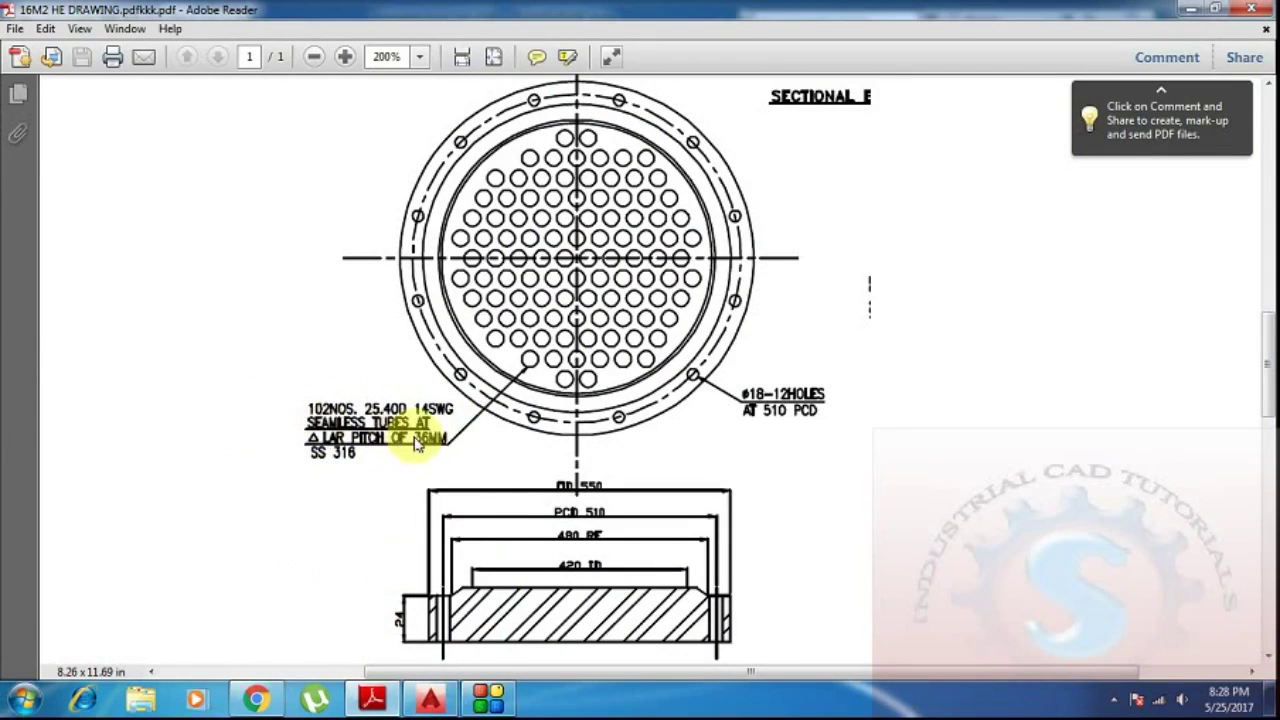
{"action": "left_click", "coordinate": [429, 700]}
Copy the tube hole array and its central hole horizontally about 374 mm to the right, outside the flange, using the central hole's centre as base point.
{"action": "scroll", "coordinate": [514, 448], "scroll_direction": "down", "scroll_amount": 2}
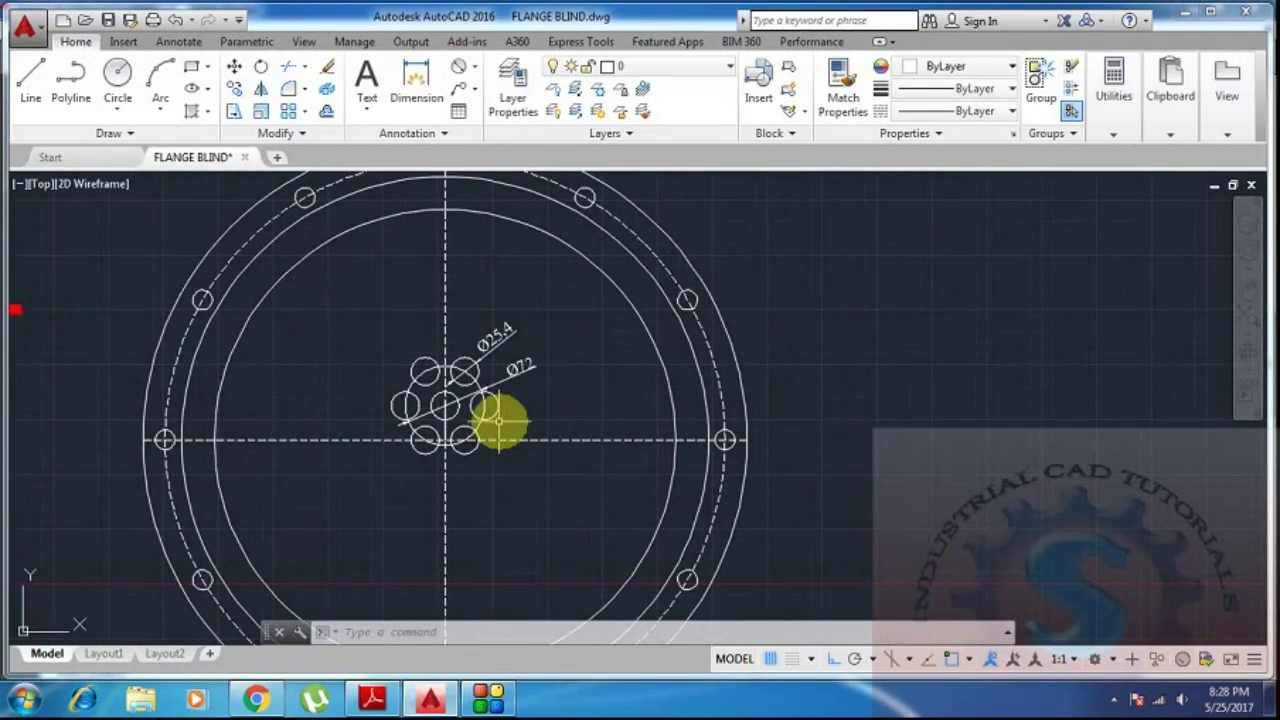
{"action": "scroll", "coordinate": [499, 422], "scroll_direction": "up", "scroll_amount": 3}
{"action": "scroll", "coordinate": [481, 497], "scroll_direction": "down", "scroll_amount": 3}
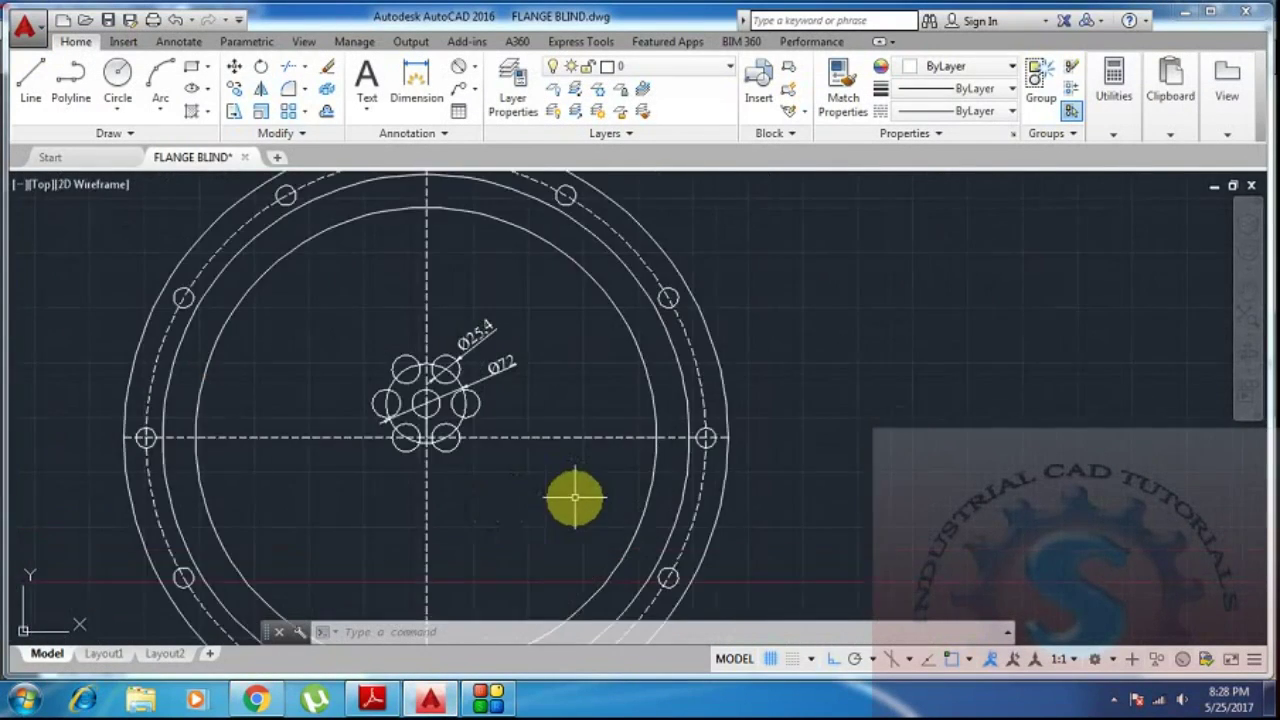
{"action": "type", "text": "co"}
{"action": "key", "text": "Return"}
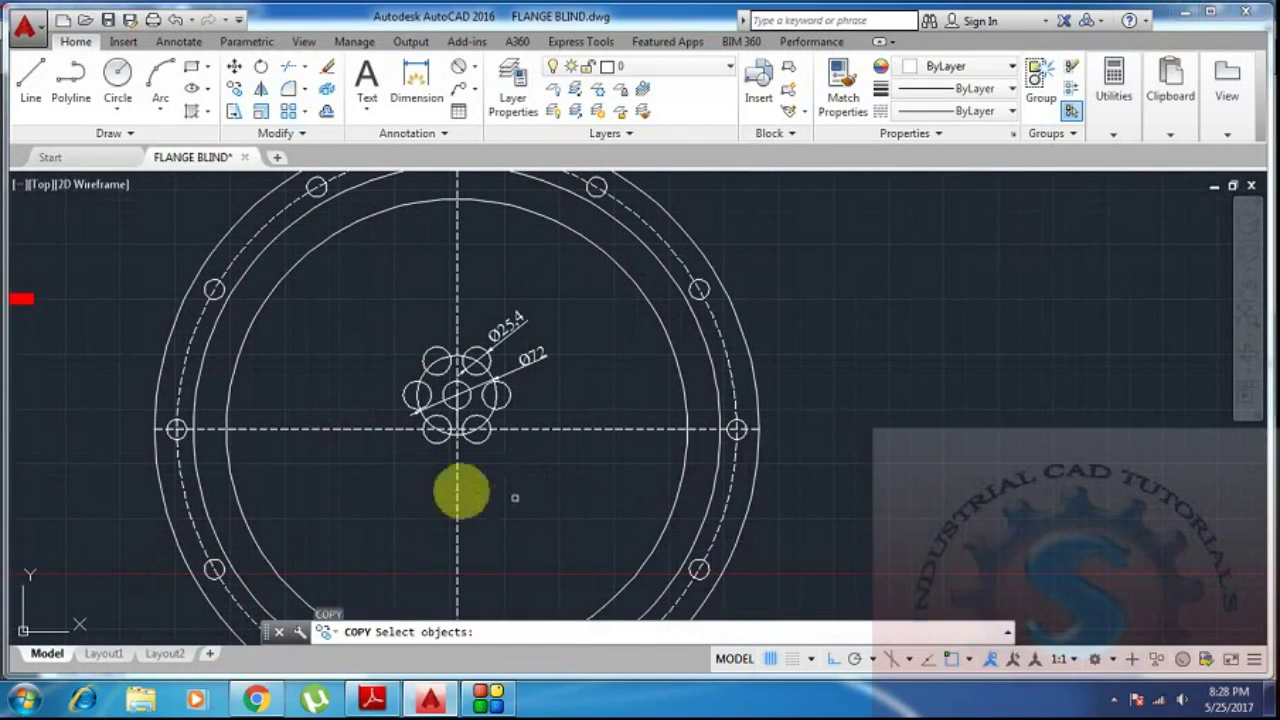
{"action": "left_click", "coordinate": [432, 443]}
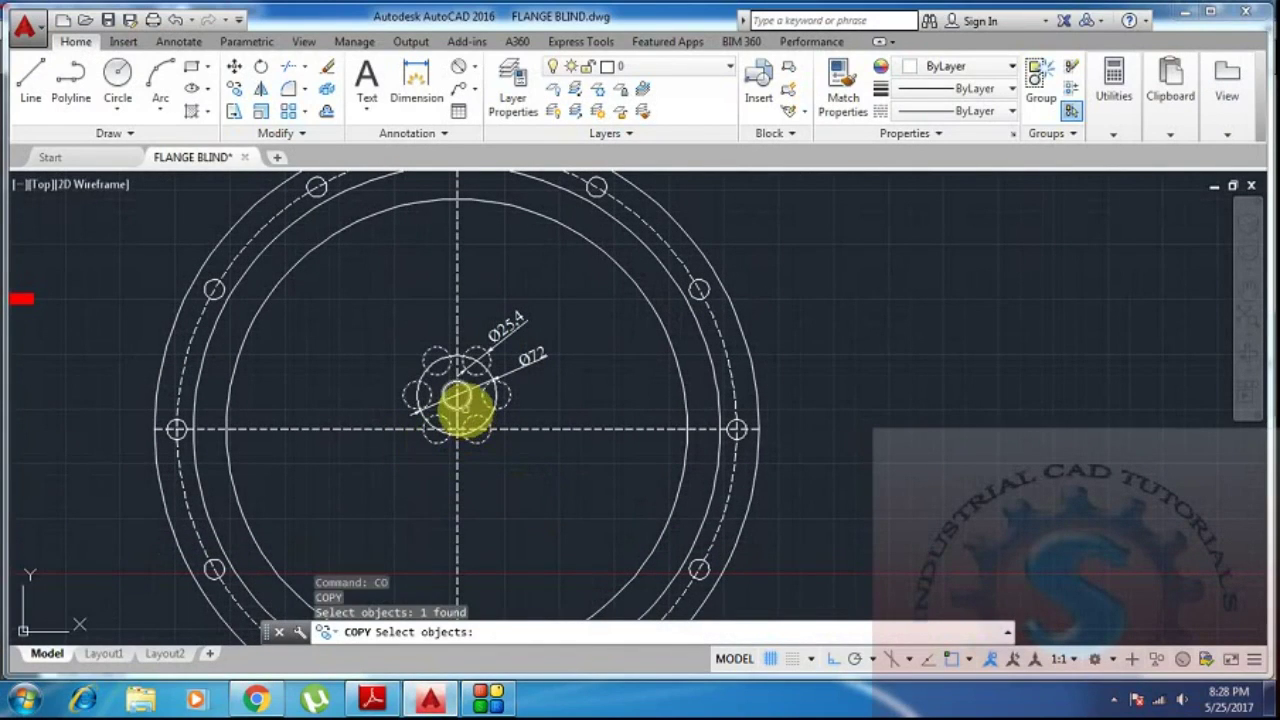
{"action": "key", "text": "Return"}
{"action": "left_click", "coordinate": [458, 398]}
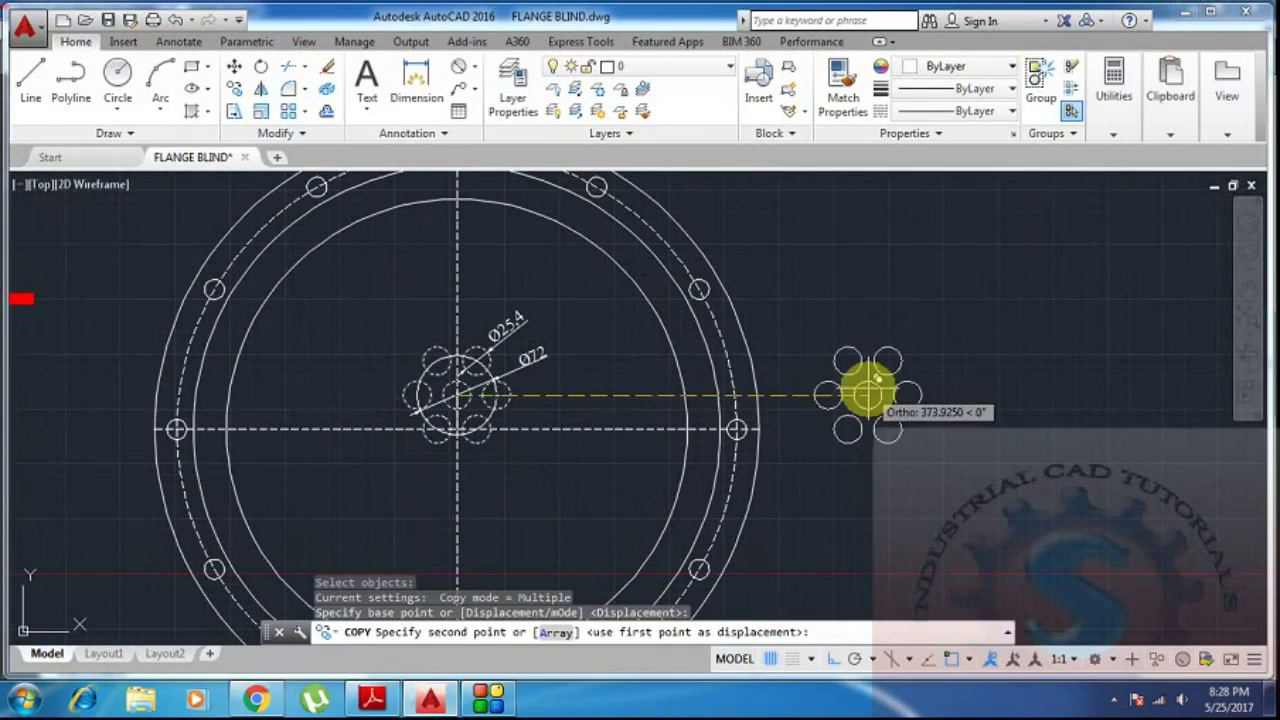
{"action": "left_click", "coordinate": [870, 397]}
{"action": "key", "text": "Escape"}
Draw a closed triangle of lines joining the centres of the copied pattern's central, lower-left and lower-right holes.
{"action": "scroll", "coordinate": [870, 432], "scroll_direction": "up", "scroll_amount": 3}
{"action": "type", "text": "L"}
{"action": "key", "text": "Return"}
{"action": "left_click", "coordinate": [821, 377]}
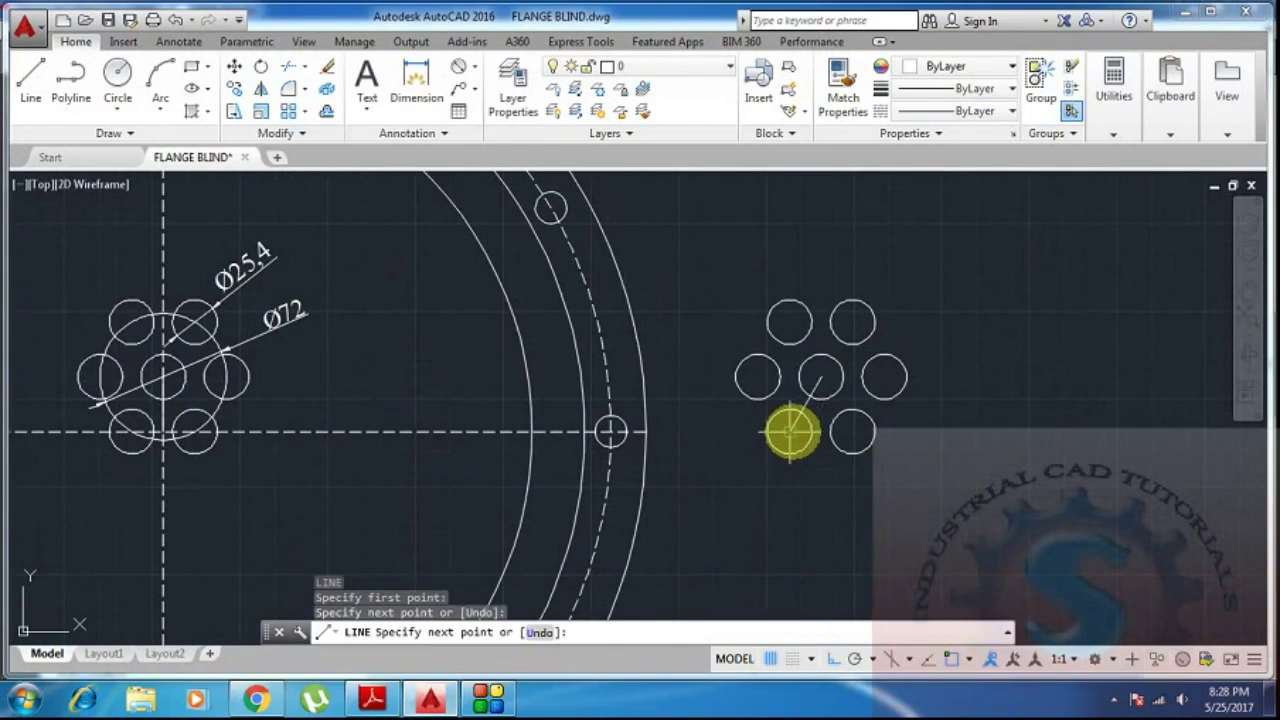
{"action": "left_click", "coordinate": [852, 432]}
{"action": "left_click", "coordinate": [821, 377]}
{"action": "key", "text": "Escape"}
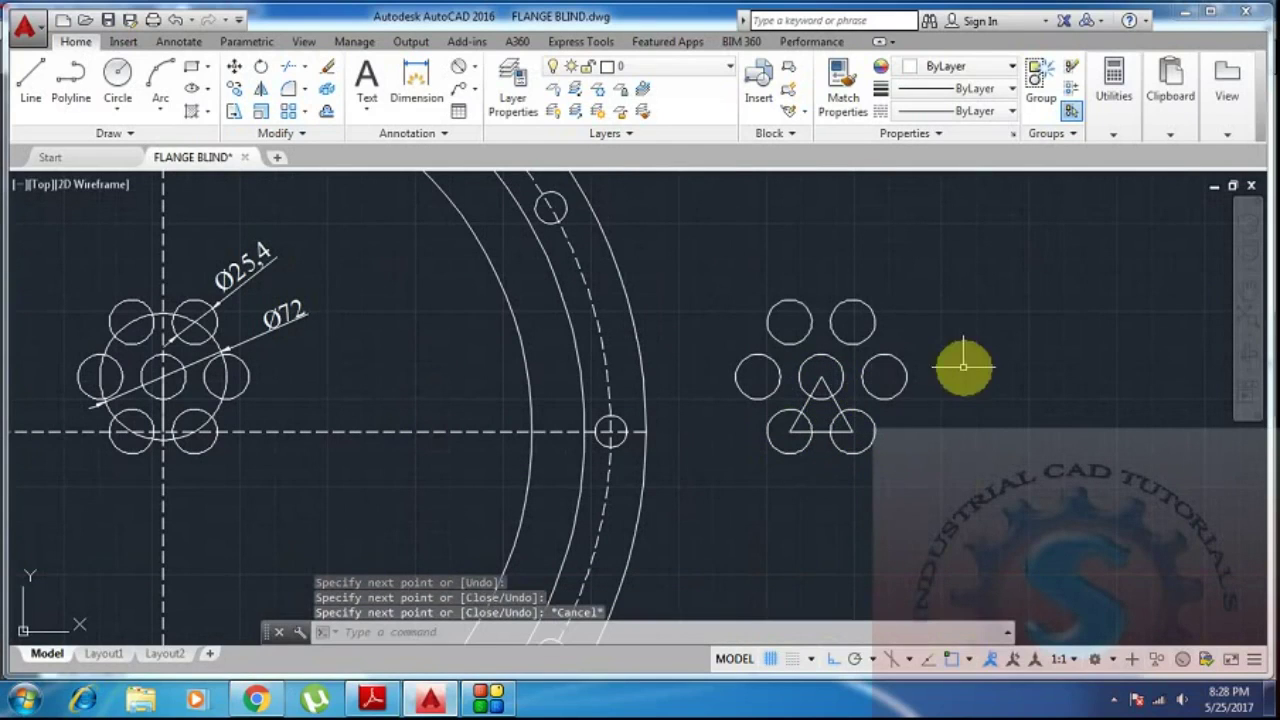
Add an aligned dimension to the triangle's left side, from the central hole's centre to the lower-left hole's centre.
{"action": "left_click", "coordinate": [474, 74]}
{"action": "left_click", "coordinate": [505, 131]}
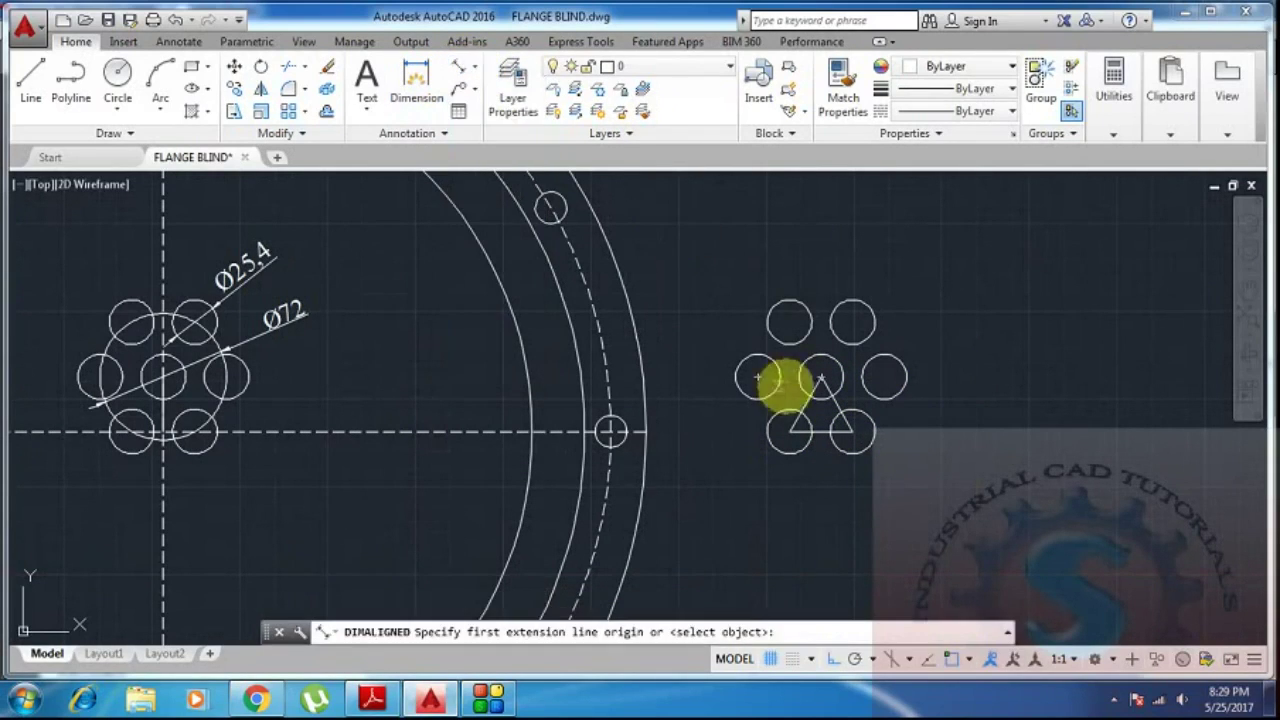
{"action": "left_click", "coordinate": [821, 377]}
{"action": "left_click", "coordinate": [789, 430]}
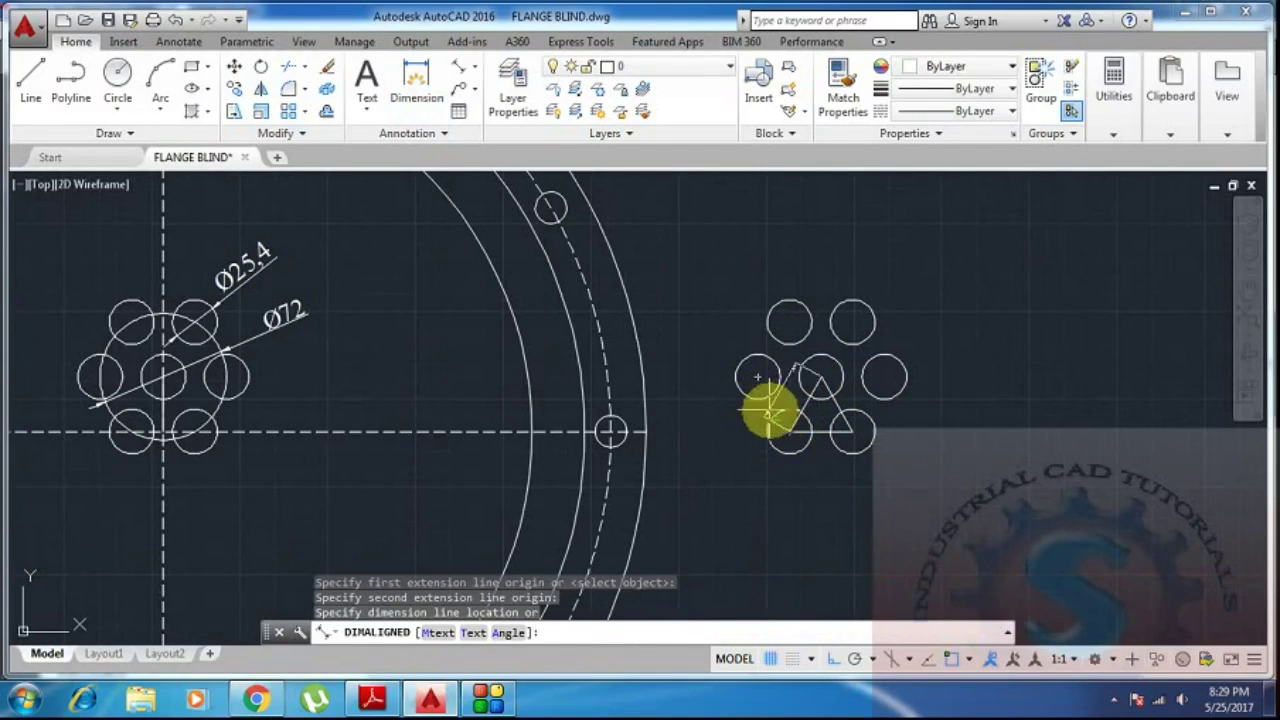
{"action": "scroll", "coordinate": [773, 412], "scroll_direction": "up", "scroll_amount": 2}
{"action": "left_click", "coordinate": [777, 392]}
Add aligned dimensions to the triangle's right side and its base between the two lower hole centres.
{"action": "left_click", "coordinate": [460, 66]}
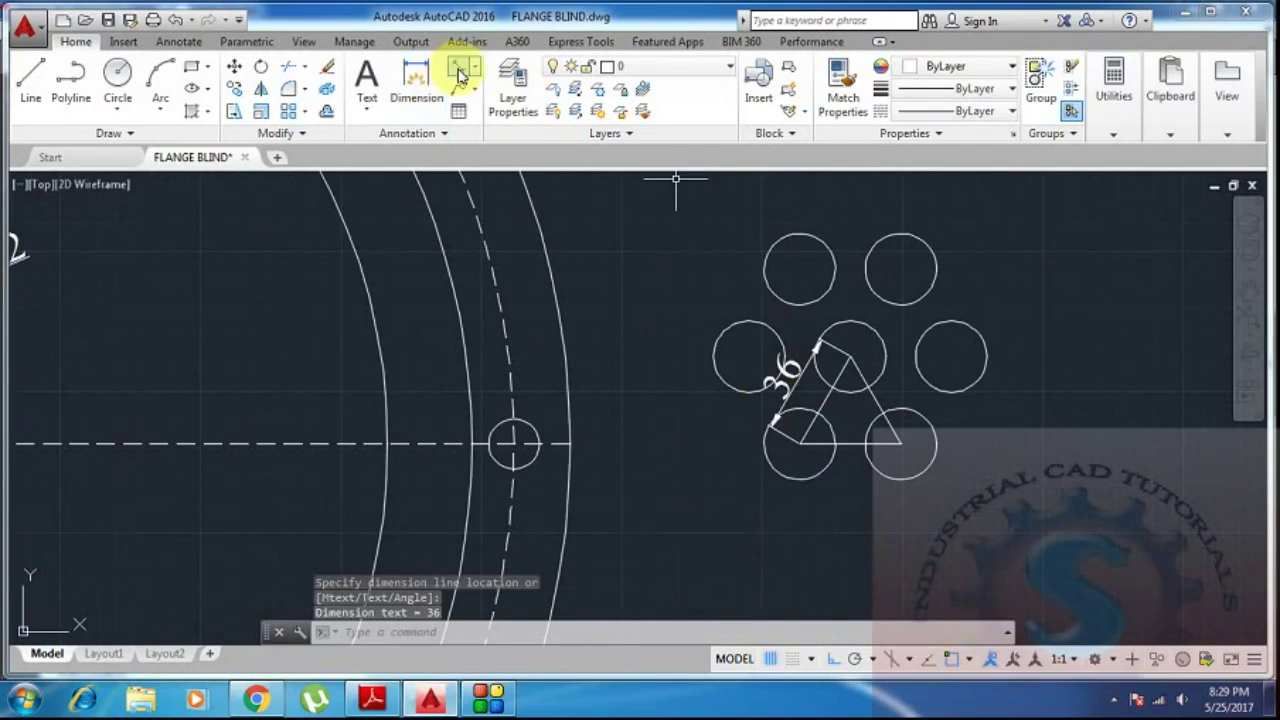
{"action": "left_click", "coordinate": [850, 354]}
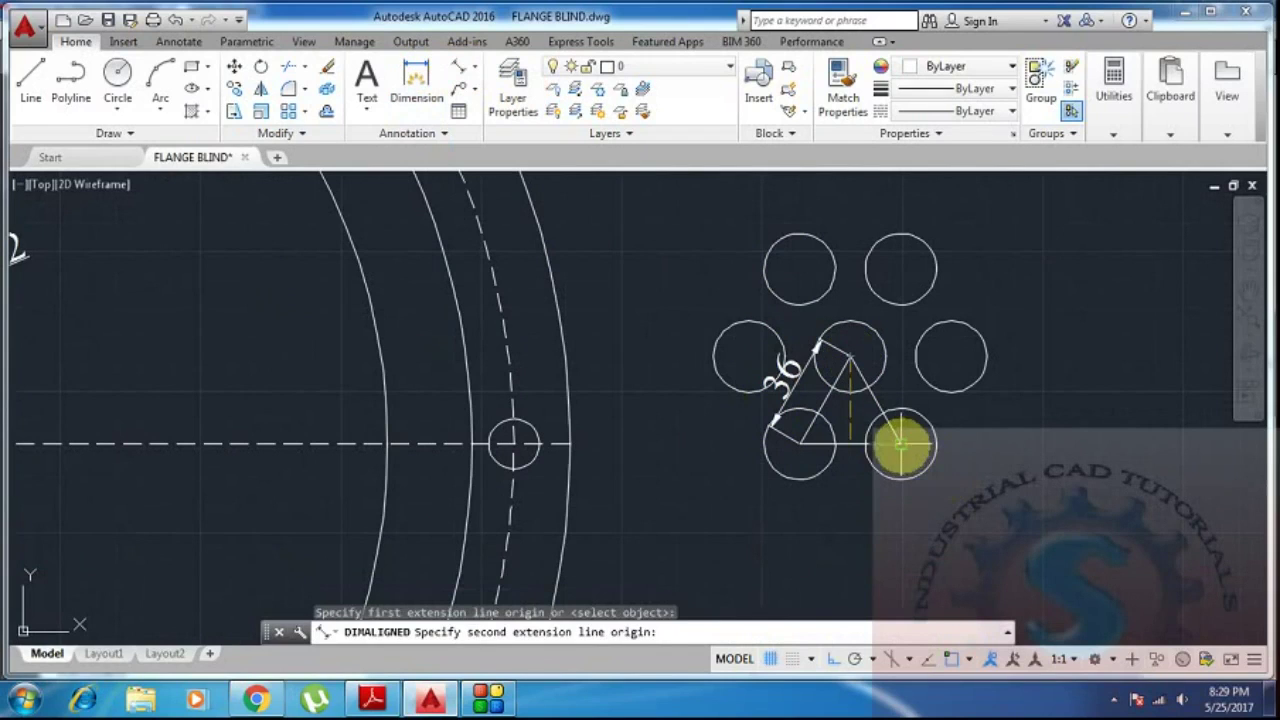
{"action": "left_click", "coordinate": [900, 440]}
{"action": "left_click", "coordinate": [922, 382]}
{"action": "left_click", "coordinate": [460, 66]}
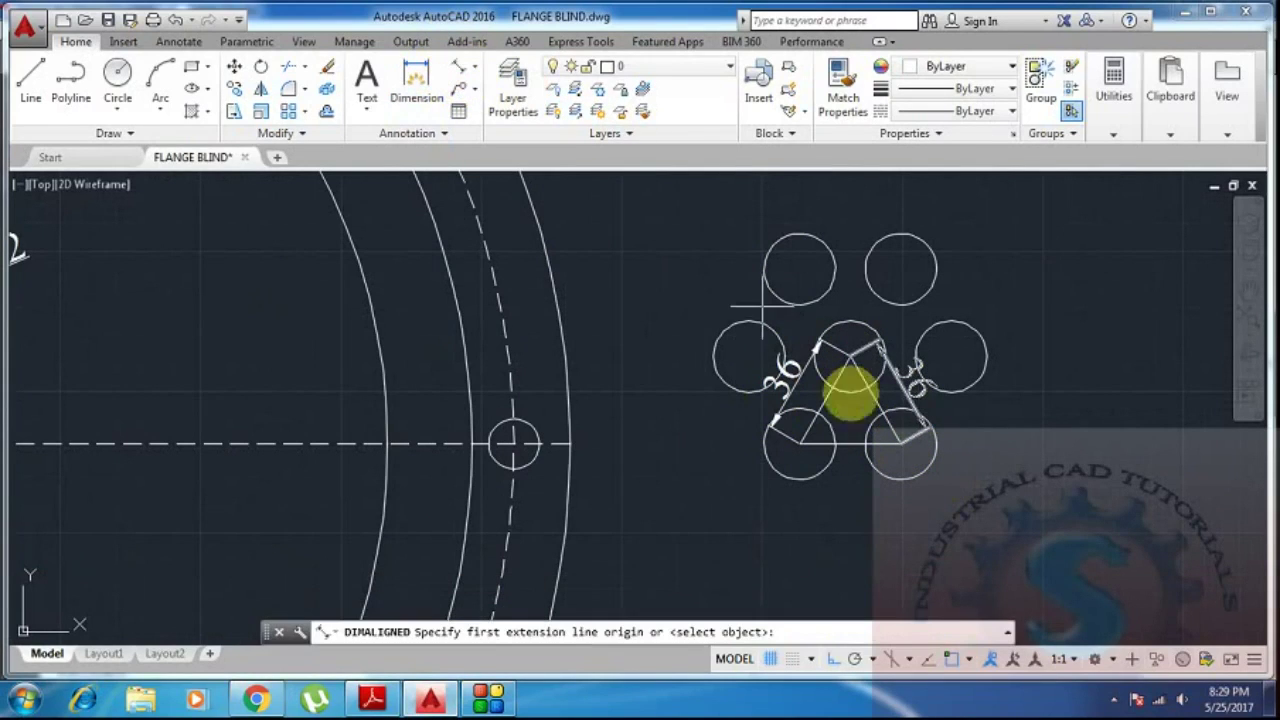
{"action": "left_click", "coordinate": [800, 443]}
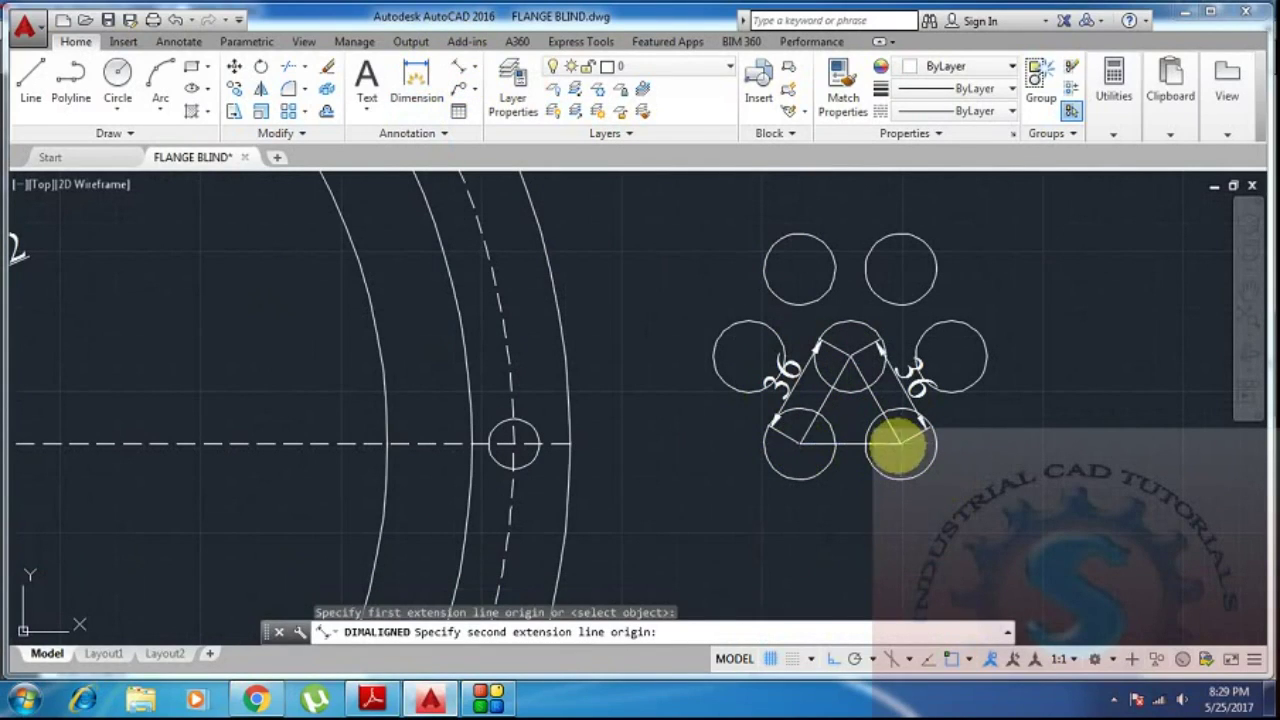
{"action": "left_click", "coordinate": [900, 443]}
{"action": "left_click", "coordinate": [890, 488]}
{"action": "scroll", "coordinate": [860, 510], "scroll_direction": "down", "scroll_amount": 4}
{"action": "scroll", "coordinate": [766, 343], "scroll_direction": "up", "scroll_amount": 5}
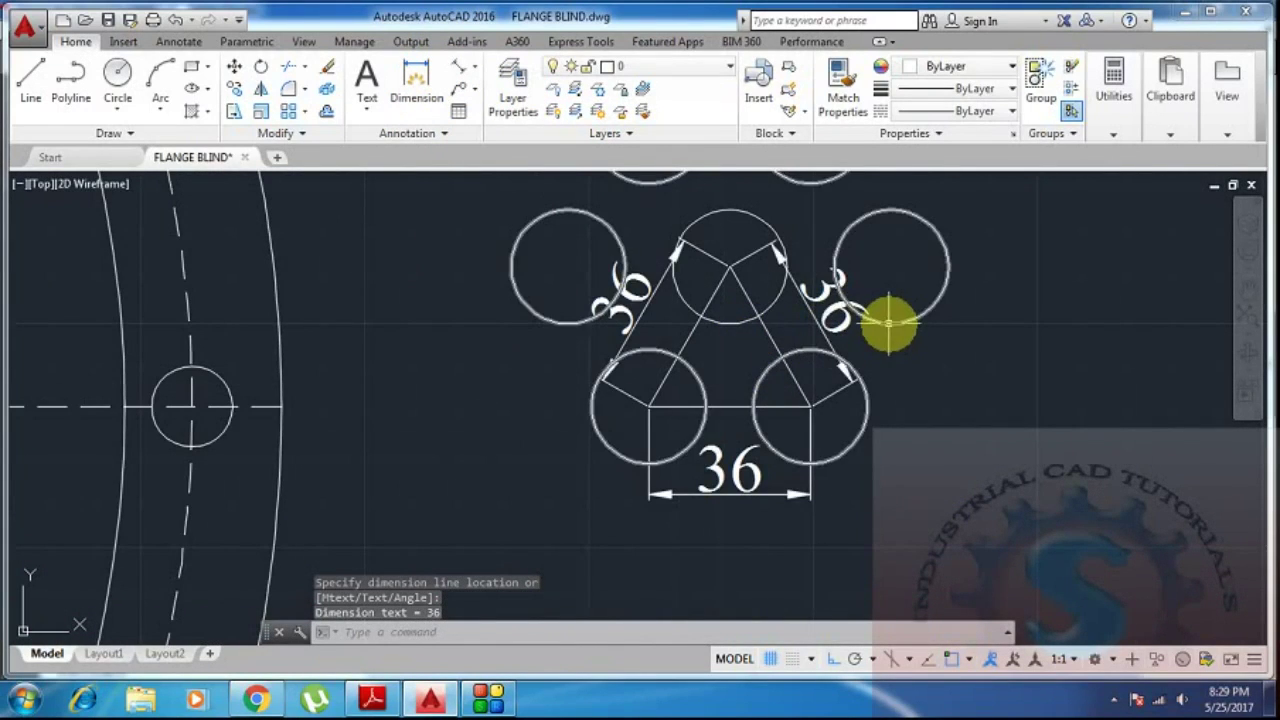
Add an aligned dimension between the left and lower-left tube hole centres in the flange pattern, and delete it.
{"action": "scroll", "coordinate": [888, 323], "scroll_direction": "down", "scroll_amount": 4}
{"action": "scroll", "coordinate": [780, 360], "scroll_direction": "down", "scroll_amount": 2}
{"action": "scroll", "coordinate": [343, 390], "scroll_direction": "up", "scroll_amount": 2}
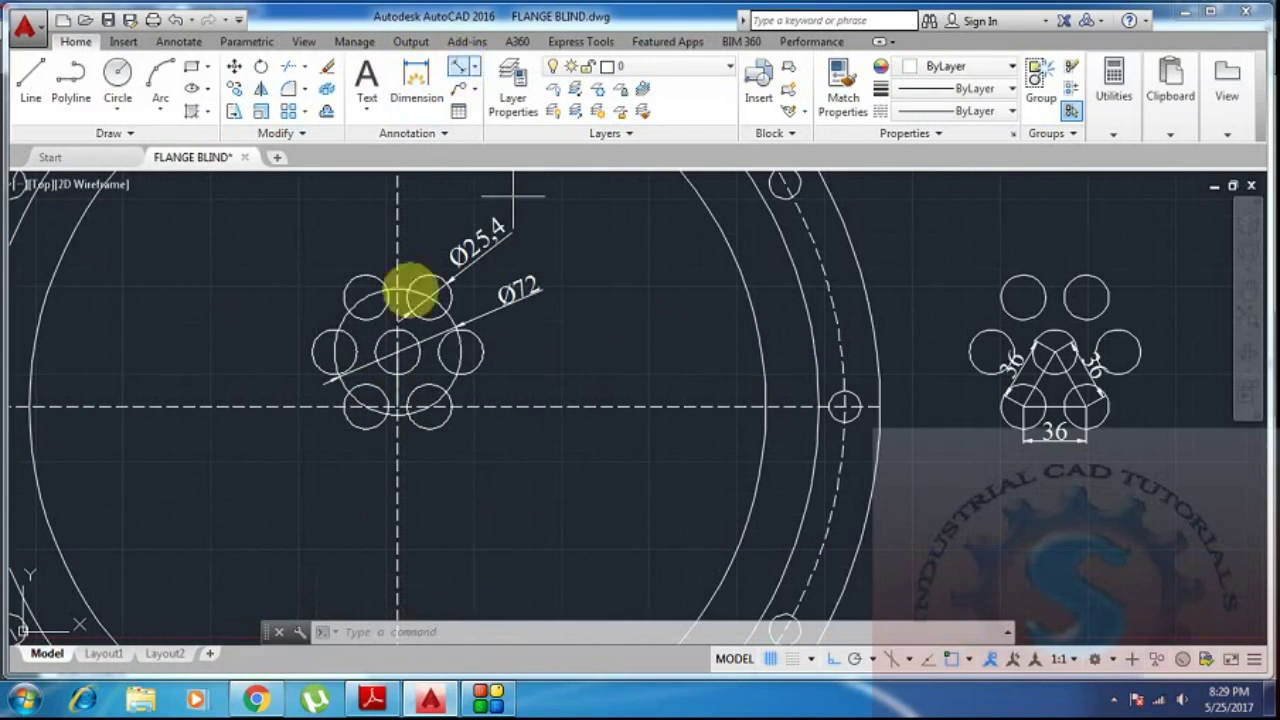
{"action": "left_click", "coordinate": [335, 368]}
{"action": "left_click", "coordinate": [366, 408]}
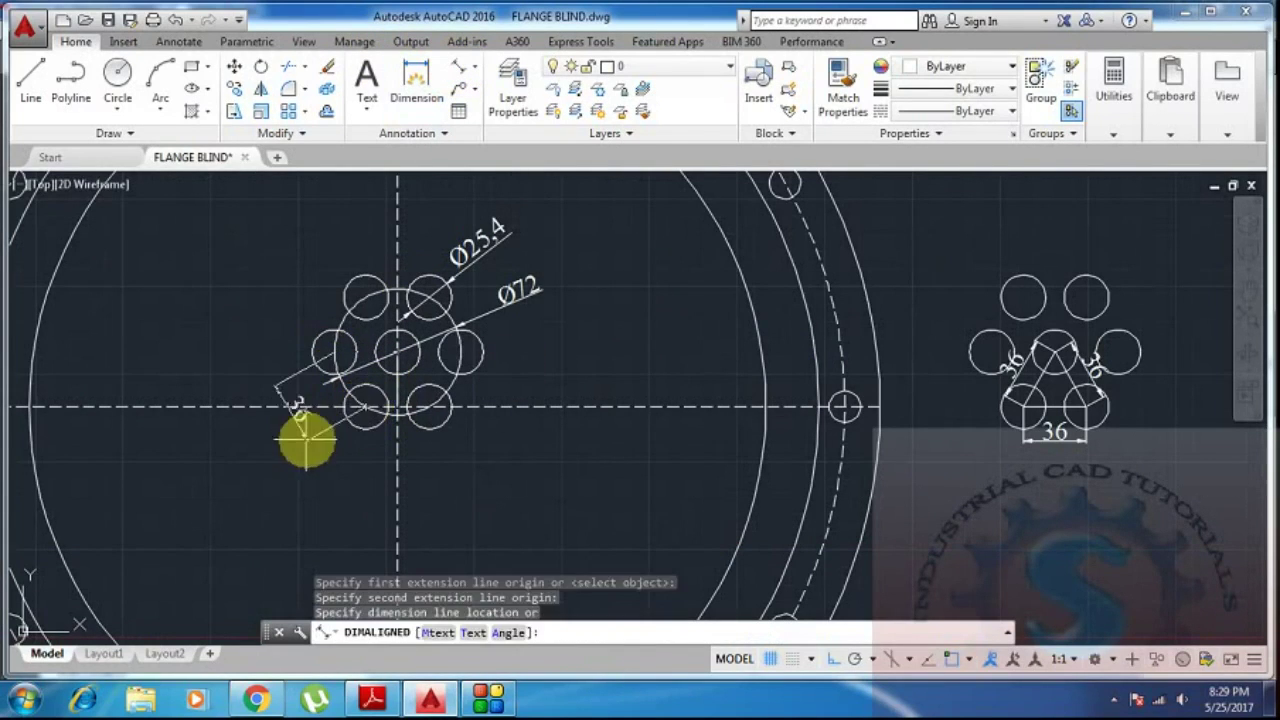
{"action": "left_click", "coordinate": [277, 457]}
{"action": "scroll", "coordinate": [304, 418], "scroll_direction": "up", "scroll_amount": 2}
{"action": "left_click", "coordinate": [304, 432]}
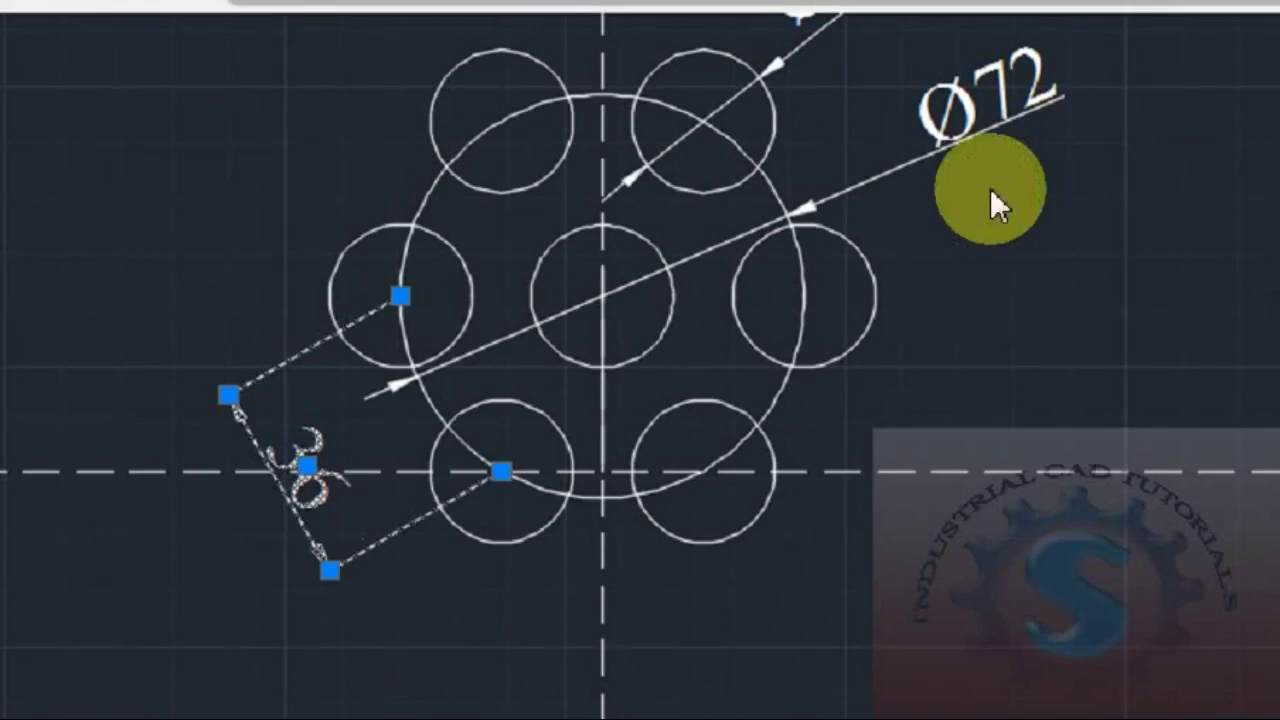
{"action": "key", "text": "Delete"}
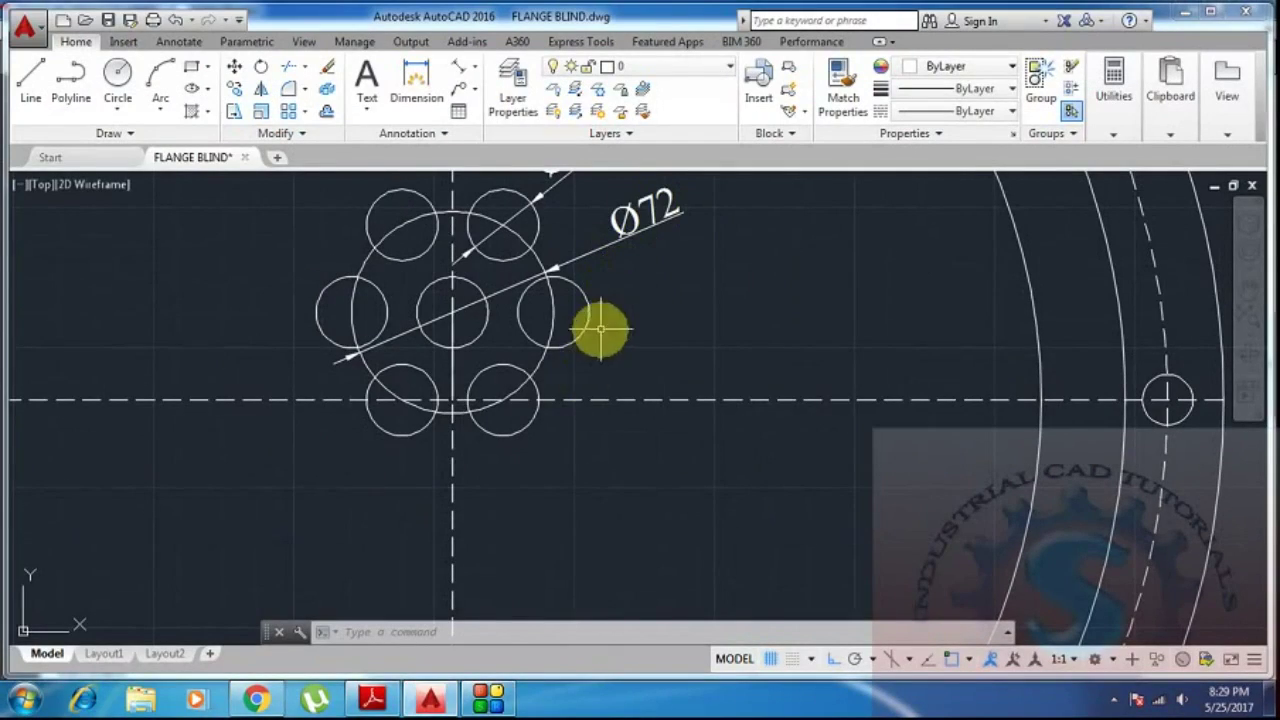
Delete the diameter dimension of the pitch circle inside the flange.
{"action": "middle_click_drag", "start_coordinate": [600, 328], "coordinate": [582, 362]}
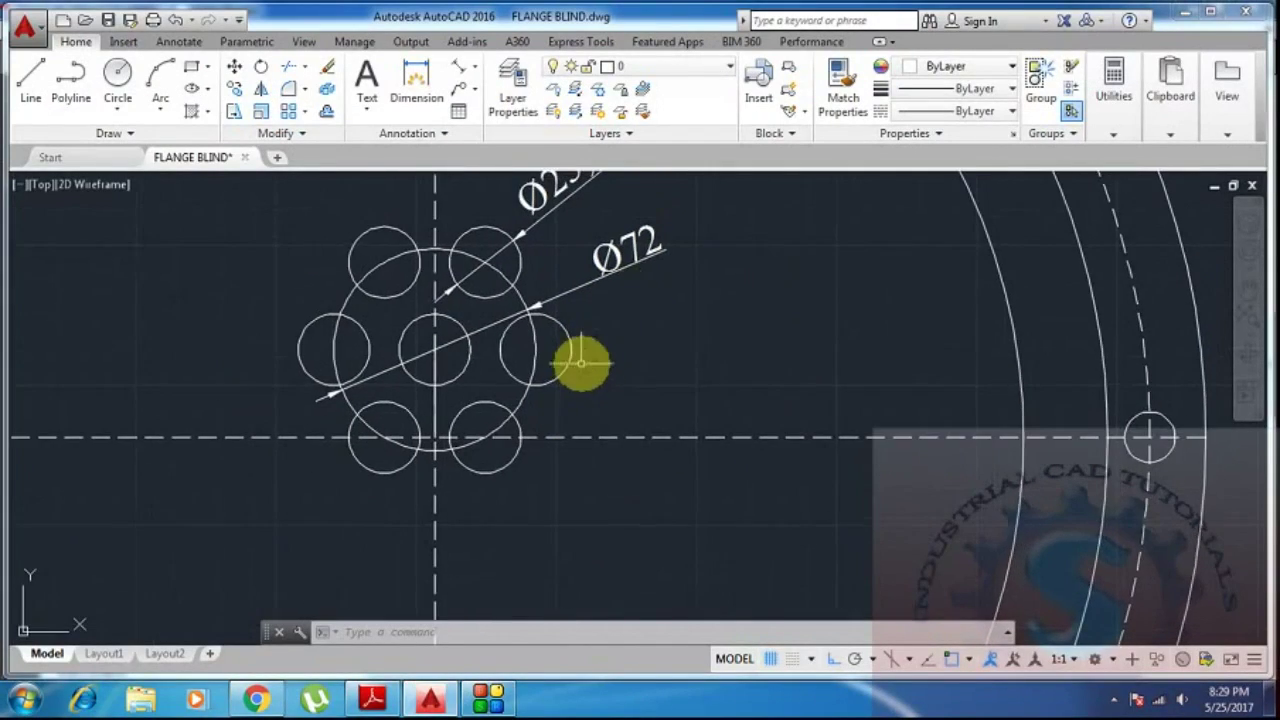
{"action": "middle_click_drag", "start_coordinate": [636, 265], "coordinate": [603, 340]}
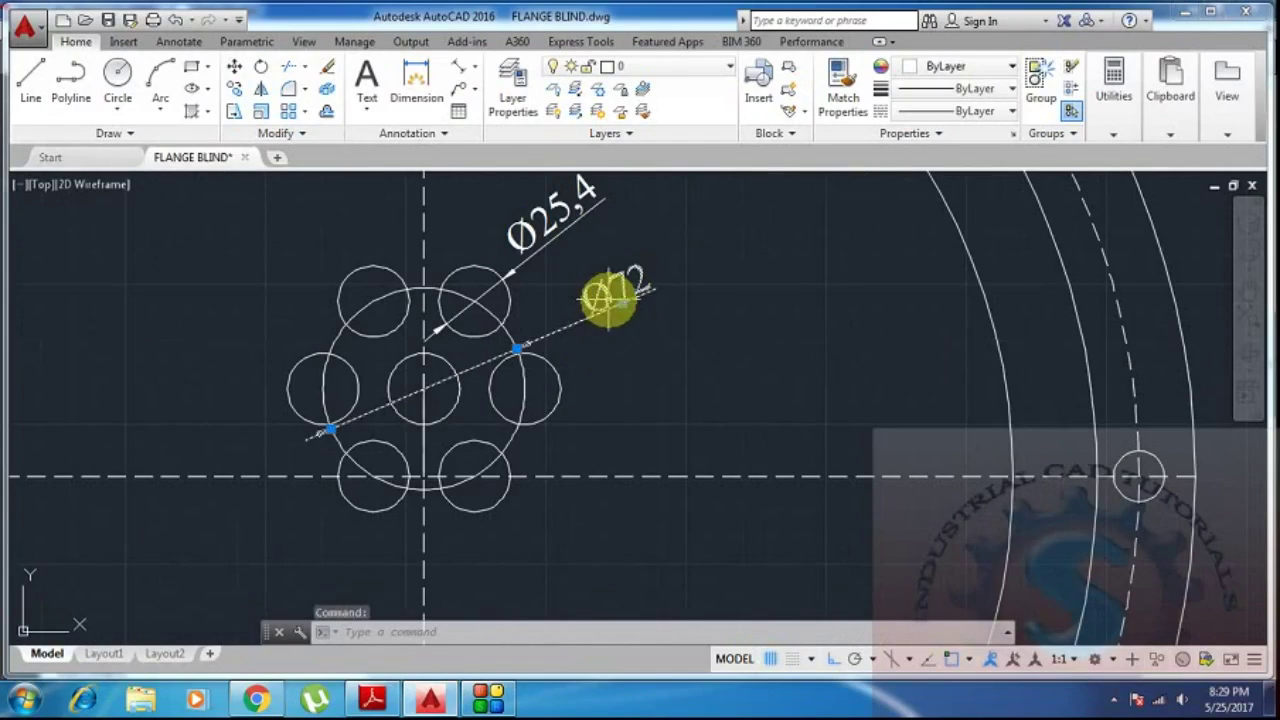
{"action": "key", "text": "Delete"}
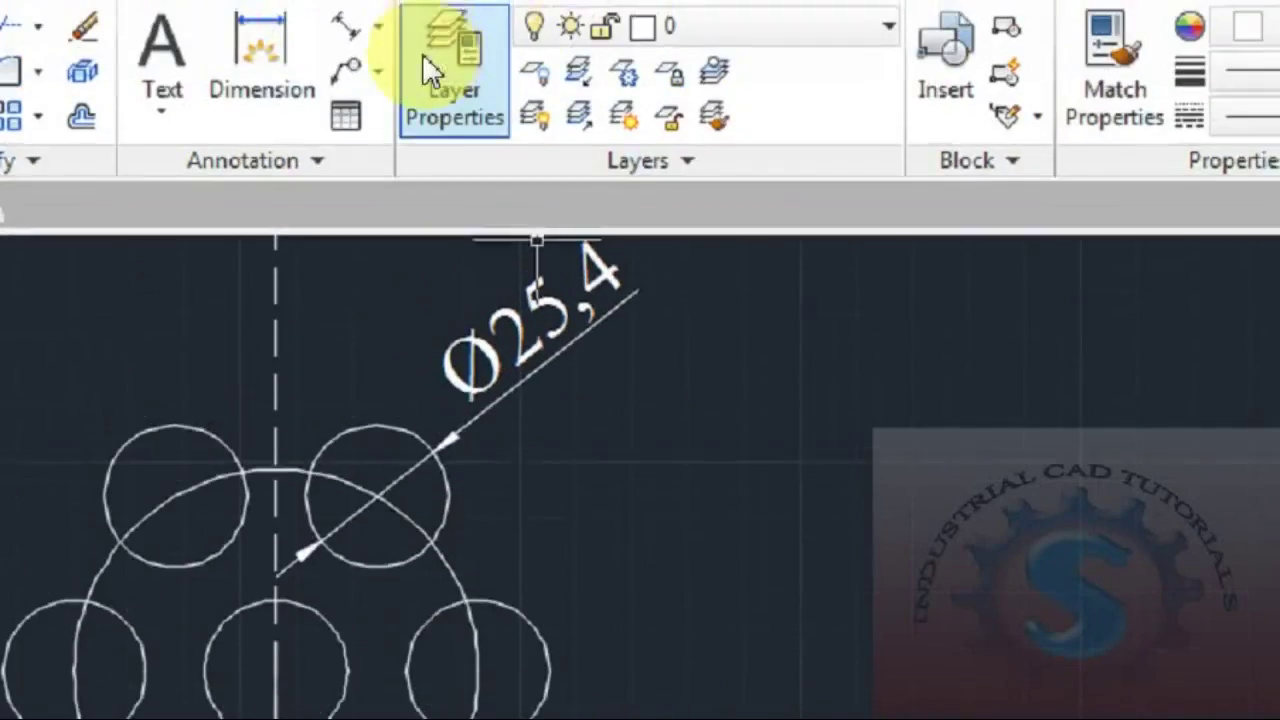
{"action": "left_click", "coordinate": [378, 95]}
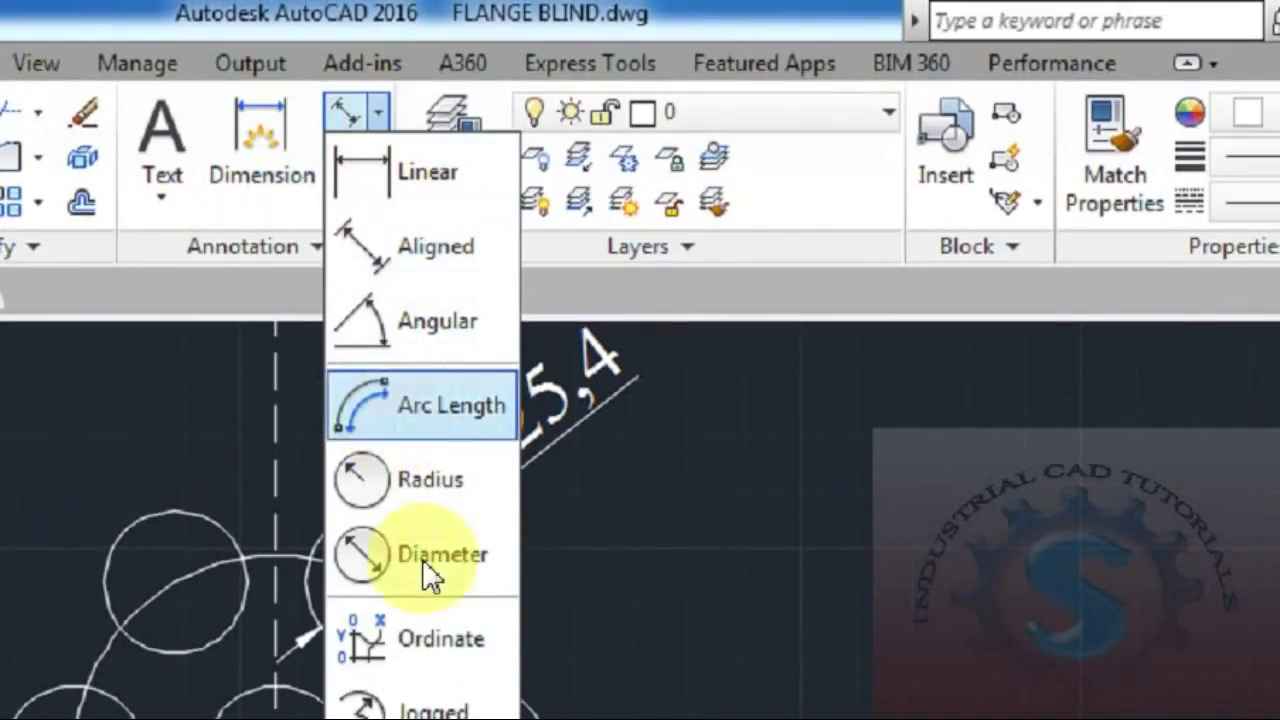
{"action": "left_click", "coordinate": [438, 477]}
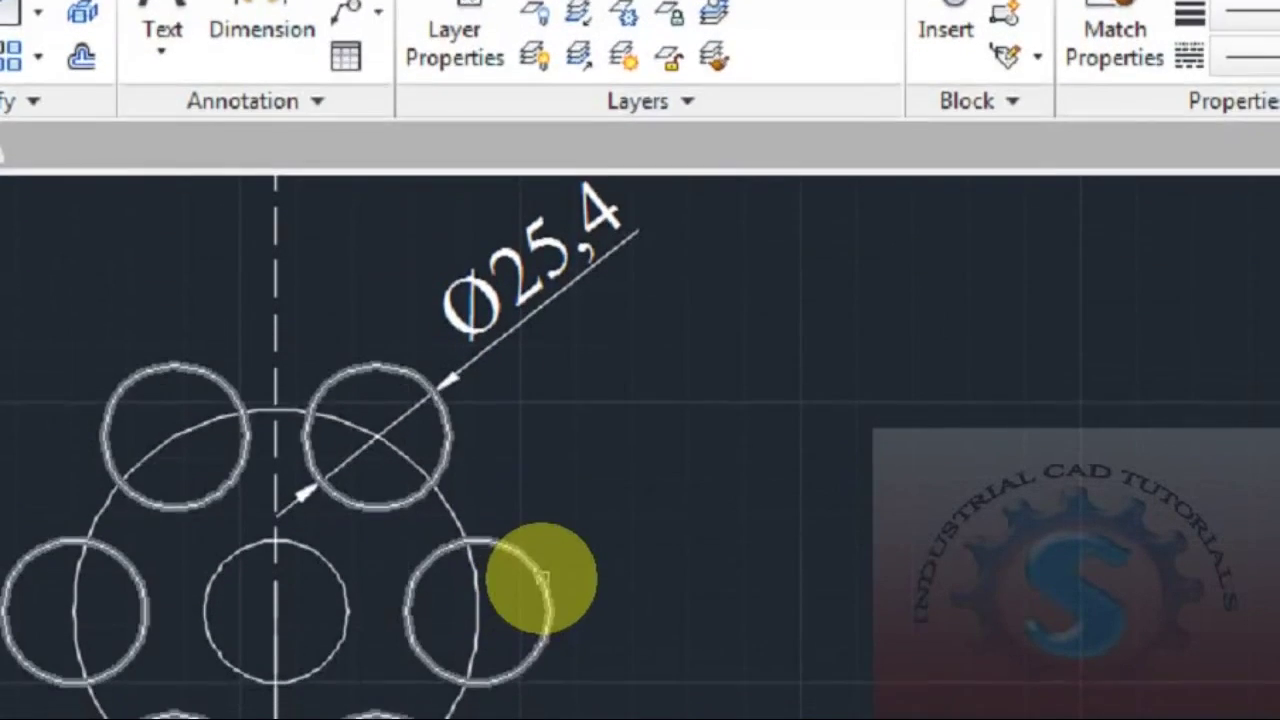
{"action": "left_click", "coordinate": [536, 690]}
{"action": "key", "text": "Escape"}
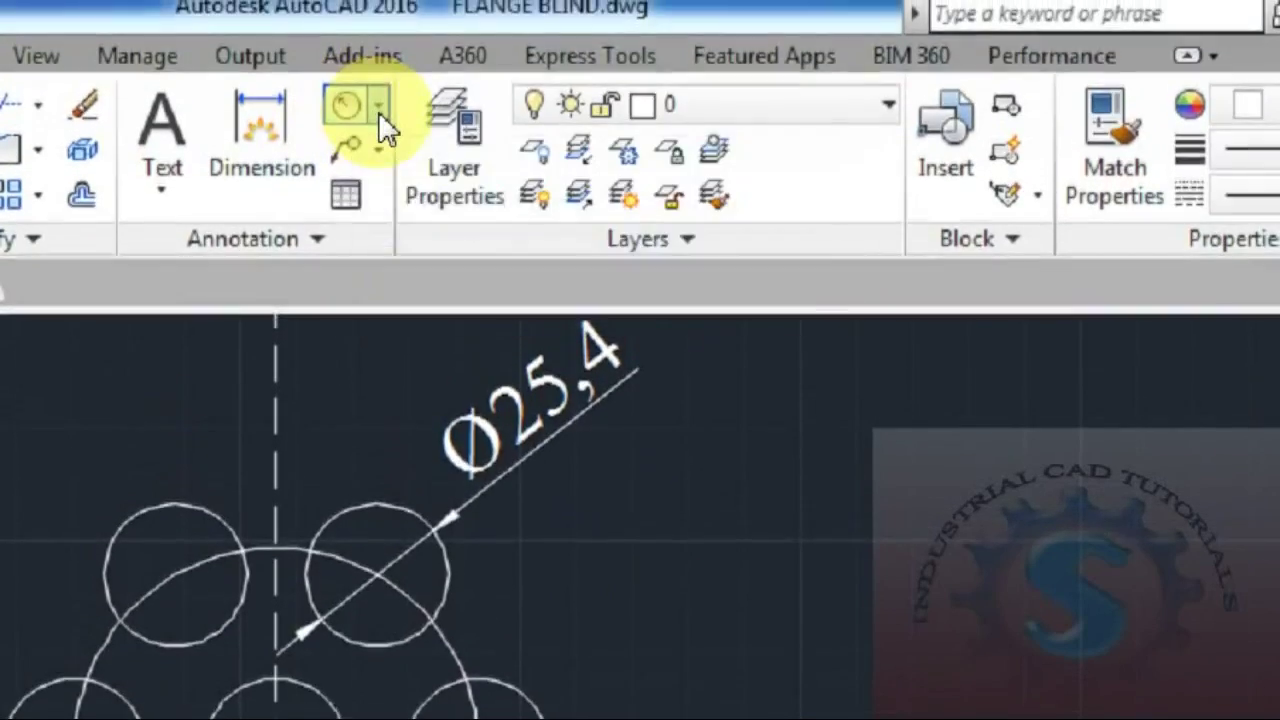
Add a radius dimension to the pitch circle through the tube hole centres in the flange, and delete it.
{"action": "left_click", "coordinate": [379, 110]}
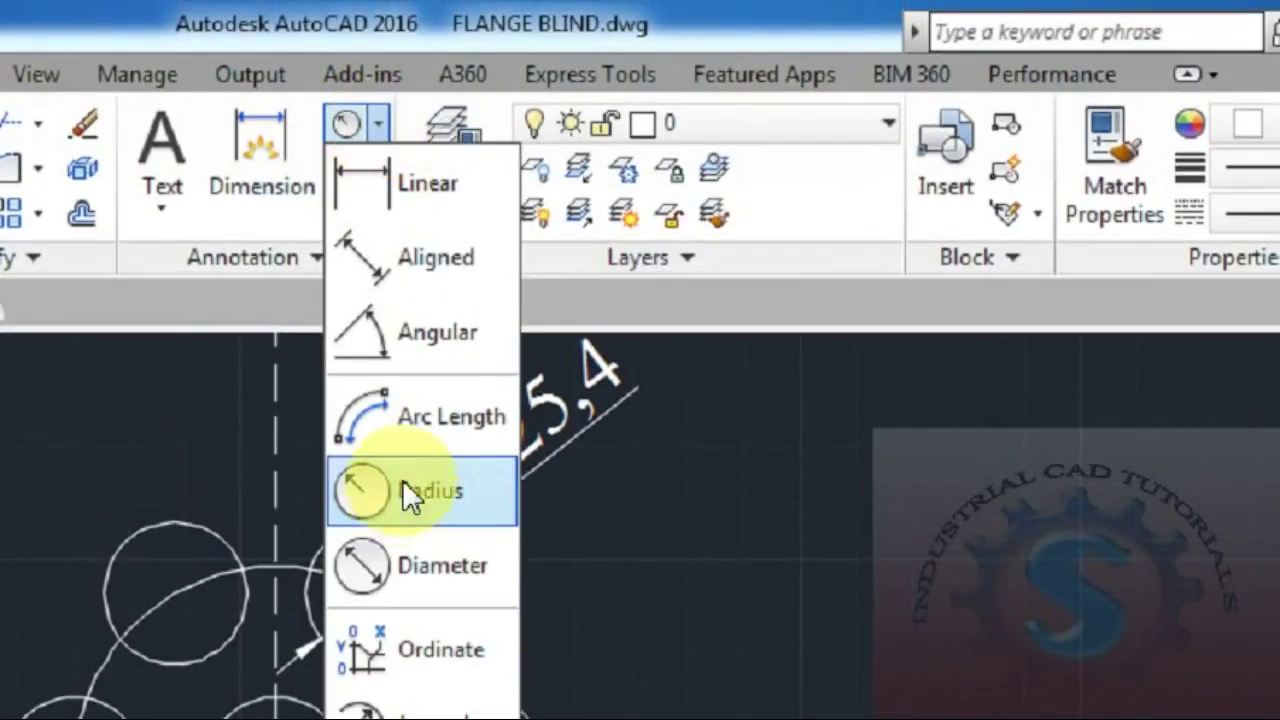
{"action": "left_click", "coordinate": [406, 487]}
{"action": "left_click", "coordinate": [455, 570]}
{"action": "left_click", "coordinate": [610, 472]}
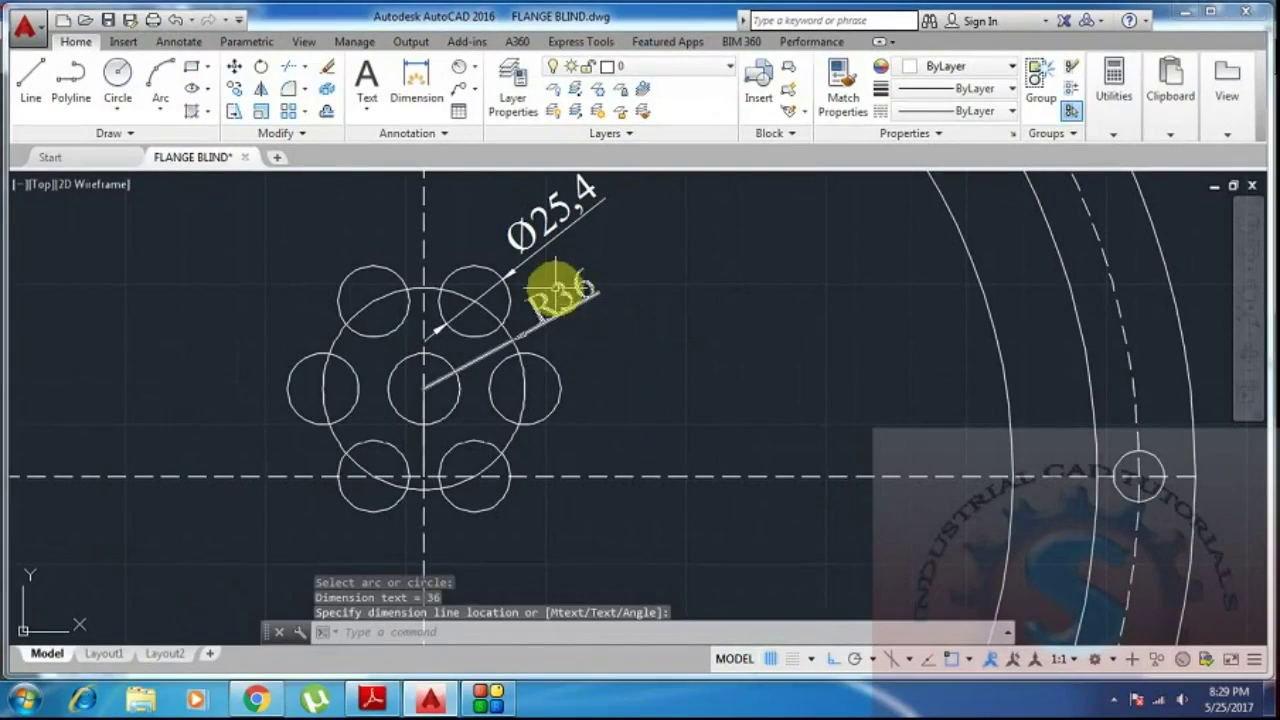
{"action": "left_click", "coordinate": [559, 294]}
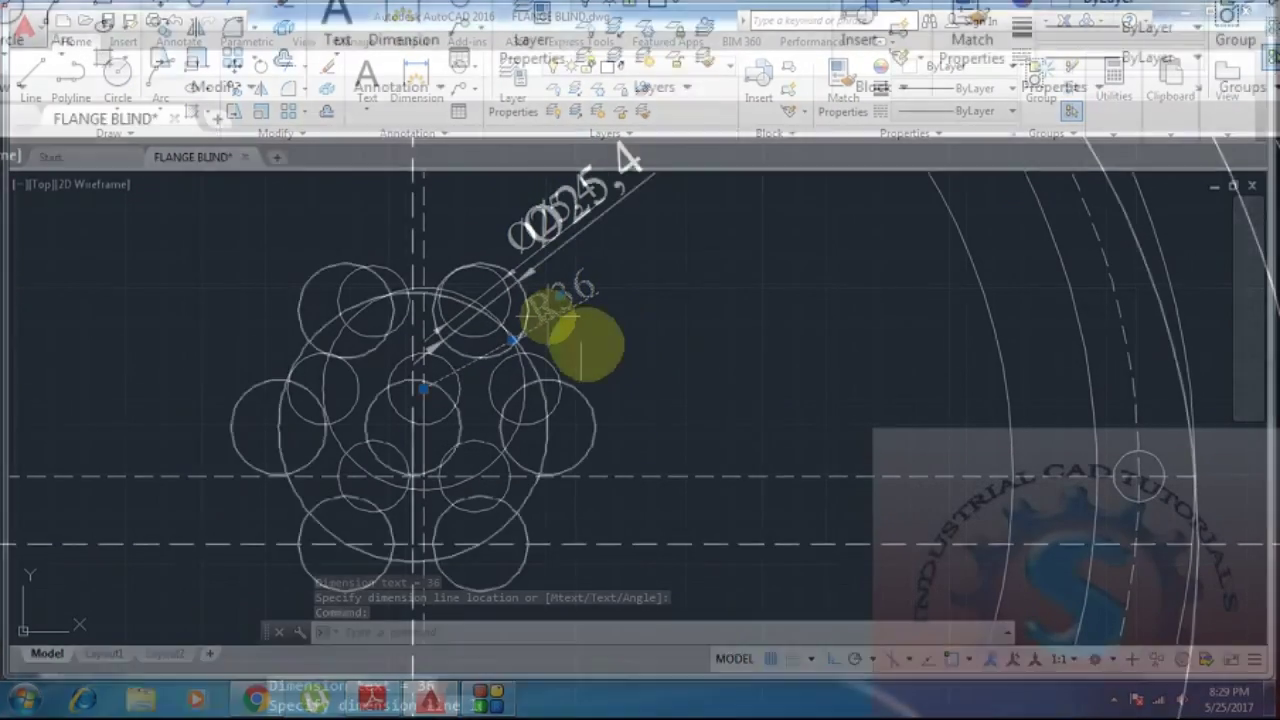
{"action": "key", "text": "Delete"}
Delete the tube hole's diameter dimension from the pattern inside the flange.
{"action": "scroll", "coordinate": [565, 376], "scroll_direction": "down", "scroll_amount": 2}
{"action": "scroll", "coordinate": [565, 376], "scroll_direction": "down", "scroll_amount": 2}
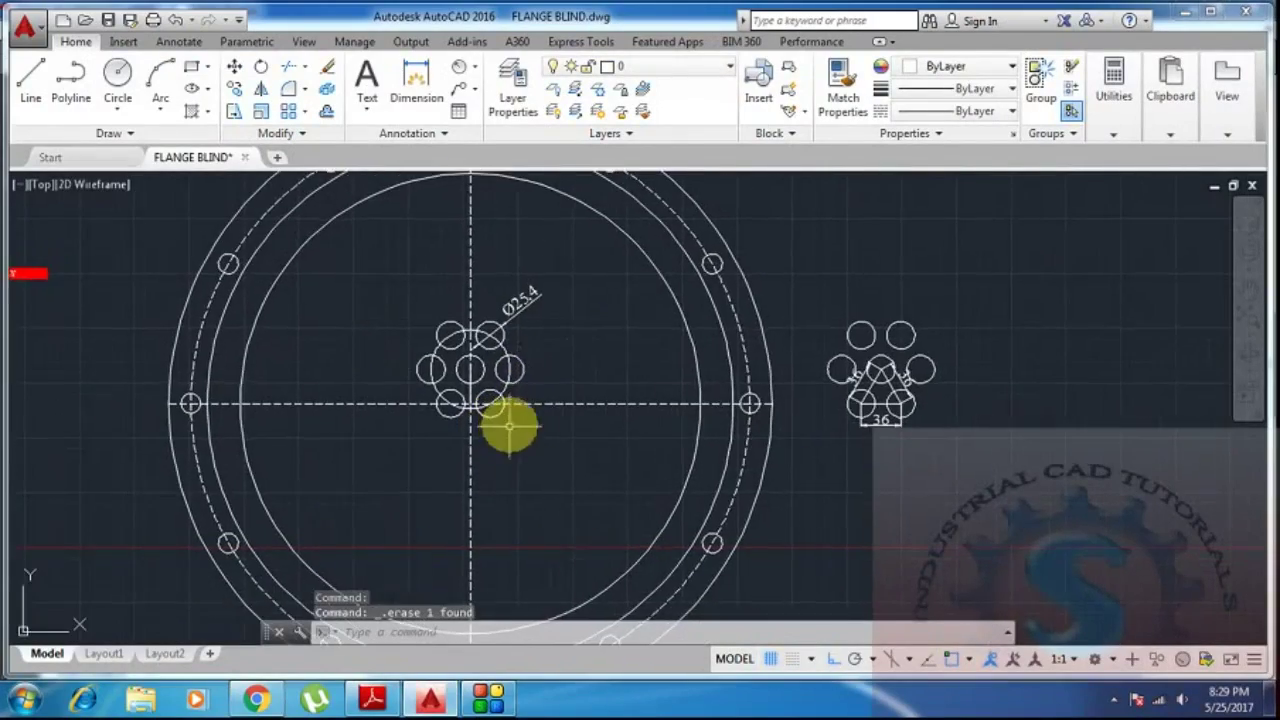
{"action": "scroll", "coordinate": [548, 350], "scroll_direction": "down", "scroll_amount": 1}
{"action": "scroll", "coordinate": [497, 360], "scroll_direction": "up", "scroll_amount": 3}
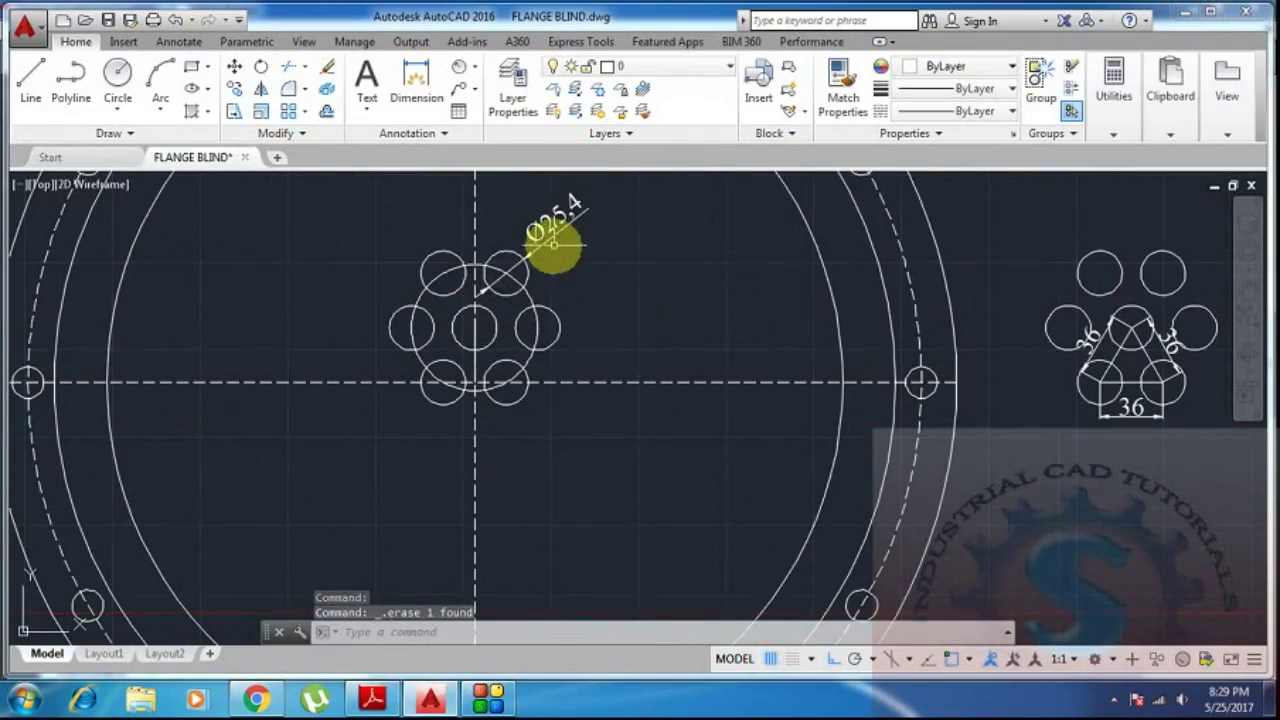
{"action": "key", "text": "Delete"}
{"action": "scroll", "coordinate": [541, 362], "scroll_direction": "down", "scroll_amount": 2}
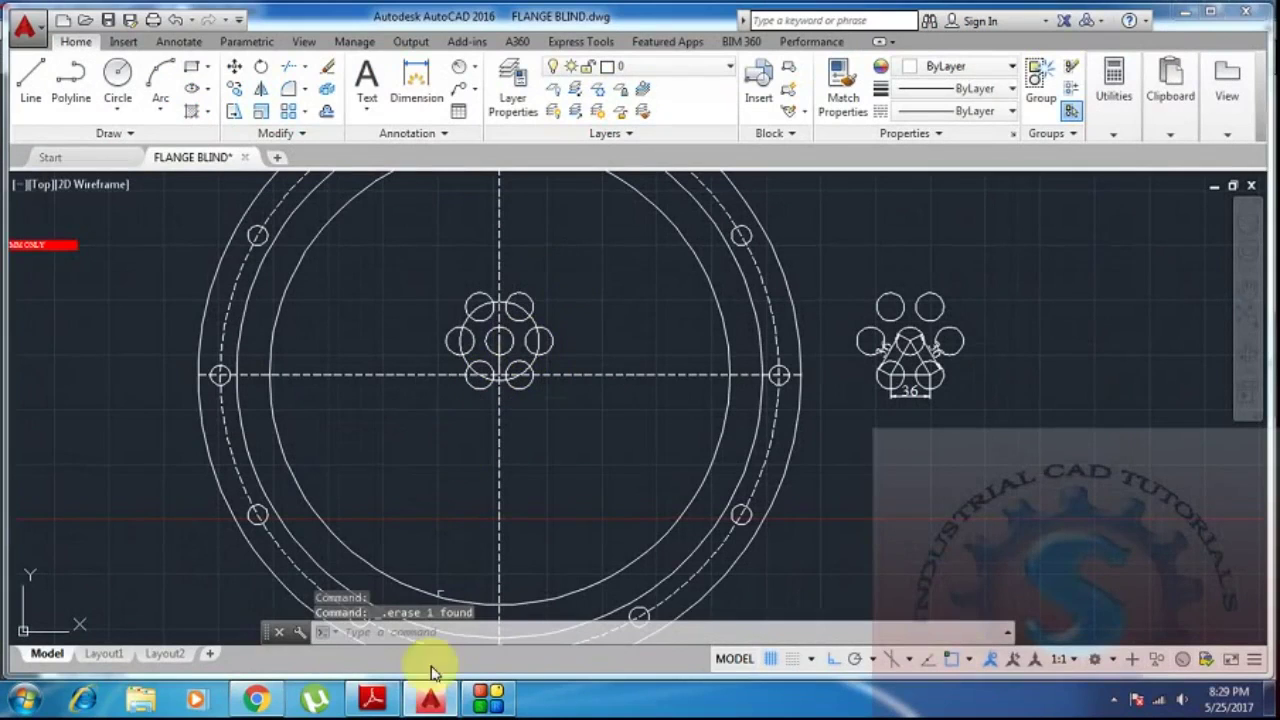
Check the tube hole layout in the reference PDF, and delete the pitch circle from the flange's hole pattern in AutoCAD.
{"action": "mouse_move", "coordinate": [492, 704]}
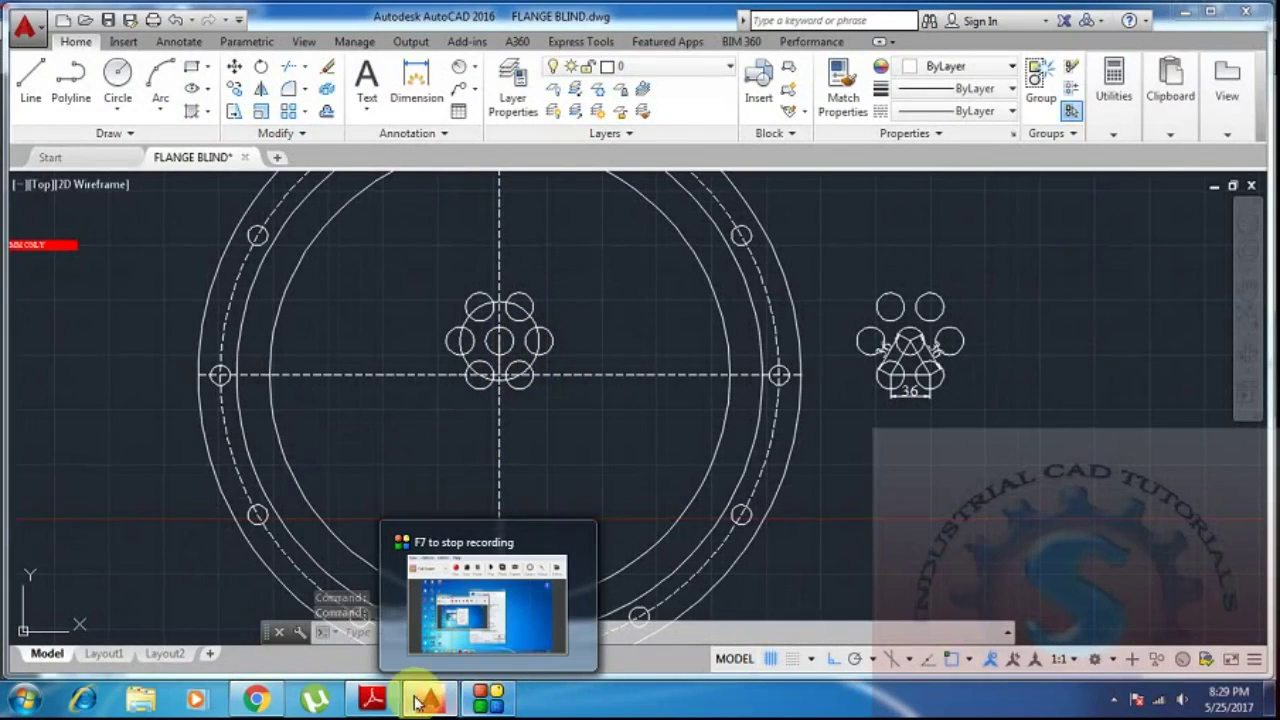
{"action": "left_click", "coordinate": [370, 698]}
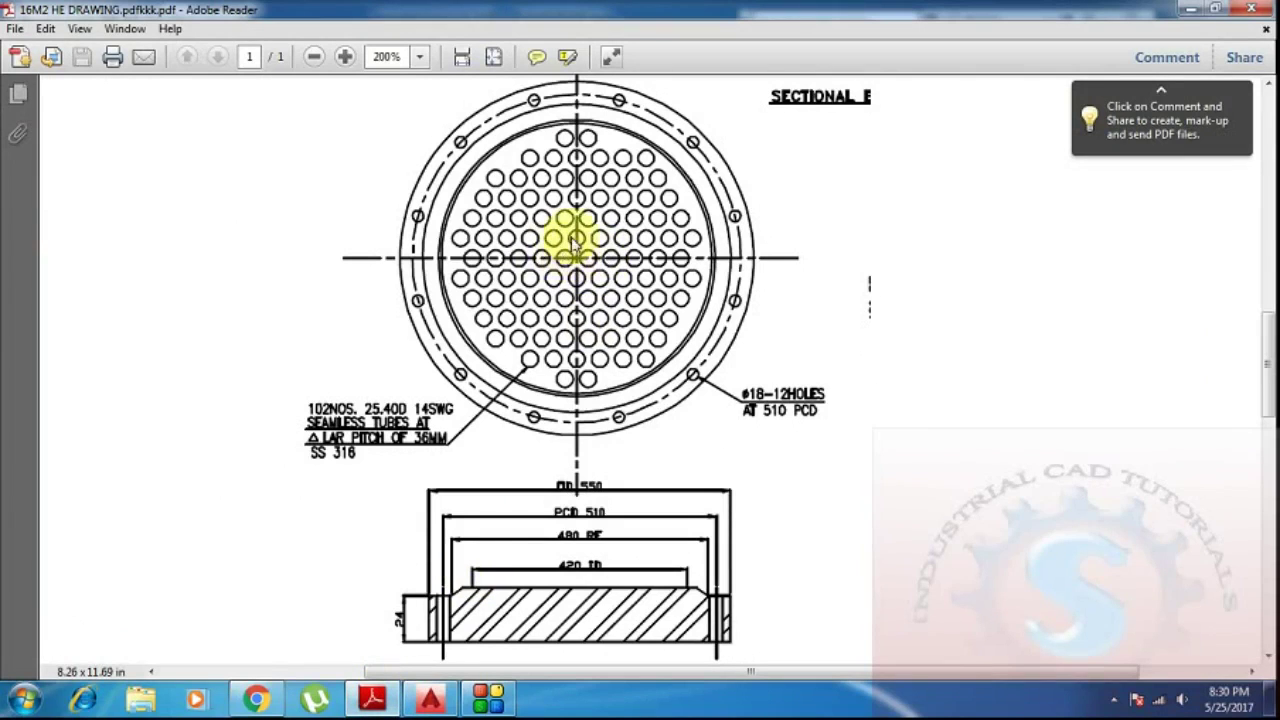
{"action": "scroll", "coordinate": [572, 242], "scroll_direction": "up", "scroll_amount": 2}
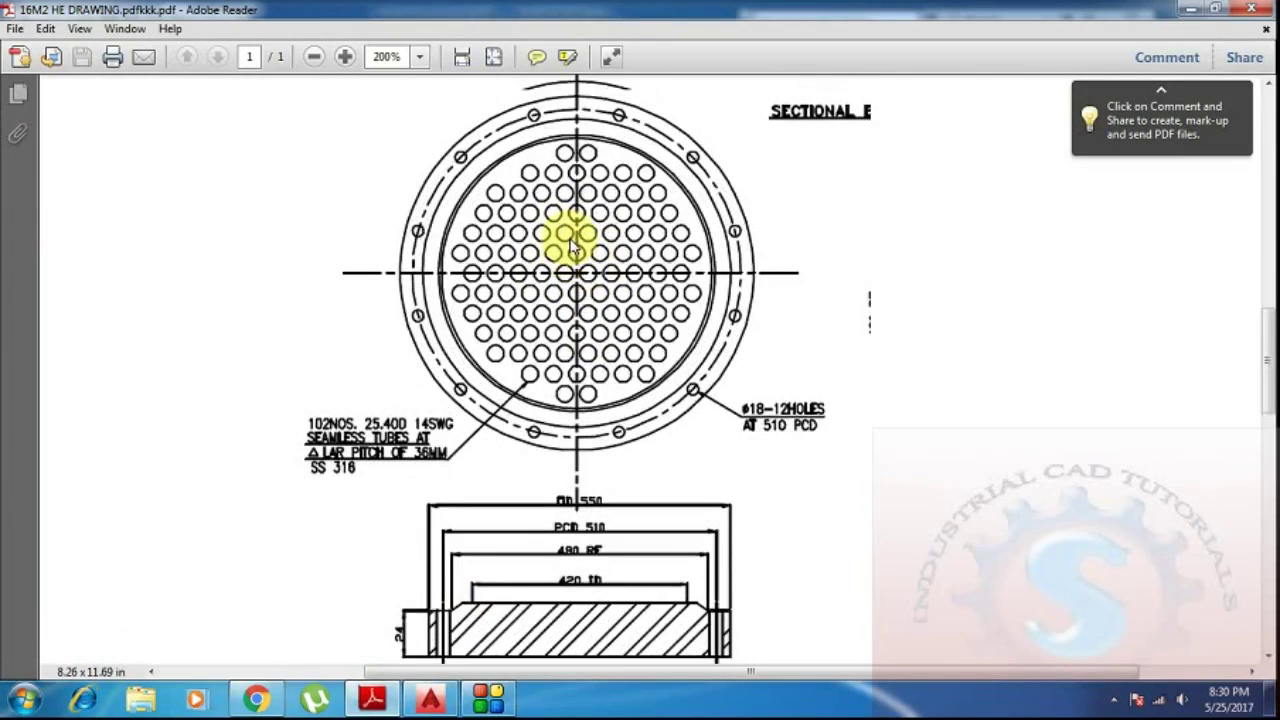
{"action": "scroll", "coordinate": [578, 358], "scroll_direction": "up", "scroll_amount": 2}
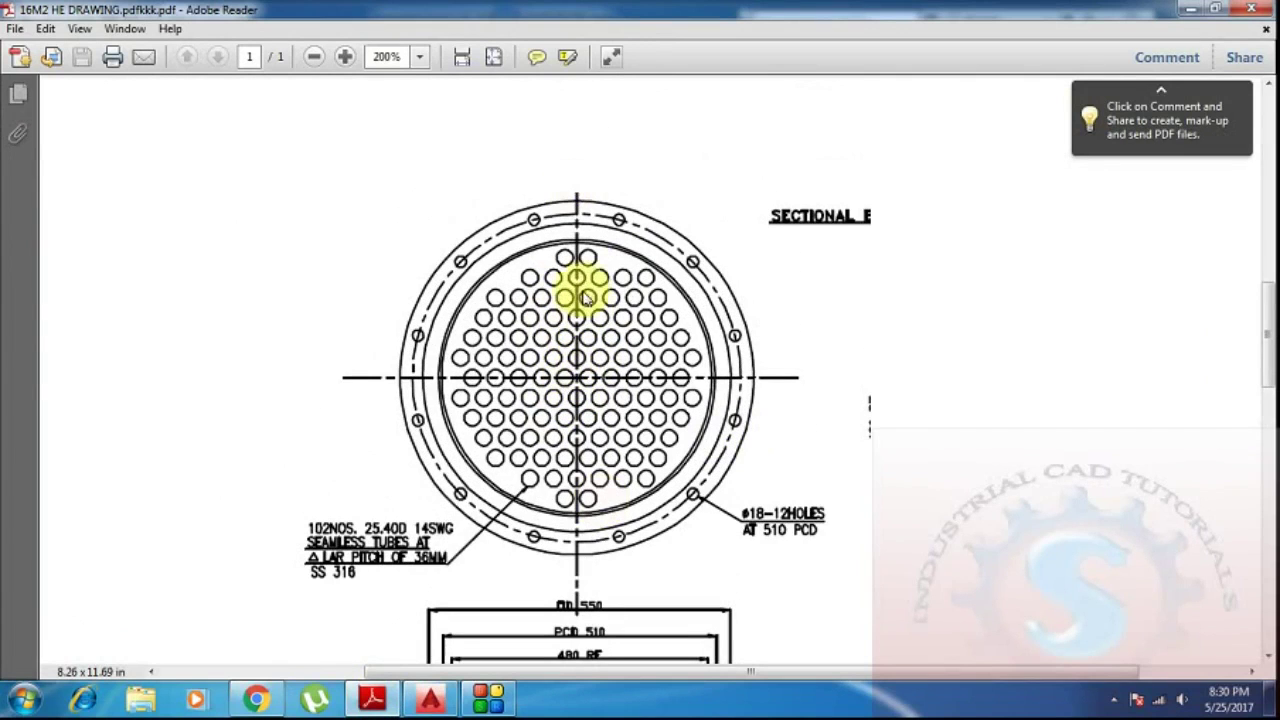
{"action": "left_click", "coordinate": [441, 703]}
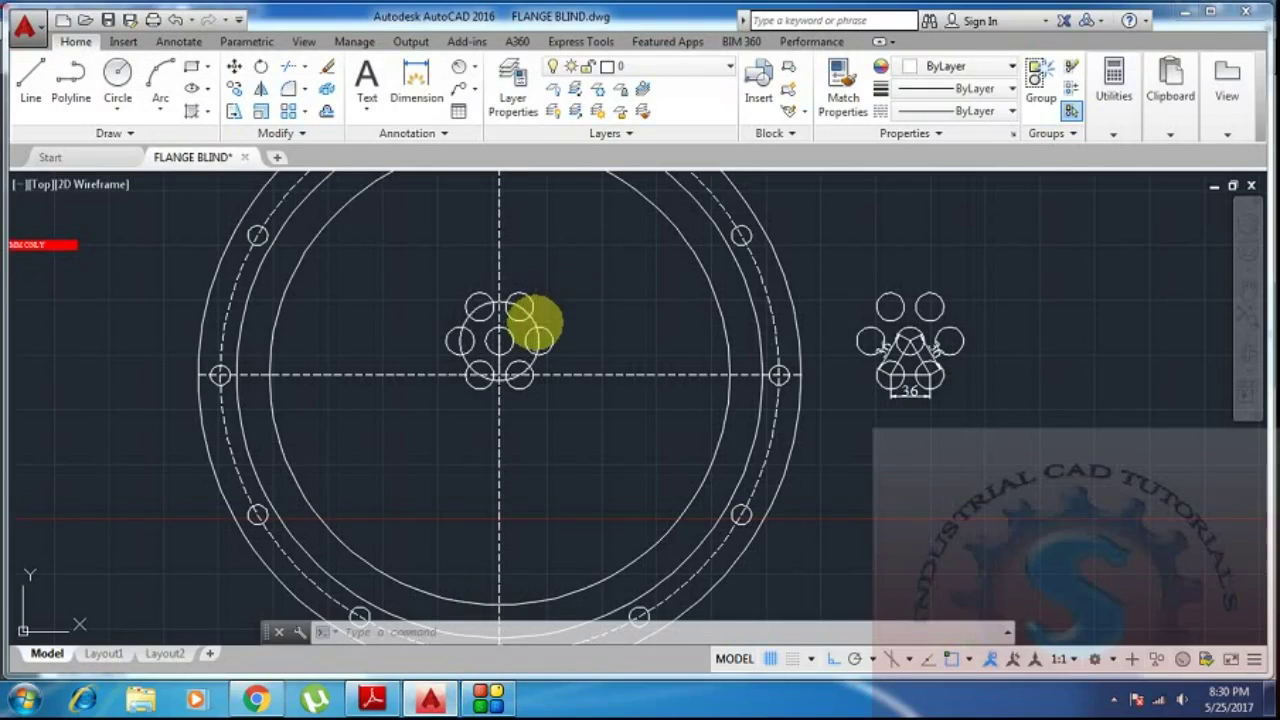
{"action": "key", "text": "Escape"}
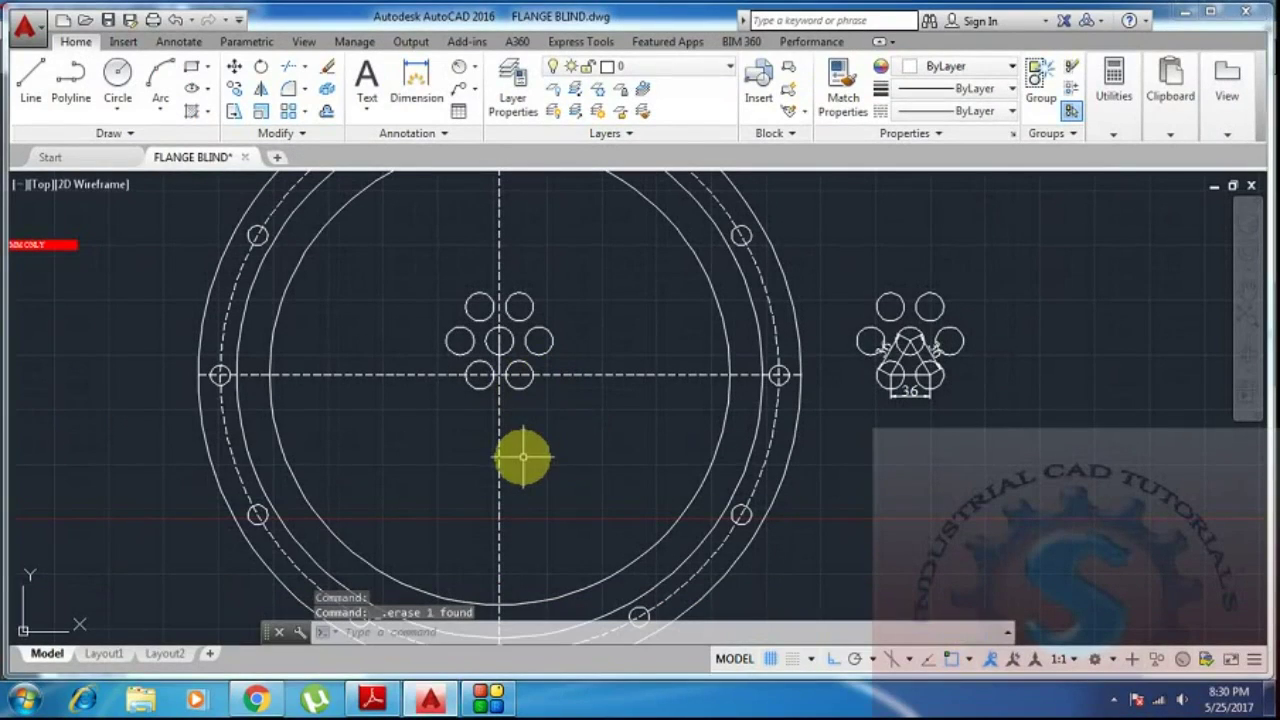
Copy the six-hole ring inside the flange one pitch to the right, from its lower-left hole's centre to its lower-right hole's centre.
{"action": "type", "text": "c"}
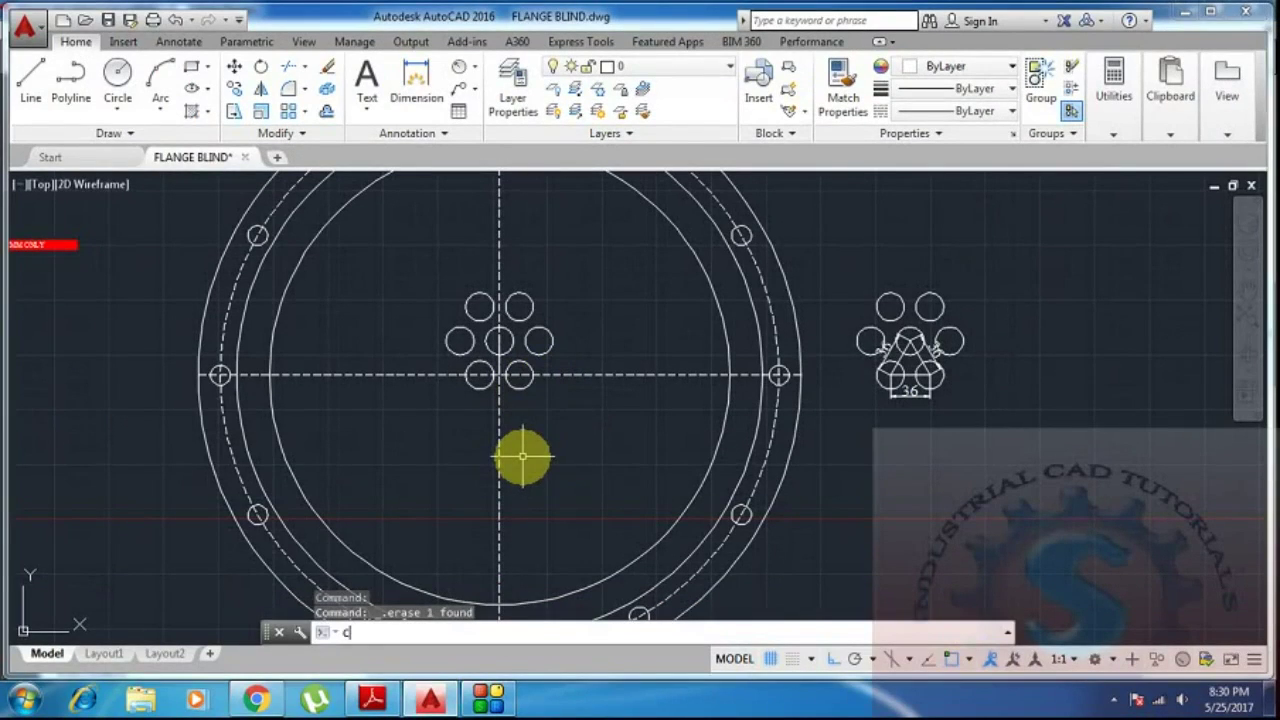
{"action": "type", "text": "t o"}
{"action": "key", "text": "Return"}
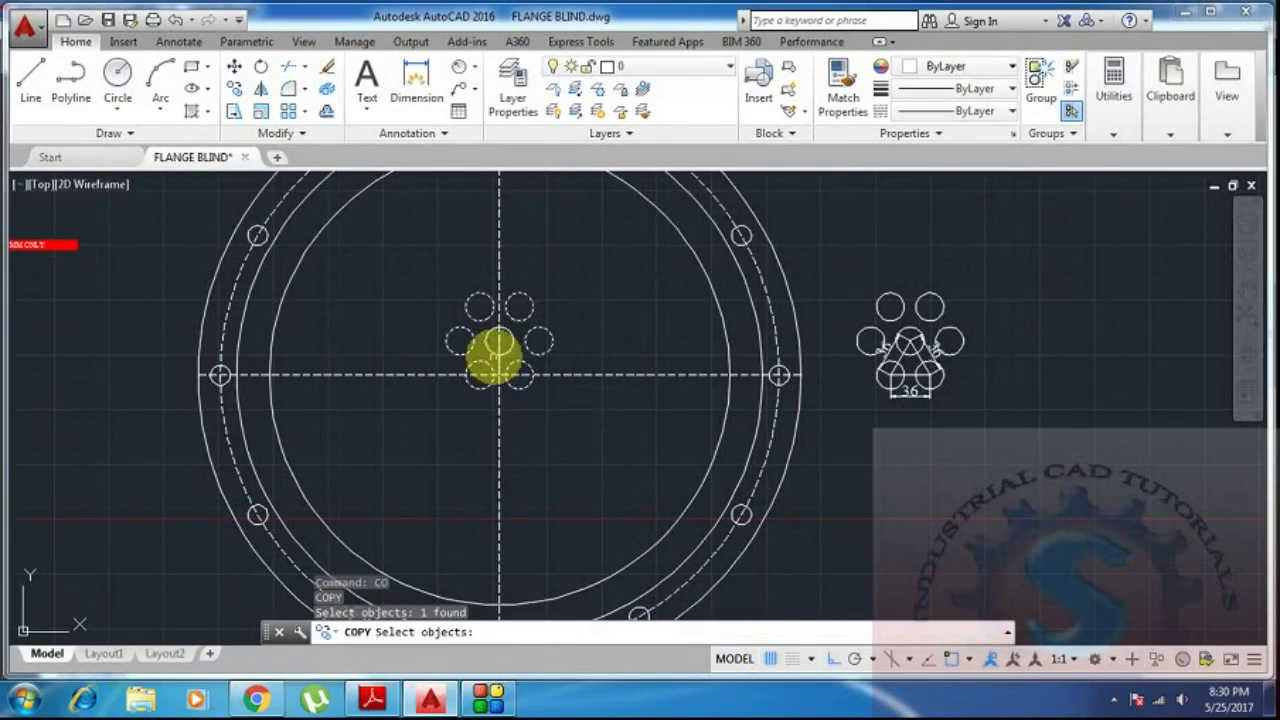
{"action": "key", "text": "Return"}
{"action": "left_click", "coordinate": [479, 375]}
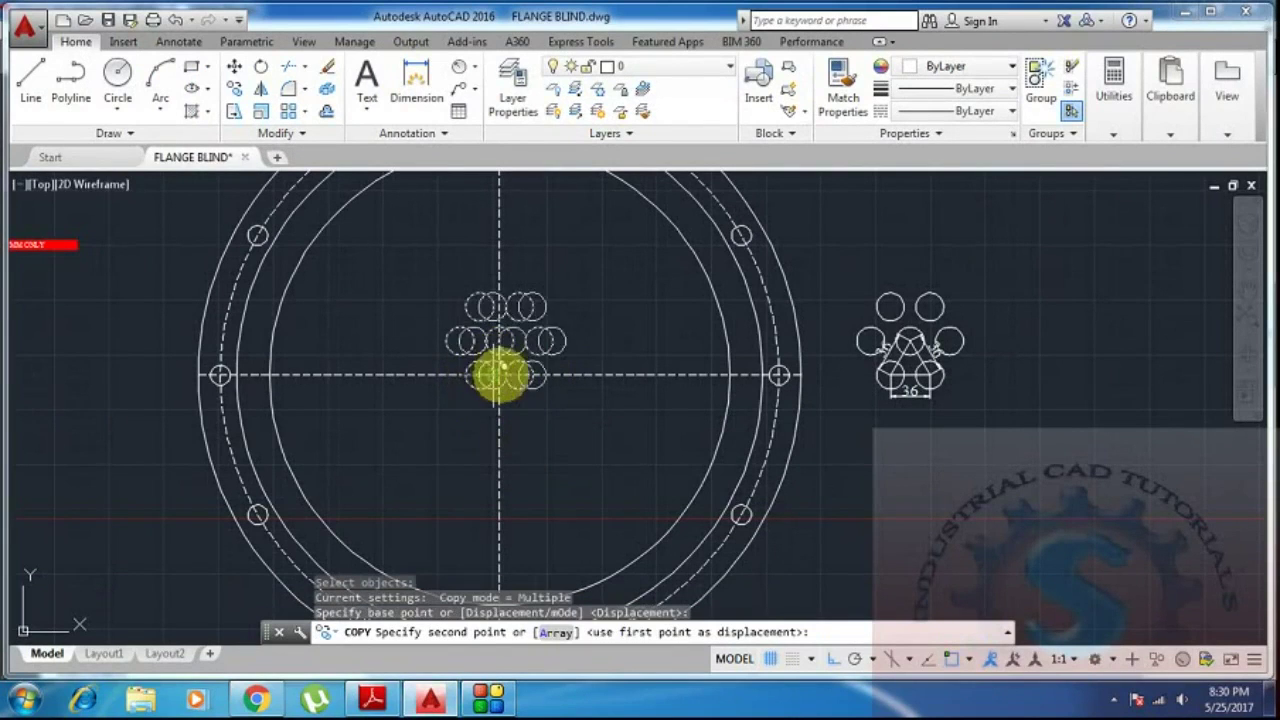
{"action": "scroll", "coordinate": [510, 378], "scroll_direction": "up", "scroll_amount": 5}
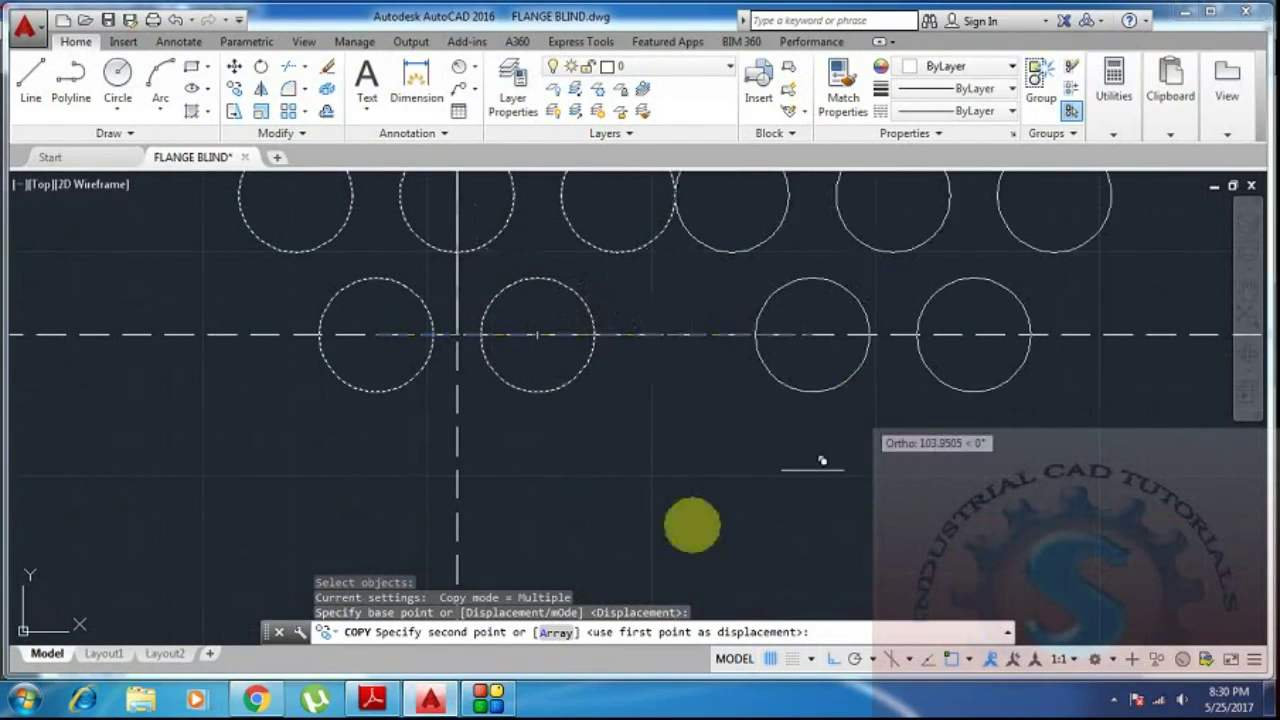
{"action": "scroll", "coordinate": [540, 340], "scroll_direction": "up", "scroll_amount": 4}
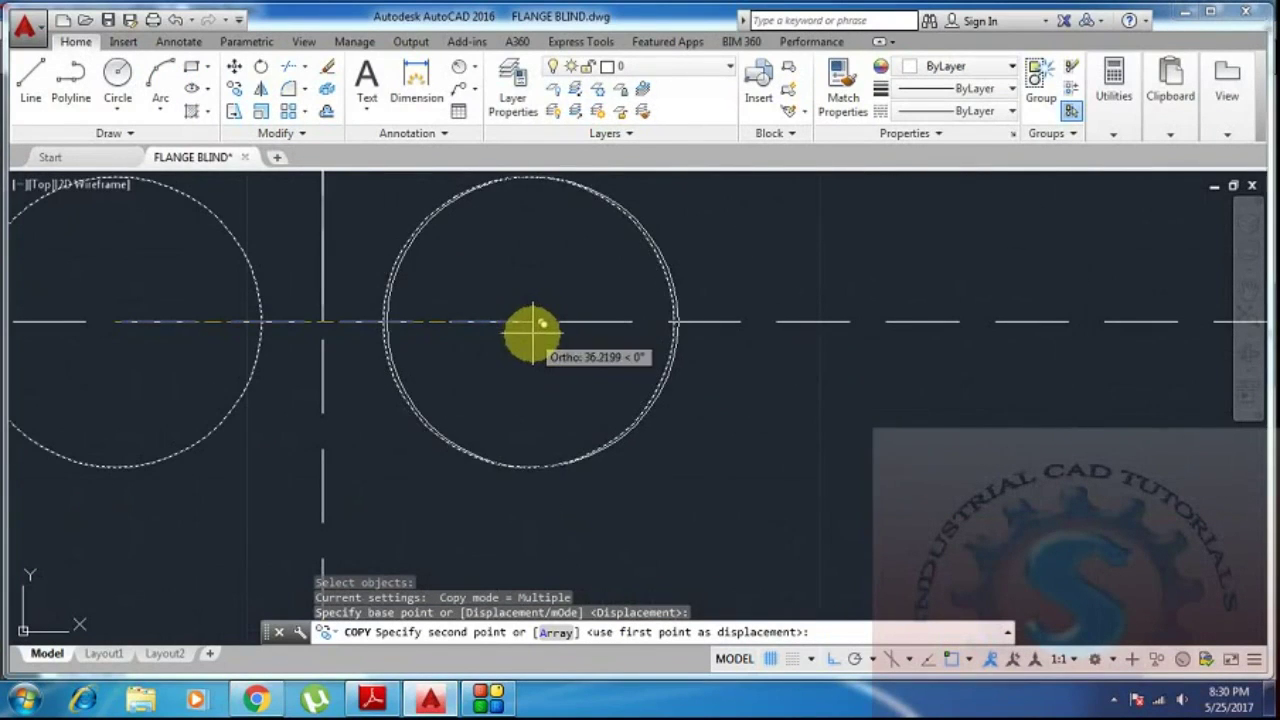
{"action": "scroll", "coordinate": [526, 325], "scroll_direction": "down", "scroll_amount": 5}
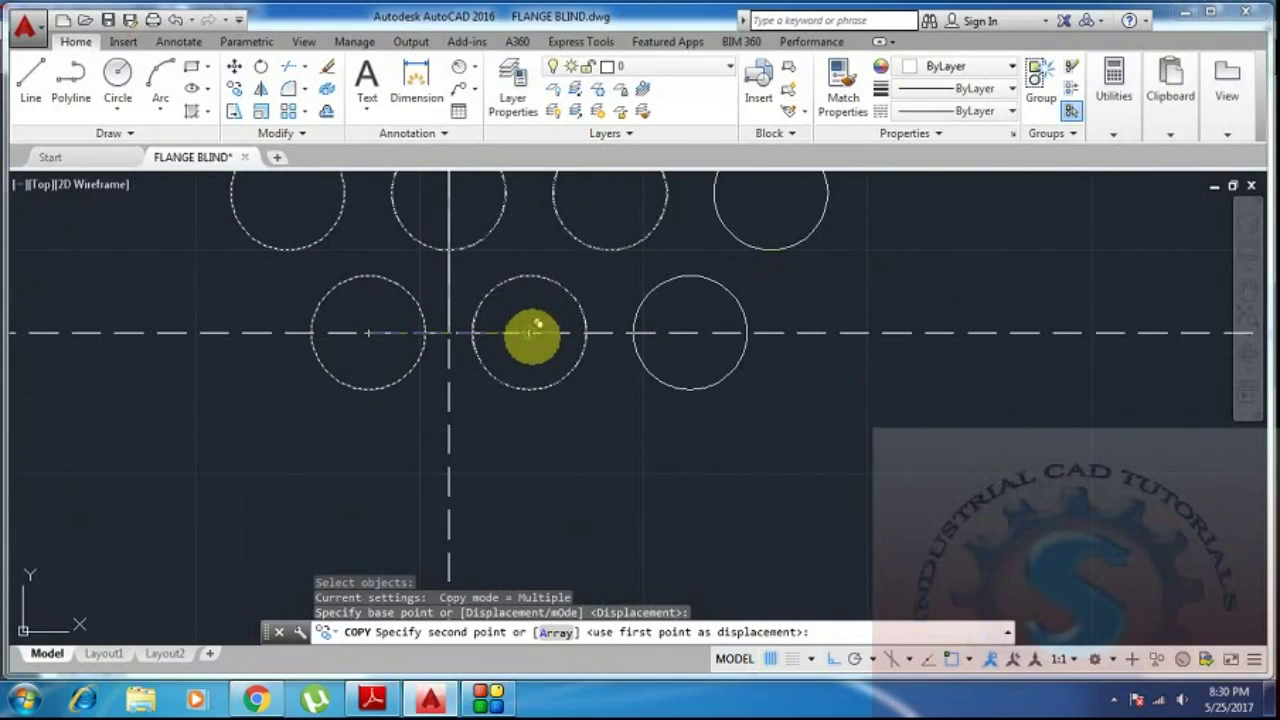
{"action": "left_click", "coordinate": [529, 340]}
Place three more copies of the six-hole ring rightward along the horizontal centreline, one hole pitch apart, and finish copying.
{"action": "scroll", "coordinate": [622, 385], "scroll_direction": "down", "scroll_amount": 5}
{"action": "scroll", "coordinate": [673, 375], "scroll_direction": "up", "scroll_amount": 4}
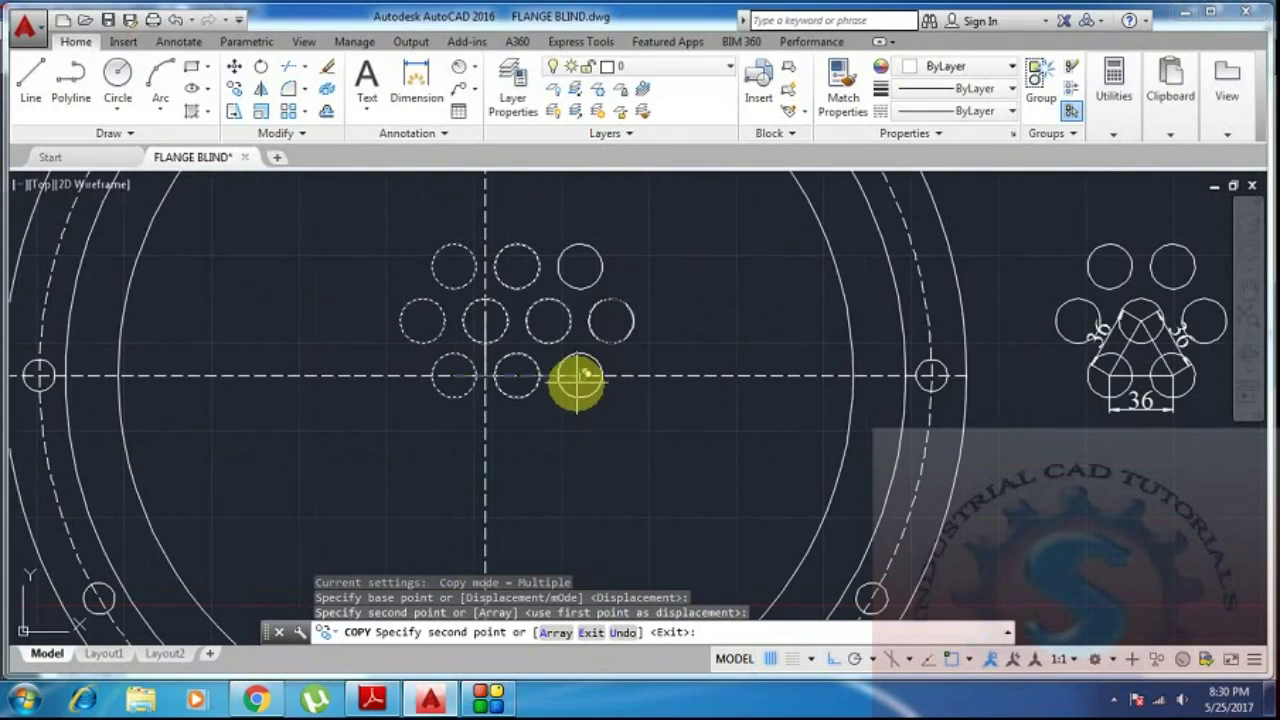
{"action": "left_click", "coordinate": [580, 375]}
{"action": "scroll", "coordinate": [640, 375], "scroll_direction": "down", "scroll_amount": 3}
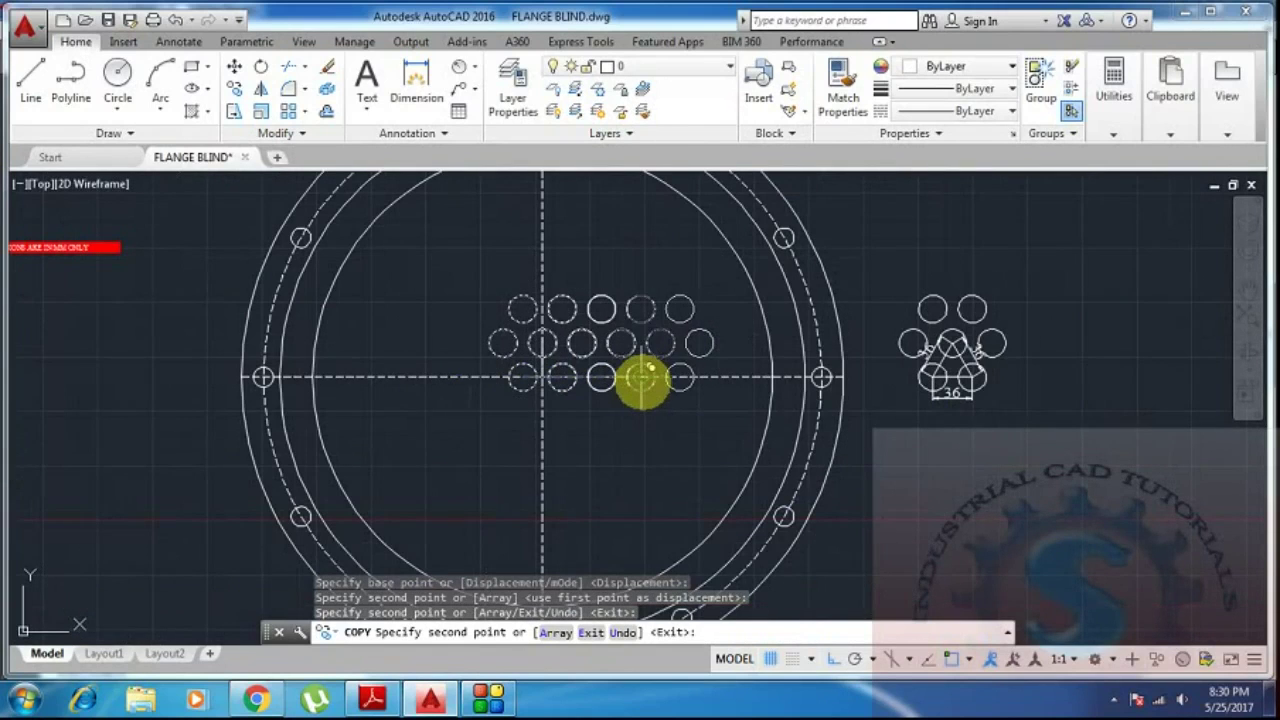
{"action": "left_click", "coordinate": [642, 375]}
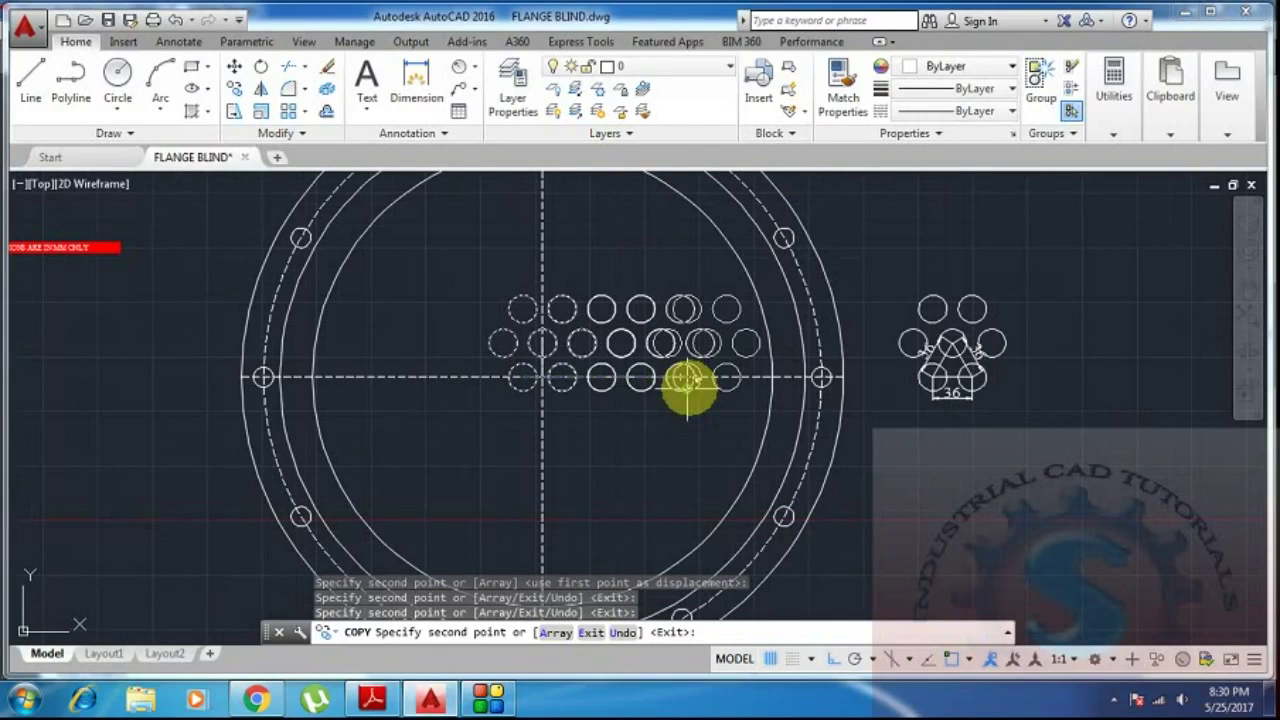
{"action": "scroll", "coordinate": [680, 378], "scroll_direction": "up", "scroll_amount": 4}
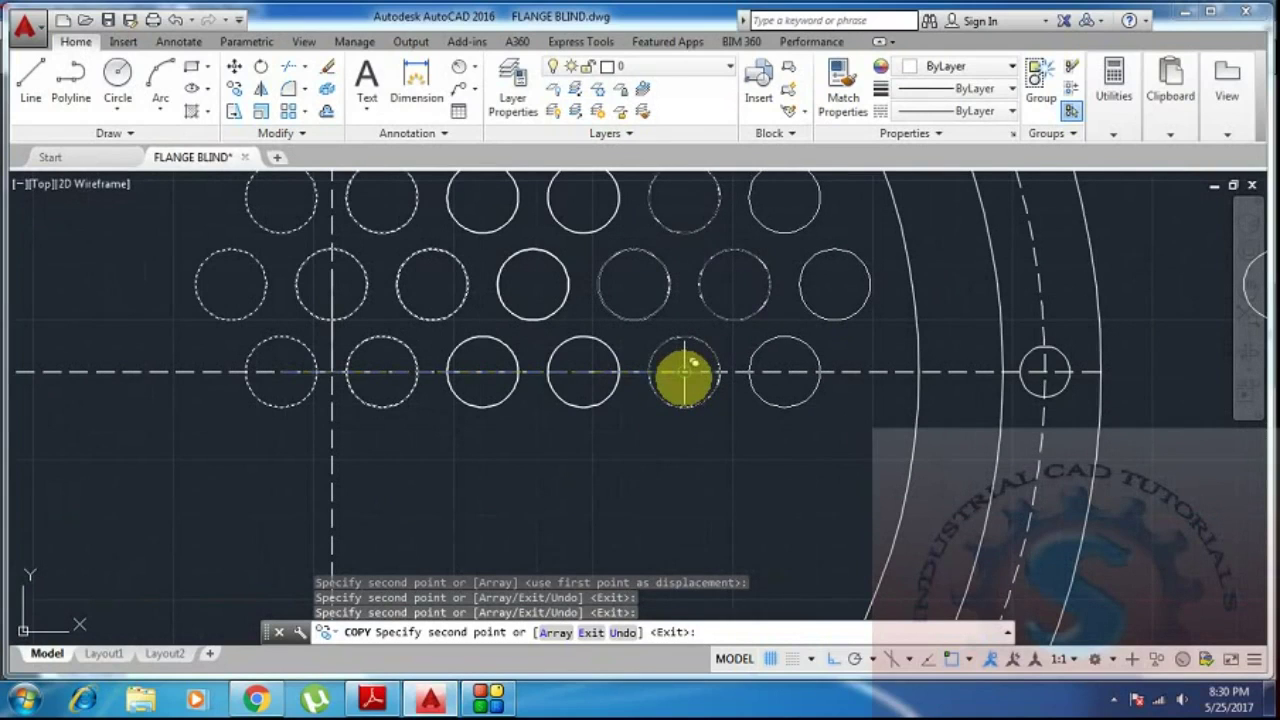
{"action": "scroll", "coordinate": [660, 455], "scroll_direction": "down", "scroll_amount": 5}
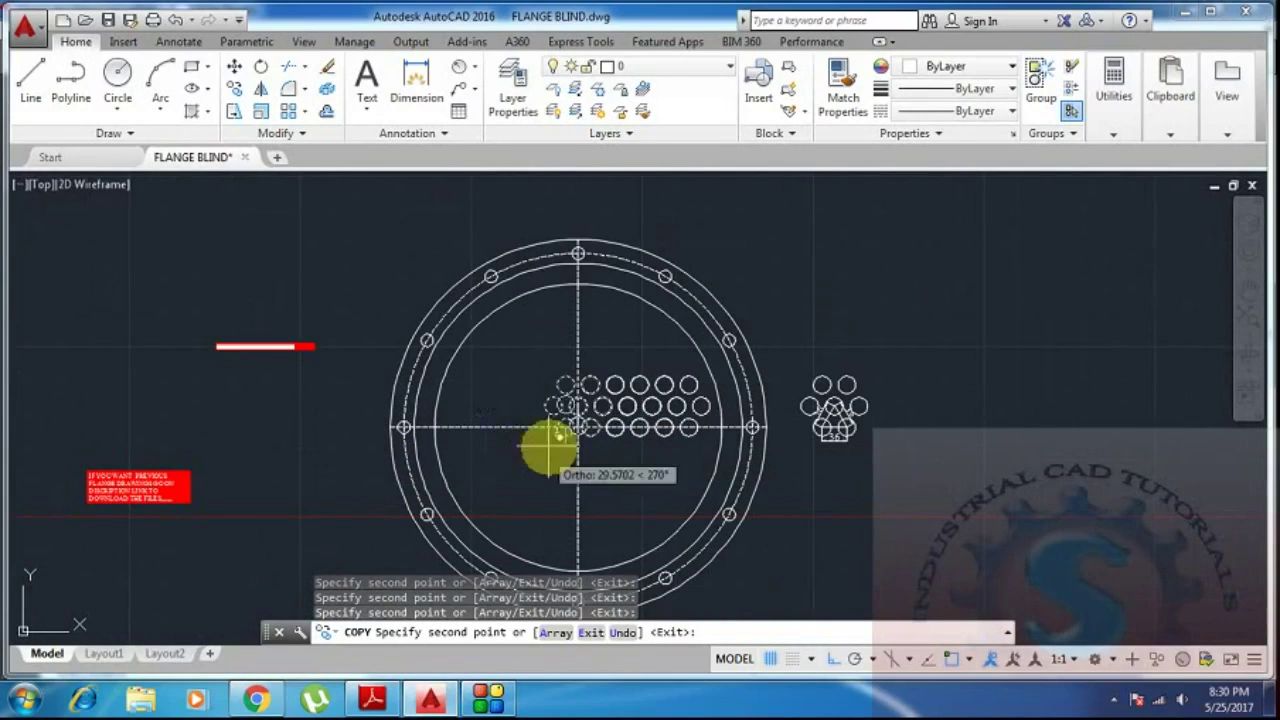
{"action": "scroll", "coordinate": [541, 420], "scroll_direction": "up", "scroll_amount": 5}
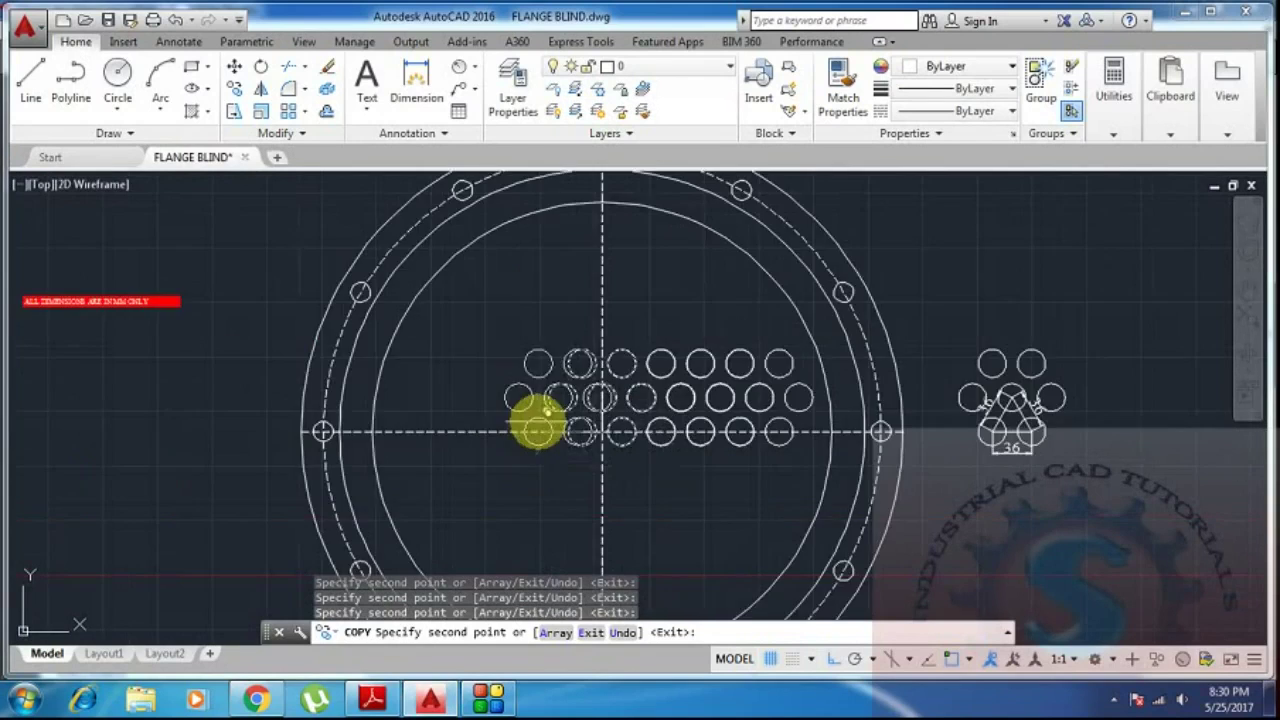
{"action": "key", "text": "Escape"}
Copy the original six-hole ring and its first copy one pitch left, using the hole centre just right of the vertical centreline as base point.
{"action": "scroll", "coordinate": [500, 385], "scroll_direction": "down", "scroll_amount": 2}
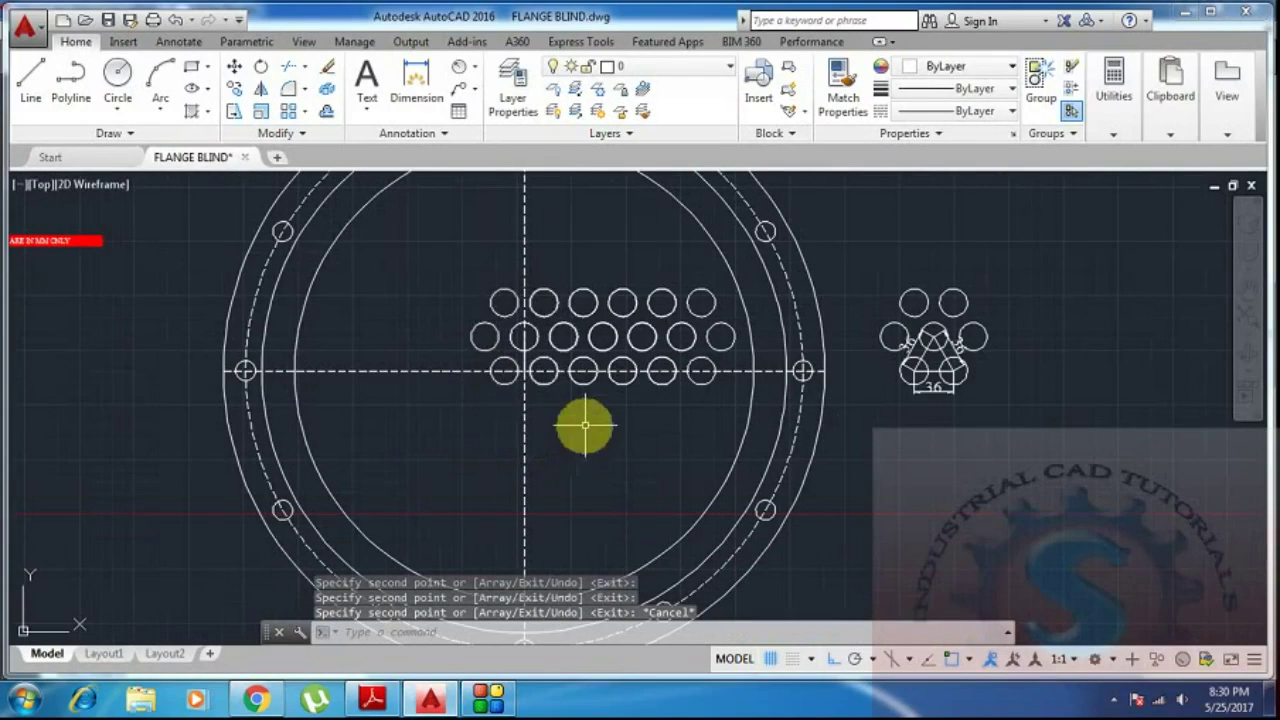
{"action": "scroll", "coordinate": [560, 450], "scroll_direction": "up", "scroll_amount": 1}
{"action": "scroll", "coordinate": [520, 471], "scroll_direction": "down", "scroll_amount": 3}
{"action": "scroll", "coordinate": [506, 460], "scroll_direction": "up", "scroll_amount": 2}
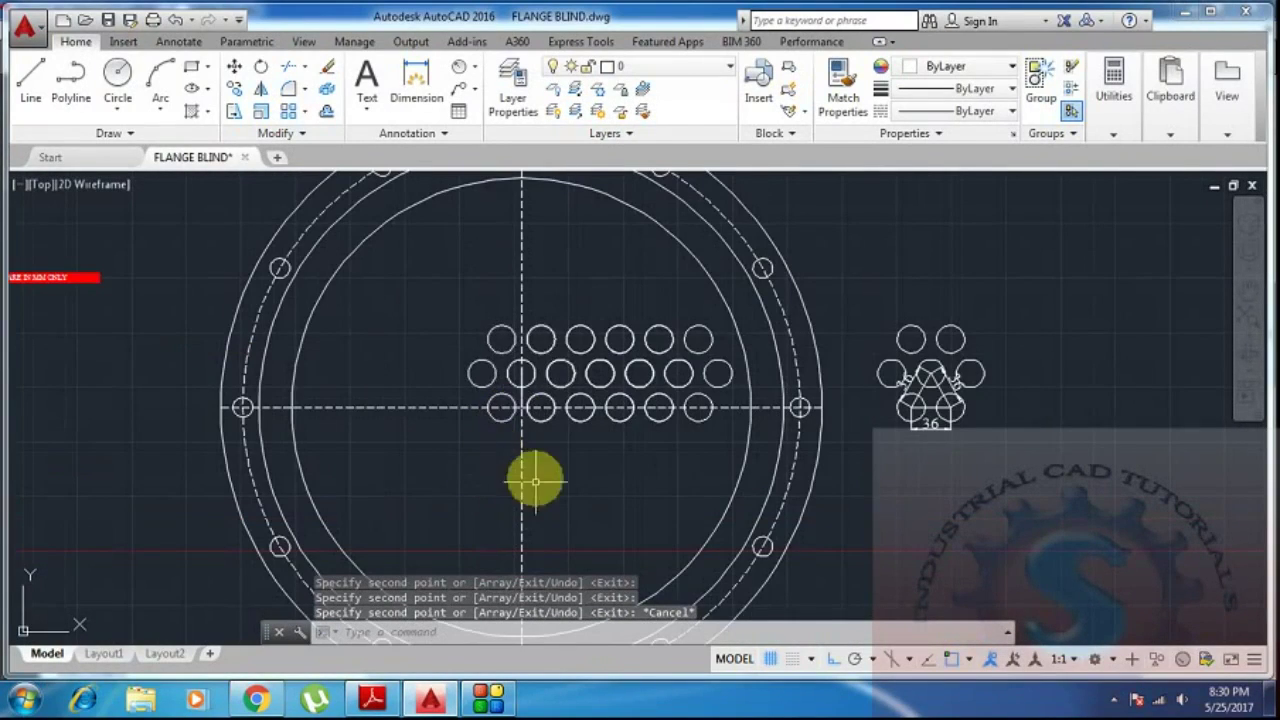
{"action": "type", "text": "co"}
{"action": "key", "text": "Return"}
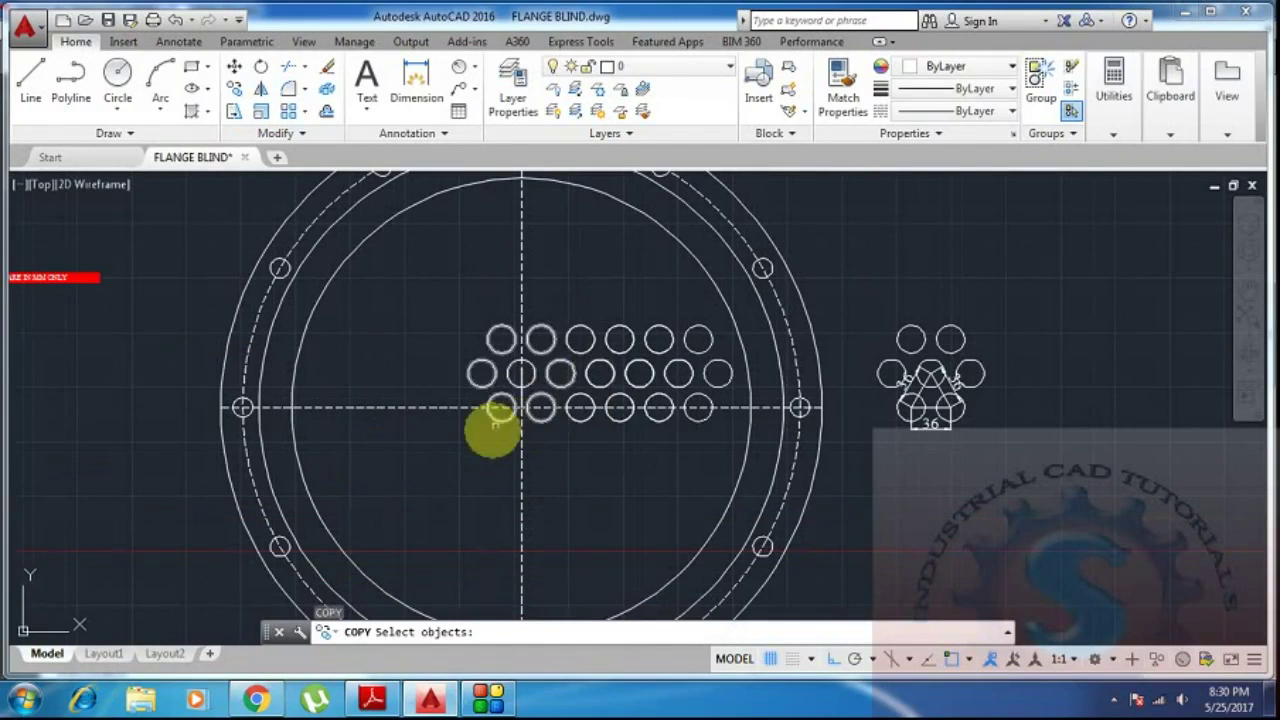
{"action": "scroll", "coordinate": [503, 420], "scroll_direction": "up", "scroll_amount": 2}
{"action": "left_click", "coordinate": [550, 408]}
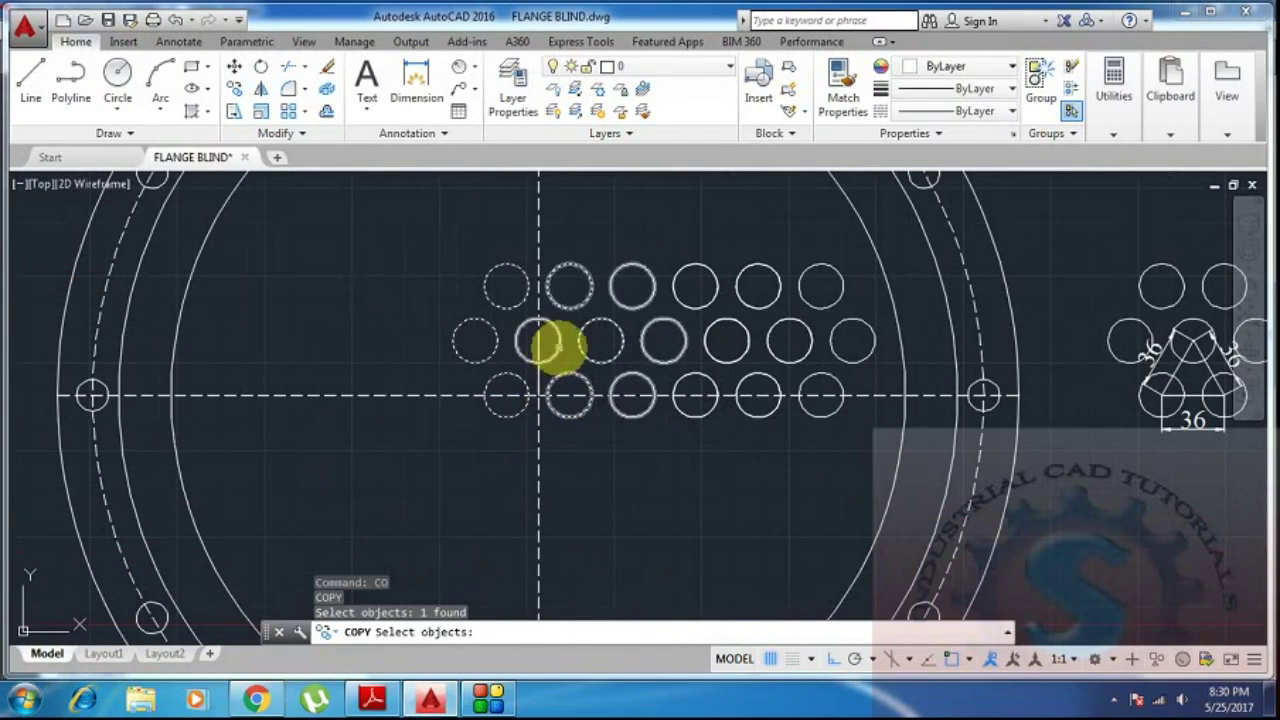
{"action": "left_click", "coordinate": [548, 343]}
{"action": "key", "text": "Return"}
{"action": "left_click", "coordinate": [572, 396]}
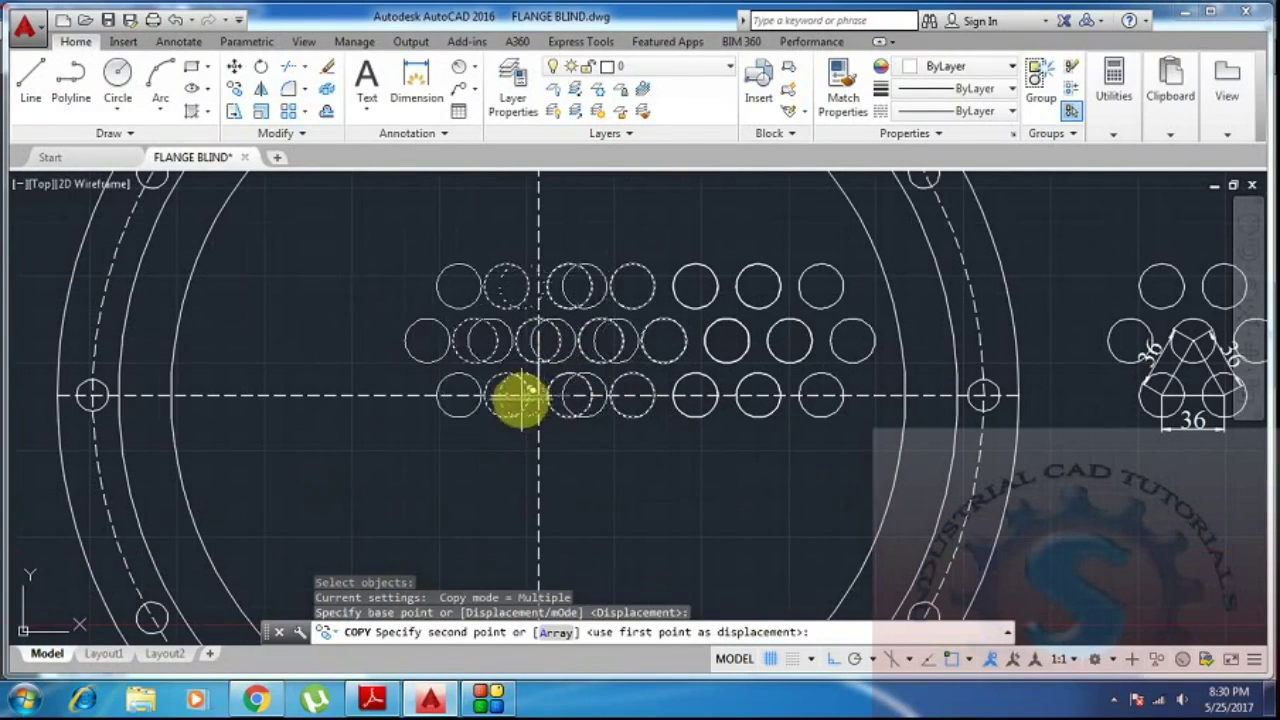
{"action": "left_click", "coordinate": [443, 396]}
Place three more copies of the two selected rings leftward along the horizontal centreline, one pitch apart, to fill the rows' left side.
{"action": "left_click", "coordinate": [440, 396]}
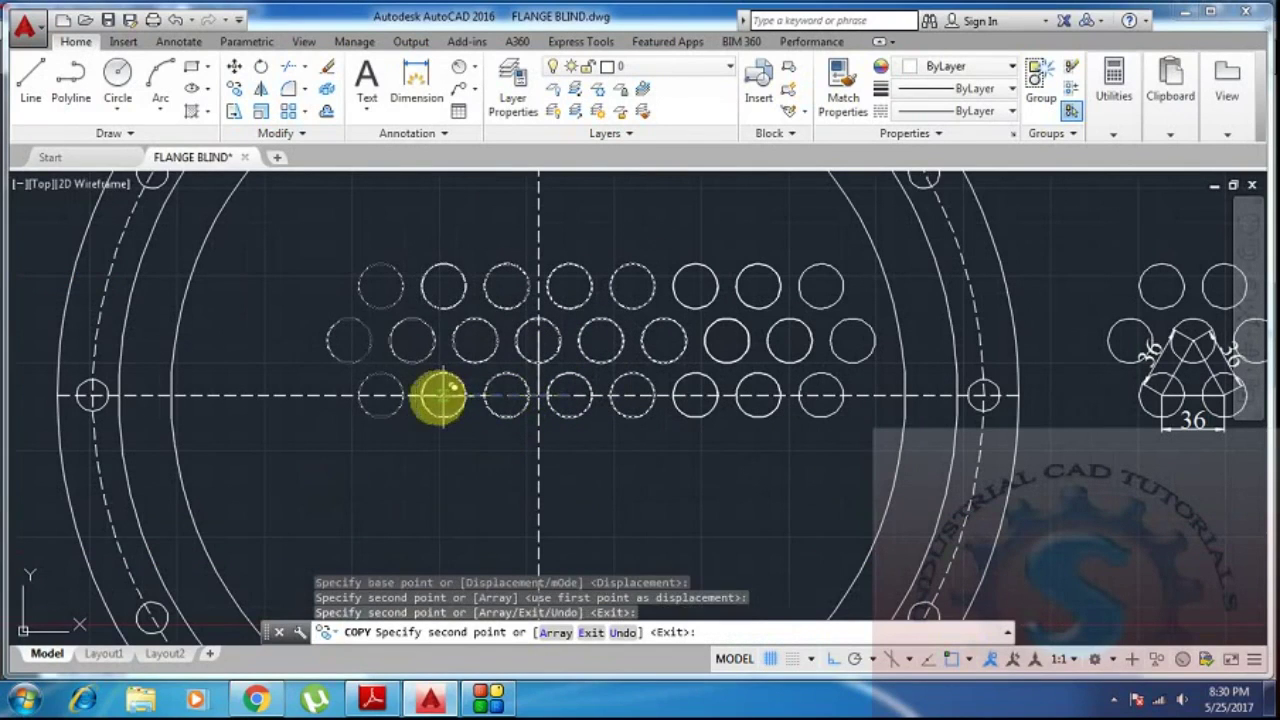
{"action": "left_click", "coordinate": [383, 396]}
{"action": "left_click", "coordinate": [319, 396]}
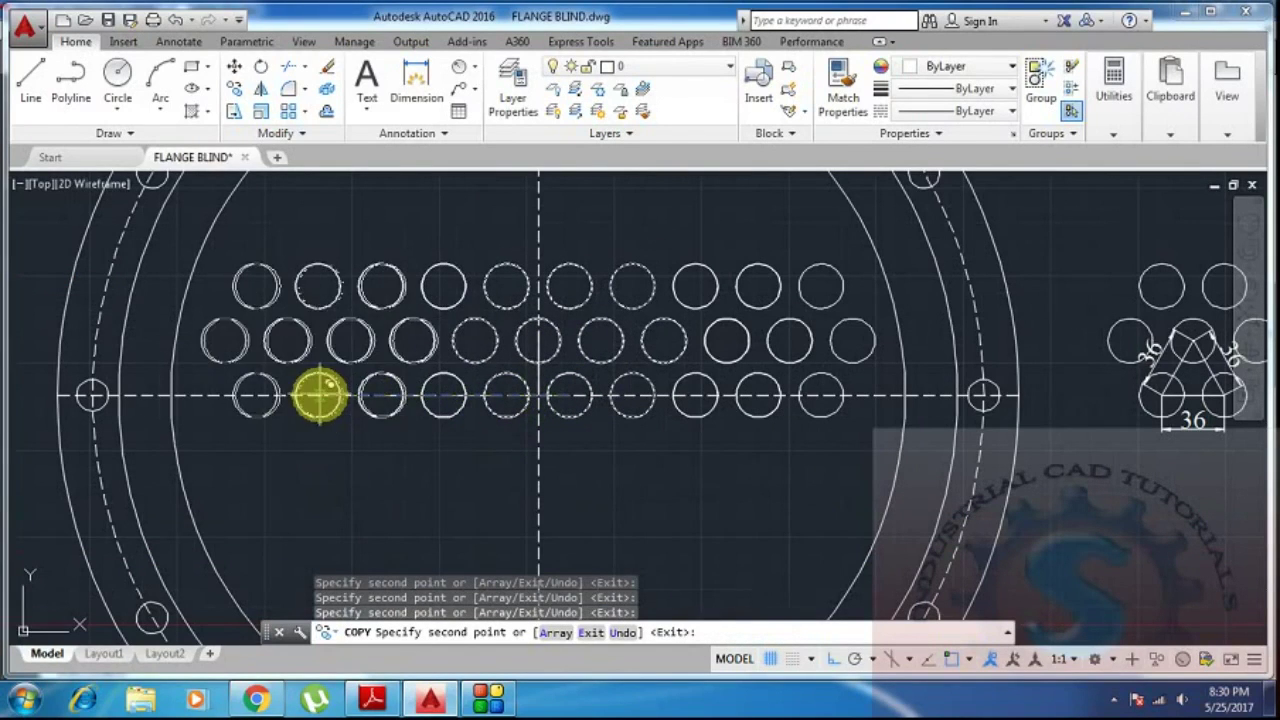
{"action": "scroll", "coordinate": [328, 428], "scroll_direction": "down", "scroll_amount": 3}
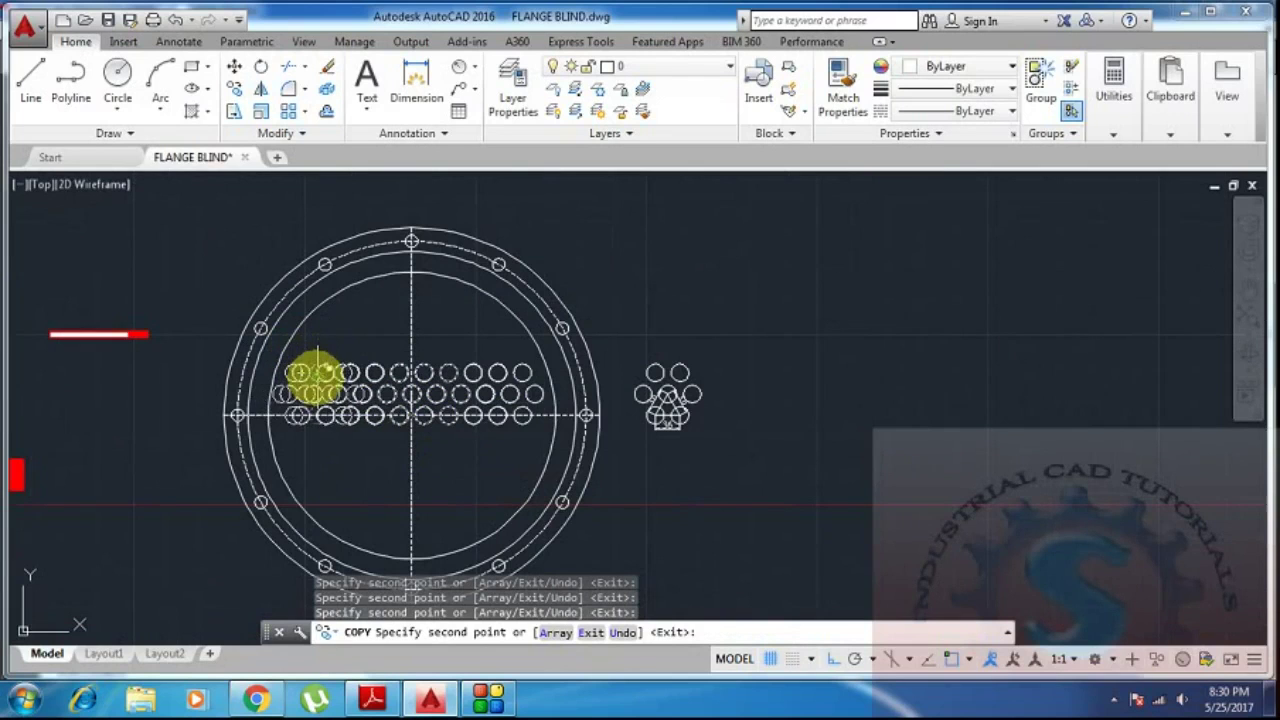
Place copies of the two selected rings along the second hole row above the horizontal centreline, one pitch apart, to fill two more rows.
{"action": "scroll", "coordinate": [320, 370], "scroll_direction": "up", "scroll_amount": 5}
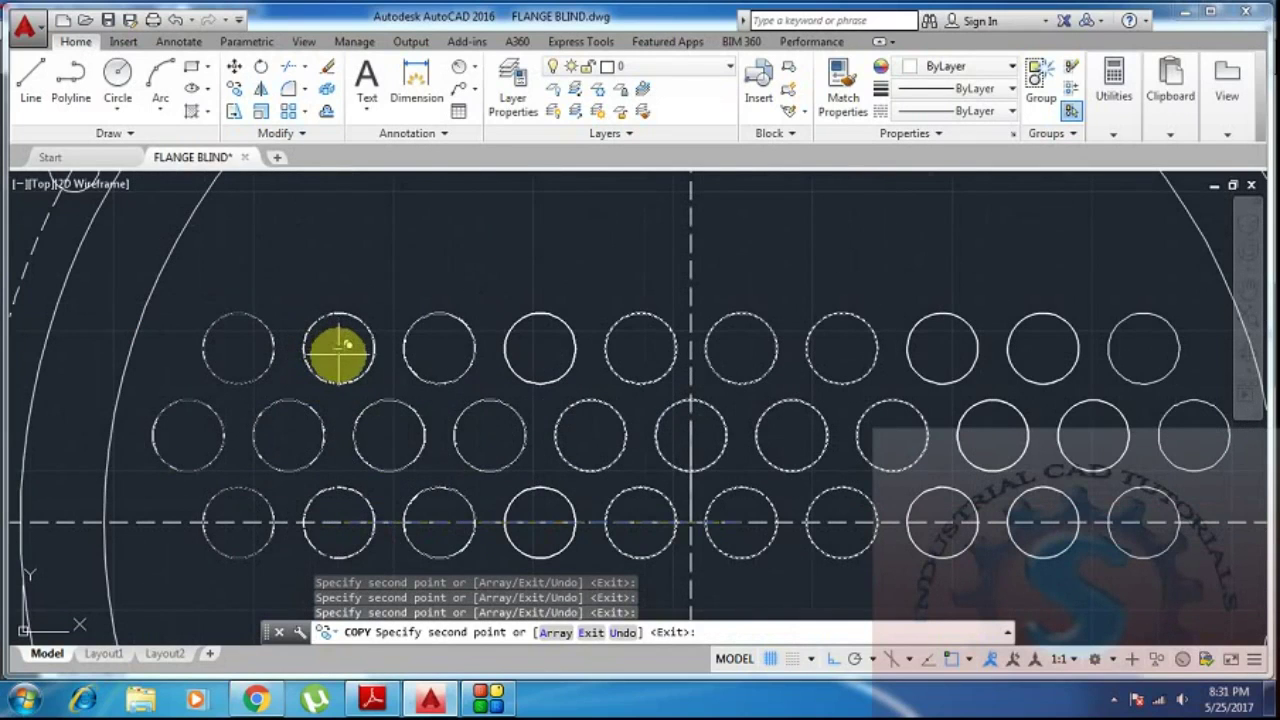
{"action": "scroll", "coordinate": [340, 350], "scroll_direction": "down", "scroll_amount": 2}
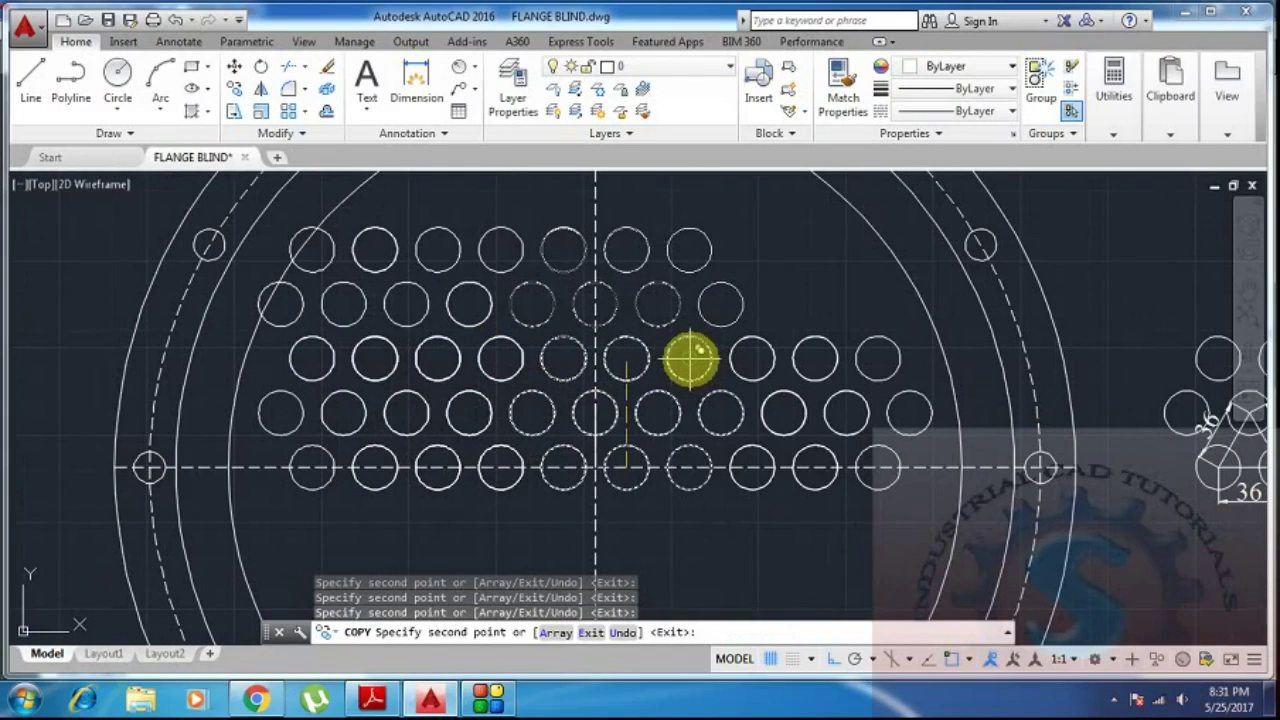
{"action": "left_click", "coordinate": [814, 360]}
{"action": "scroll", "coordinate": [755, 428], "scroll_direction": "down", "scroll_amount": 3}
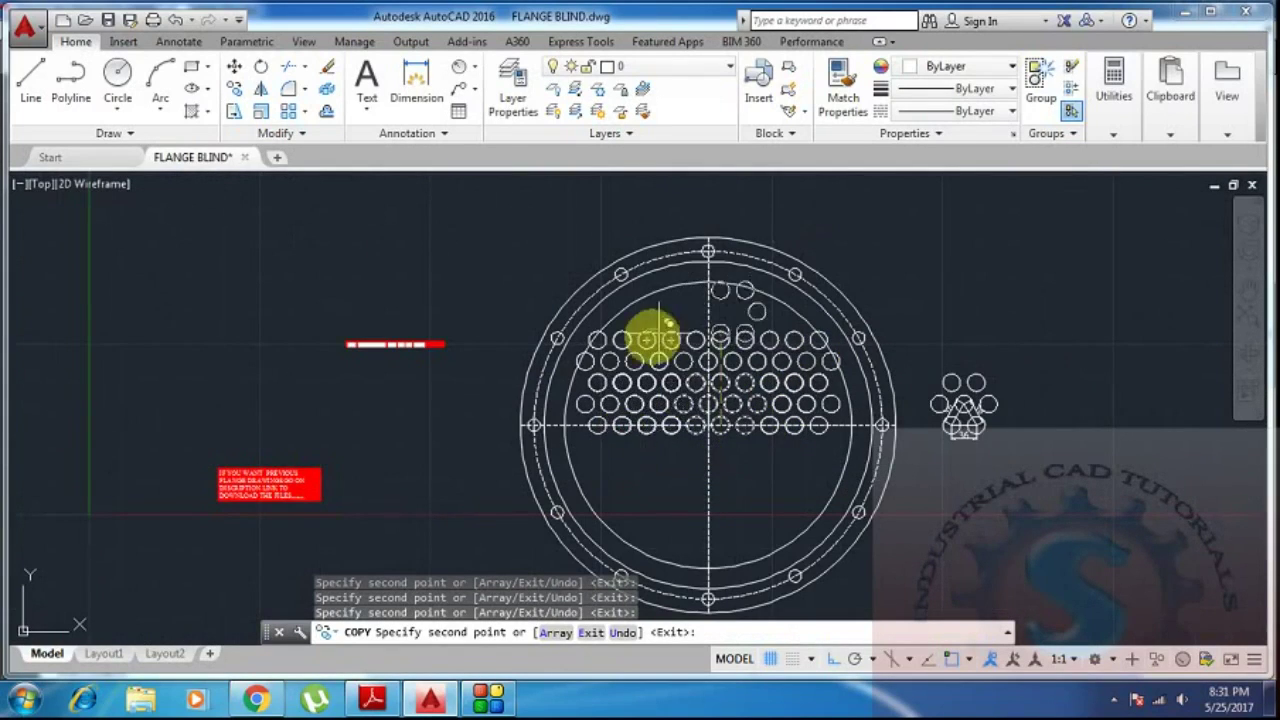
Place further ring copies along the fourth hole row above the horizontal centreline to fill the top two rows, and finish copying.
{"action": "scroll", "coordinate": [655, 333], "scroll_direction": "up", "scroll_amount": 4}
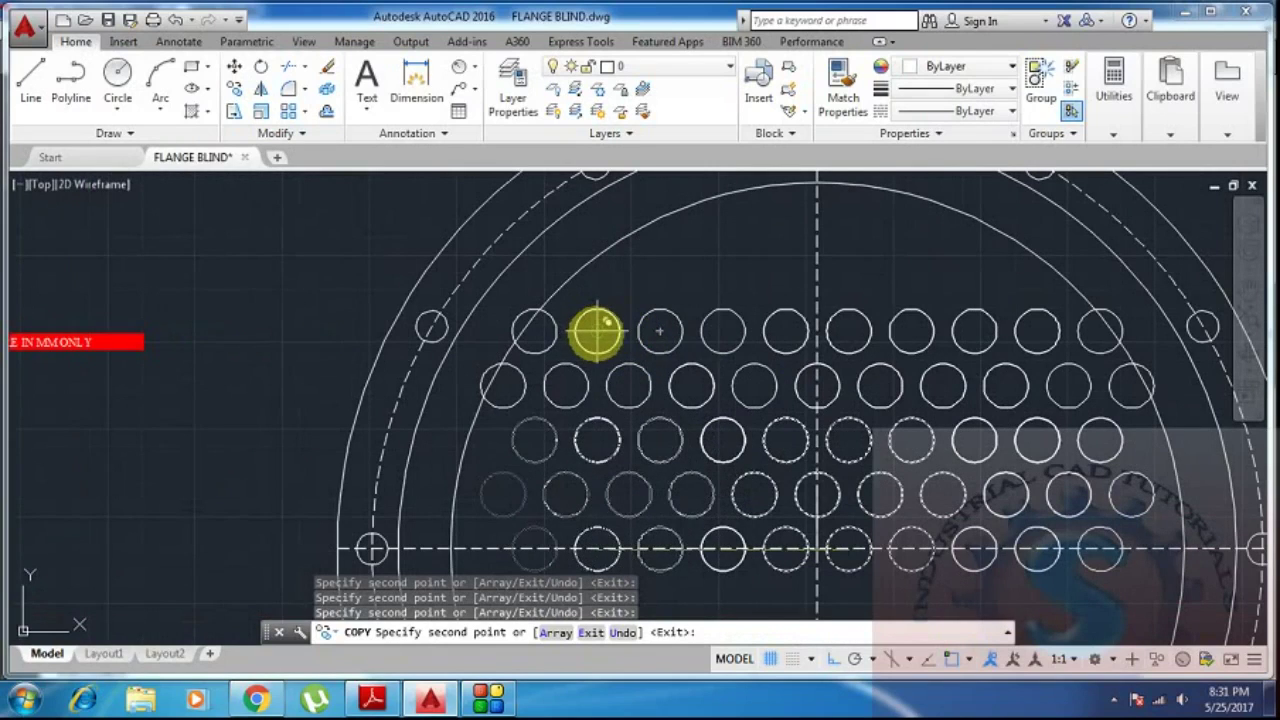
{"action": "middle_click_drag", "start_coordinate": [1091, 330], "coordinate": [826, 347]}
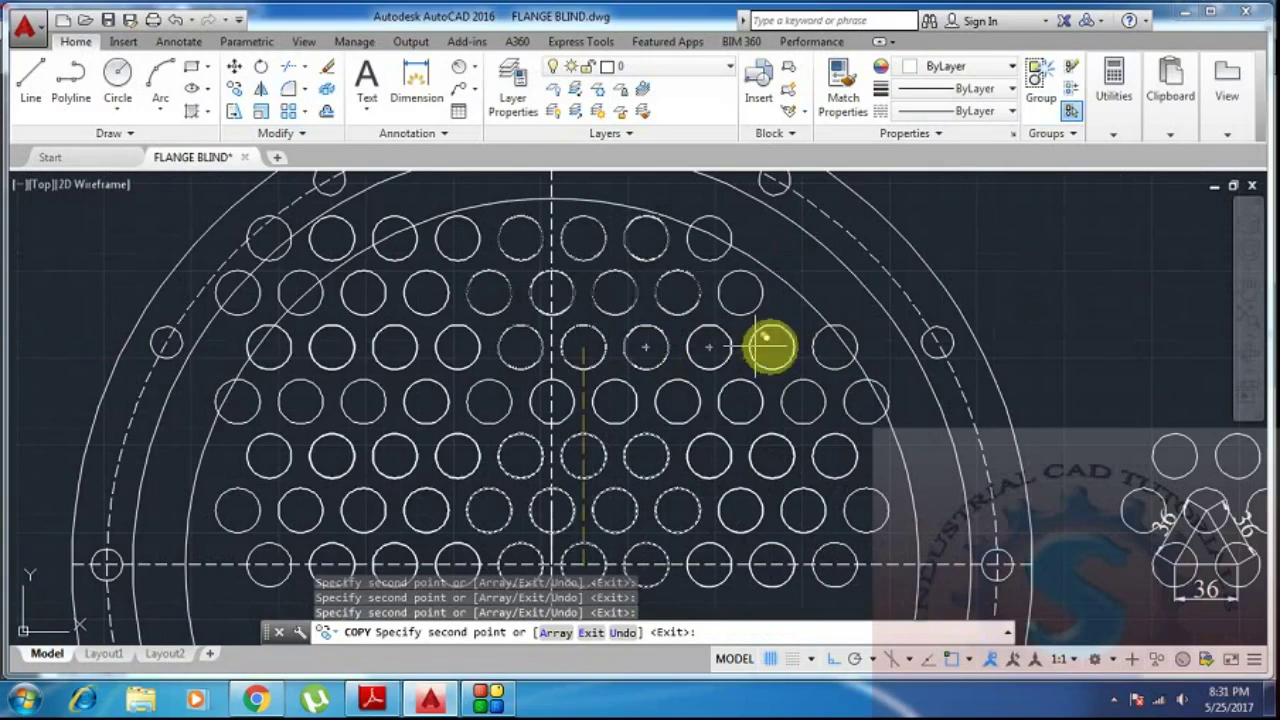
{"action": "scroll", "coordinate": [770, 347], "scroll_direction": "down", "scroll_amount": 4}
{"action": "key", "text": "Escape"}
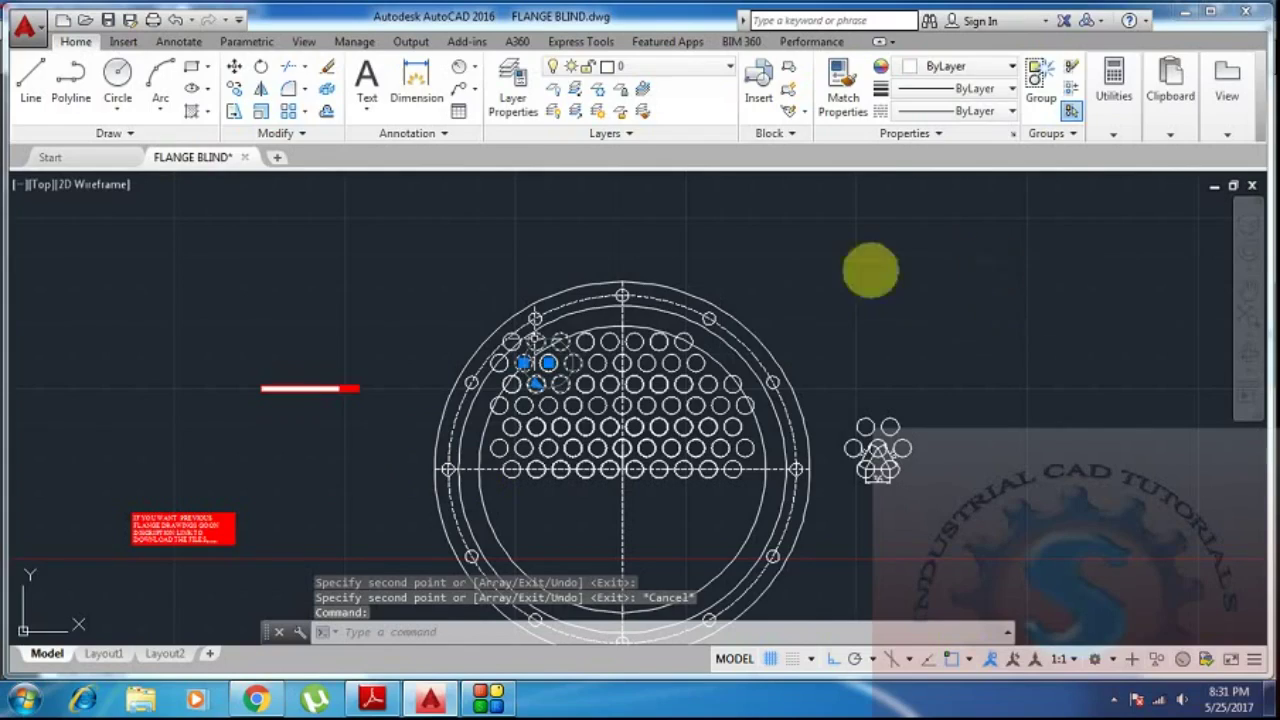
{"action": "key", "text": "Escape"}
Erase the surplus tube holes at the upper-left end of the top two rows, where they cross the inner circle.
{"action": "scroll", "coordinate": [490, 385], "scroll_direction": "up", "scroll_amount": 2}
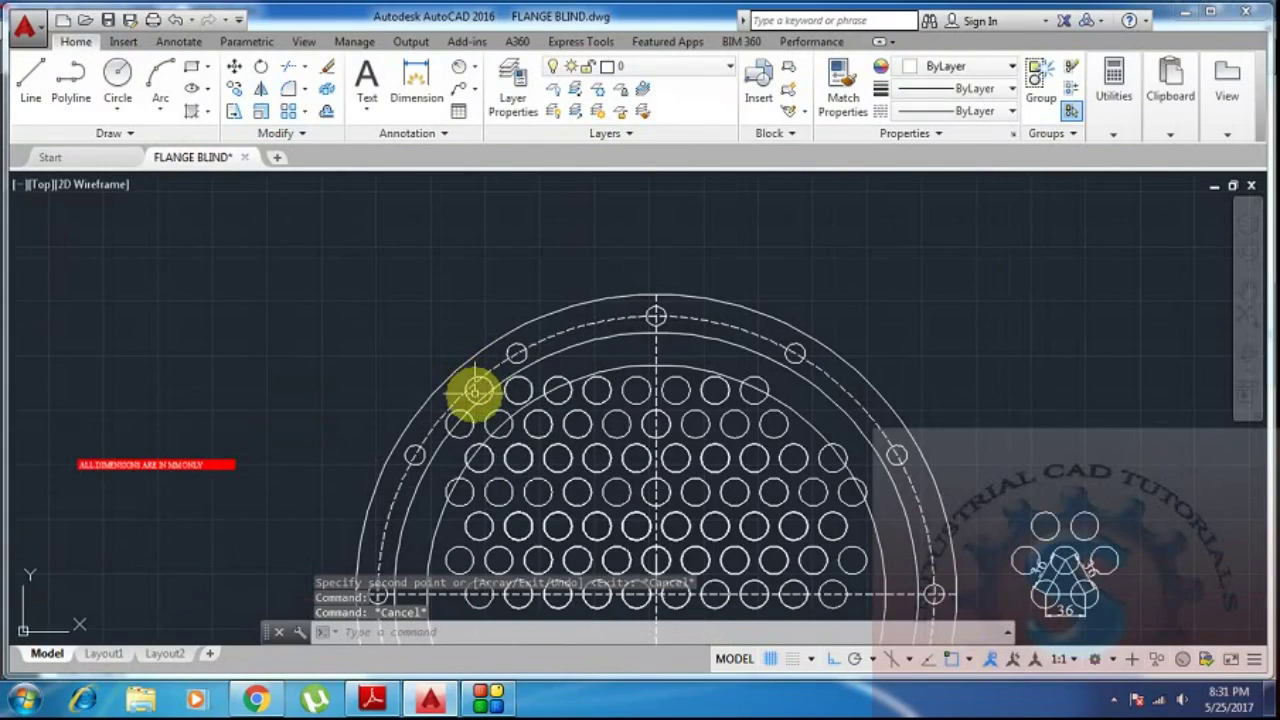
{"action": "left_click", "coordinate": [477, 394]}
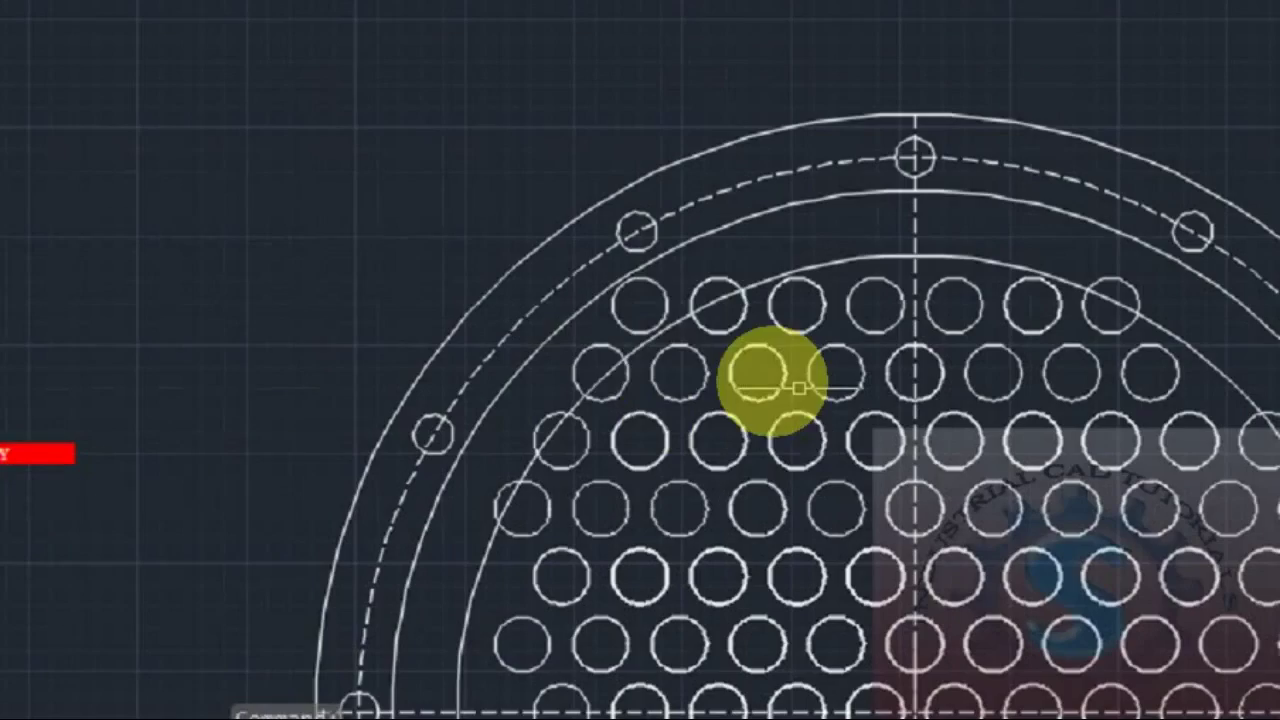
{"action": "left_click", "coordinate": [512, 398]}
{"action": "key", "text": "Delete"}
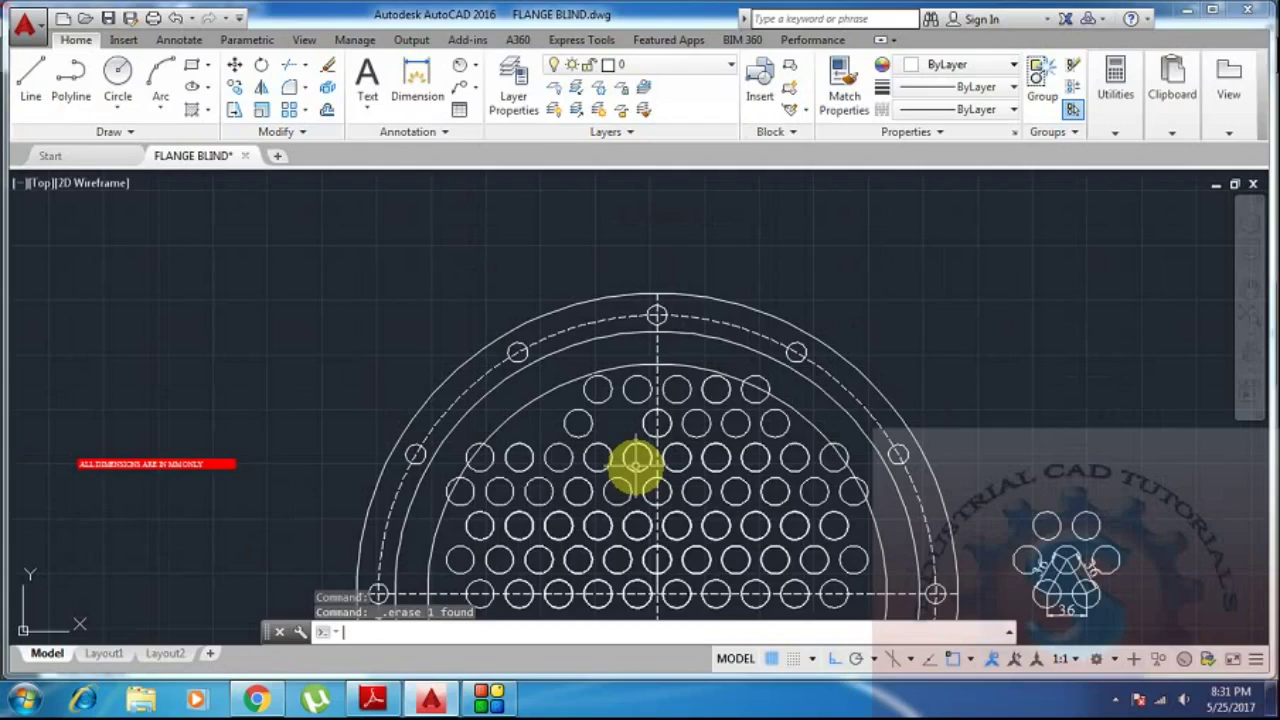
Mirror the hole rings above the horizontal centreline about that centreline into the flange's lower half, keeping the source objects.
{"action": "scroll", "coordinate": [634, 457], "scroll_direction": "down", "scroll_amount": 5}
{"action": "scroll", "coordinate": [620, 420], "scroll_direction": "up", "scroll_amount": 2}
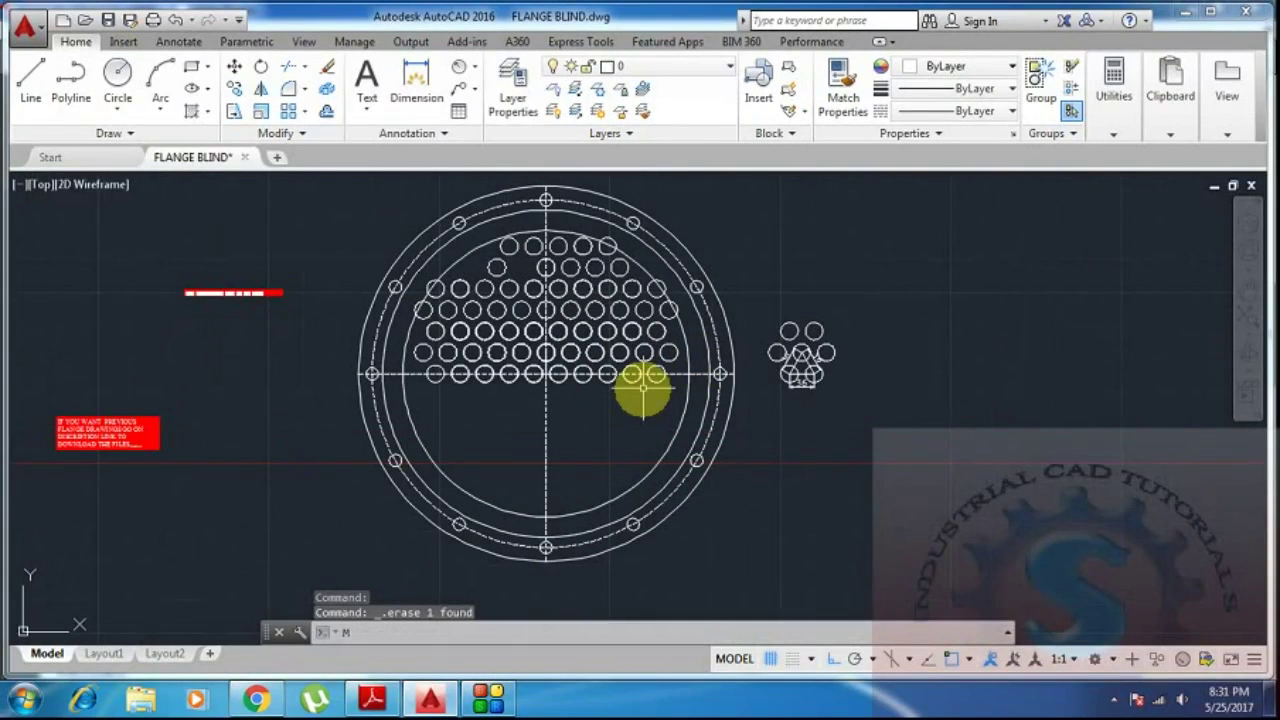
{"action": "type", "text": "I"}
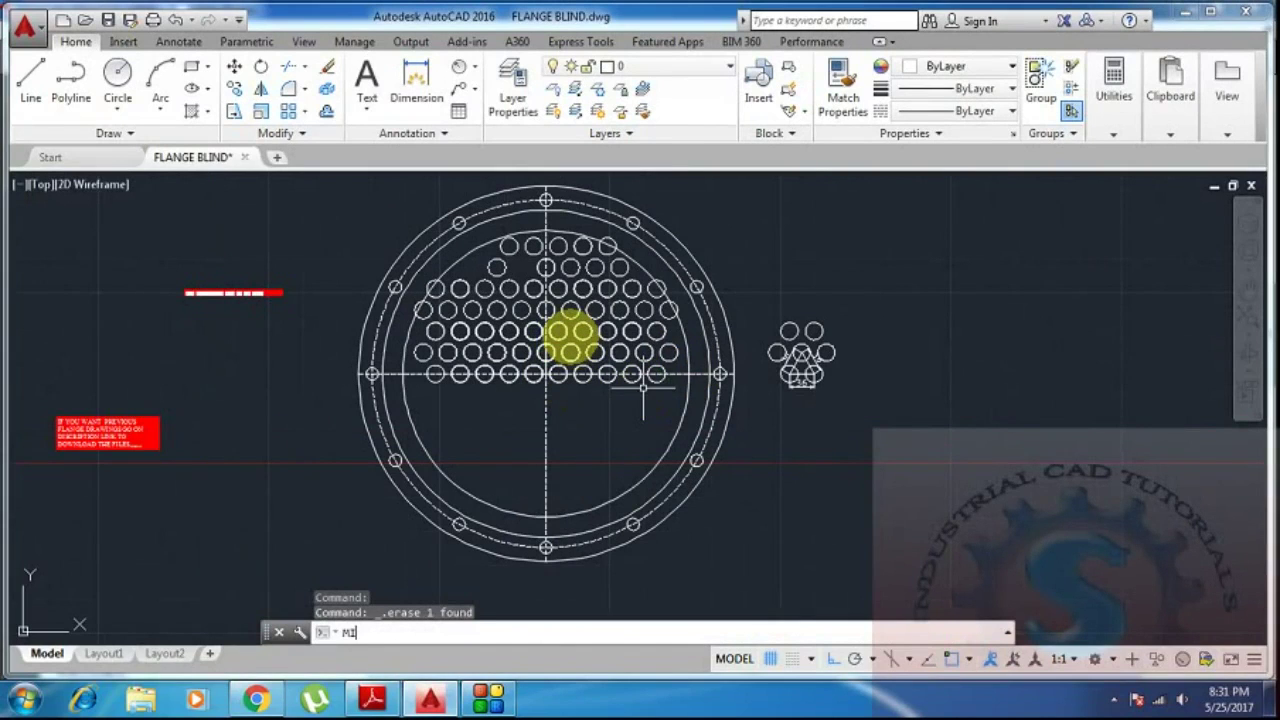
{"action": "key", "text": "Return"}
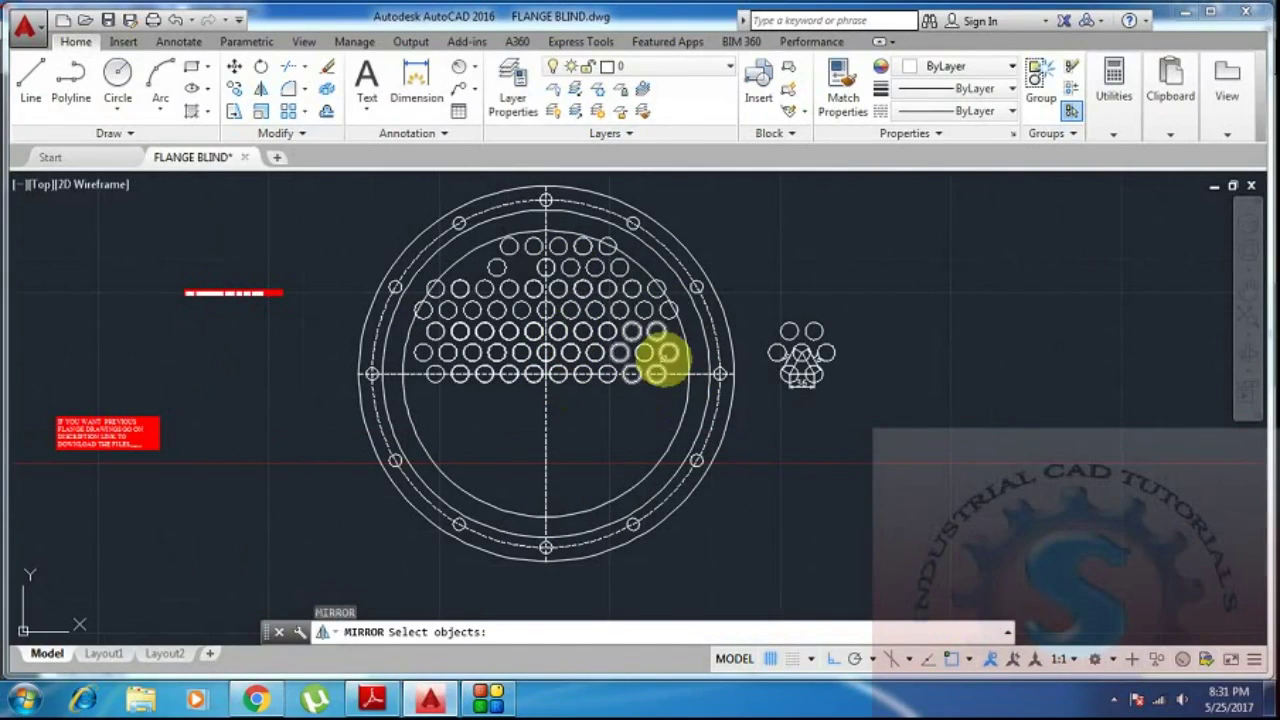
{"action": "scroll", "coordinate": [669, 353], "scroll_direction": "up", "scroll_amount": 2}
{"action": "left_click", "coordinate": [655, 350]}
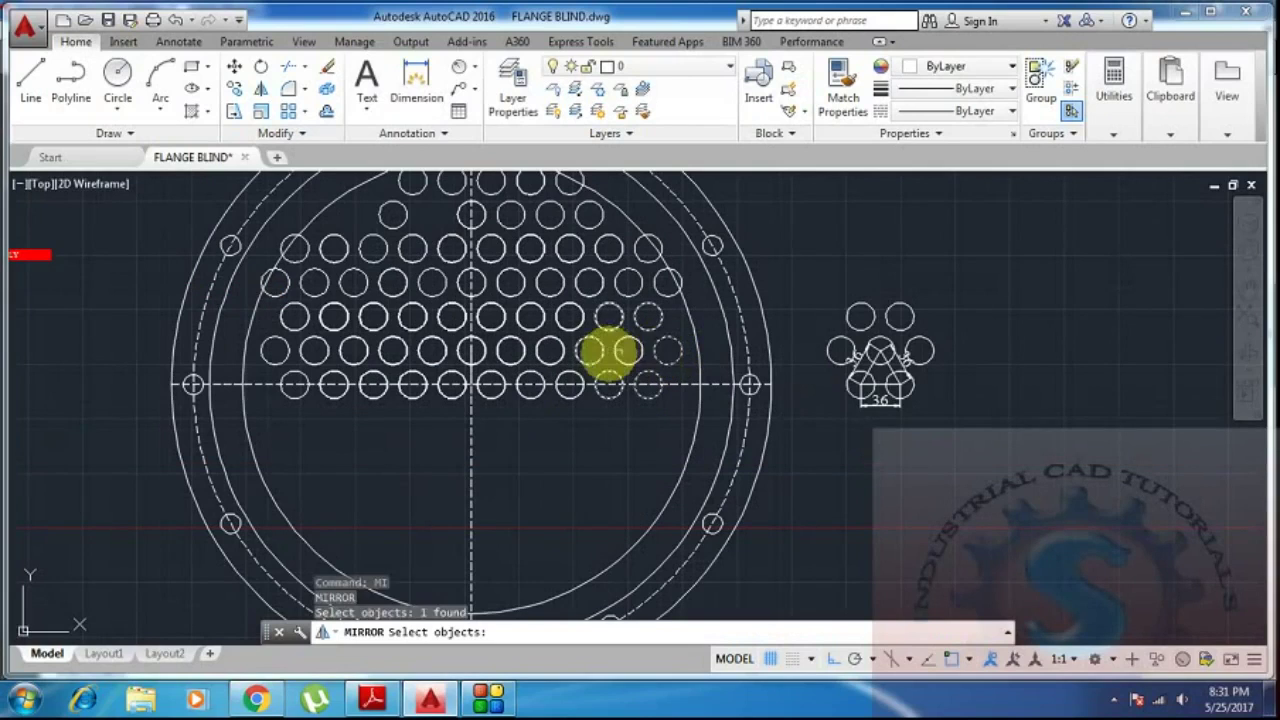
{"action": "left_click", "coordinate": [594, 350]}
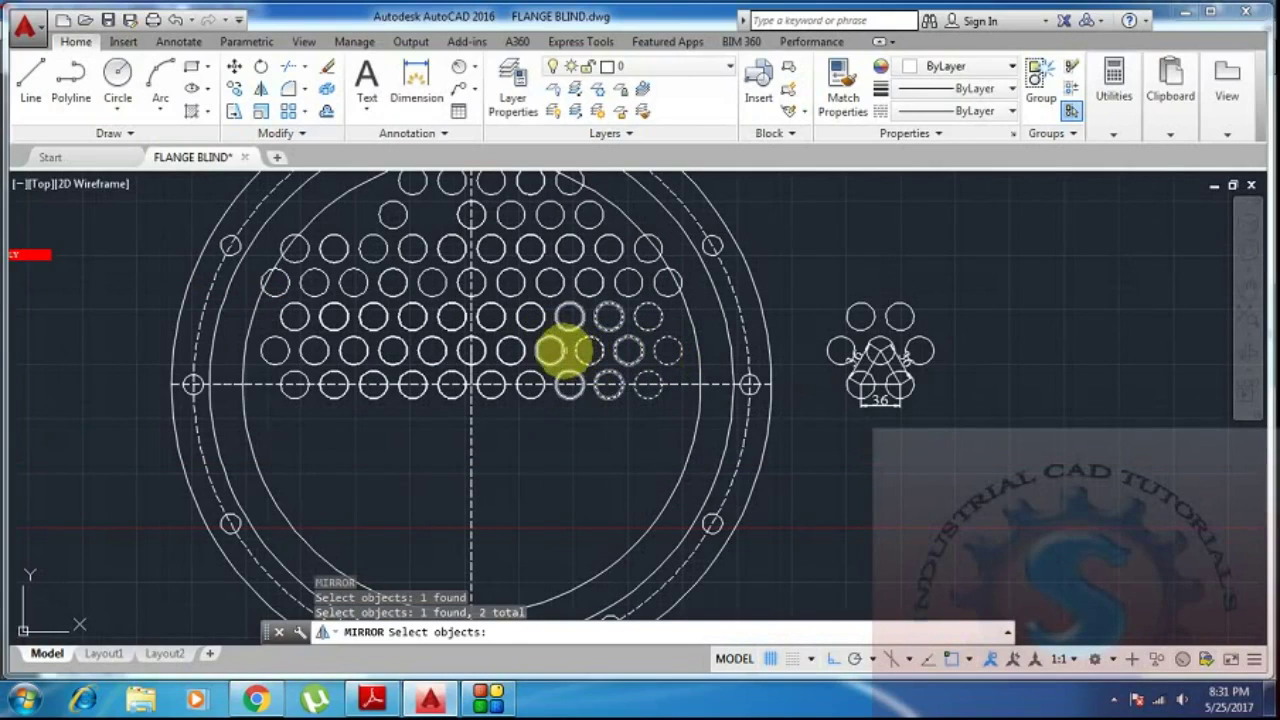
{"action": "left_click", "coordinate": [530, 347]}
{"action": "left_click", "coordinate": [514, 340]}
{"action": "left_click", "coordinate": [512, 318]}
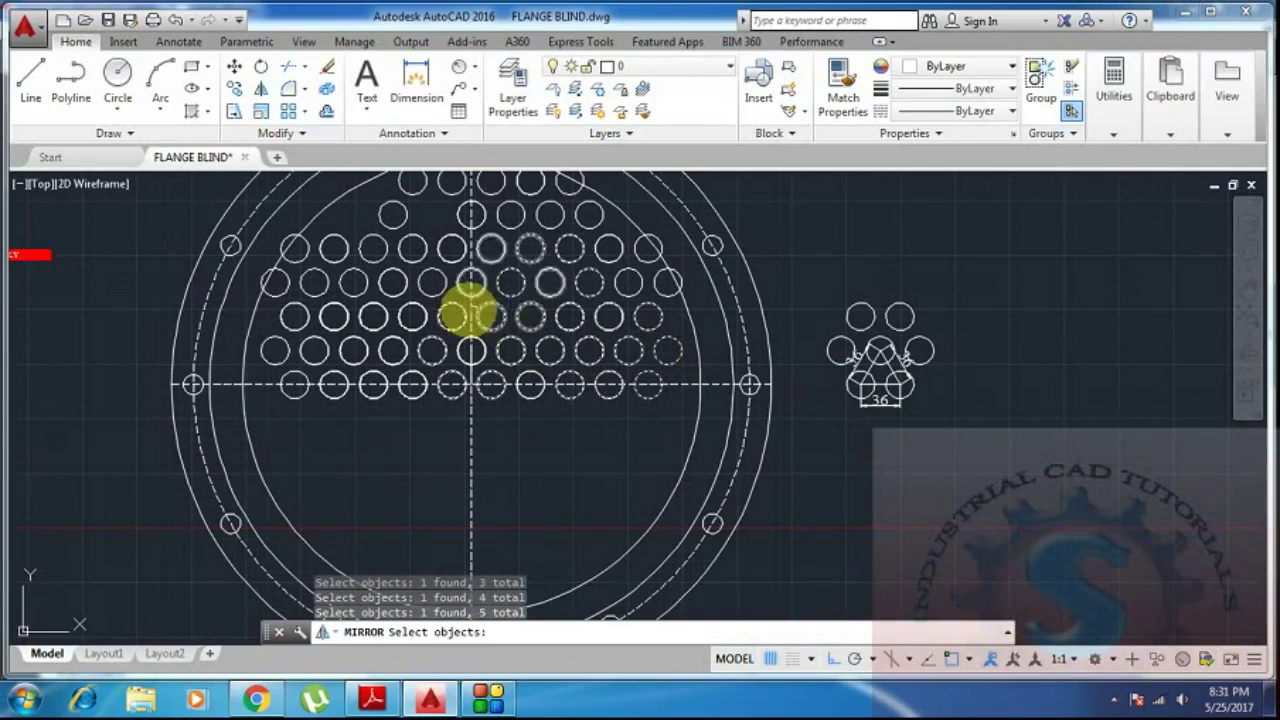
{"action": "left_click", "coordinate": [428, 292]}
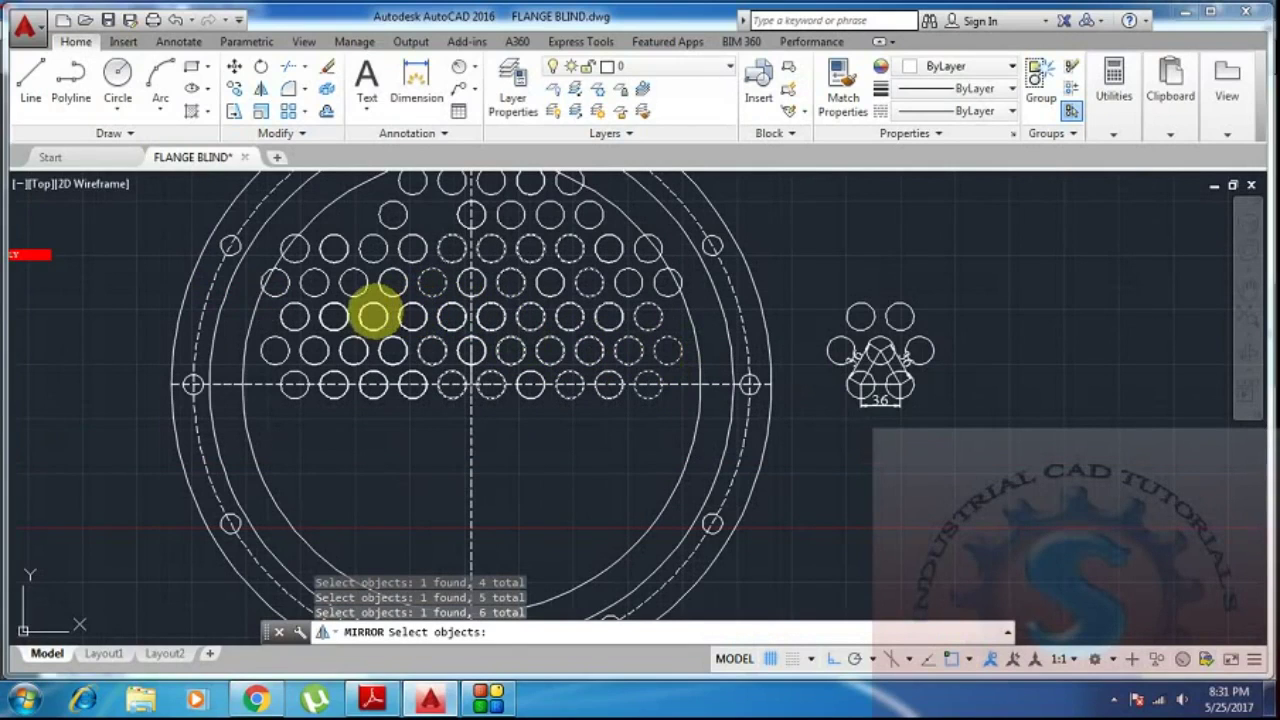
{"action": "left_click", "coordinate": [373, 316]}
{"action": "left_click", "coordinate": [309, 291]}
{"action": "left_click", "coordinate": [411, 378]}
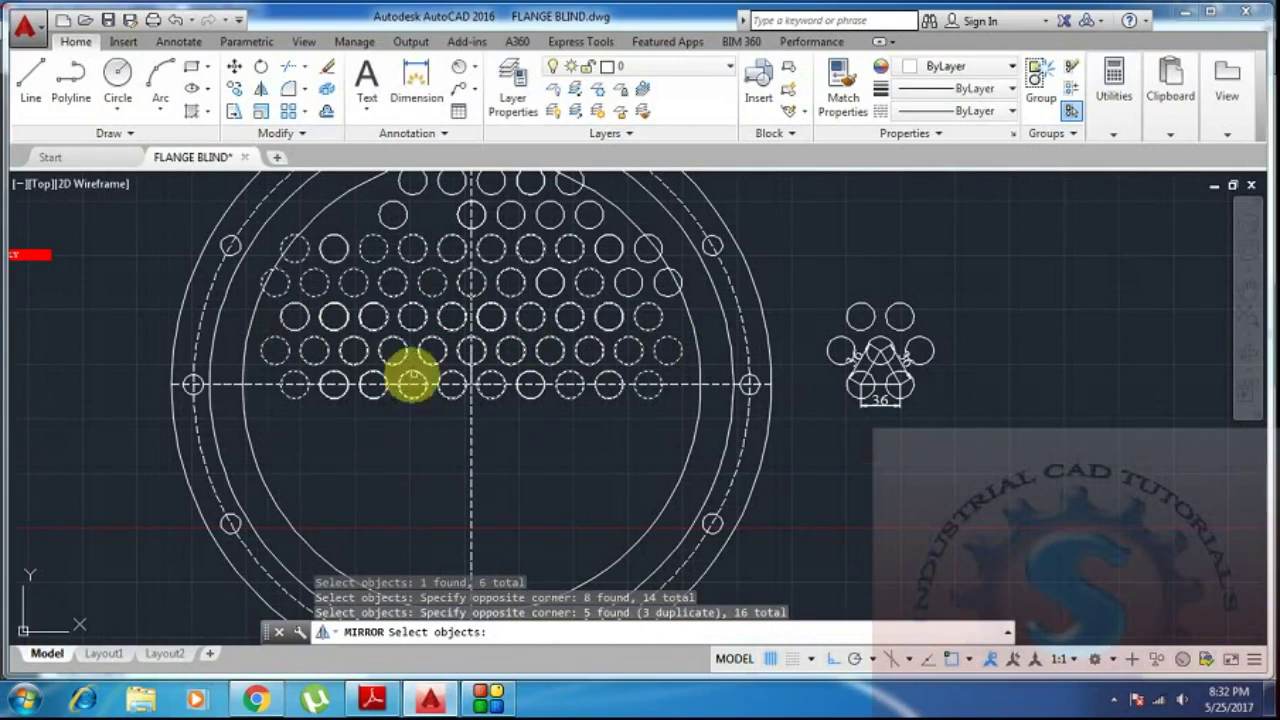
{"action": "key", "text": "Return"}
{"action": "left_click", "coordinate": [240, 385]}
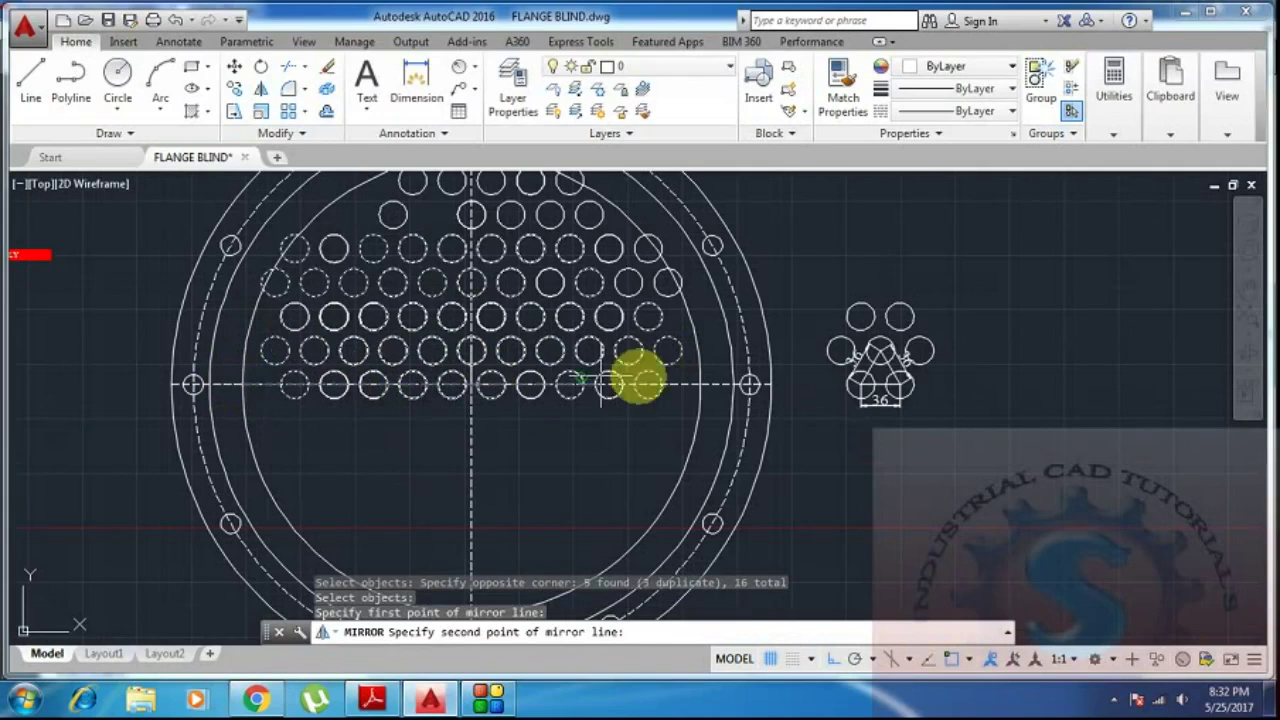
{"action": "left_click", "coordinate": [702, 385]}
{"action": "key", "text": "Return"}
Compare the mirrored tube hole pattern with the tube sheet layout in the reference PDF in Adobe Reader.
{"action": "scroll", "coordinate": [623, 449], "scroll_direction": "down", "scroll_amount": 5}
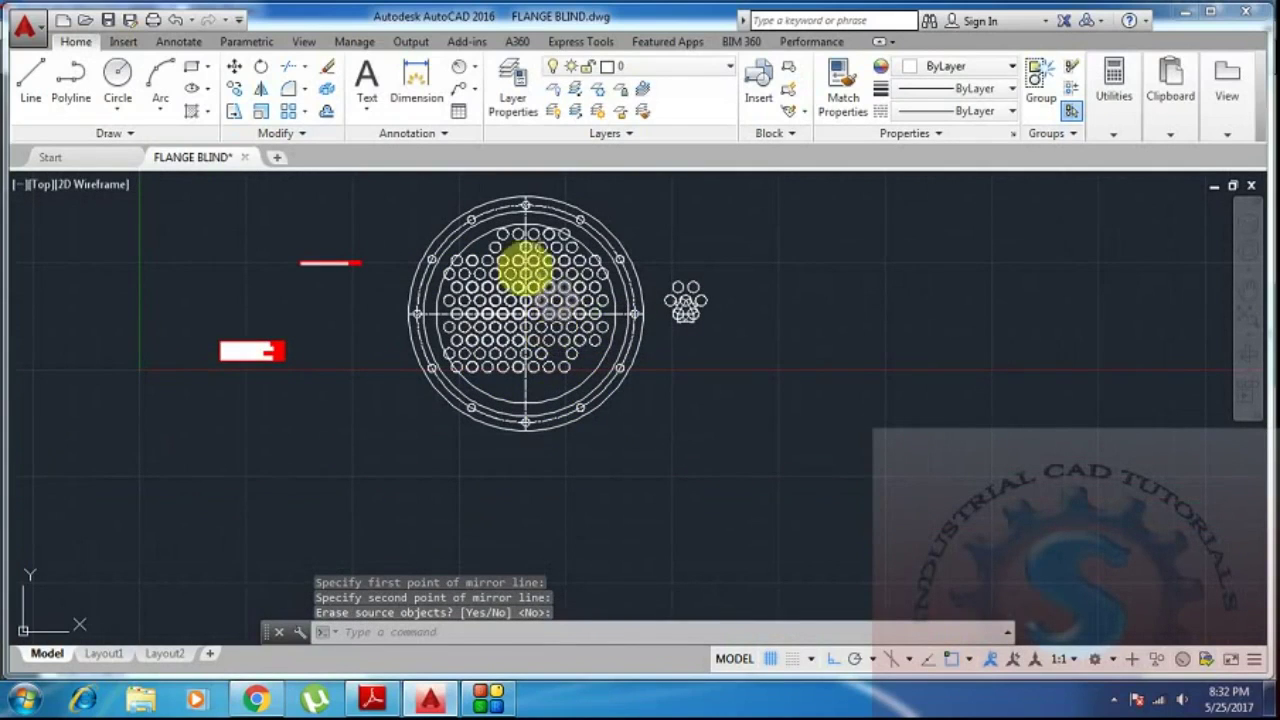
{"action": "scroll", "coordinate": [565, 370], "scroll_direction": "down", "scroll_amount": 4}
{"action": "scroll", "coordinate": [565, 370], "scroll_direction": "up", "scroll_amount": 5}
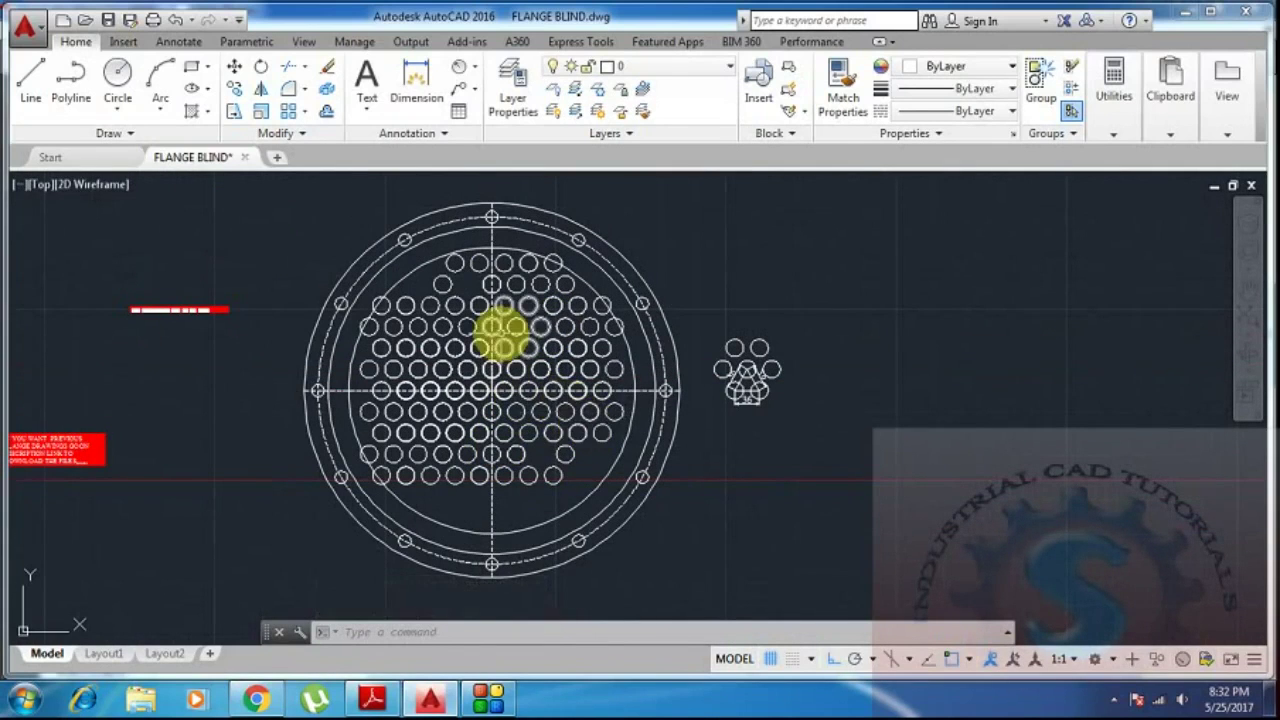
{"action": "scroll", "coordinate": [503, 326], "scroll_direction": "down", "scroll_amount": 2}
{"action": "middle_click_drag", "start_coordinate": [510, 410], "coordinate": [508, 375]}
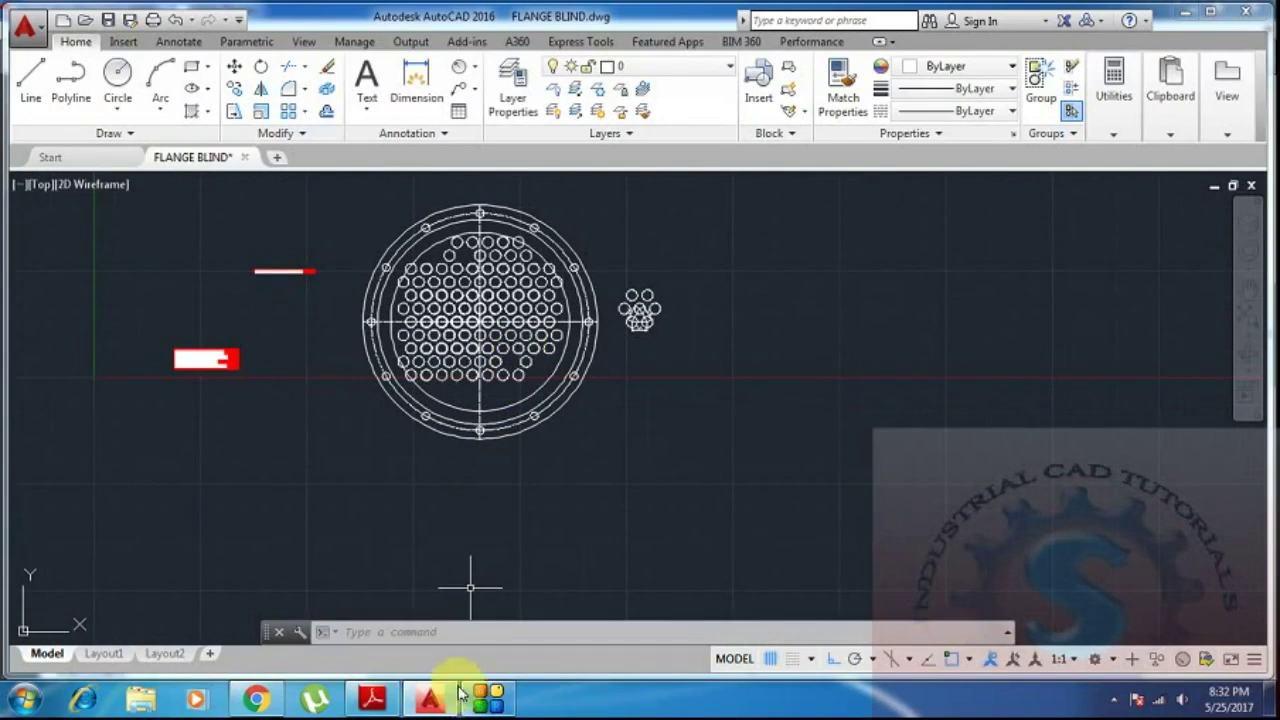
{"action": "left_click", "coordinate": [432, 703]}
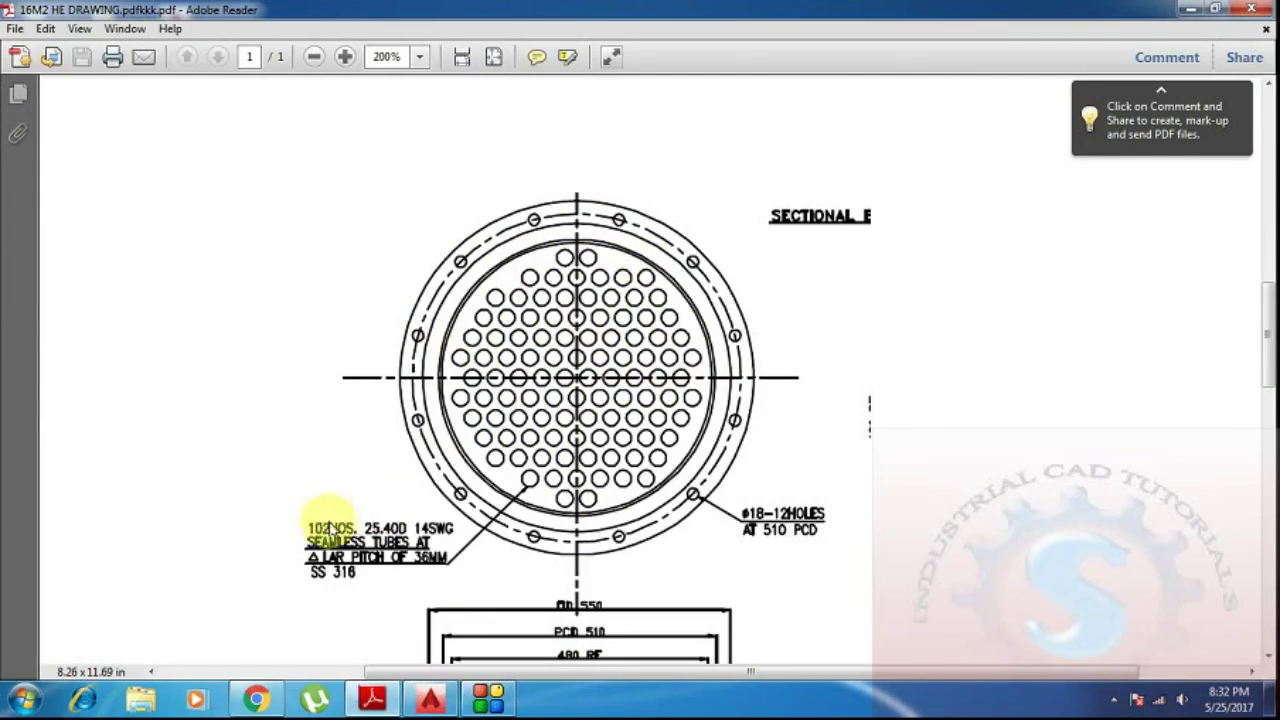
{"action": "left_click", "coordinate": [433, 697]}
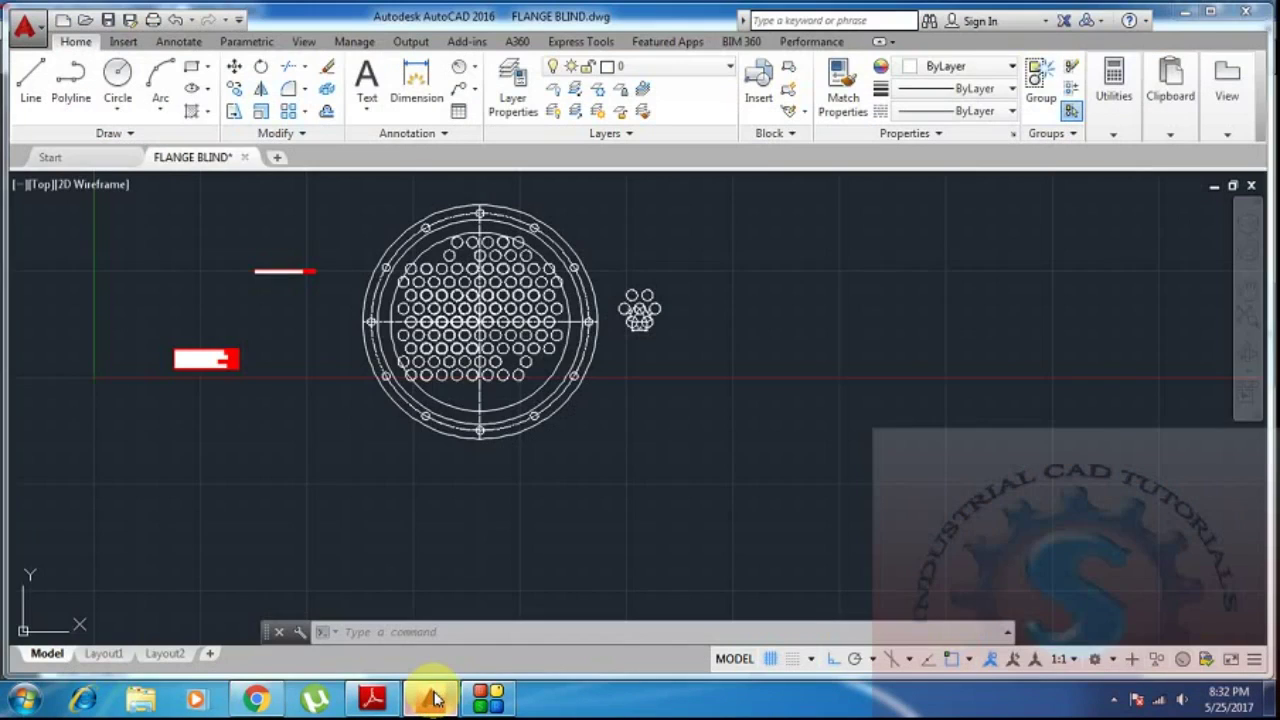
{"action": "scroll", "coordinate": [457, 394], "scroll_direction": "down", "scroll_amount": 5}
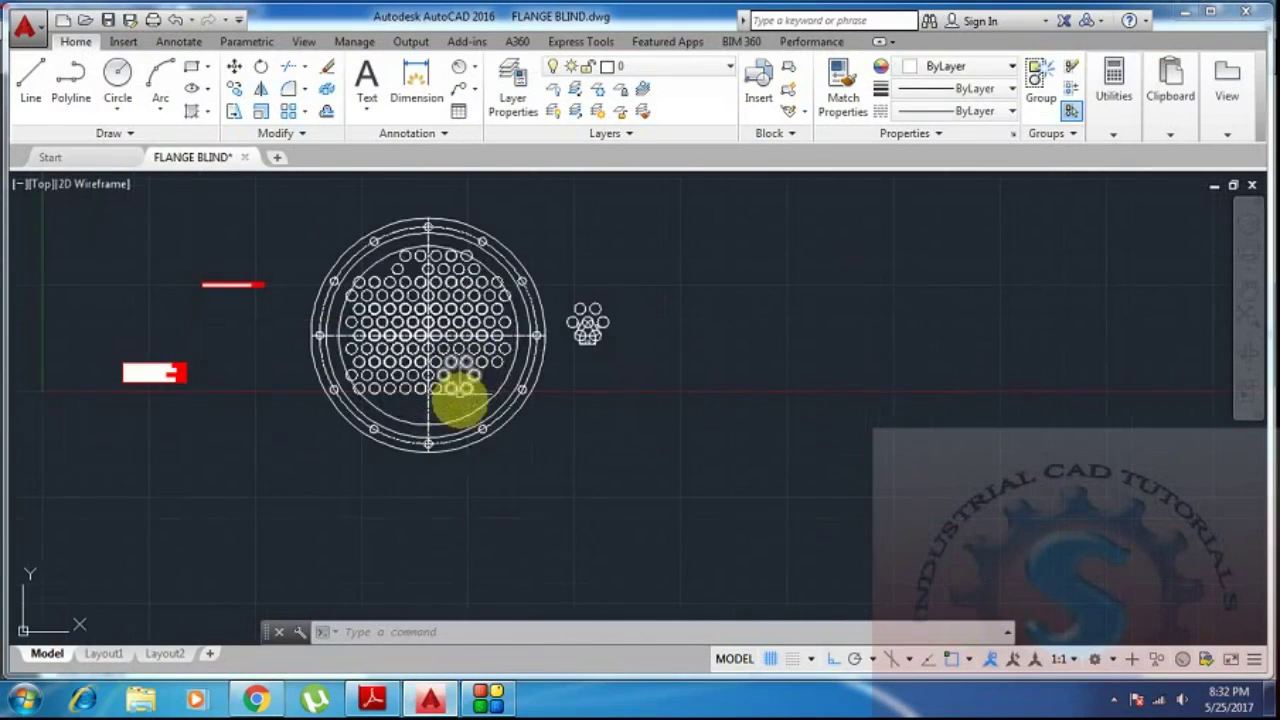
{"action": "scroll", "coordinate": [466, 220], "scroll_direction": "up", "scroll_amount": 2}
{"action": "mouse_move", "coordinate": [466, 220]}
{"action": "middle_mouse_down"}
{"action": "mouse_move", "coordinate": [523, 423]}
{"action": "mouse_move", "coordinate": [512, 432]}
{"action": "middle_mouse_up"}
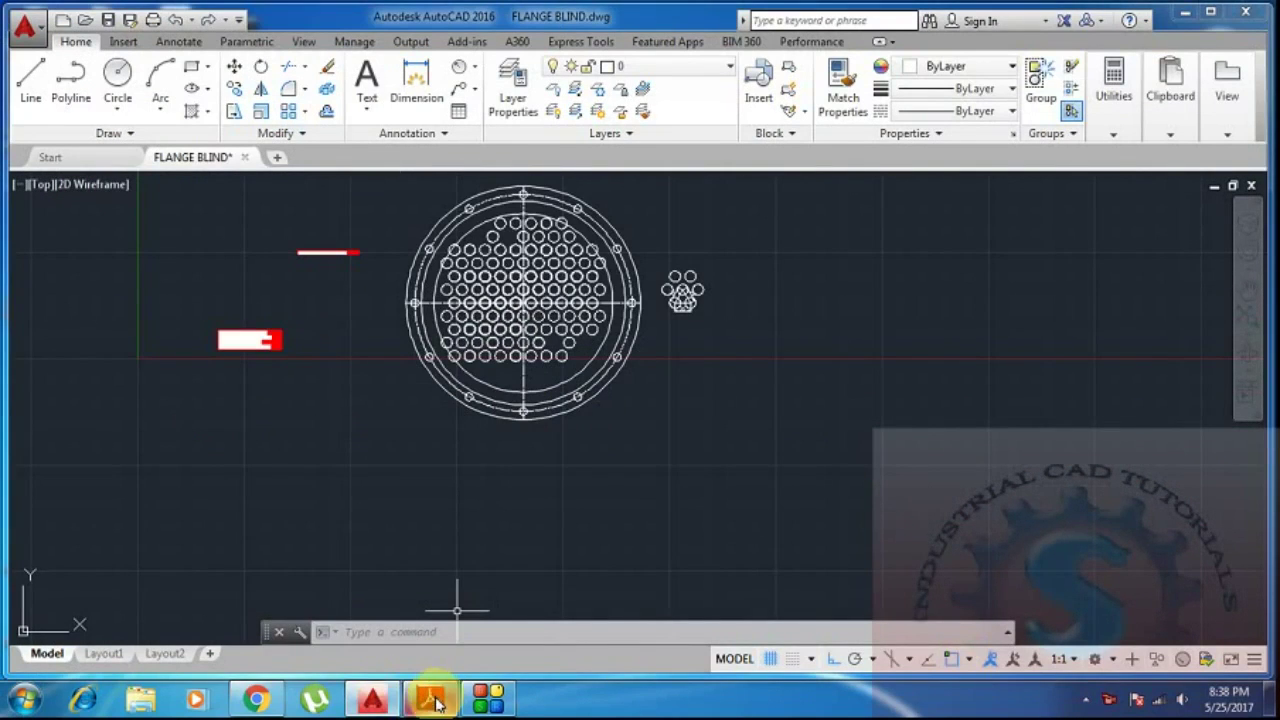
Examine the tube sheet section detail and its dimensions in the reference PDF, and return to AutoCAD.
{"action": "left_click", "coordinate": [433, 700]}
{"action": "scroll", "coordinate": [574, 480], "scroll_direction": "down", "scroll_amount": 7}
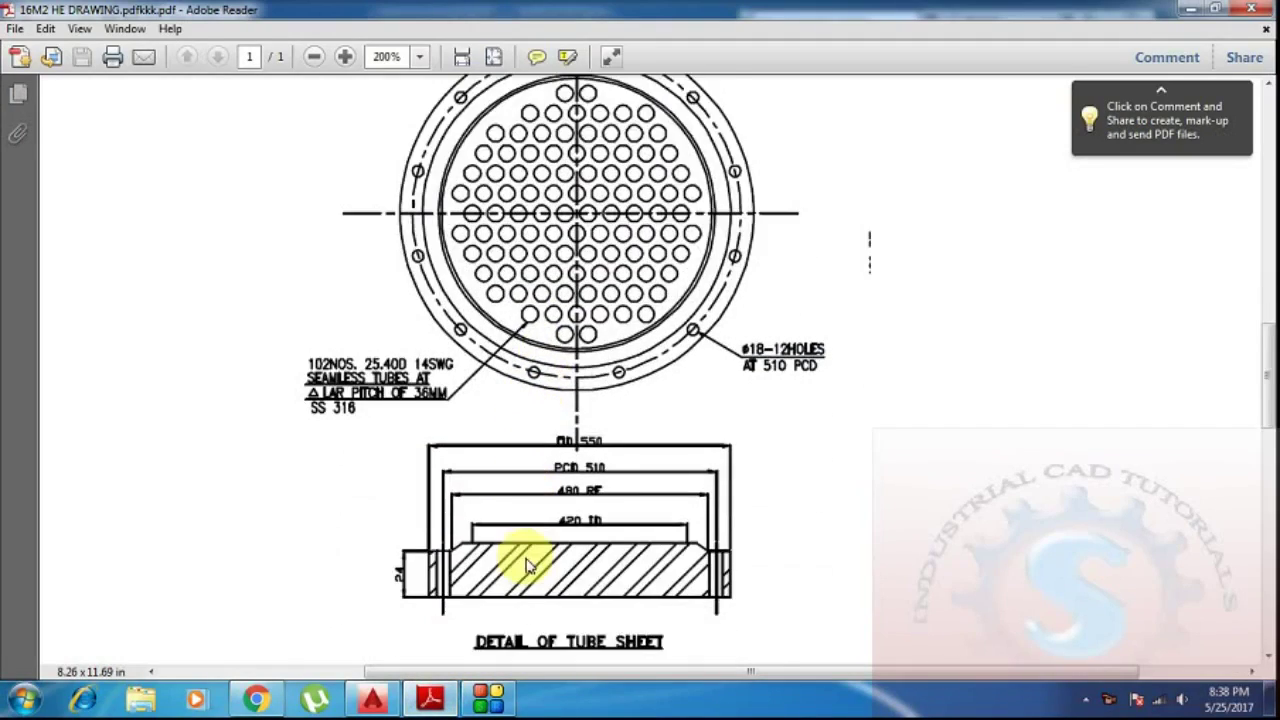
{"action": "scroll", "coordinate": [535, 565], "scroll_direction": "up", "scroll_amount": 2}
{"action": "scroll", "coordinate": [553, 557], "scroll_direction": "up", "scroll_amount": 1}
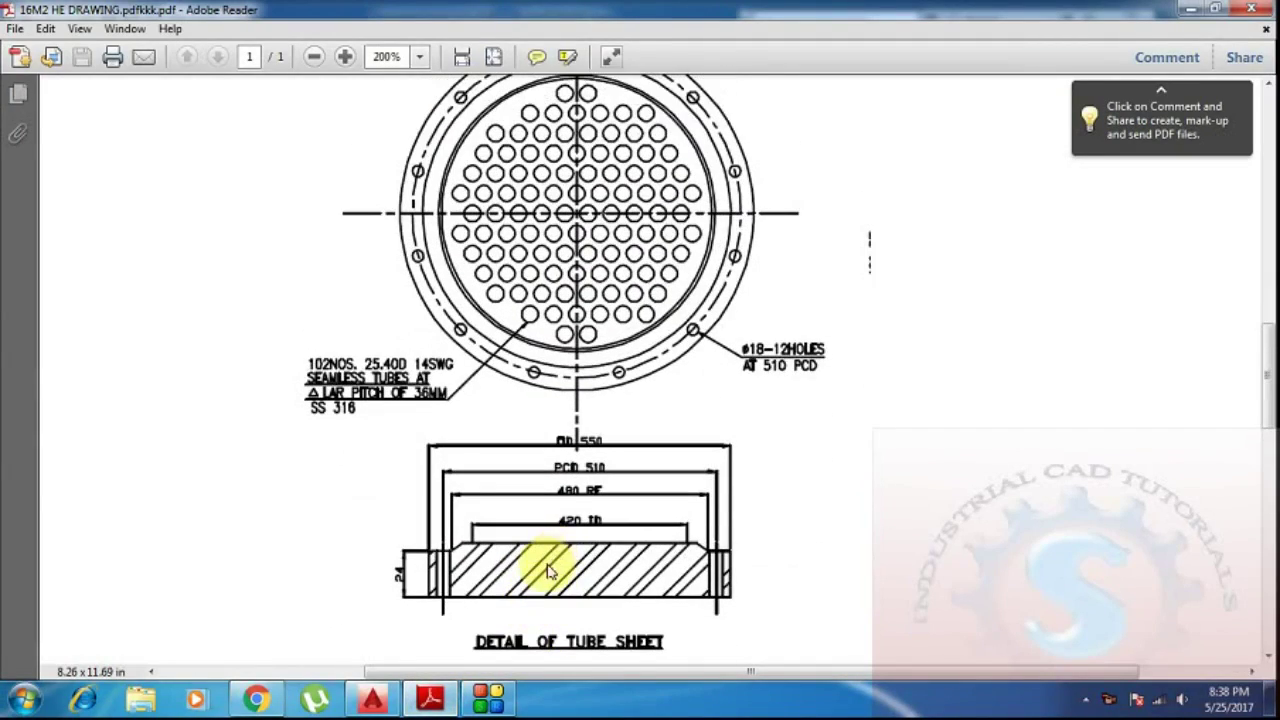
{"action": "left_click", "coordinate": [430, 700]}
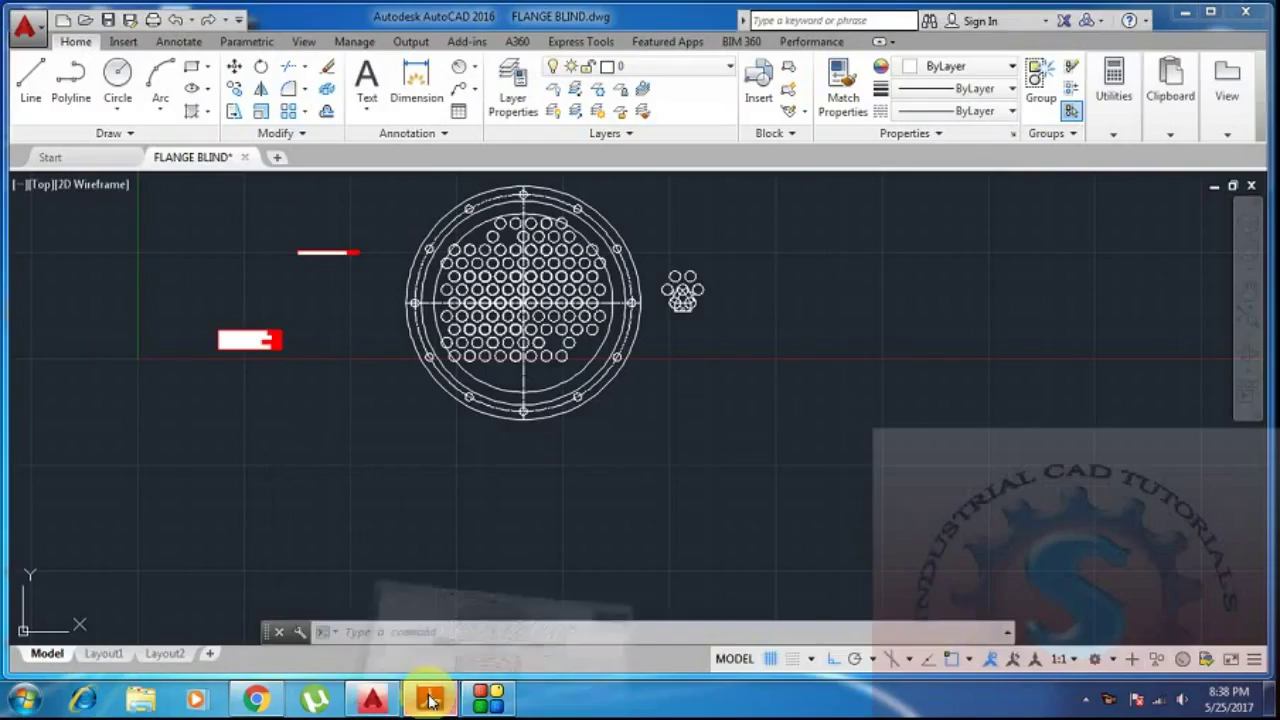
{"action": "left_click", "coordinate": [430, 700]}
{"action": "left_click", "coordinate": [430, 700]}
{"action": "left_click", "coordinate": [430, 700]}
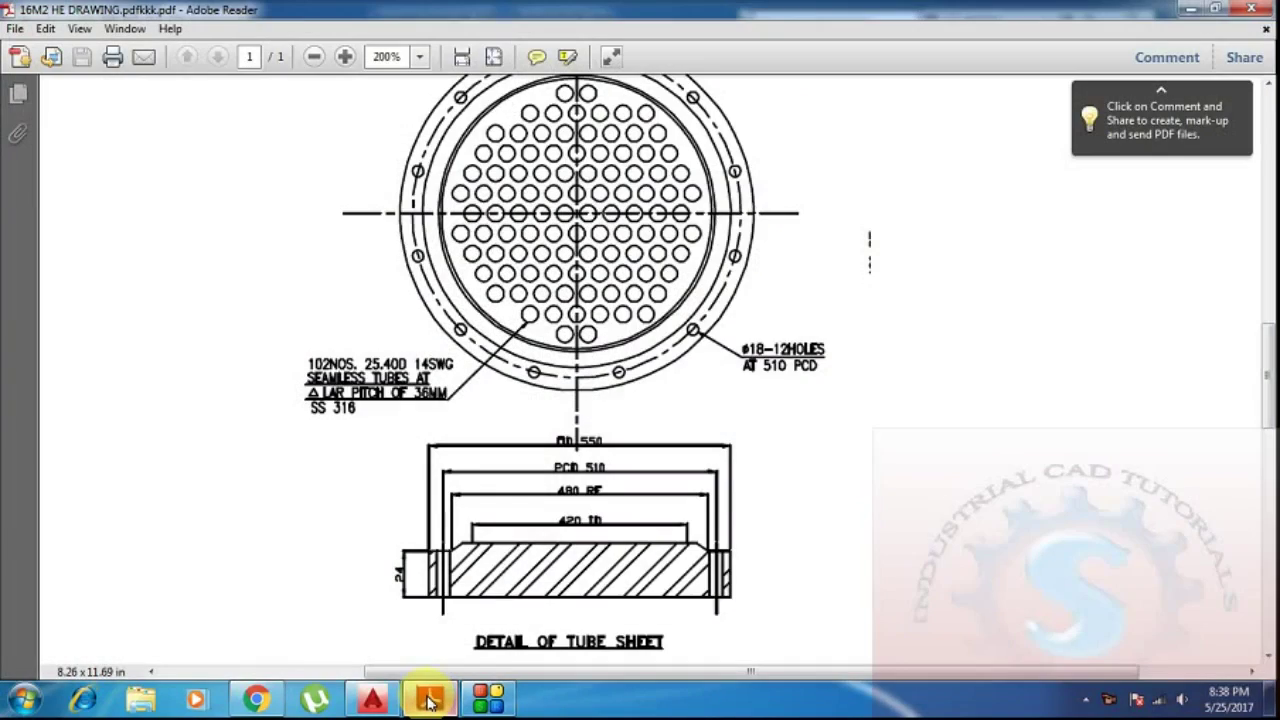
{"action": "left_click", "coordinate": [430, 700]}
Draw a vertical projection line about 725 mm long downward from the right quadrant of the flange's outer circle.
{"action": "scroll", "coordinate": [514, 437], "scroll_direction": "up", "scroll_amount": 3}
{"action": "middle_click_drag", "start_coordinate": [538, 384], "coordinate": [533, 433]}
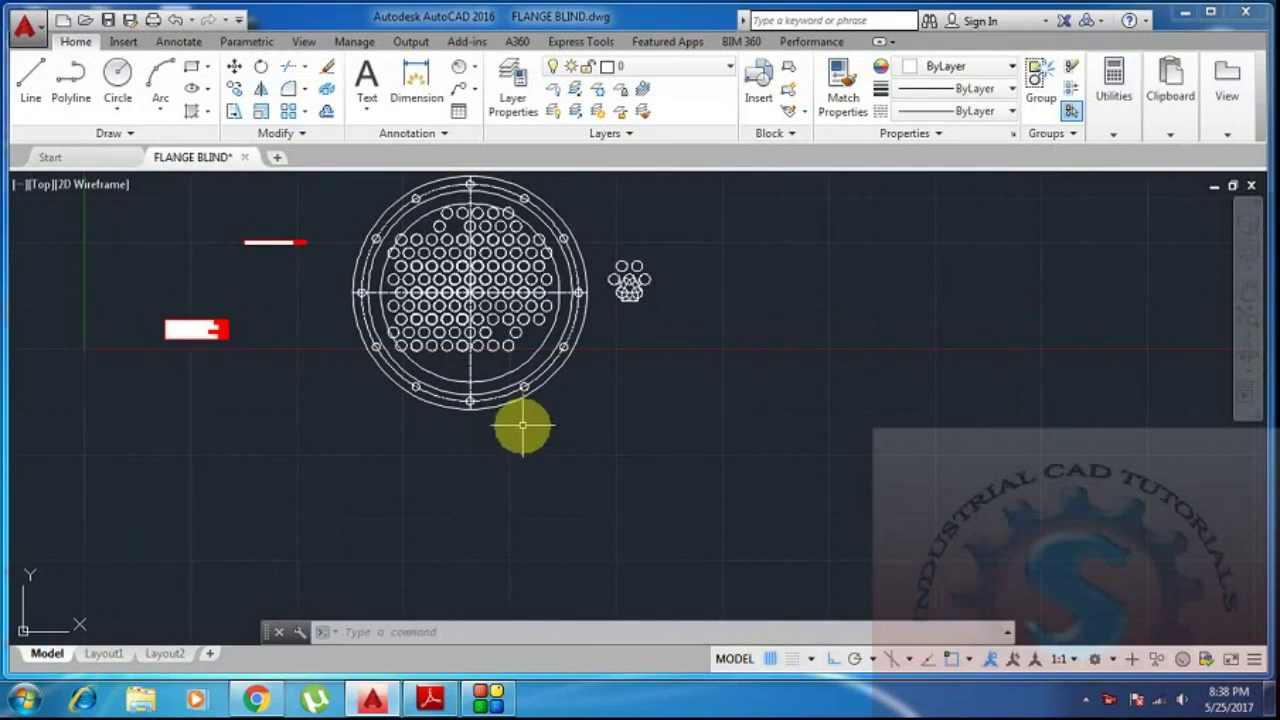
{"action": "type", "text": "l"}
{"action": "key", "text": "Return"}
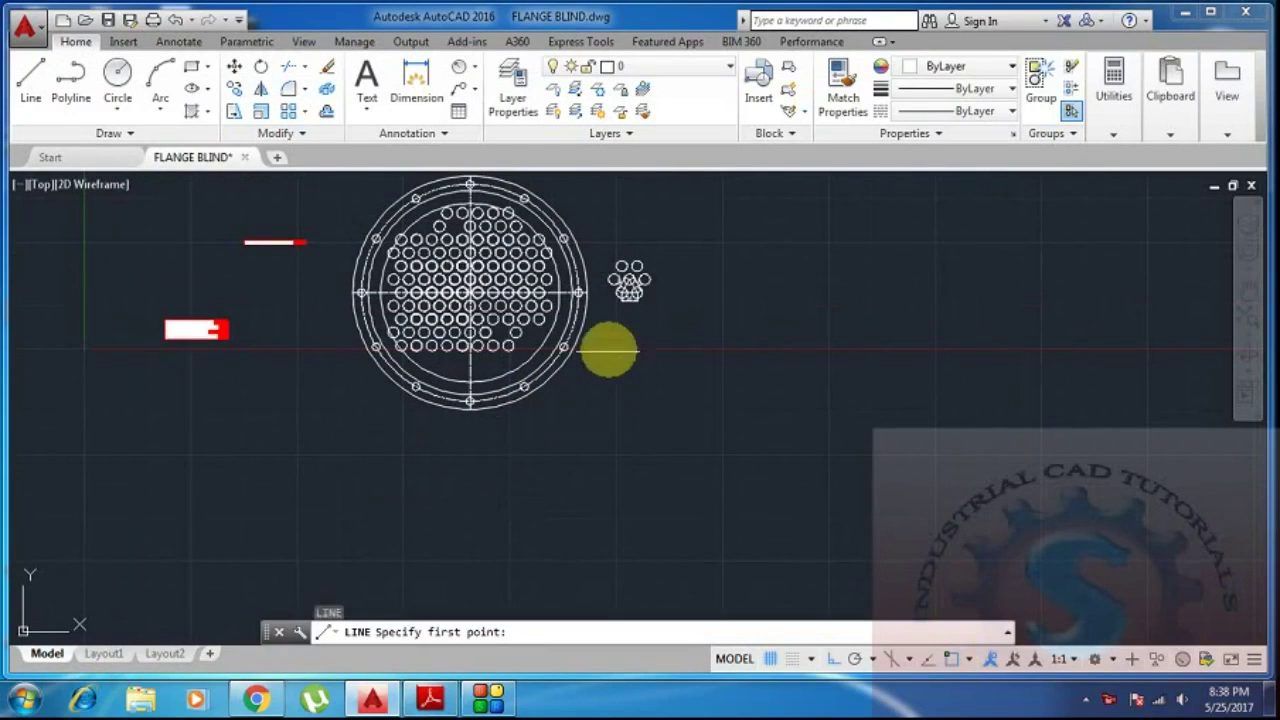
{"action": "left_click", "coordinate": [586, 293]}
{"action": "middle_click_drag", "start_coordinate": [551, 571], "coordinate": [563, 486]}
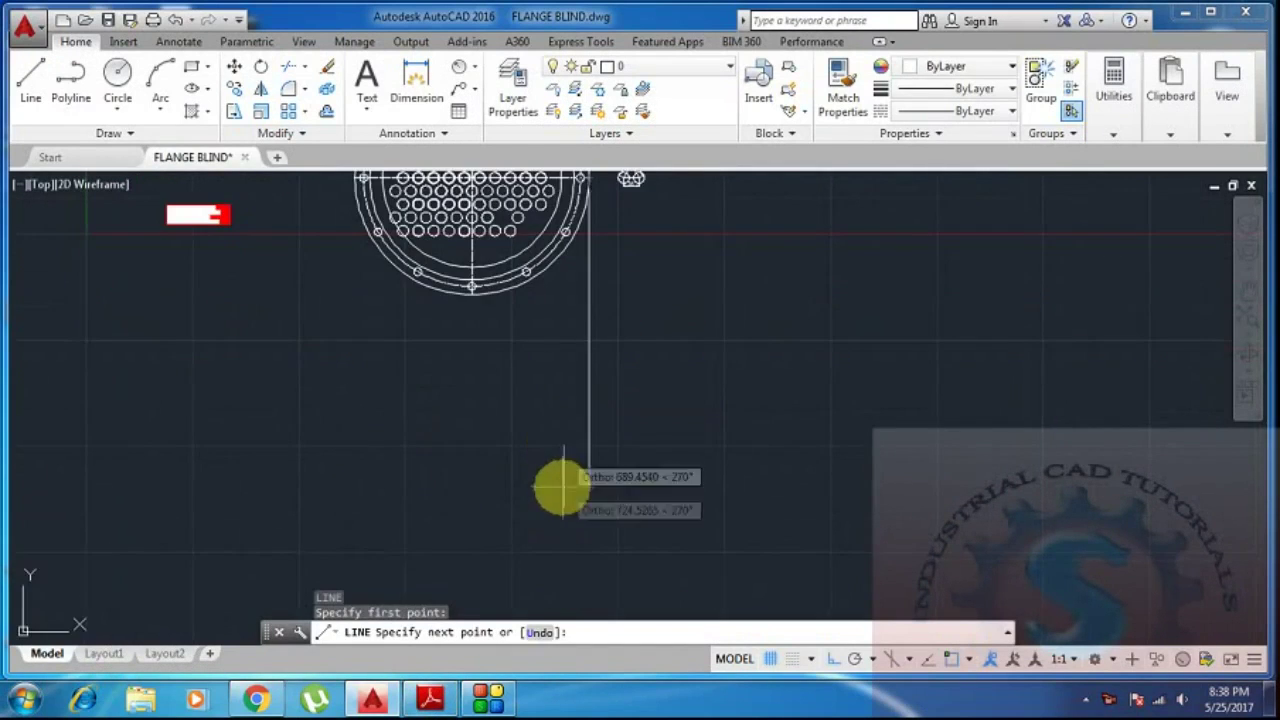
{"action": "left_click", "coordinate": [563, 486]}
{"action": "key", "text": "Escape"}
Draw a matching vertical projection line downward from the left quadrant of the flange's outer circle.
{"action": "middle_click_drag", "start_coordinate": [694, 437], "coordinate": [675, 565]}
{"action": "key", "text": "Return"}
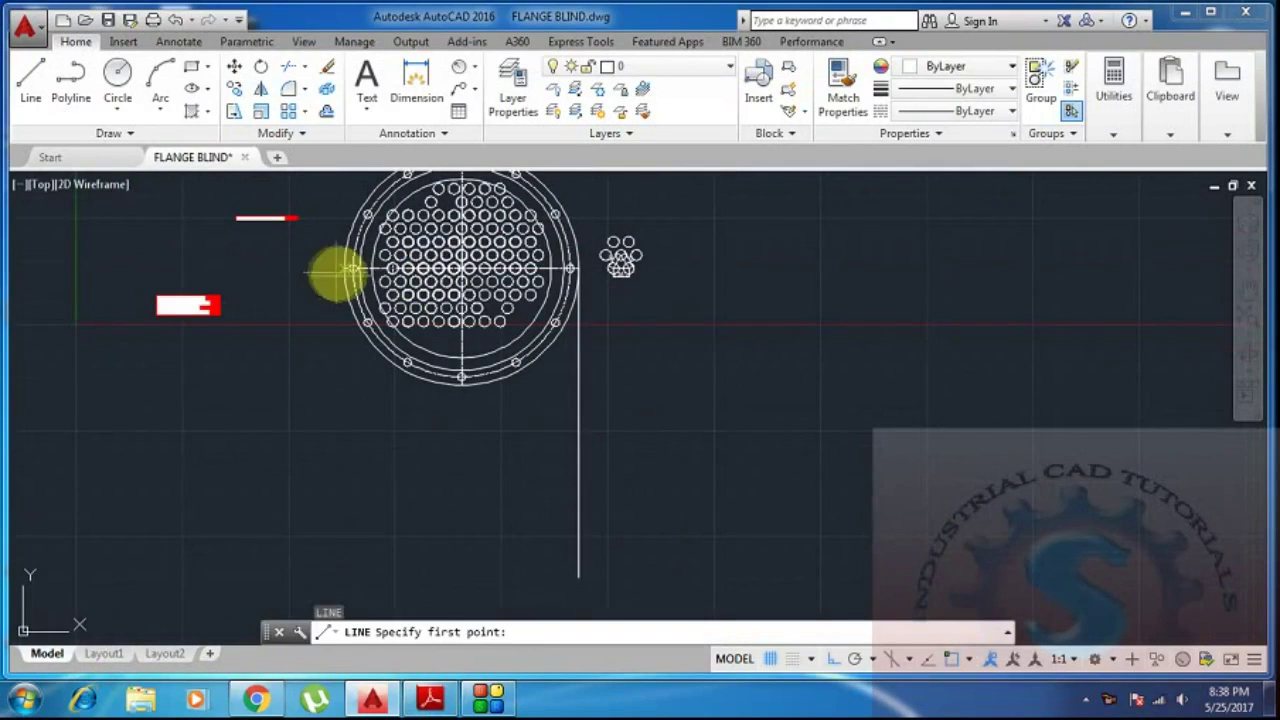
{"action": "left_click", "coordinate": [344, 268]}
{"action": "left_click", "coordinate": [344, 573]}
{"action": "key", "text": "Escape"}
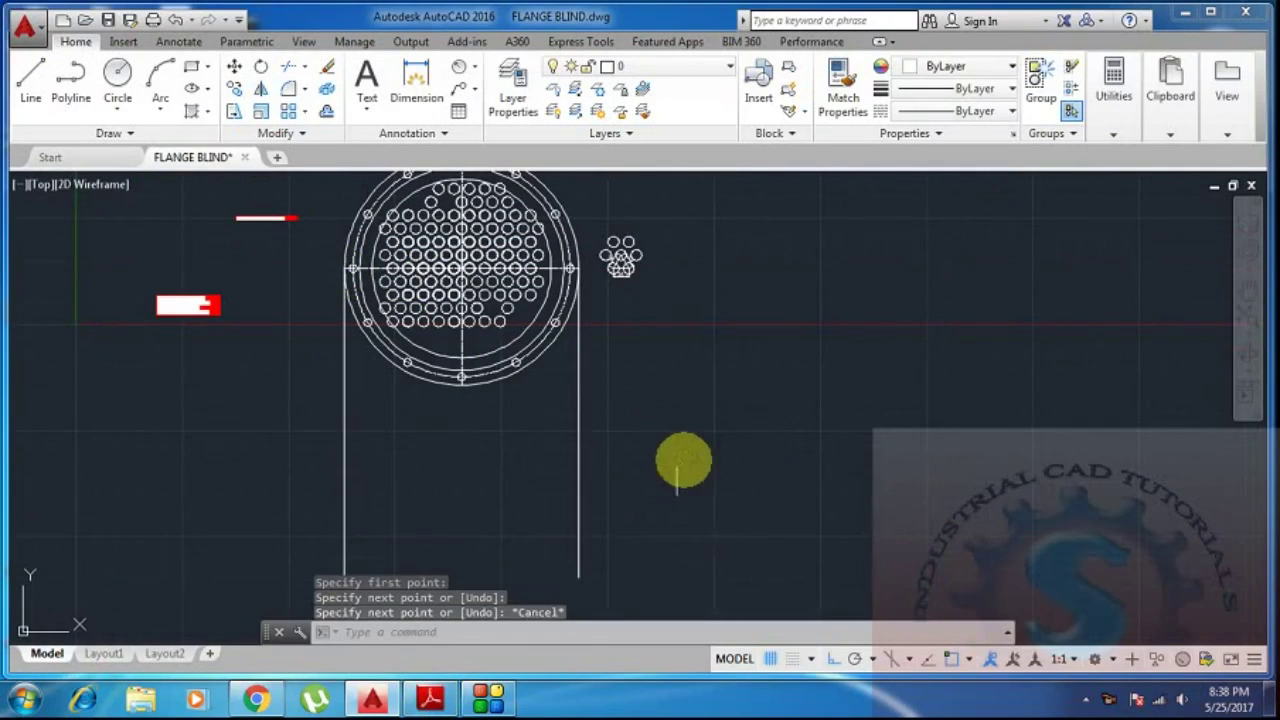
Draw a line from near the lower end of the left projection line, 24 upward and horizontally across to the right projection line.
{"action": "middle_click_drag", "start_coordinate": [589, 477], "coordinate": [603, 477]}
{"action": "middle_click_drag", "start_coordinate": [479, 508], "coordinate": [507, 471]}
{"action": "type", "text": "L"}
{"action": "key", "text": "Return"}
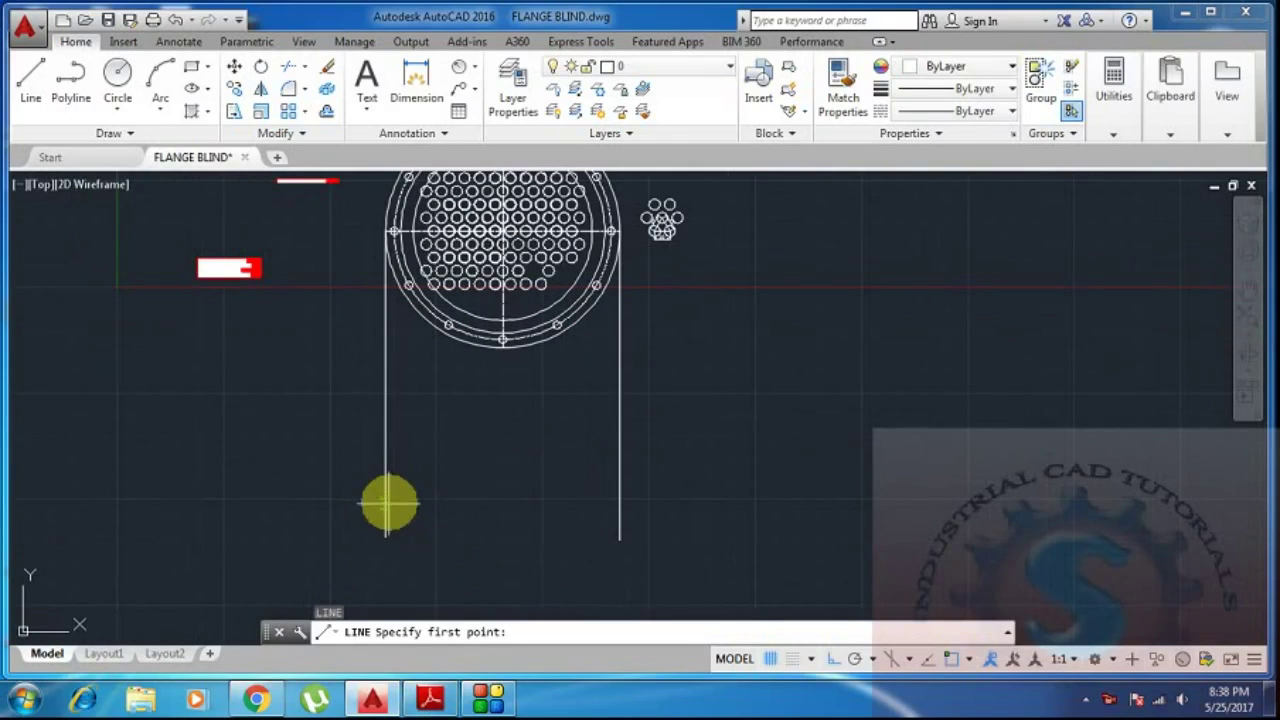
{"action": "left_click", "coordinate": [386, 500]}
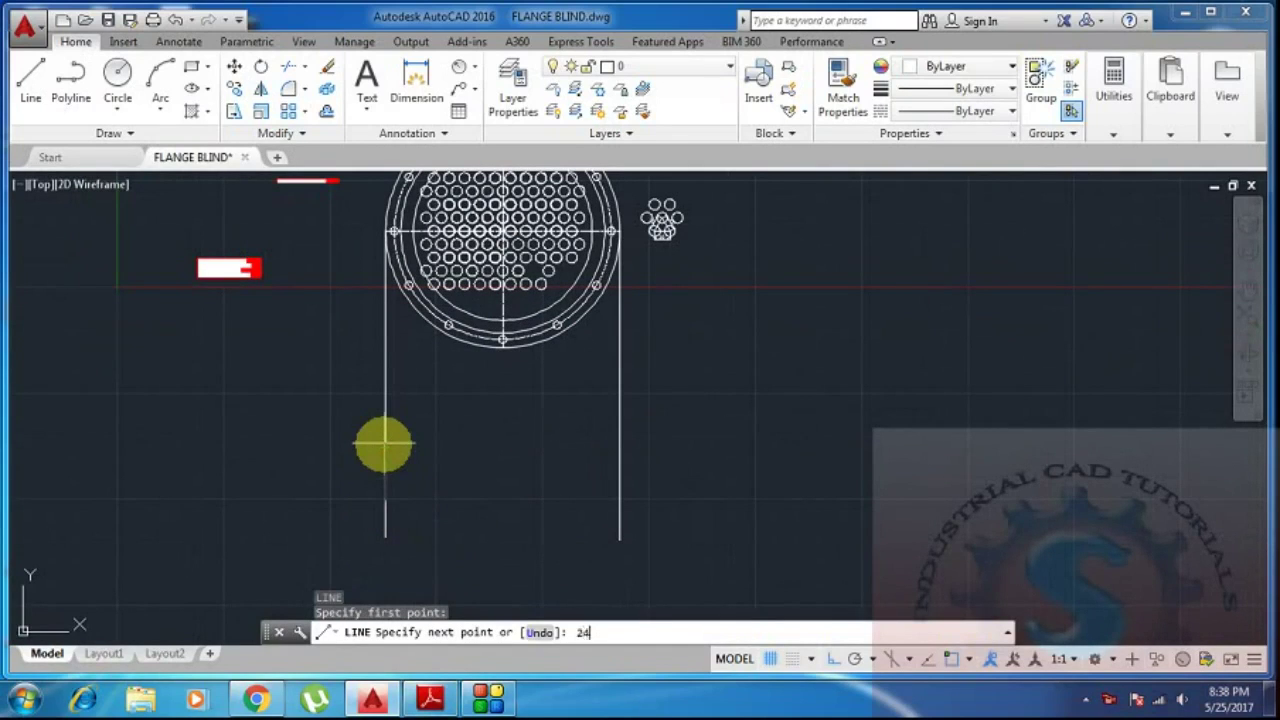
{"action": "key", "text": "Return"}
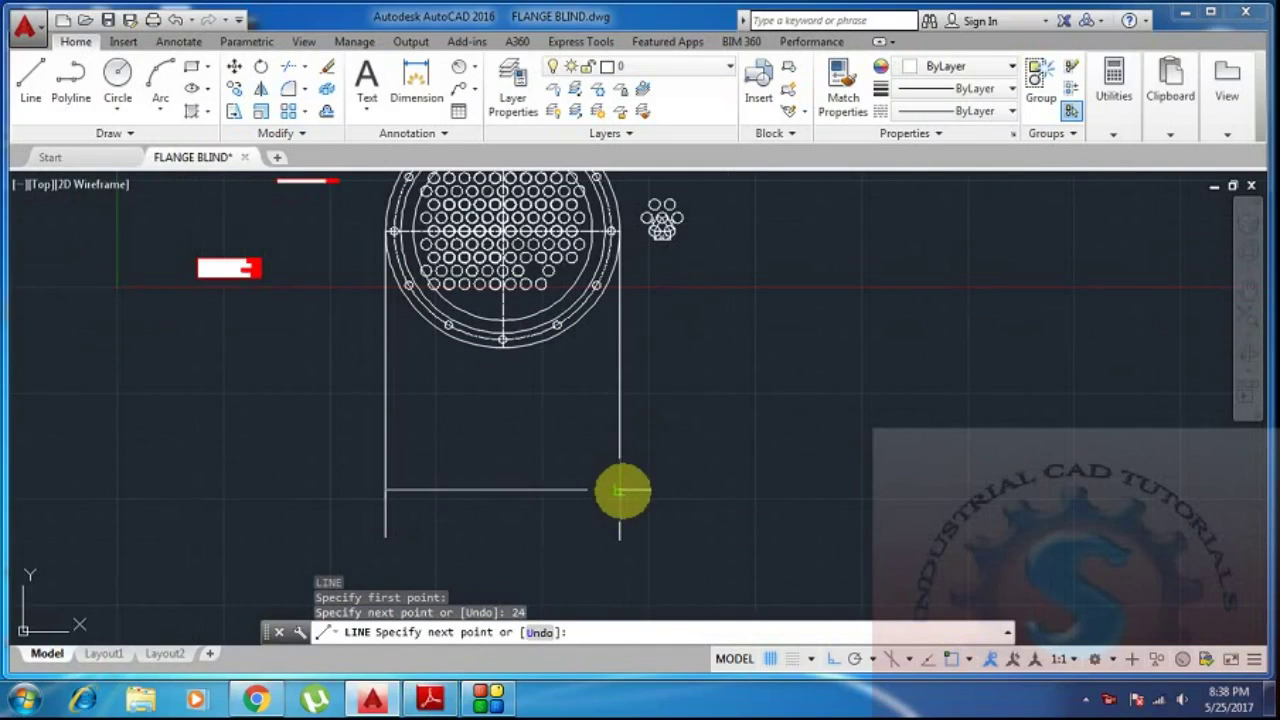
{"action": "key", "text": "Escape"}
Draw a second line from the left end of the horizontal edge, 24 upward and across to the right projection line.
{"action": "middle_click_drag", "start_coordinate": [623, 520], "coordinate": [608, 543]}
{"action": "key", "text": "Return"}
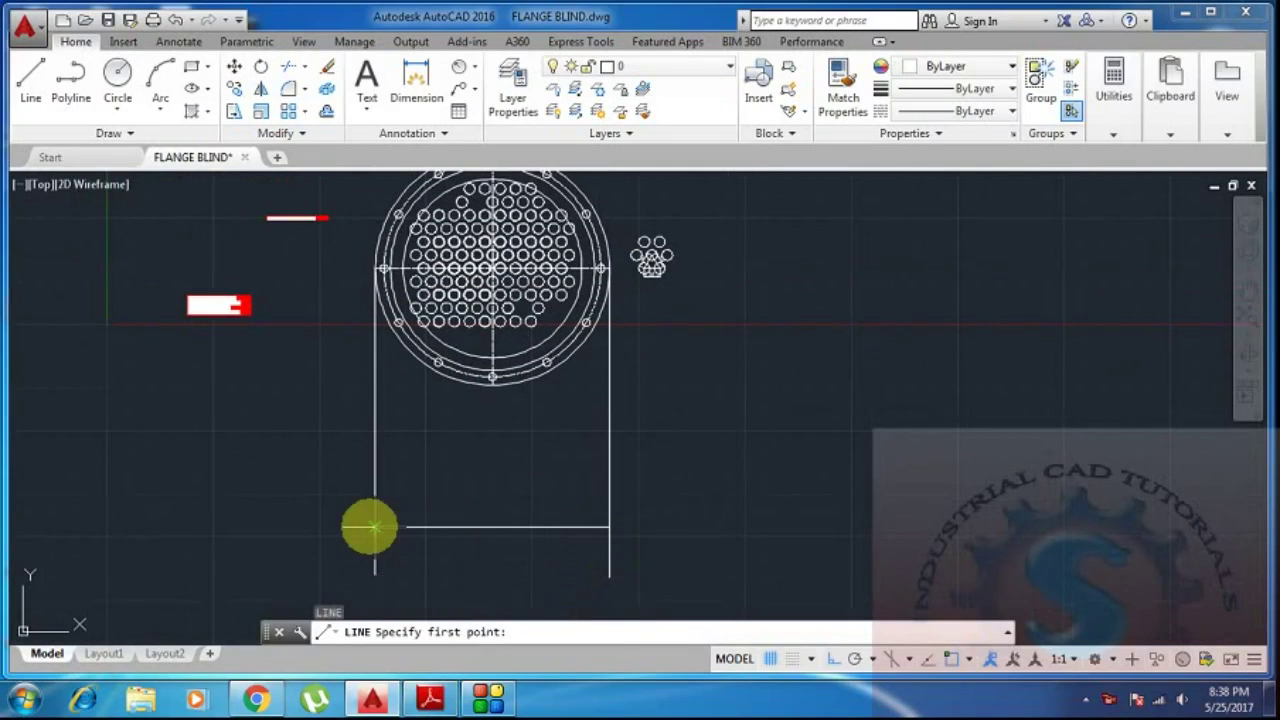
{"action": "left_click", "coordinate": [375, 527]}
{"action": "type", "text": "24"}
{"action": "key", "text": "Return"}
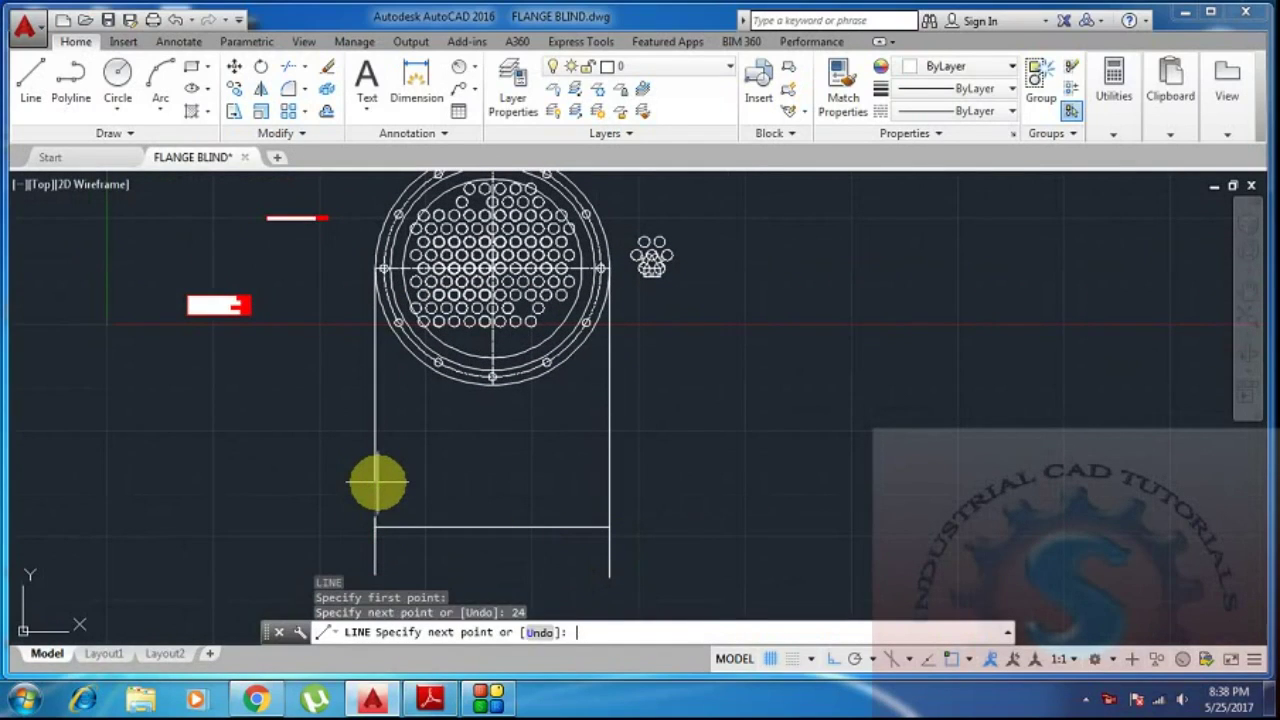
{"action": "left_click", "coordinate": [608, 518]}
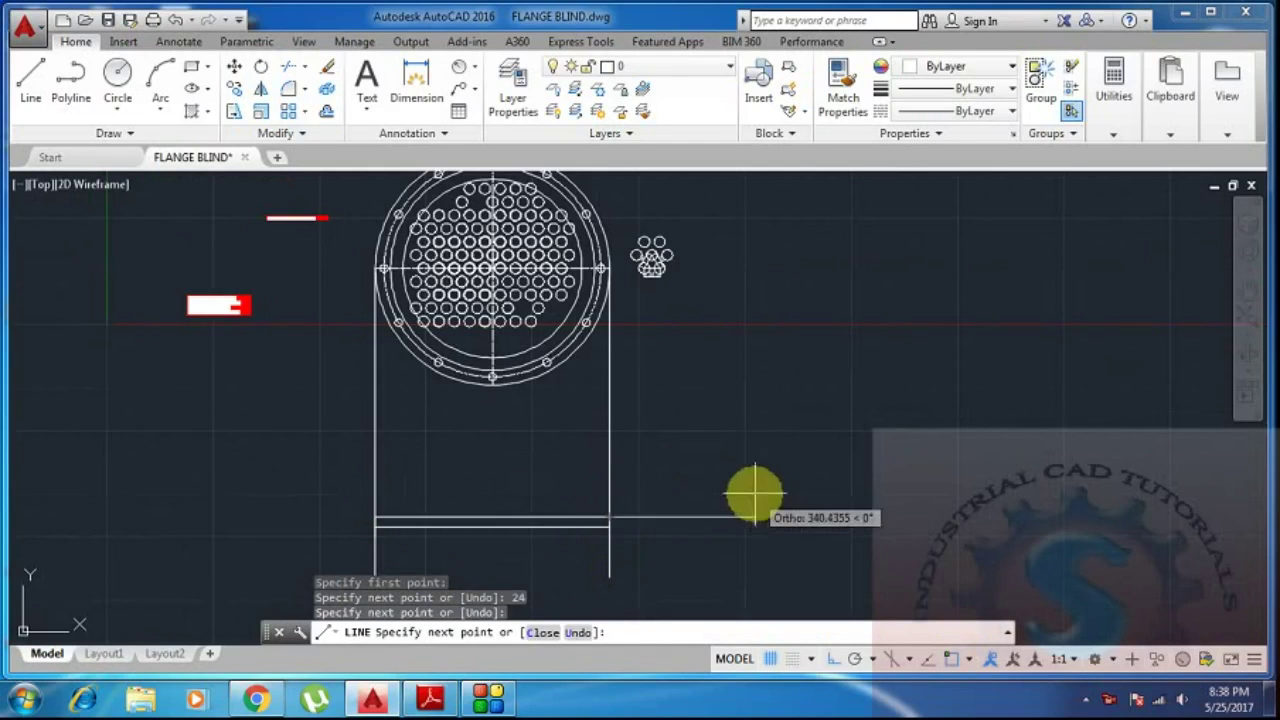
{"action": "key", "text": "Escape"}
{"action": "middle_click_drag", "start_coordinate": [700, 542], "coordinate": [694, 457]}
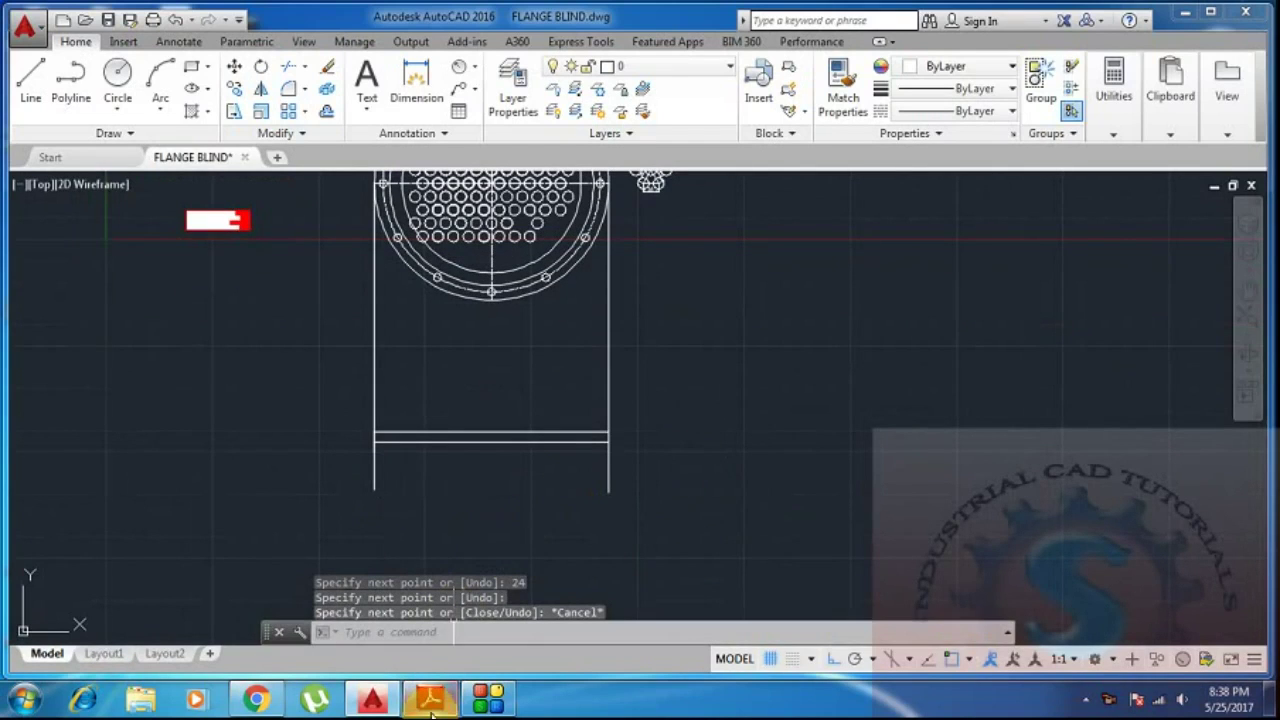
Examine the tube sheet section's bolt hole and raised face details in the reference PDF, and return to AutoCAD.
{"action": "left_click", "coordinate": [433, 704]}
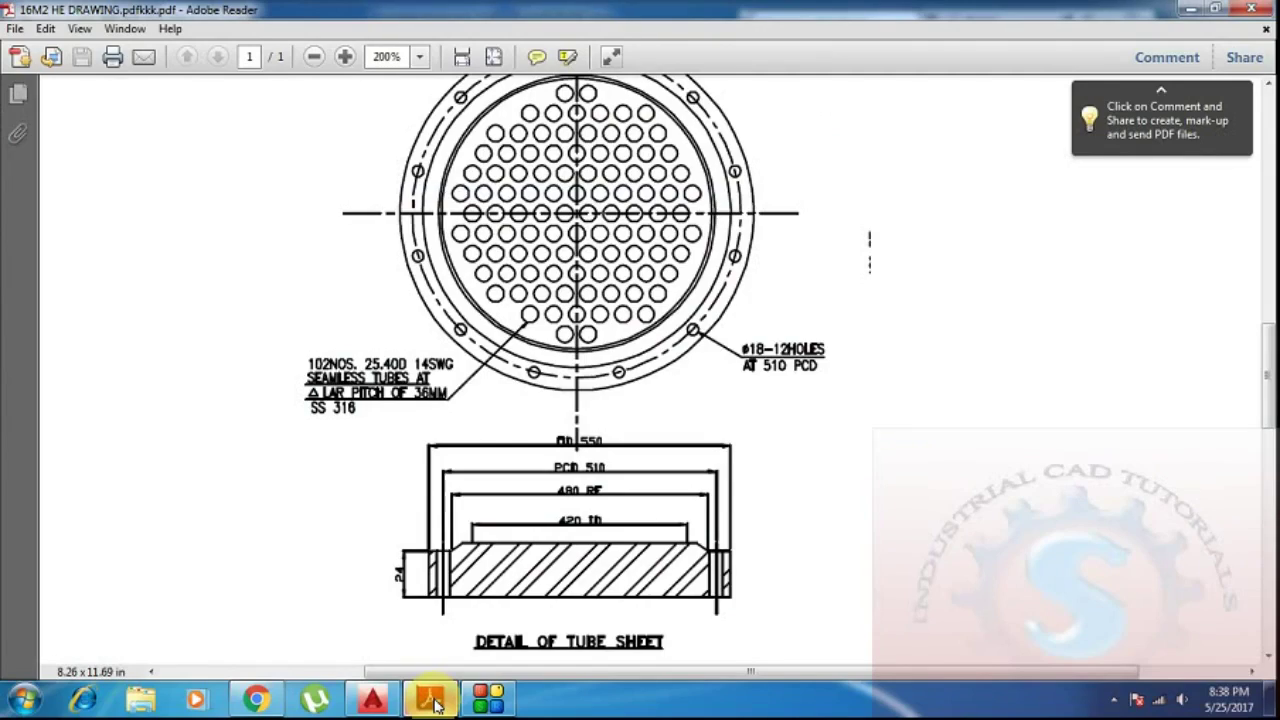
{"action": "left_click", "coordinate": [433, 704]}
{"action": "left_click", "coordinate": [433, 704]}
{"action": "left_click", "coordinate": [433, 704]}
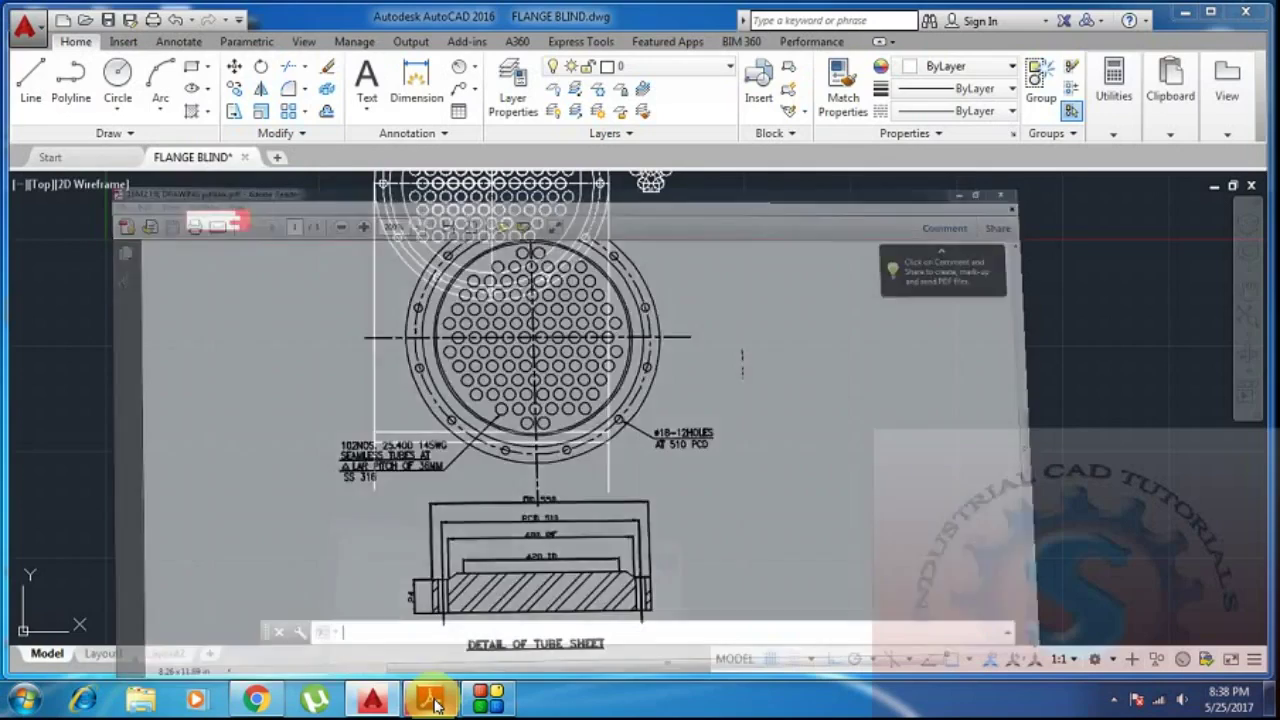
{"action": "left_click", "coordinate": [433, 704]}
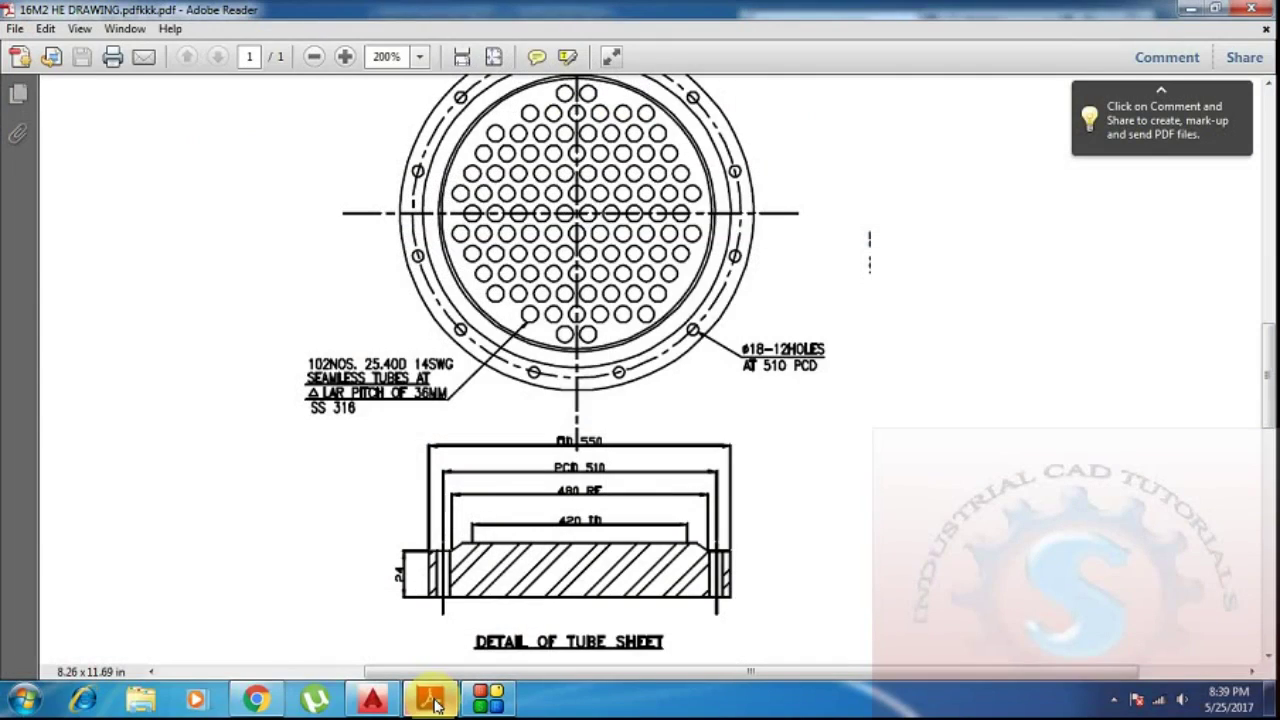
{"action": "left_click", "coordinate": [433, 704]}
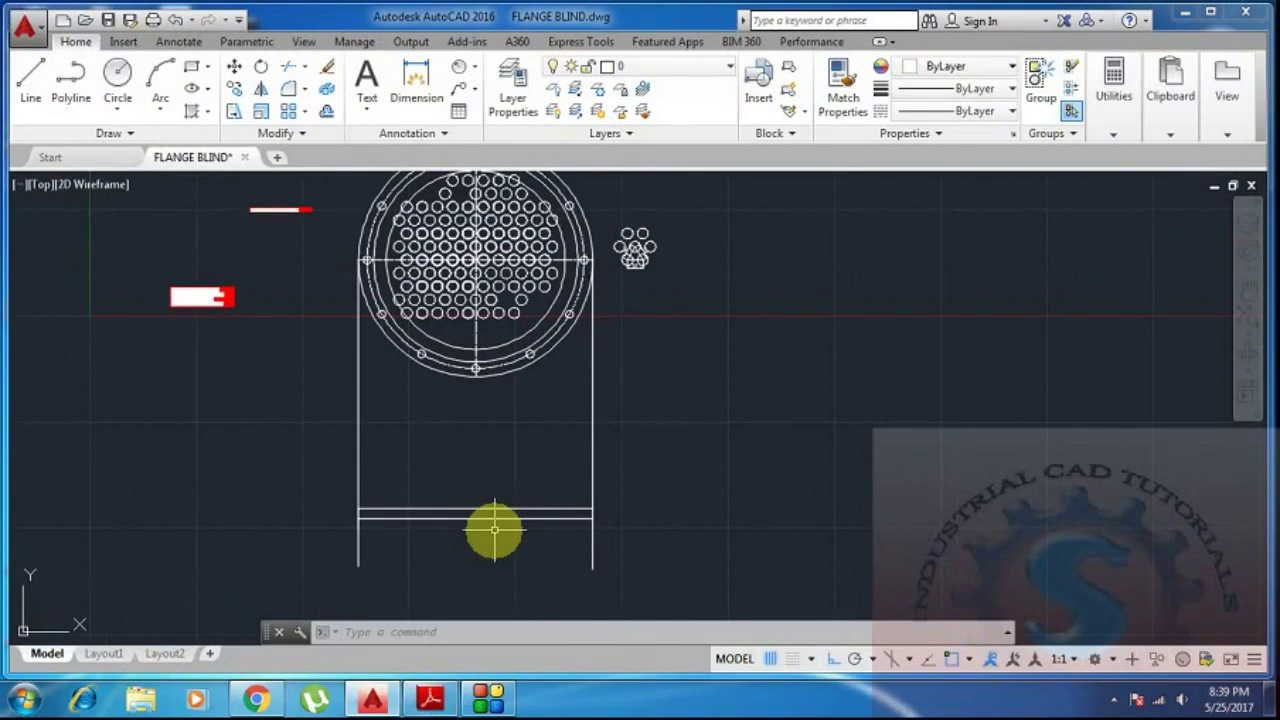
Draw a vertical line from the centre of the left bolt hole down past the section's two horizontal edges.
{"action": "type", "text": "l"}
{"action": "key", "text": "Return"}
{"action": "scroll", "coordinate": [370, 255], "scroll_direction": "up", "scroll_amount": 3}
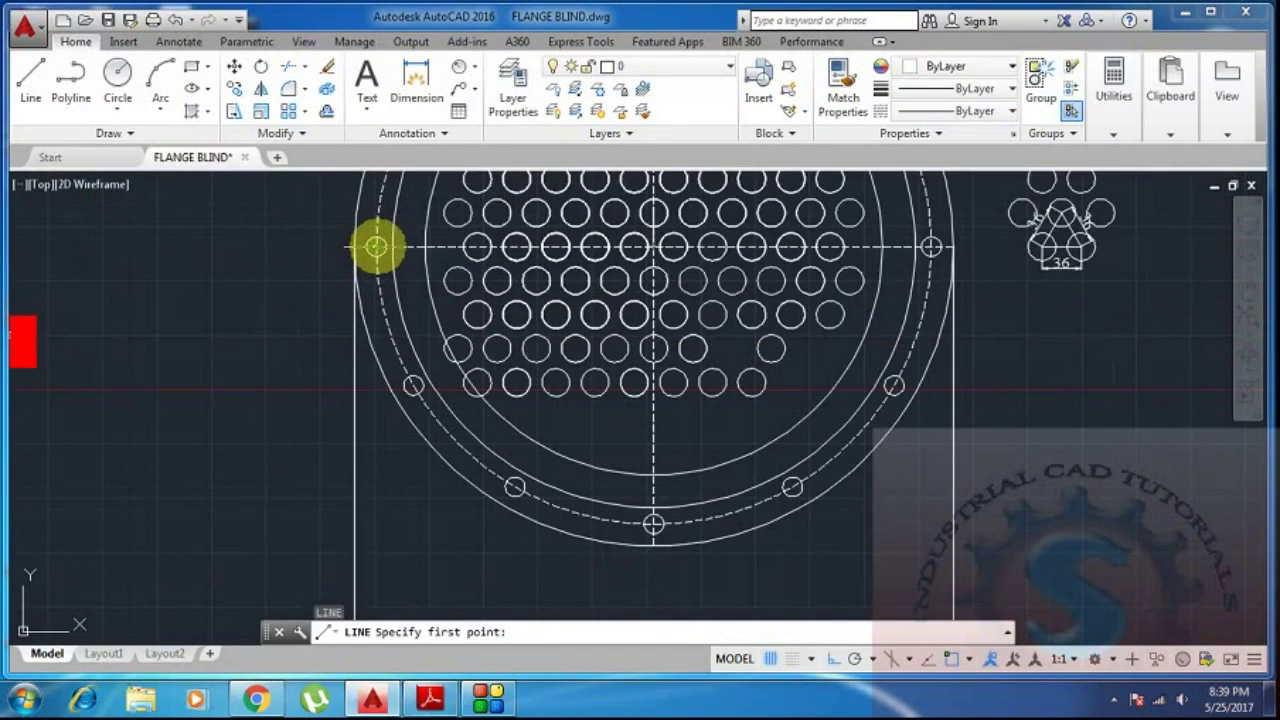
{"action": "left_click", "coordinate": [376, 246]}
{"action": "scroll", "coordinate": [391, 569], "scroll_direction": "down", "scroll_amount": 4}
{"action": "scroll", "coordinate": [380, 494], "scroll_direction": "up", "scroll_amount": 5}
{"action": "key", "text": "Escape"}
Draw a matching vertical line from the centre of the right bolt hole down past the section's lower edge.
{"action": "scroll", "coordinate": [470, 515], "scroll_direction": "down", "scroll_amount": 4}
{"action": "type", "text": "l"}
{"action": "key", "text": "Return"}
{"action": "scroll", "coordinate": [543, 246], "scroll_direction": "up", "scroll_amount": 4}
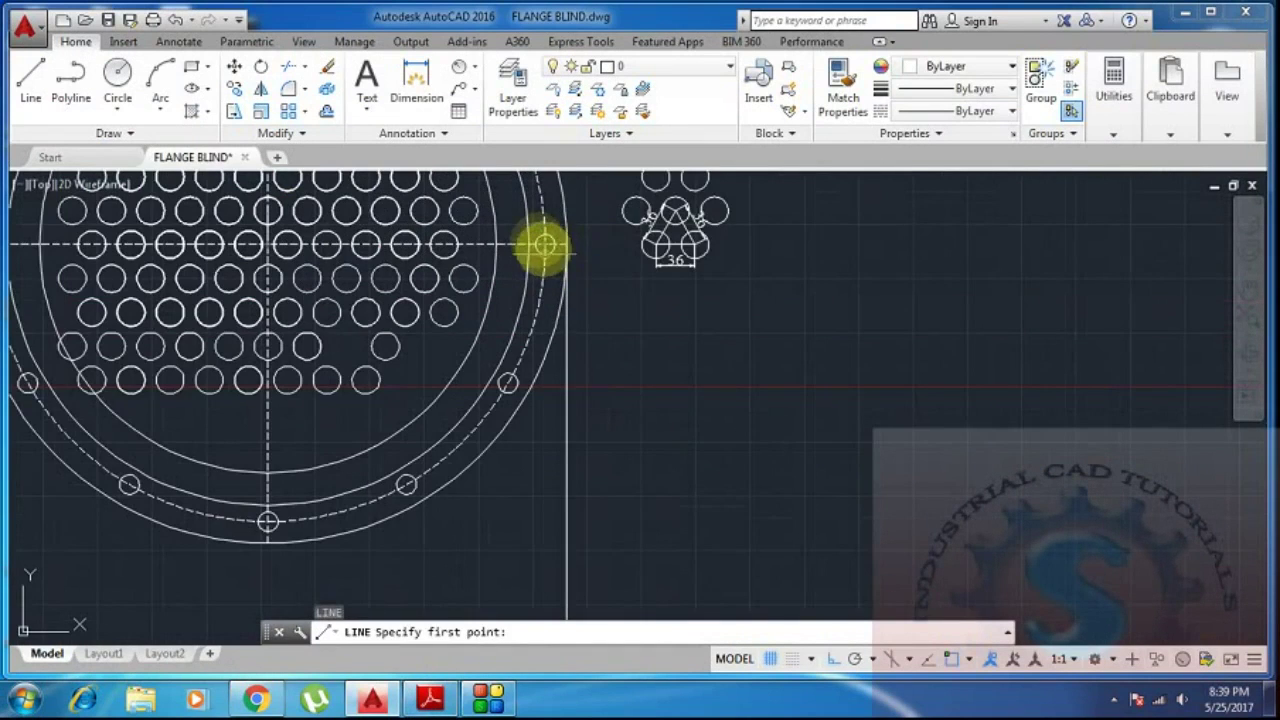
{"action": "left_click", "coordinate": [545, 245]}
{"action": "scroll", "coordinate": [563, 506], "scroll_direction": "down", "scroll_amount": 3}
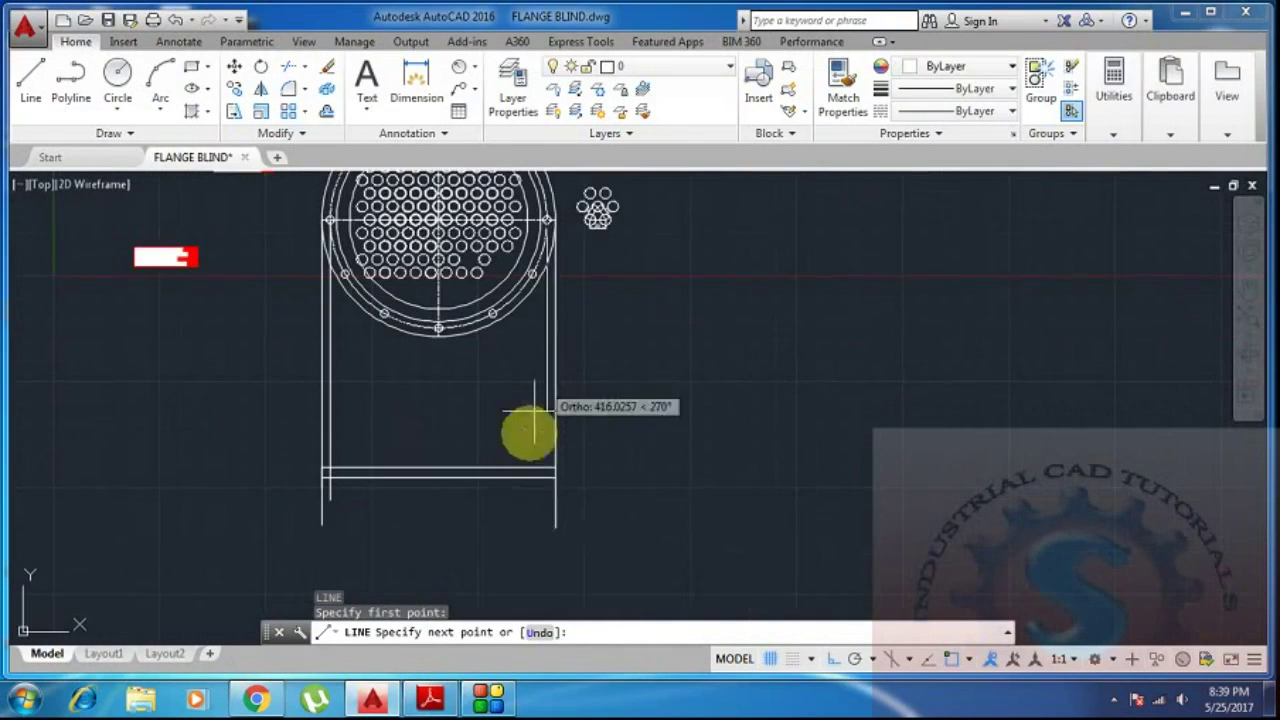
{"action": "left_click", "coordinate": [545, 522]}
{"action": "key", "text": "Escape"}
{"action": "mouse_move", "coordinate": [581, 423]}
{"action": "middle_mouse_down"}
{"action": "mouse_move", "coordinate": [597, 541]}
{"action": "mouse_move", "coordinate": [613, 513]}
{"action": "middle_mouse_up"}
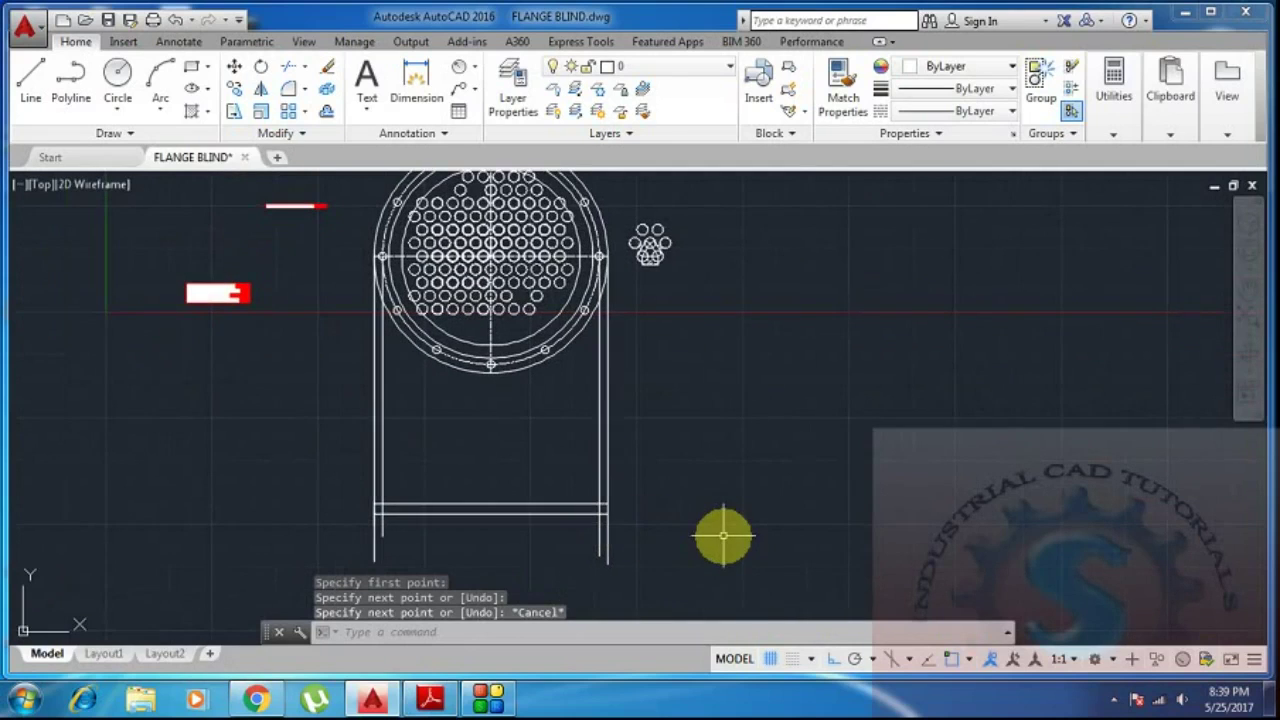
{"action": "scroll", "coordinate": [445, 548], "scroll_direction": "up", "scroll_amount": 5}
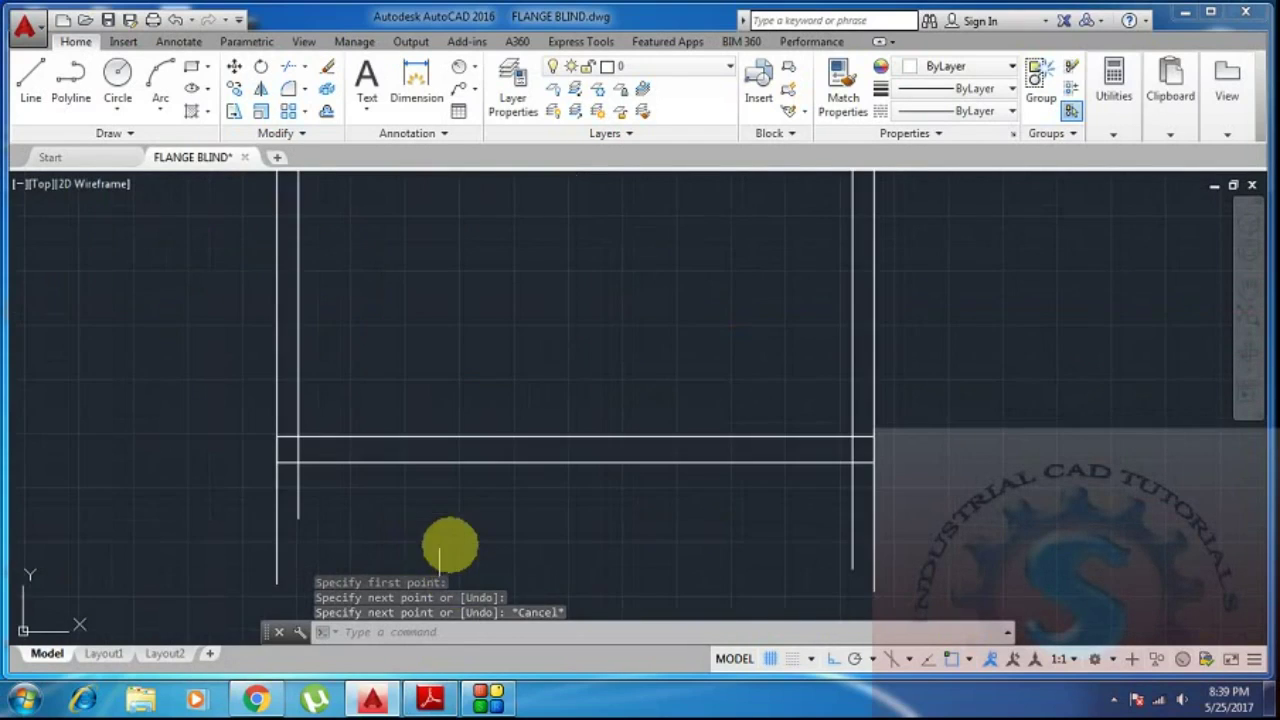
{"action": "key", "text": "Return"}
{"action": "type", "text": "TR"}
{"action": "key", "text": "Return"}
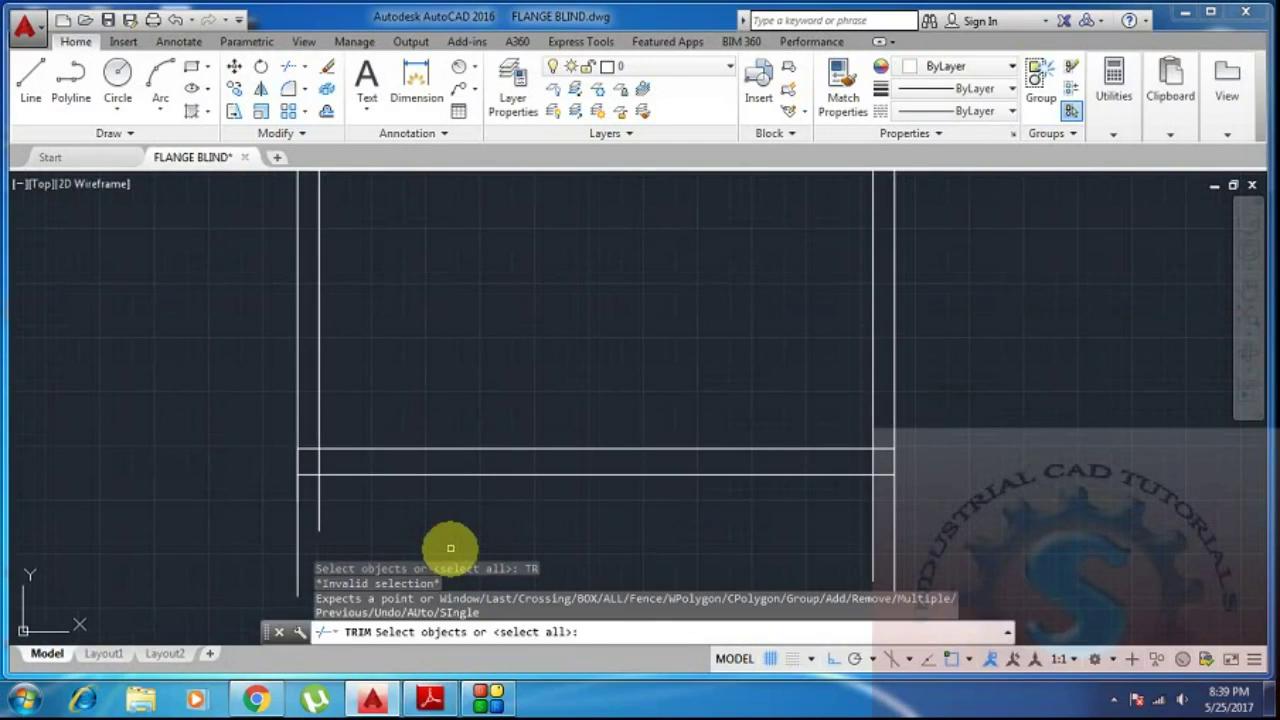
{"action": "left_click", "coordinate": [320, 515]}
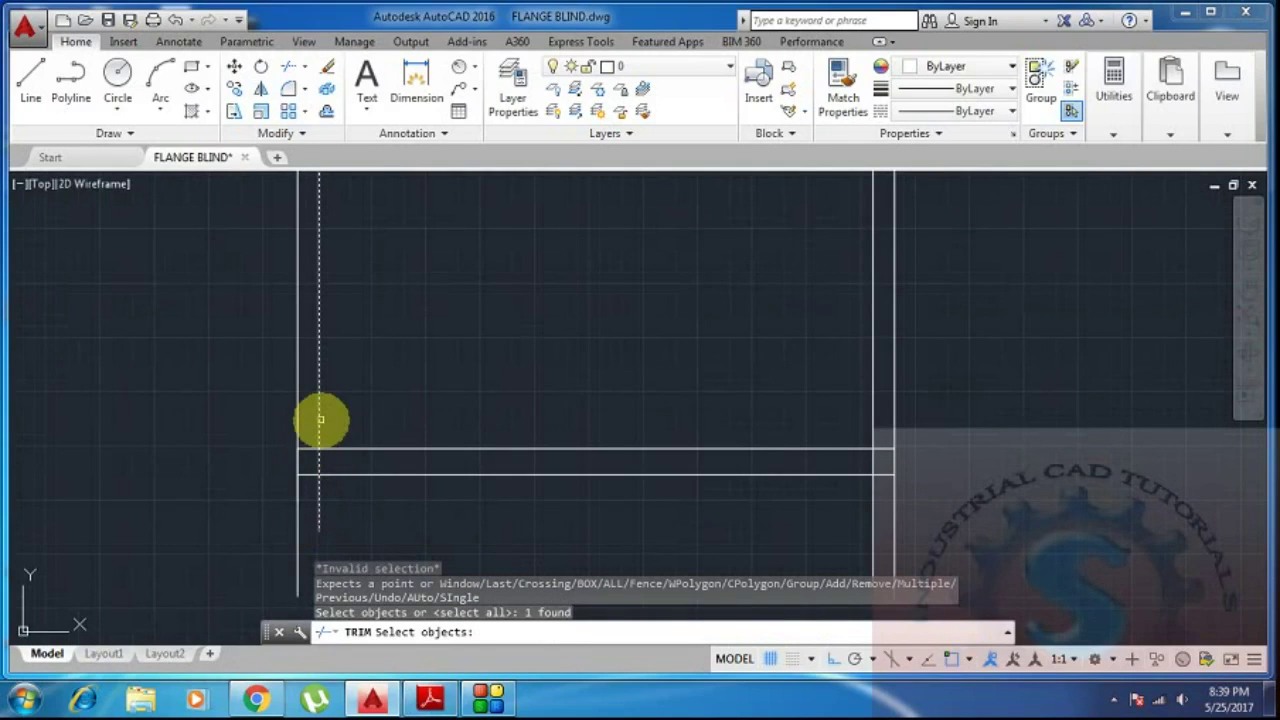
{"action": "left_click", "coordinate": [319, 420]}
{"action": "key", "text": "Escape"}
{"action": "key", "text": "Escape"}
{"action": "key", "text": "Escape"}
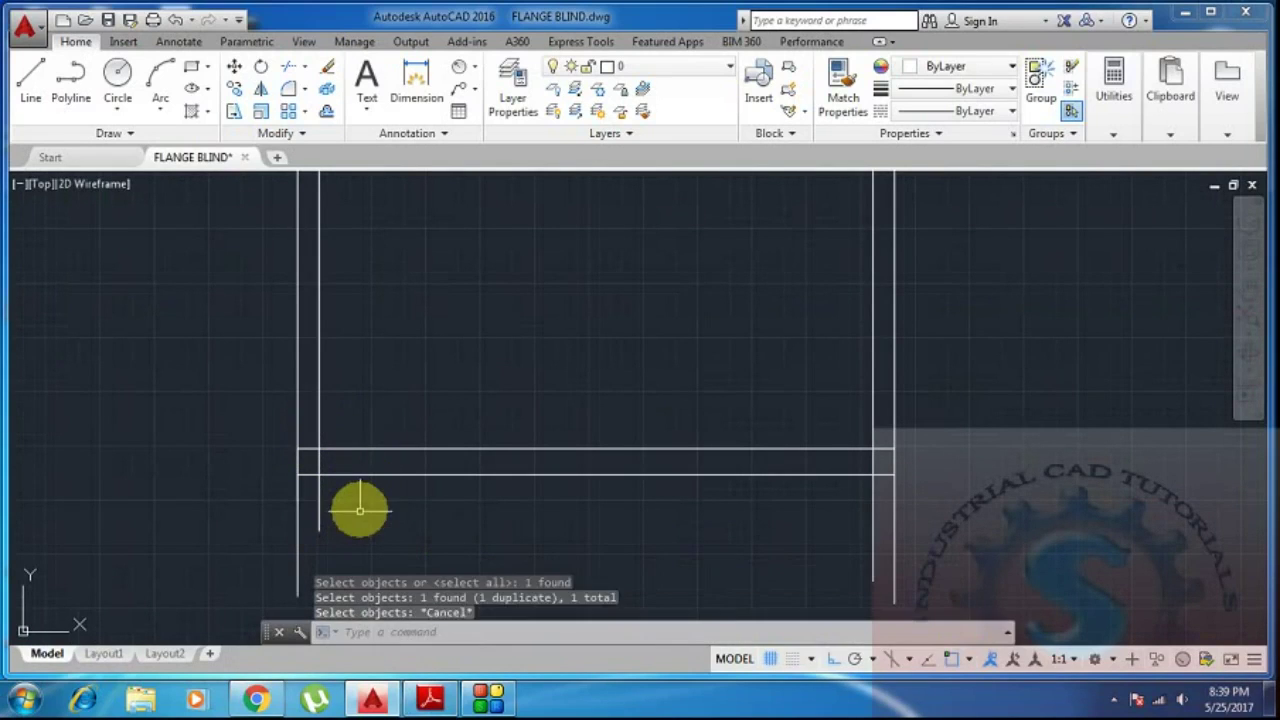
Trim both bolt hole centre lines above and below the section so they span only between its two horizontal edges.
{"action": "type", "text": "TR"}
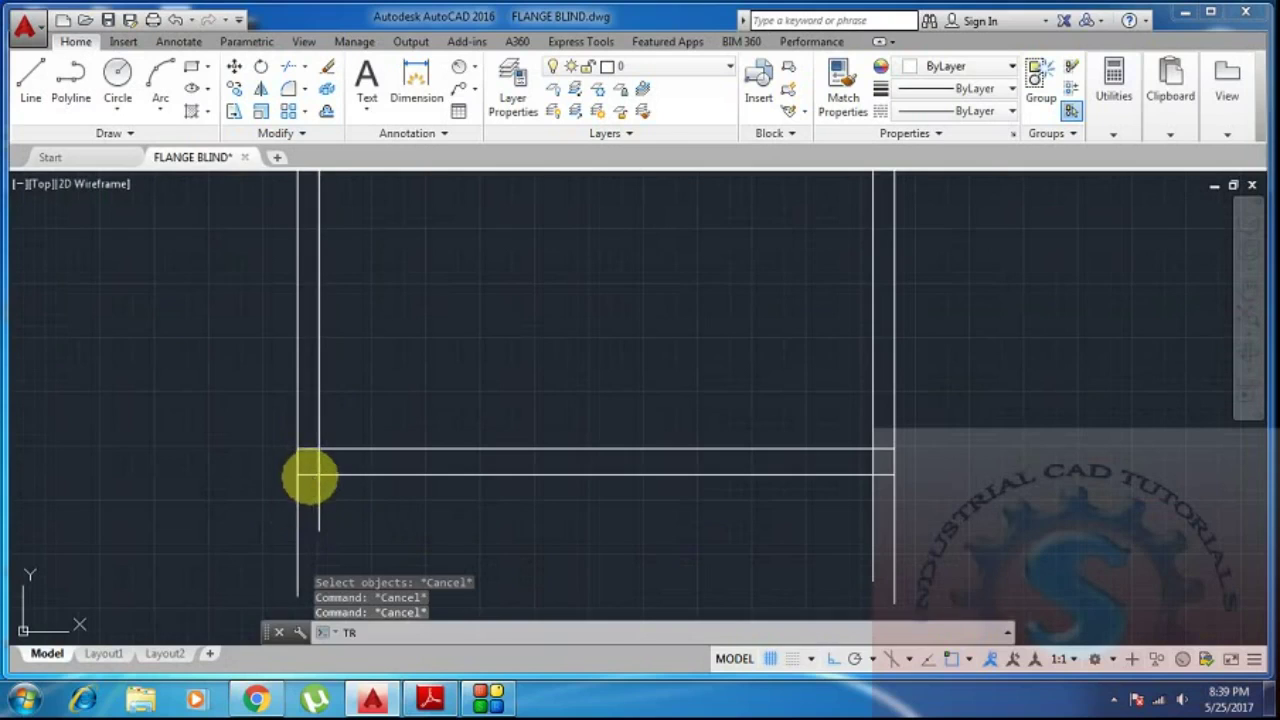
{"action": "key", "text": "Return"}
{"action": "key", "text": "Return"}
{"action": "left_click", "coordinate": [317, 490]}
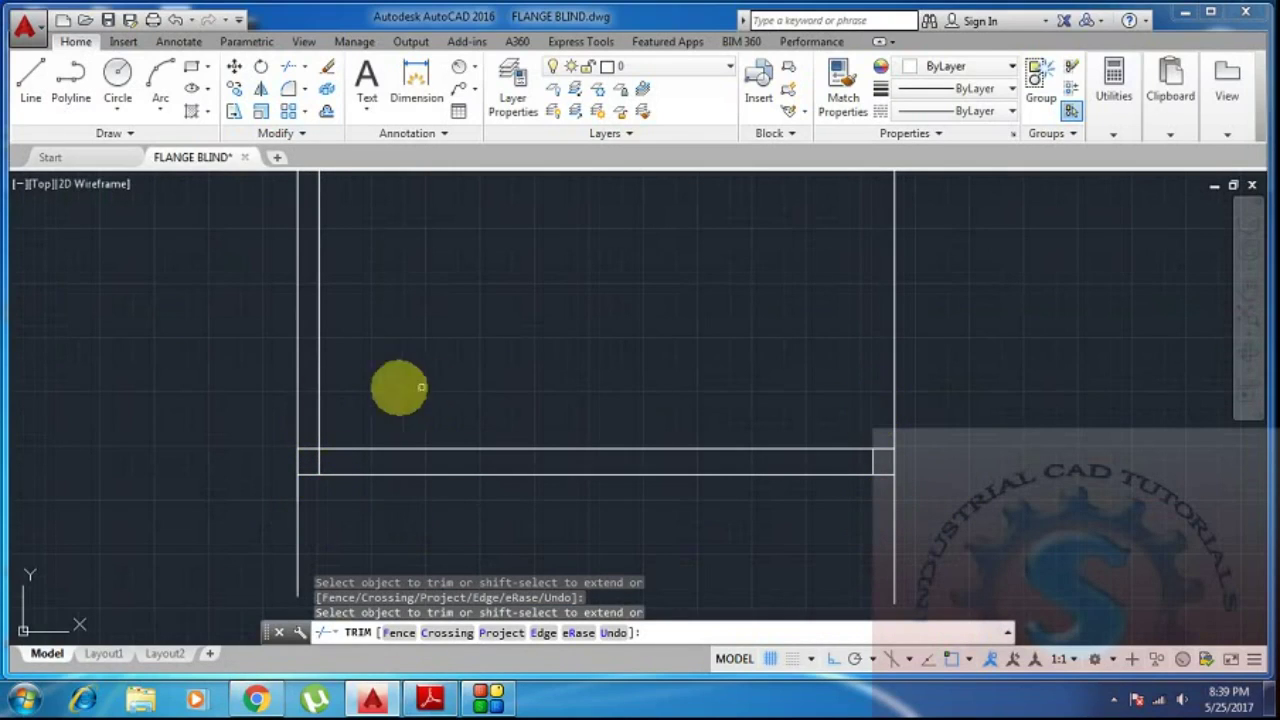
{"action": "key", "text": "Escape"}
Offset the left bolt hole centre line in the section by 9 to both sides.
{"action": "scroll", "coordinate": [337, 458], "scroll_direction": "up", "scroll_amount": 4}
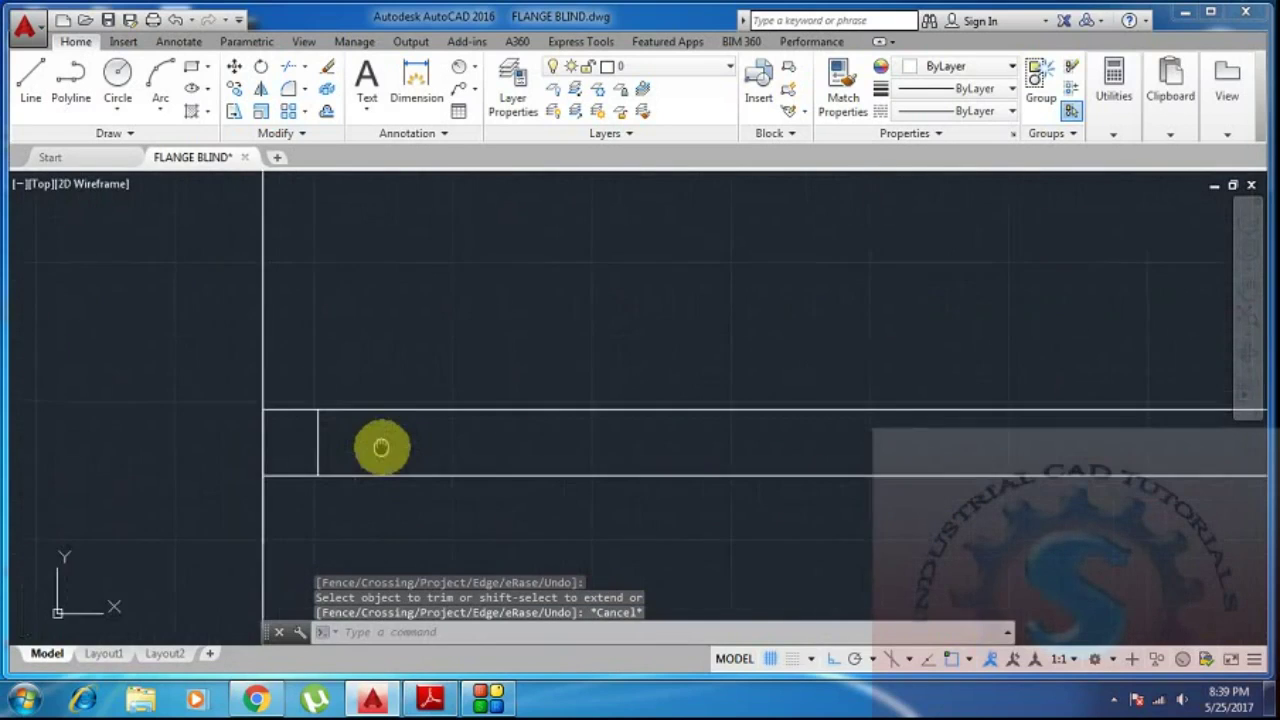
{"action": "type", "text": "o"}
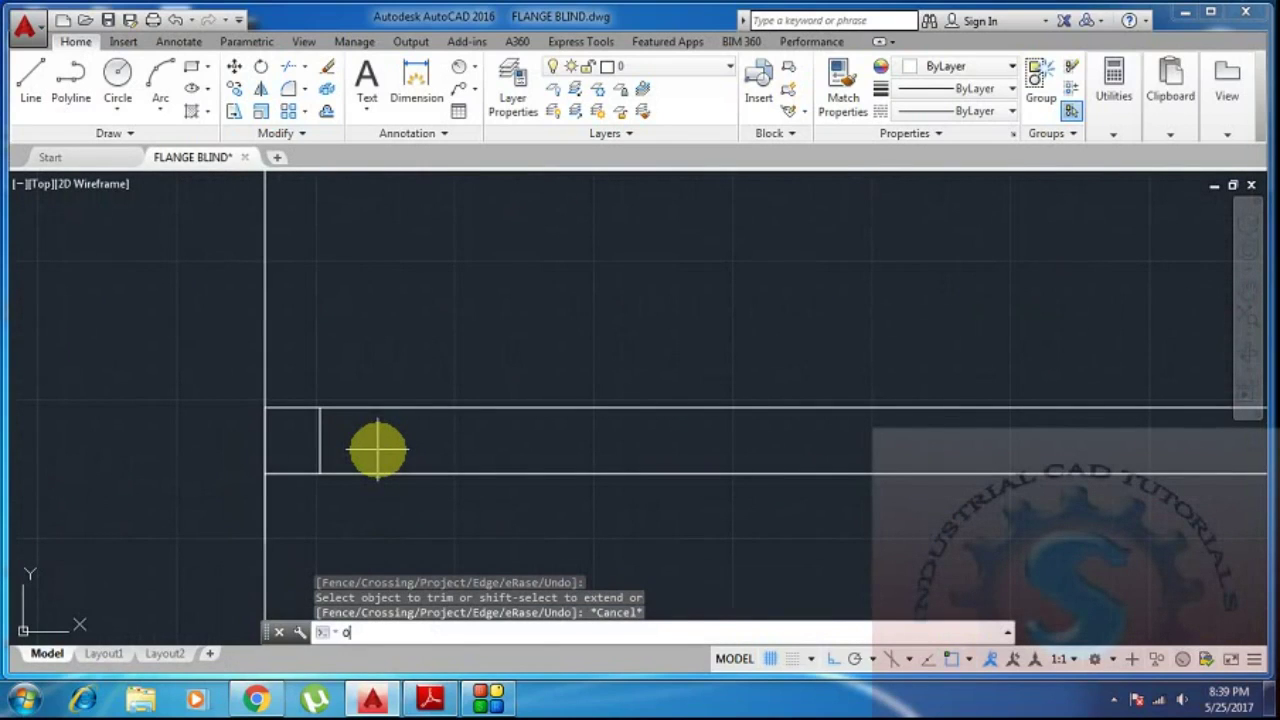
{"action": "key", "text": "Return"}
{"action": "type", "text": "o"}
{"action": "key", "text": "Return"}
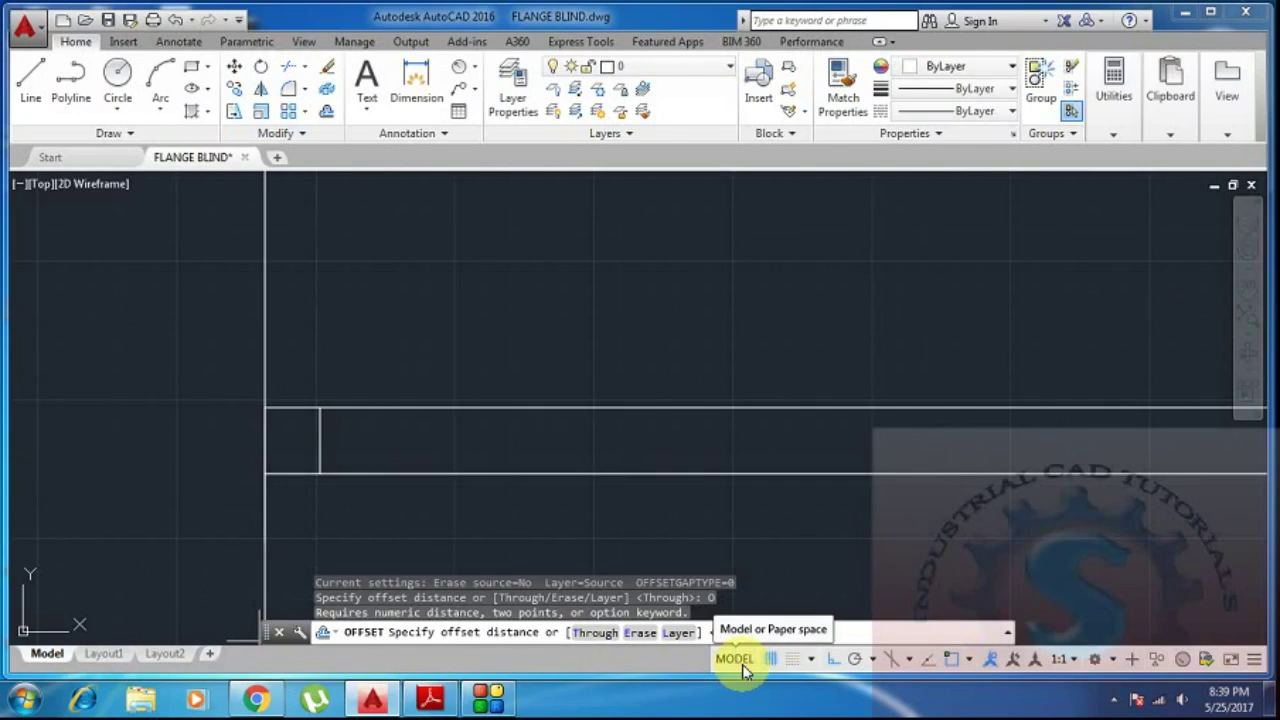
{"action": "type", "text": "9"}
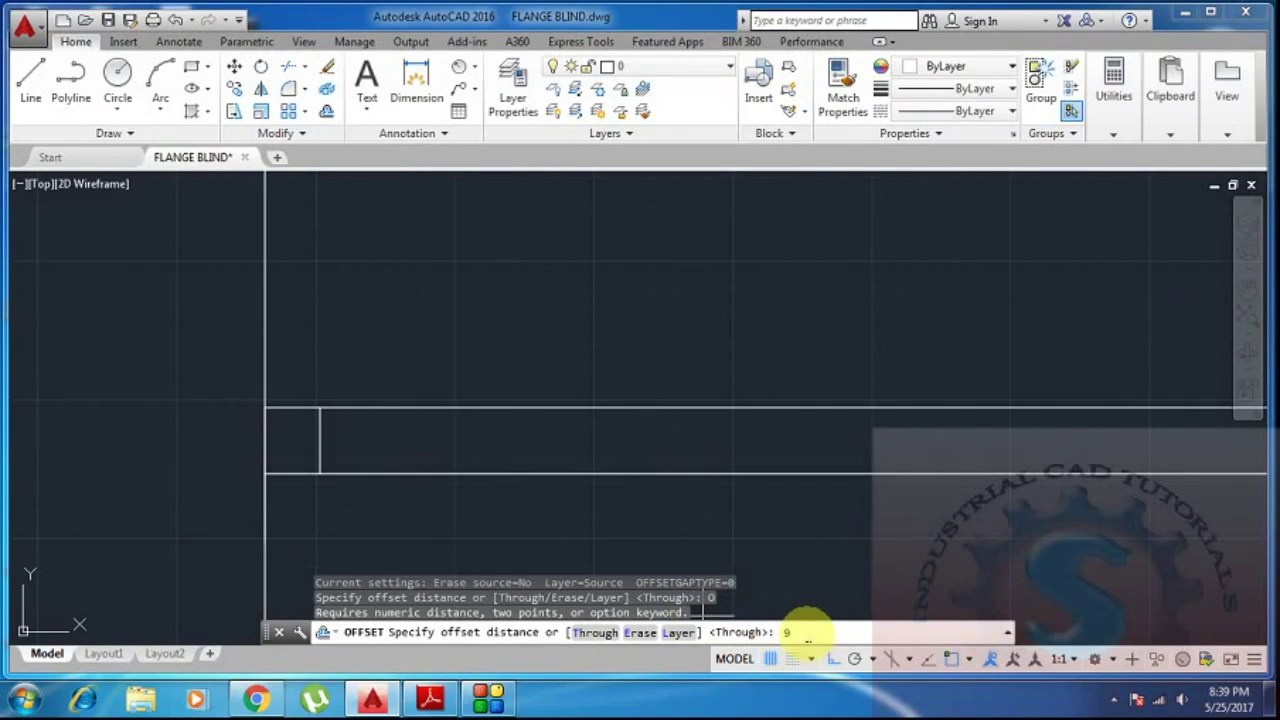
{"action": "key", "text": "Return"}
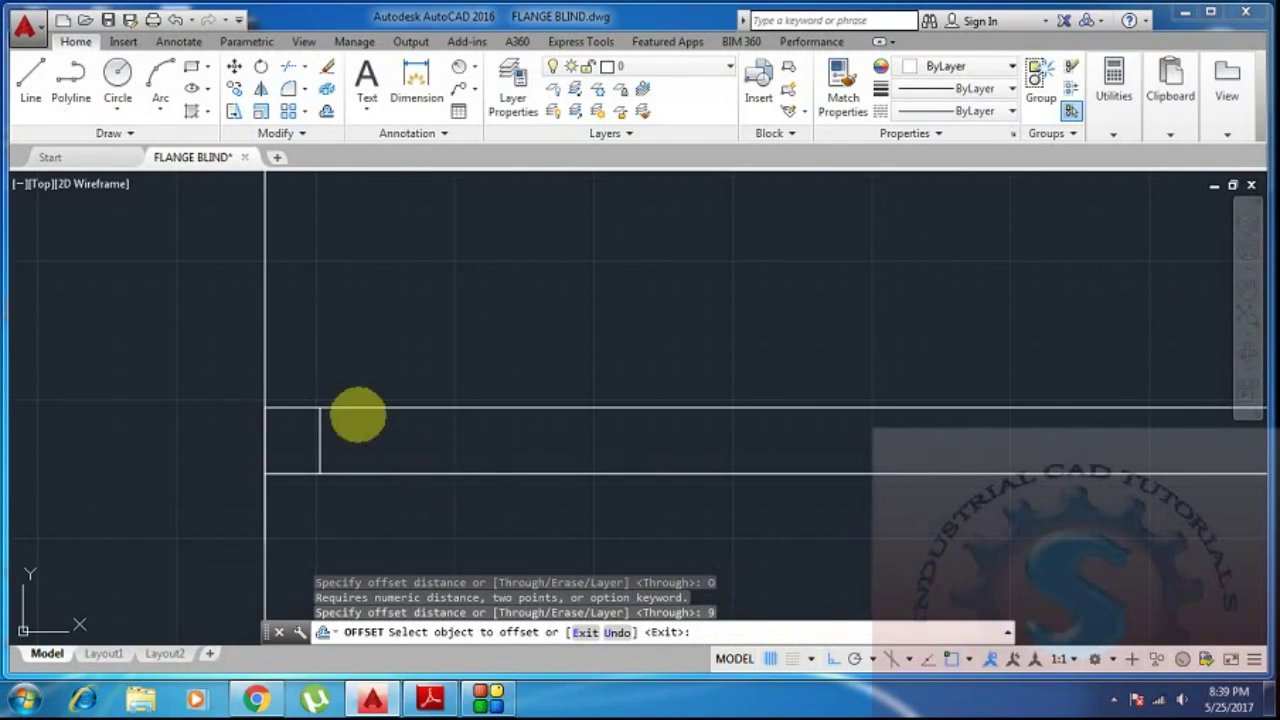
{"action": "left_click", "coordinate": [323, 438]}
{"action": "left_click", "coordinate": [337, 443]}
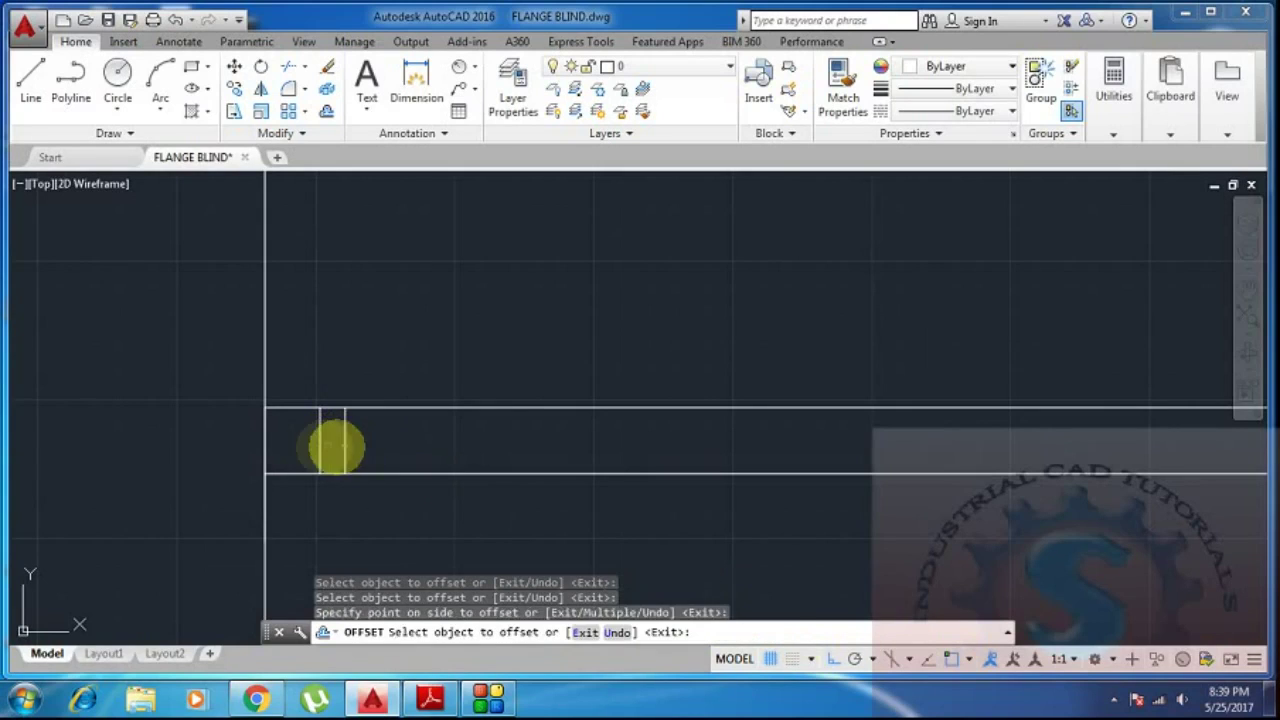
{"action": "left_click", "coordinate": [306, 443]}
{"action": "left_click", "coordinate": [349, 460]}
Offset the right bolt hole centre line in the section to both sides at the same distance of 9.
{"action": "scroll", "coordinate": [392, 482], "scroll_direction": "down", "scroll_amount": 2}
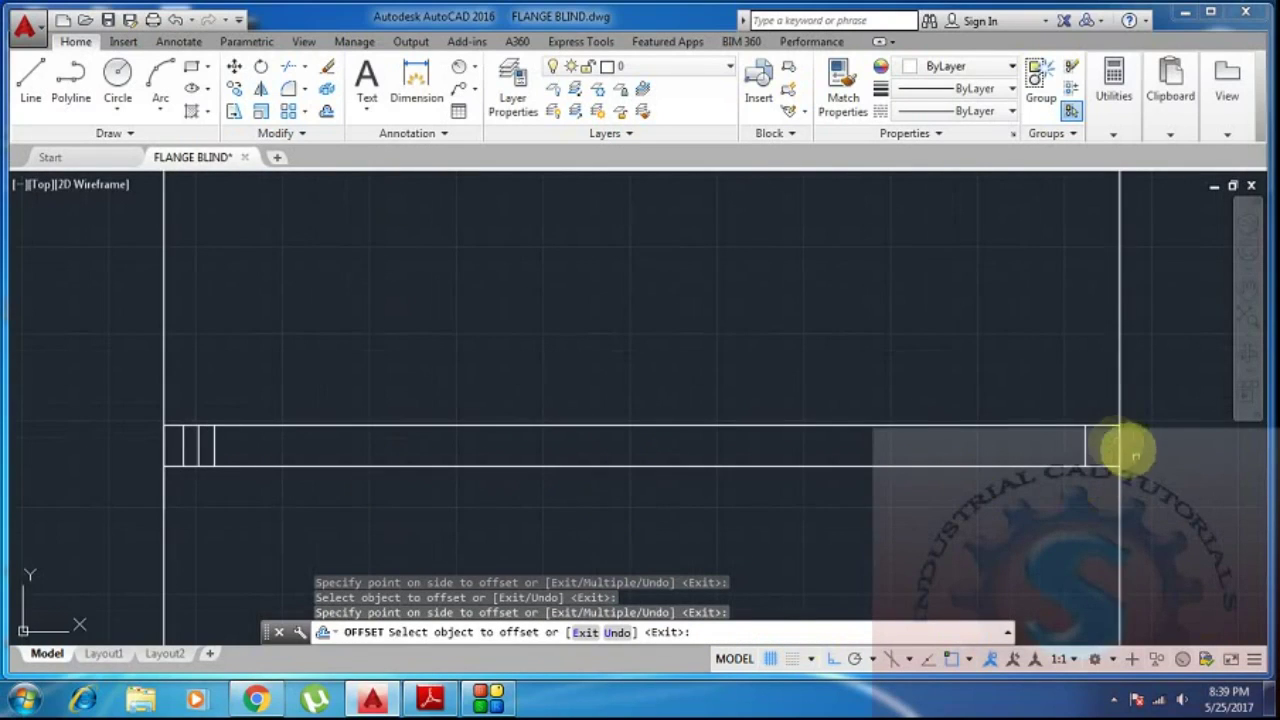
{"action": "left_click", "coordinate": [1086, 452]}
{"action": "left_click", "coordinate": [1090, 449]}
{"action": "left_click", "coordinate": [1060, 452]}
{"action": "left_click", "coordinate": [1034, 470]}
{"action": "scroll", "coordinate": [1025, 495], "scroll_direction": "down", "scroll_amount": 2}
{"action": "middle_click_drag", "start_coordinate": [1019, 510], "coordinate": [877, 531]}
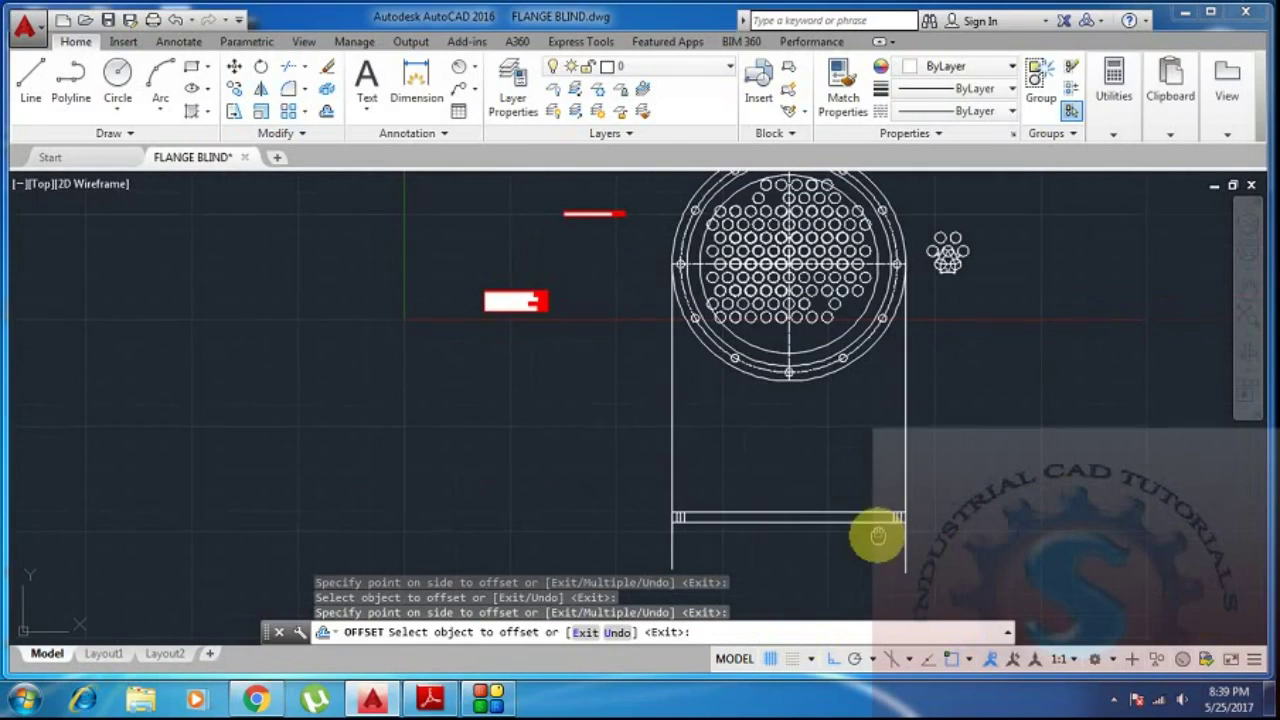
{"action": "key", "text": "Escape"}
Draw a vertical projection line from the left quadrant of the raised face circle down to the section's upper edge.
{"action": "scroll", "coordinate": [760, 480], "scroll_direction": "up", "scroll_amount": 2}
{"action": "middle_click_drag", "start_coordinate": [760, 480], "coordinate": [688, 530]}
{"action": "scroll", "coordinate": [688, 530], "scroll_direction": "down", "scroll_amount": 2}
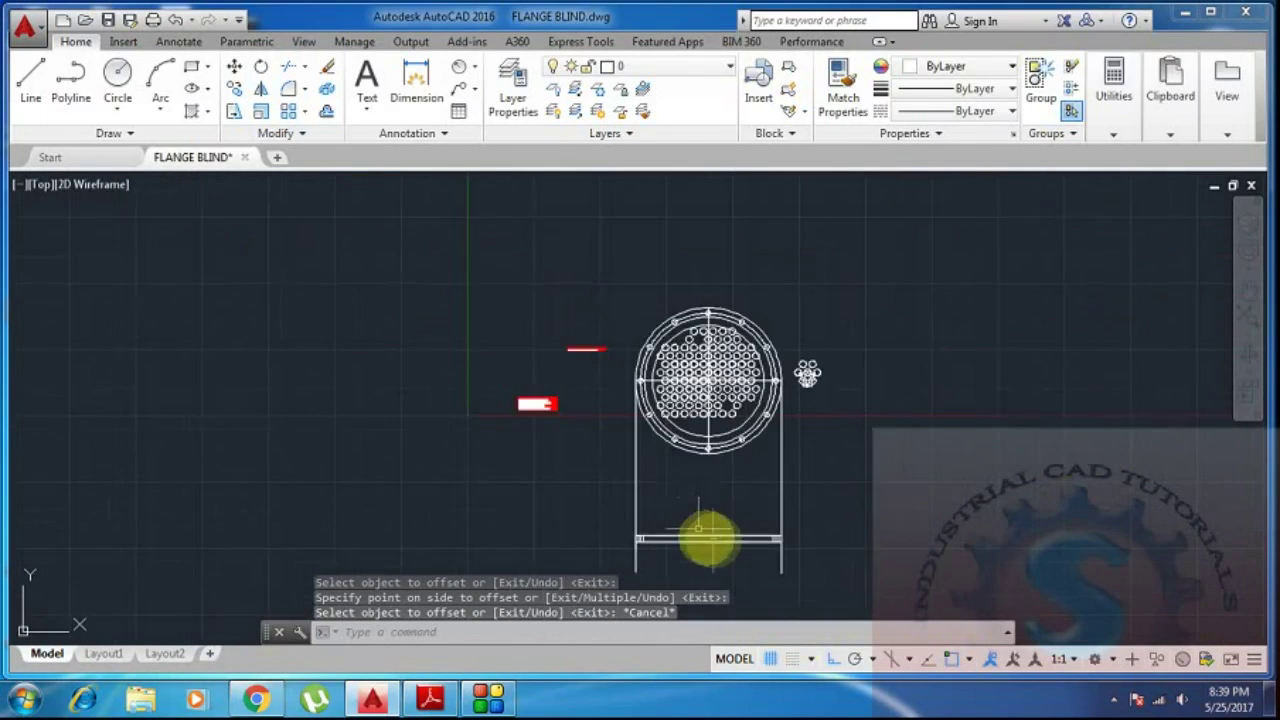
{"action": "scroll", "coordinate": [646, 491], "scroll_direction": "up", "scroll_amount": 2}
{"action": "type", "text": "l"}
{"action": "key", "text": "Return"}
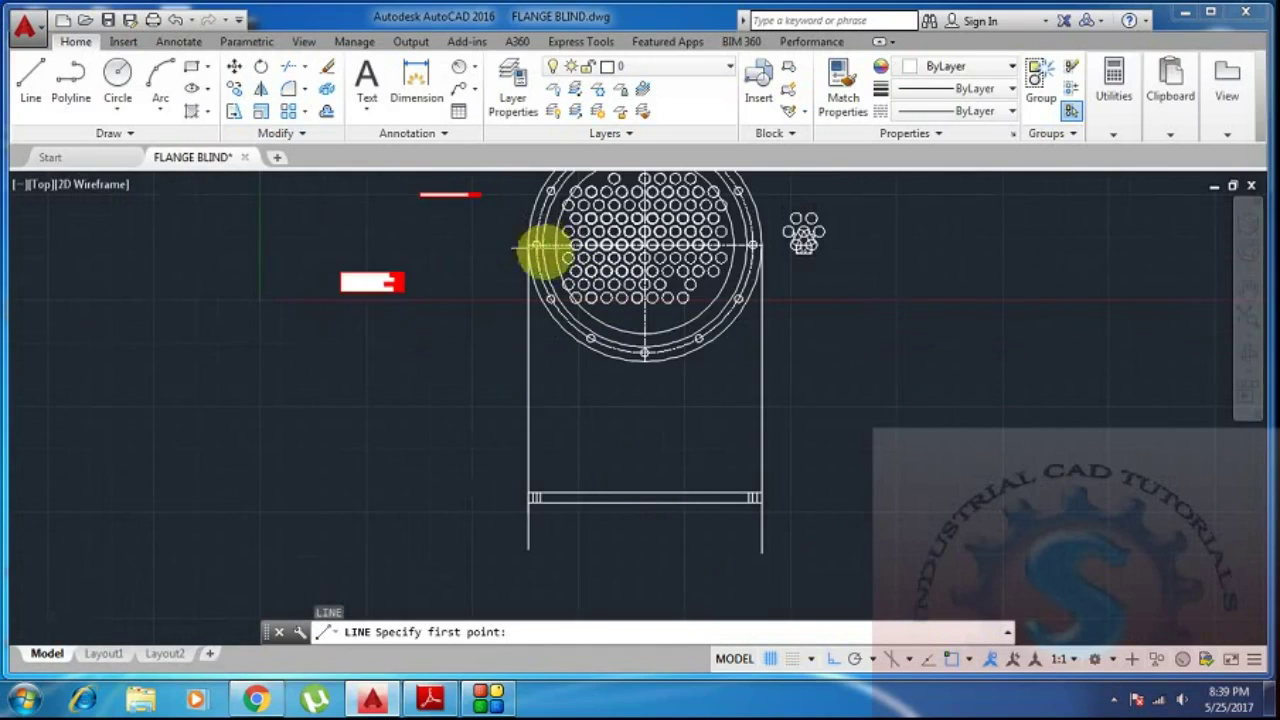
{"action": "scroll", "coordinate": [555, 250], "scroll_direction": "up", "scroll_amount": 5}
{"action": "scroll", "coordinate": [529, 329], "scroll_direction": "down", "scroll_amount": 4}
{"action": "scroll", "coordinate": [548, 318], "scroll_direction": "up", "scroll_amount": 1}
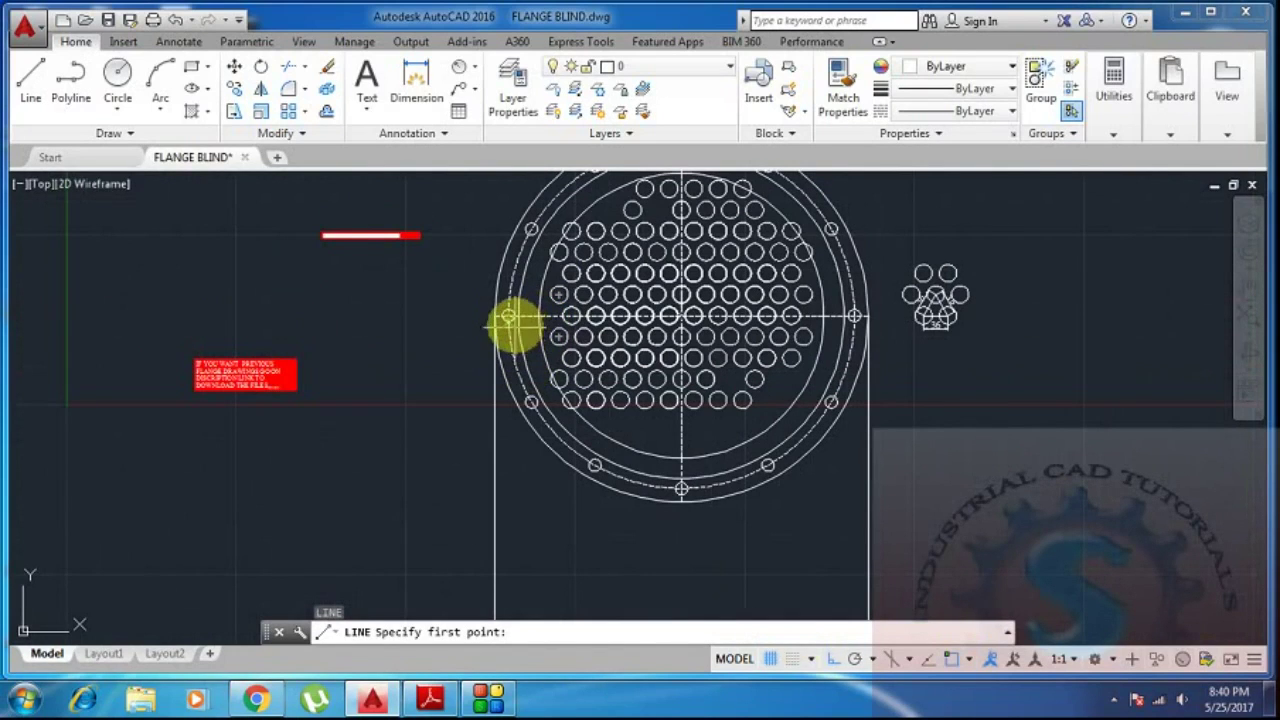
{"action": "left_click", "coordinate": [508, 316]}
{"action": "scroll", "coordinate": [530, 480], "scroll_direction": "up", "scroll_amount": 5}
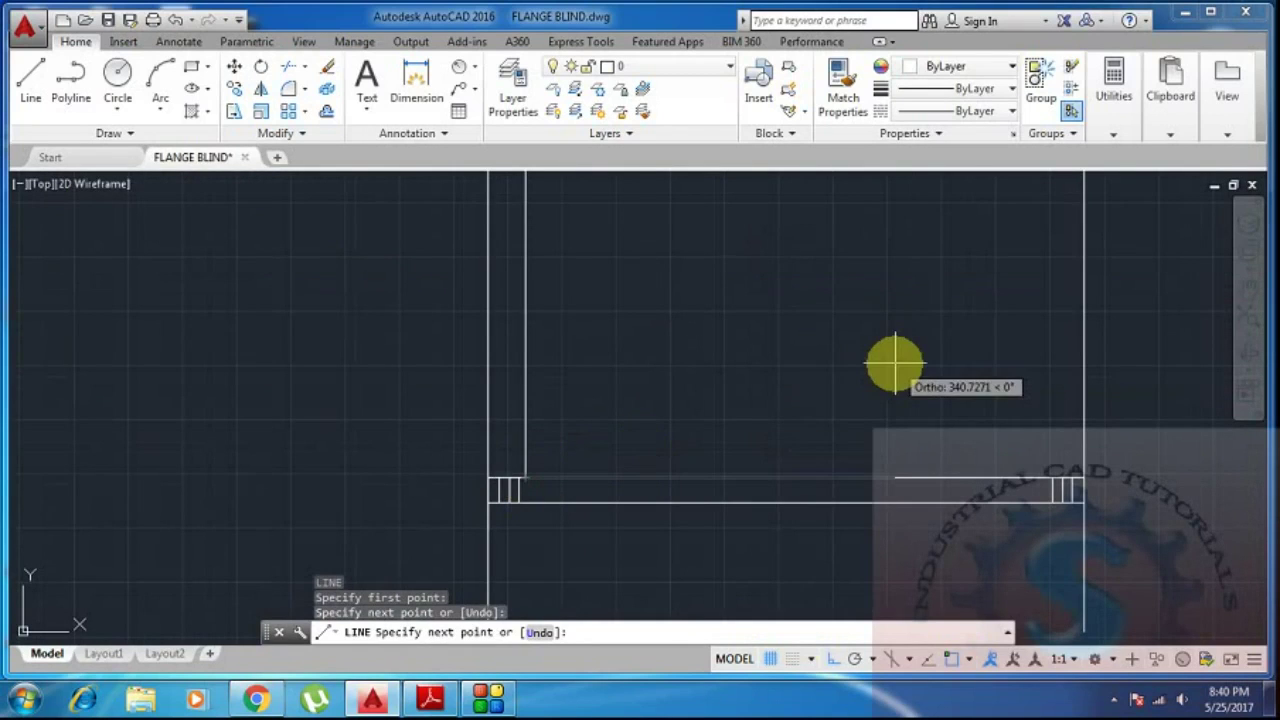
{"action": "key", "text": "Escape"}
Draw a vertical projection line from the right quadrant of the raised face circle down to the section's upper edge.
{"action": "scroll", "coordinate": [737, 406], "scroll_direction": "down", "scroll_amount": 3}
{"action": "mouse_move", "coordinate": [737, 406]}
{"action": "middle_mouse_down"}
{"action": "mouse_move", "coordinate": [733, 467]}
{"action": "mouse_move", "coordinate": [720, 434]}
{"action": "mouse_move", "coordinate": [689, 477]}
{"action": "middle_mouse_up"}
{"action": "type", "text": "l"}
{"action": "key", "text": "Return"}
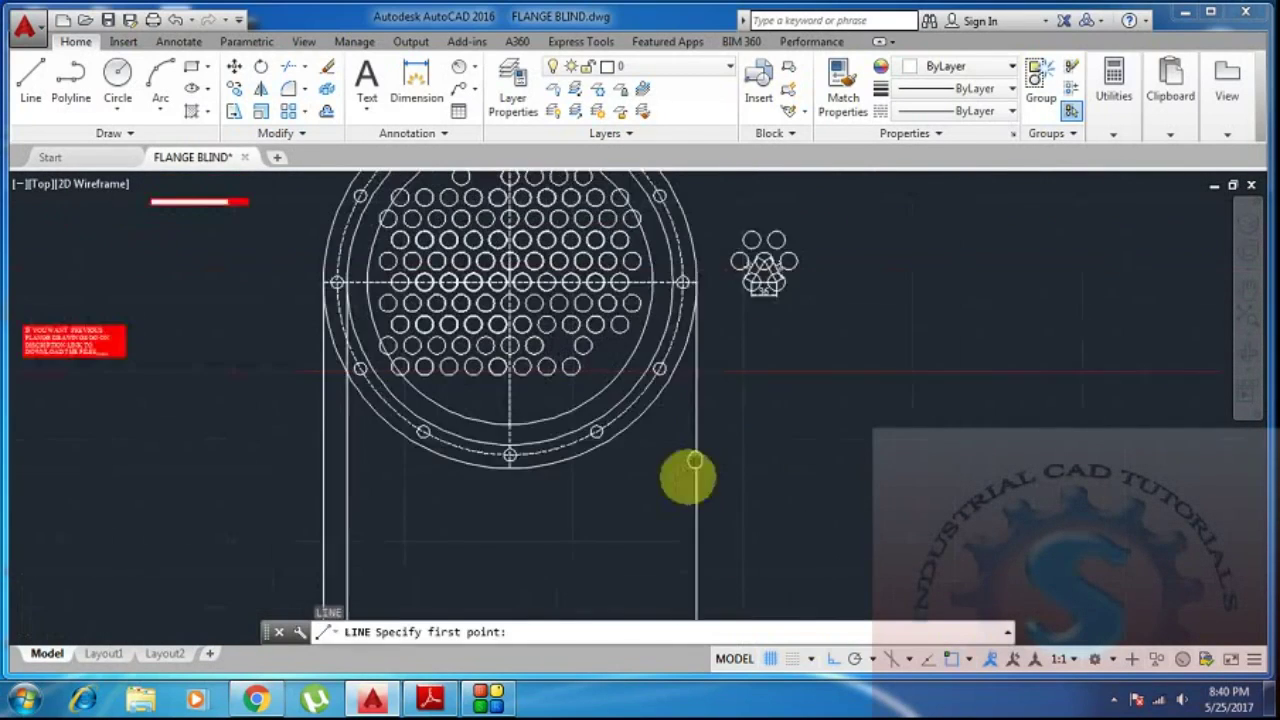
{"action": "left_click", "coordinate": [665, 322]}
{"action": "middle_click_drag", "start_coordinate": [634, 566], "coordinate": [657, 543]}
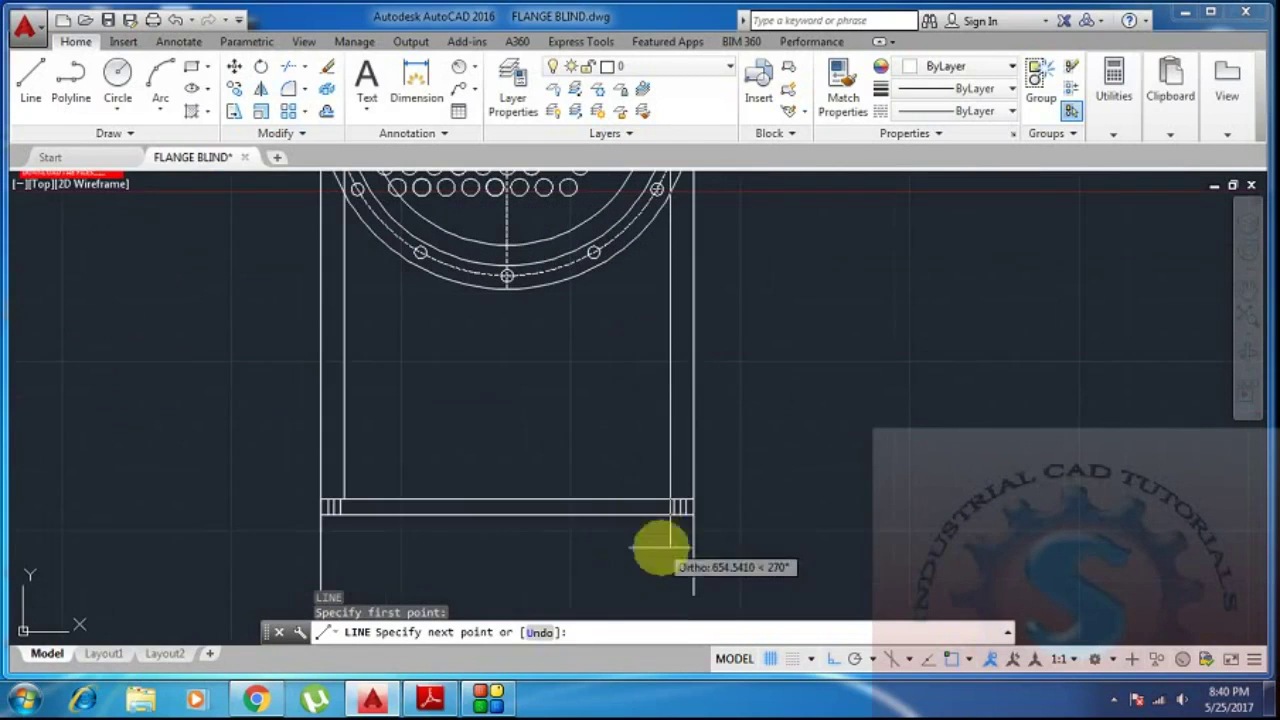
{"action": "key", "text": "Escape"}
{"action": "scroll", "coordinate": [771, 509], "scroll_direction": "down", "scroll_amount": 5}
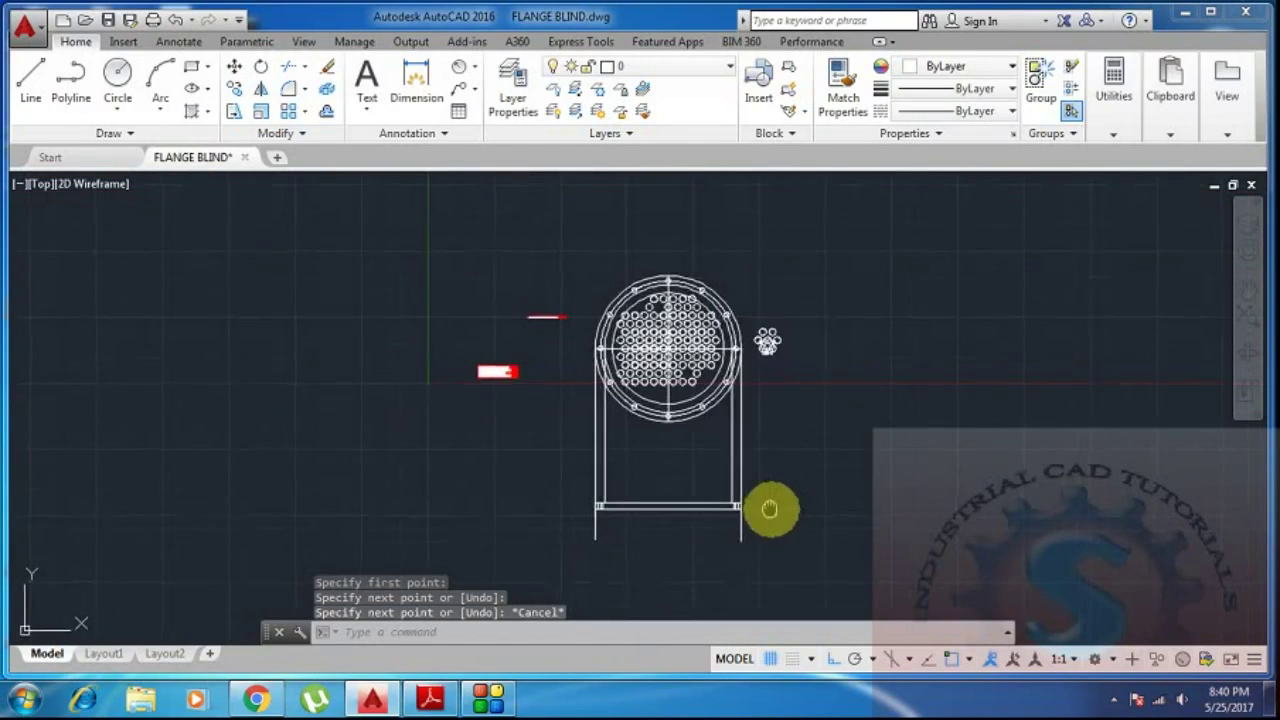
{"action": "scroll", "coordinate": [710, 550], "scroll_direction": "up", "scroll_amount": 5}
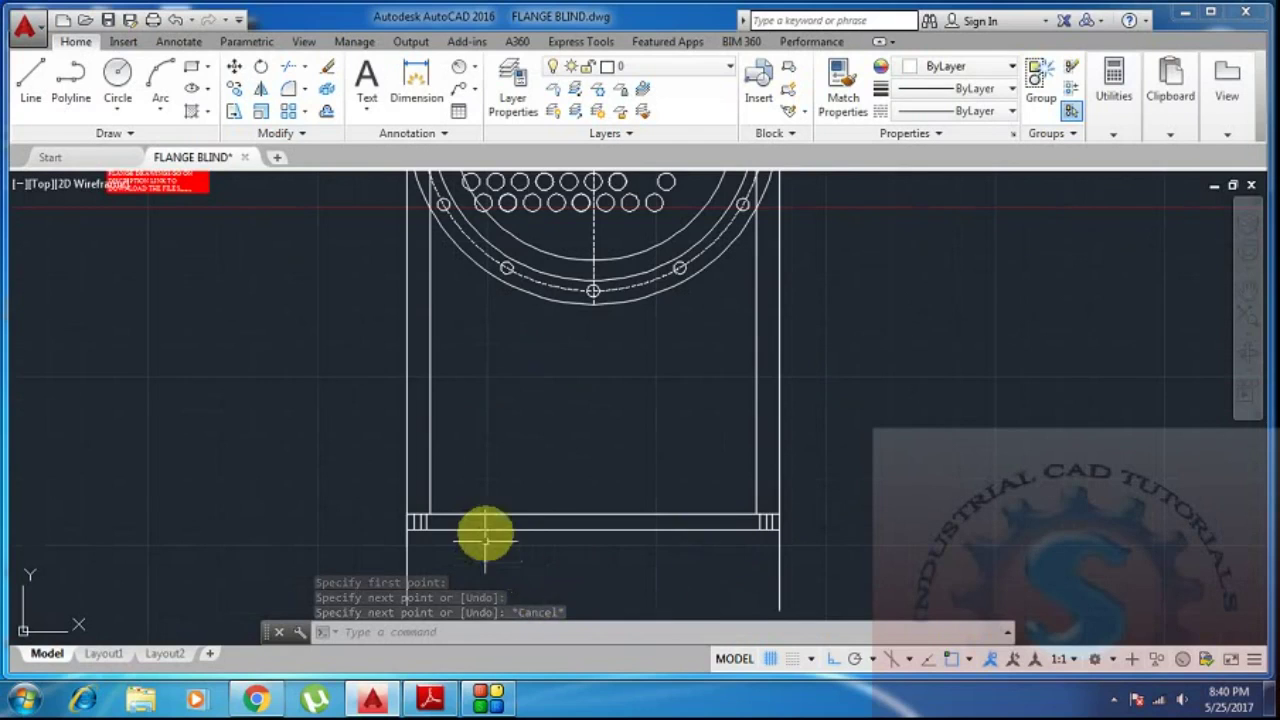
Examine the raised face and inner diameter of the tube sheet section in the reference PDF in Adobe Reader, and return to AutoCAD.
{"action": "mouse_move", "coordinate": [480, 529]}
{"action": "middle_mouse_down"}
{"action": "mouse_move", "coordinate": [457, 523]}
{"action": "mouse_move", "coordinate": [675, 536]}
{"action": "middle_mouse_up"}
{"action": "scroll", "coordinate": [746, 517], "scroll_direction": "down", "scroll_amount": 3}
{"action": "scroll", "coordinate": [746, 519], "scroll_direction": "up", "scroll_amount": 3}
{"action": "key", "text": "space"}
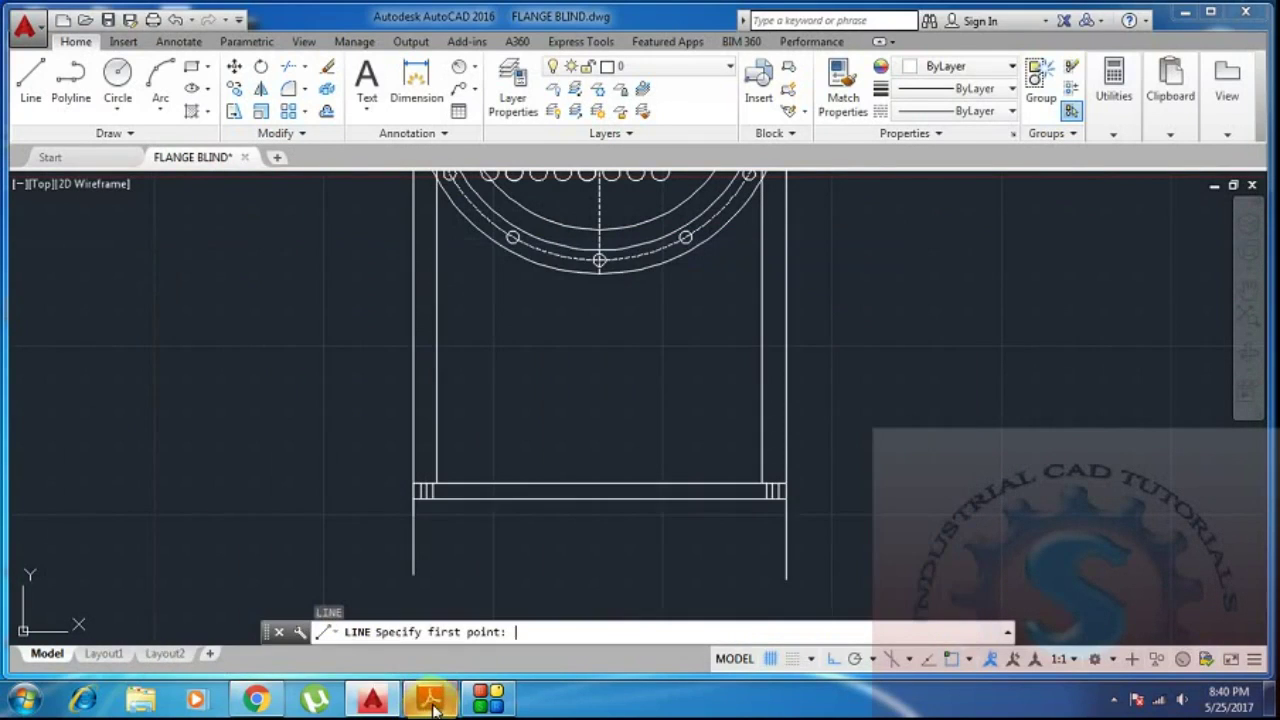
{"action": "left_click", "coordinate": [433, 704]}
{"action": "scroll", "coordinate": [517, 577], "scroll_direction": "down", "scroll_amount": 3}
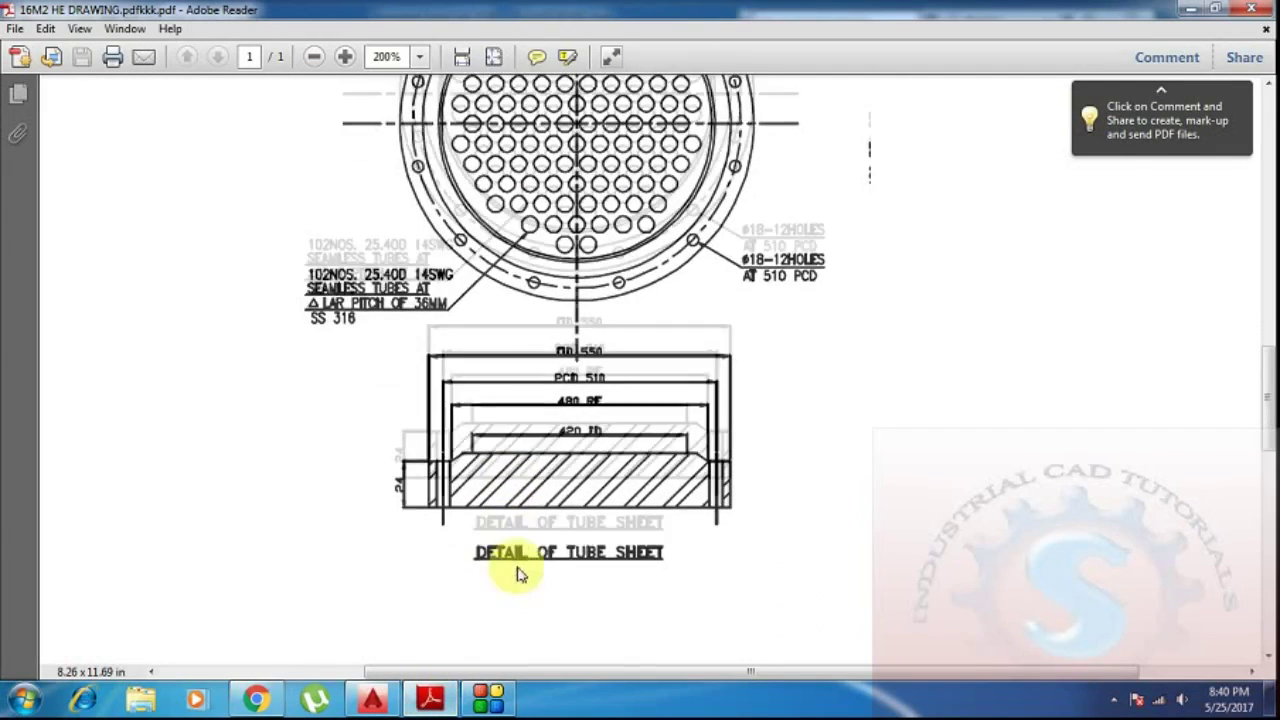
{"action": "scroll", "coordinate": [507, 594], "scroll_direction": "up", "scroll_amount": 1}
{"action": "scroll", "coordinate": [503, 605], "scroll_direction": "up", "scroll_amount": 1}
{"action": "scroll", "coordinate": [503, 607], "scroll_direction": "down", "scroll_amount": 1}
{"action": "scroll", "coordinate": [506, 603], "scroll_direction": "up", "scroll_amount": 1}
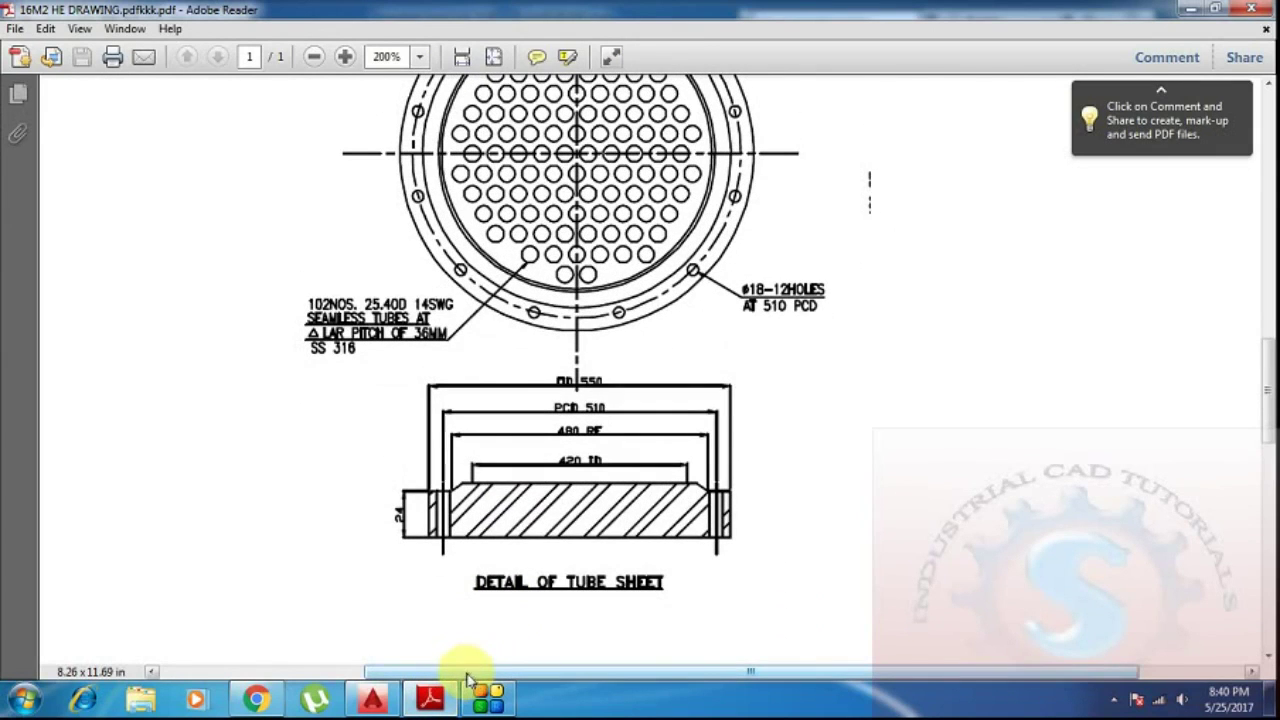
{"action": "scroll", "coordinate": [481, 657], "scroll_direction": "up", "scroll_amount": 1}
{"action": "scroll", "coordinate": [481, 657], "scroll_direction": "down", "scroll_amount": 1}
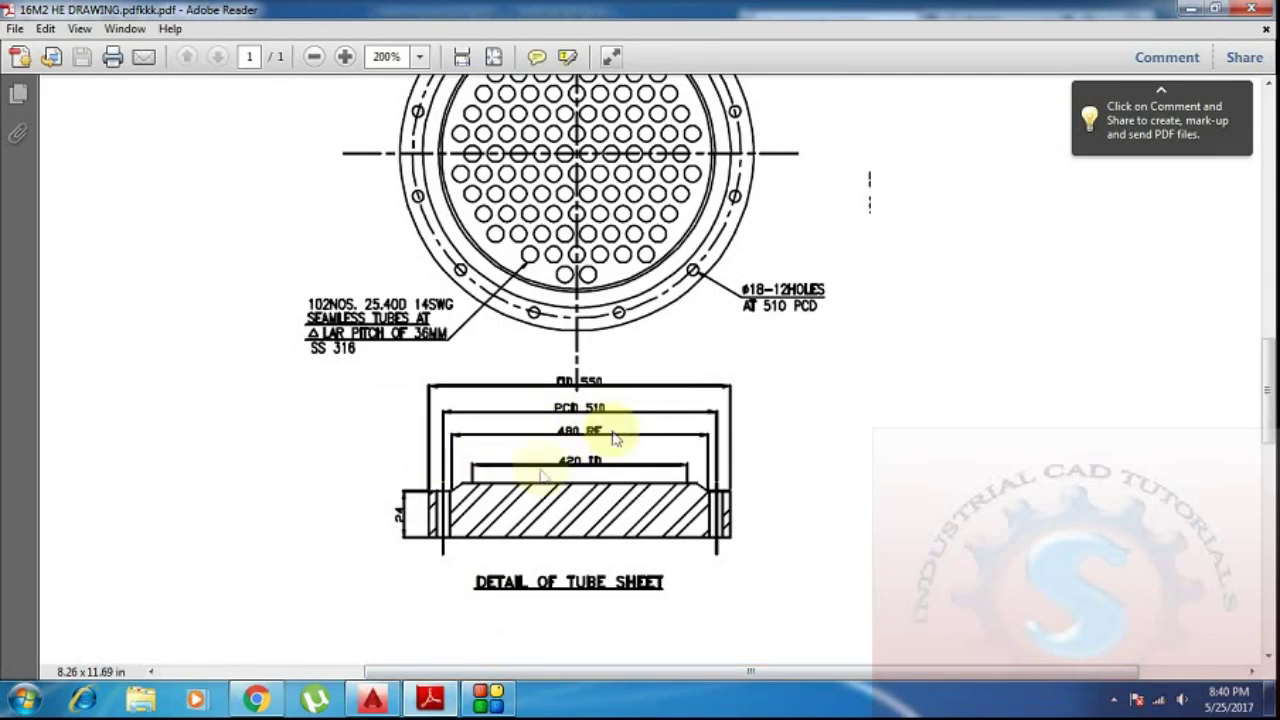
{"action": "left_click", "coordinate": [430, 698]}
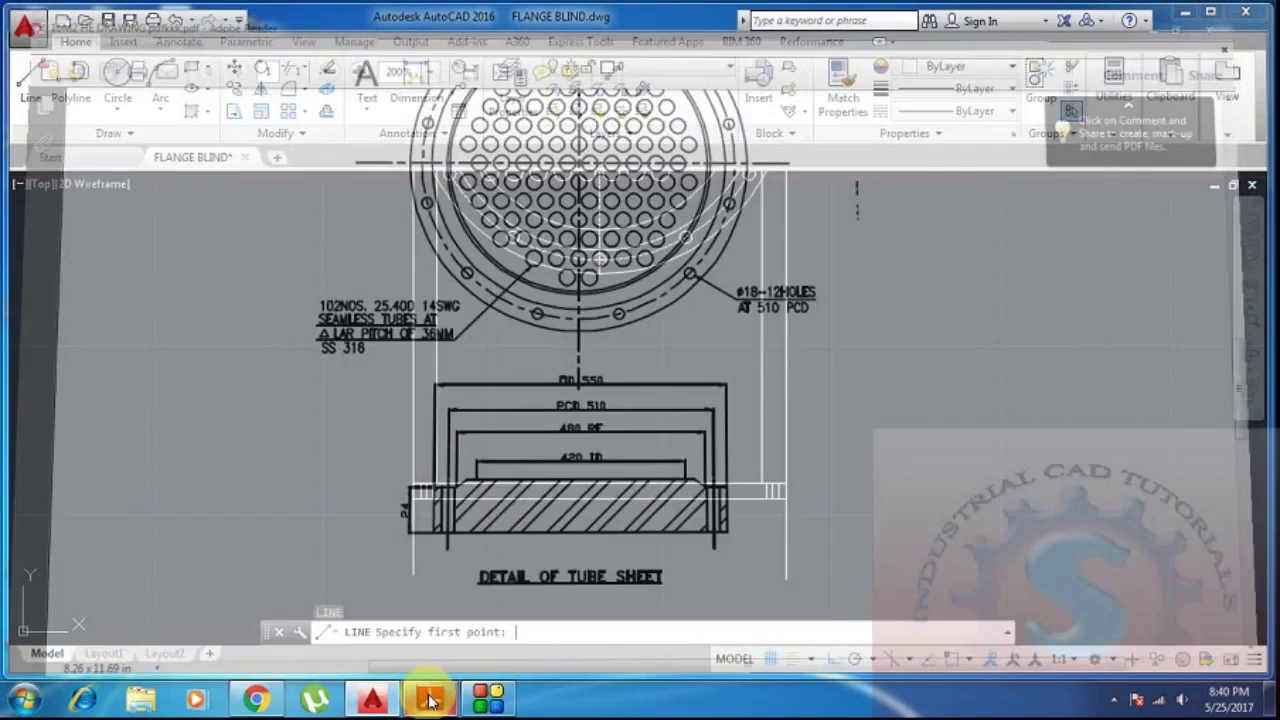
Draw a vertical projection line from the left quadrant of the inner diameter circle down to the section's lower edge.
{"action": "scroll", "coordinate": [596, 503], "scroll_direction": "down", "scroll_amount": 4}
{"action": "scroll", "coordinate": [596, 503], "scroll_direction": "up", "scroll_amount": 3}
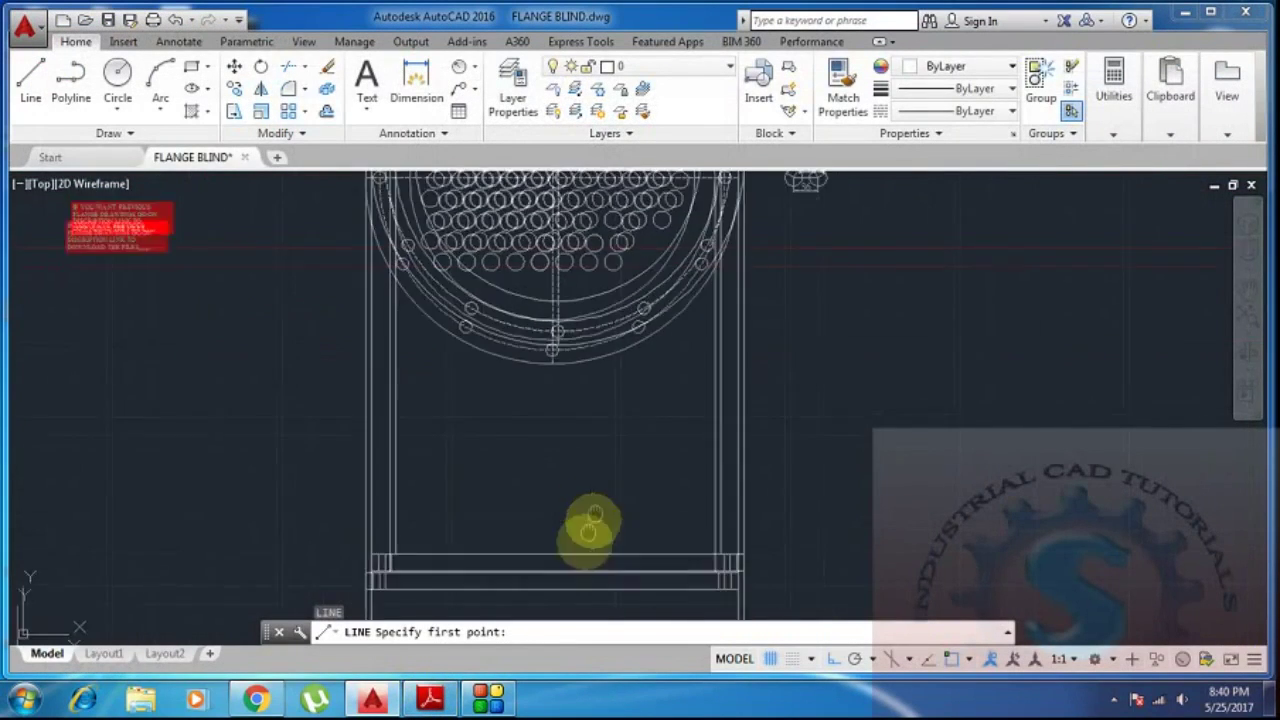
{"action": "key", "text": "Return"}
{"action": "middle_click_drag", "start_coordinate": [535, 439], "coordinate": [523, 509]}
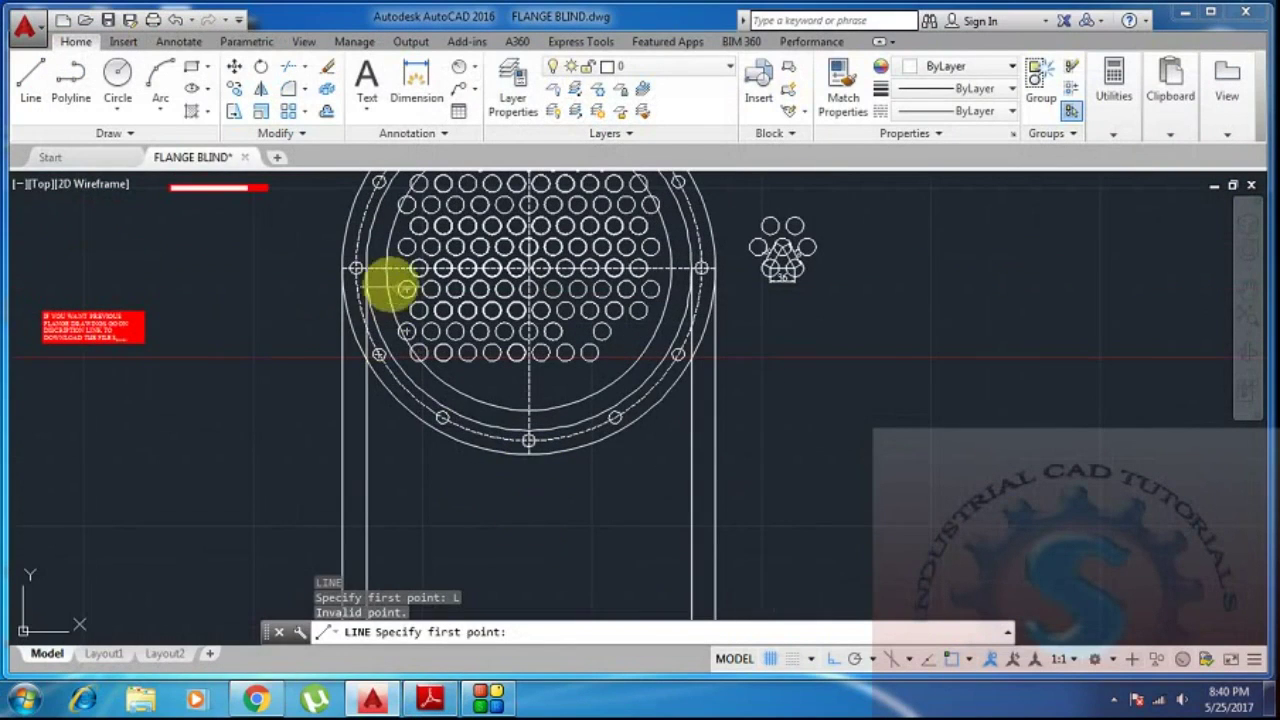
{"action": "left_click", "coordinate": [410, 547]}
{"action": "middle_click_drag", "start_coordinate": [410, 547], "coordinate": [443, 357]}
{"action": "left_click", "coordinate": [416, 490]}
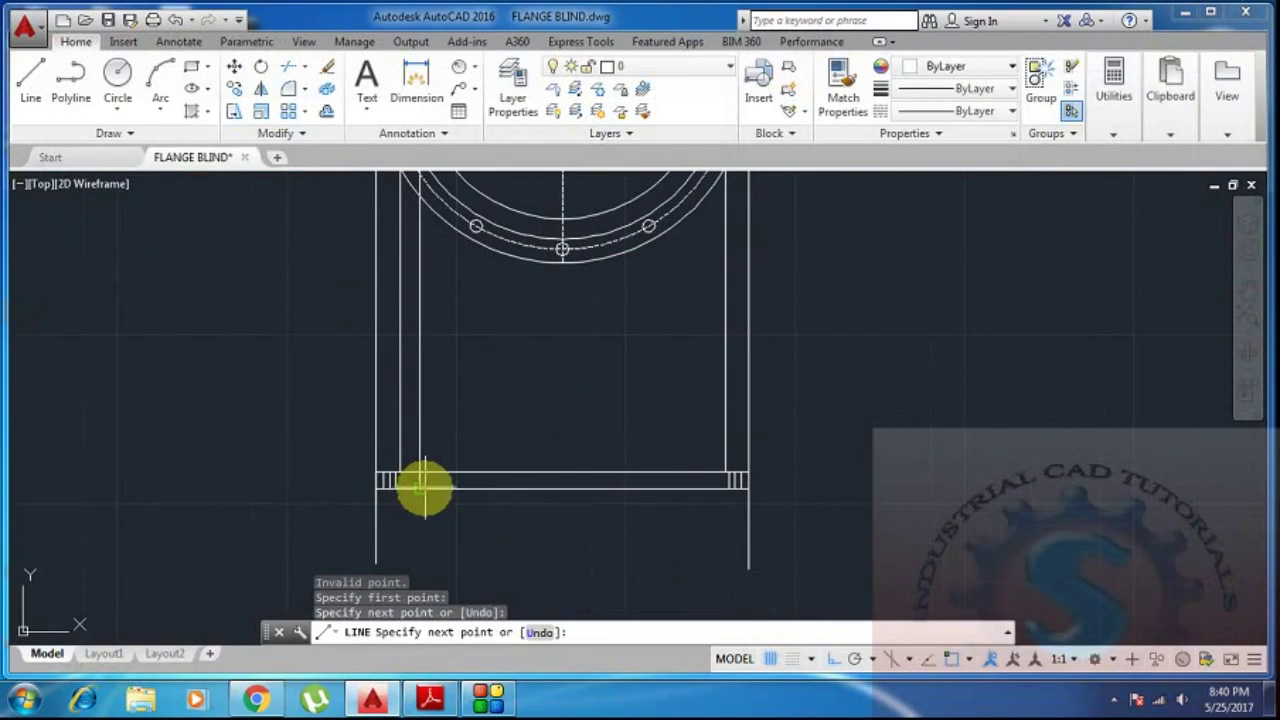
{"action": "key", "text": "Escape"}
Draw a vertical projection line from the right quadrant of the inner diameter circle down to the section's lower edge.
{"action": "middle_click_drag", "start_coordinate": [593, 596], "coordinate": [524, 611]}
{"action": "key", "text": "Return"}
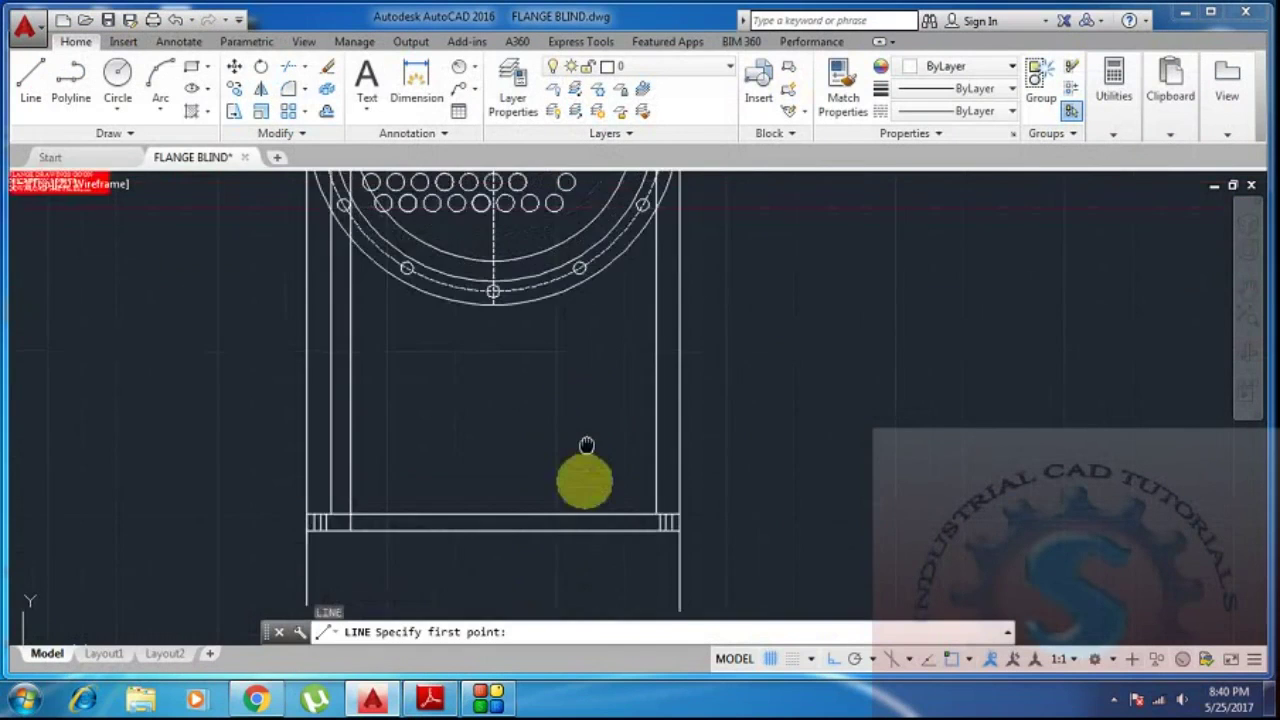
{"action": "middle_click_drag", "start_coordinate": [586, 471], "coordinate": [556, 623]}
{"action": "left_click", "coordinate": [614, 250]}
{"action": "middle_click_drag", "start_coordinate": [611, 509], "coordinate": [634, 243]}
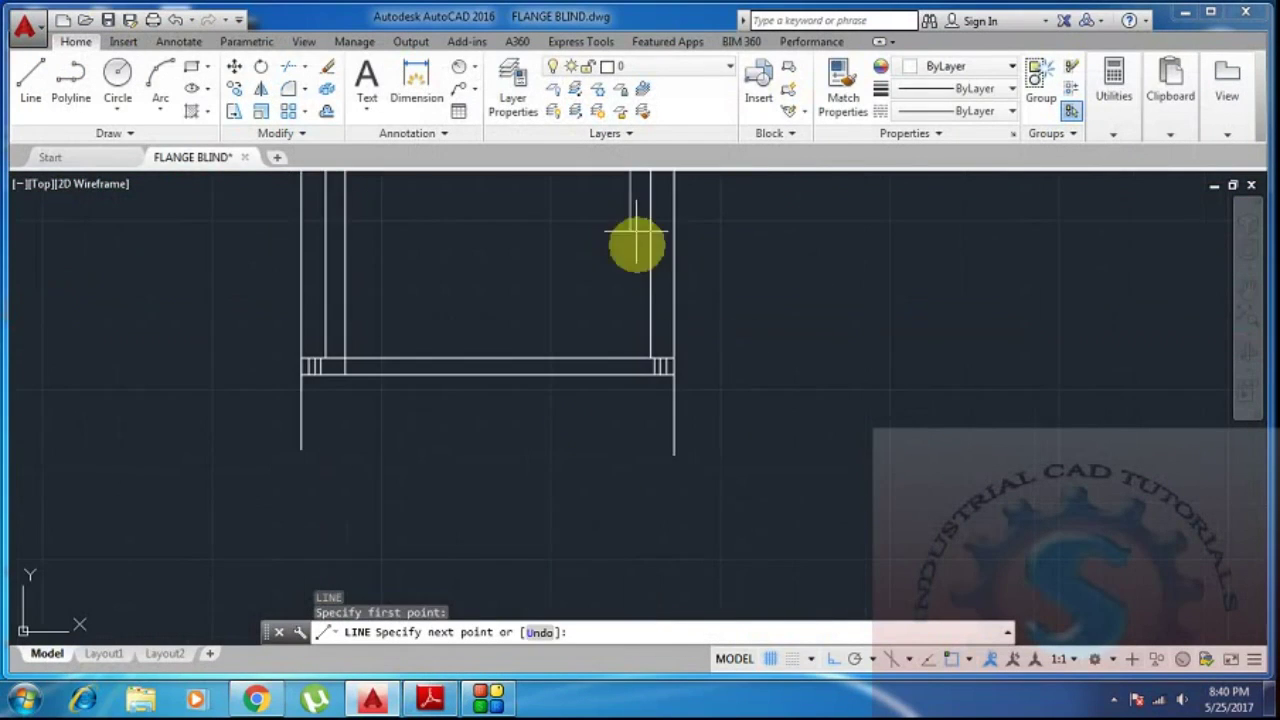
{"action": "key", "text": "Escape"}
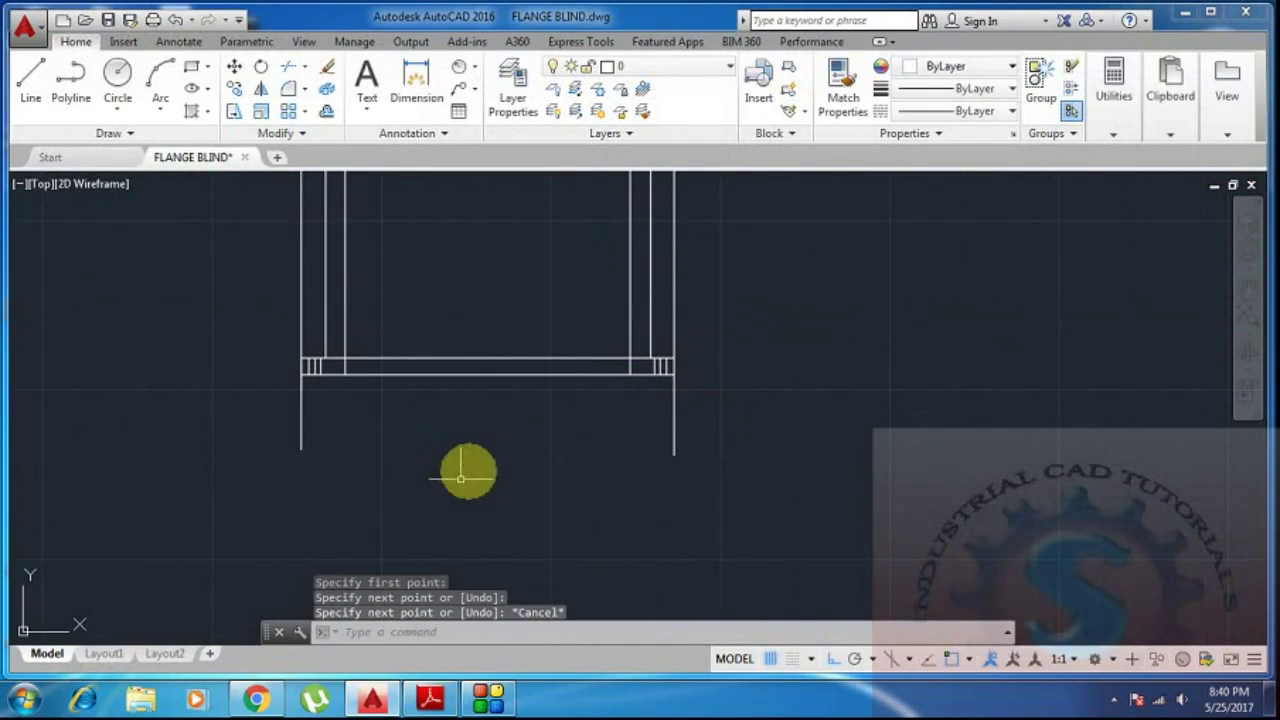
Draw the raised face outline 1.6 up from the left raised face projection's foot and horizontally across to the right raised face projection line.
{"action": "middle_click_drag", "start_coordinate": [462, 478], "coordinate": [460, 522]}
{"action": "scroll", "coordinate": [345, 414], "scroll_direction": "up", "scroll_amount": 2}
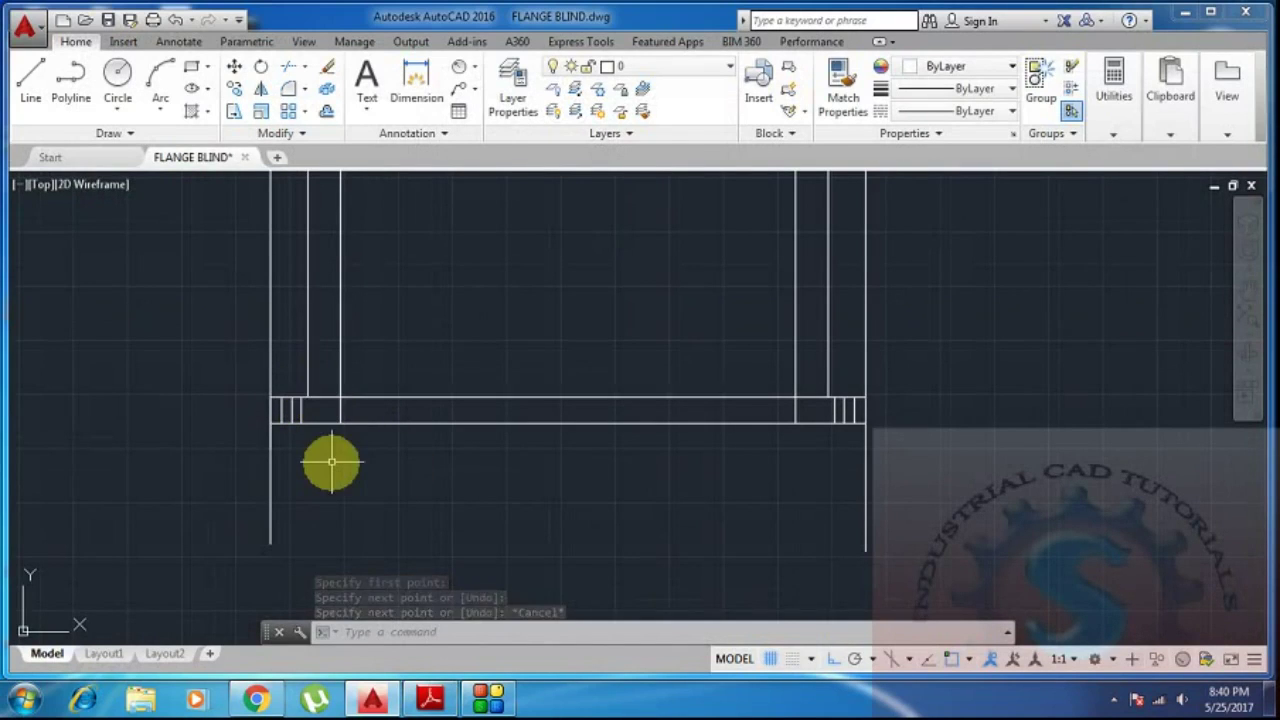
{"action": "scroll", "coordinate": [333, 467], "scroll_direction": "up", "scroll_amount": 2}
{"action": "scroll", "coordinate": [369, 495], "scroll_direction": "down", "scroll_amount": 2}
{"action": "middle_click_drag", "start_coordinate": [371, 491], "coordinate": [355, 515]}
{"action": "type", "text": "l"}
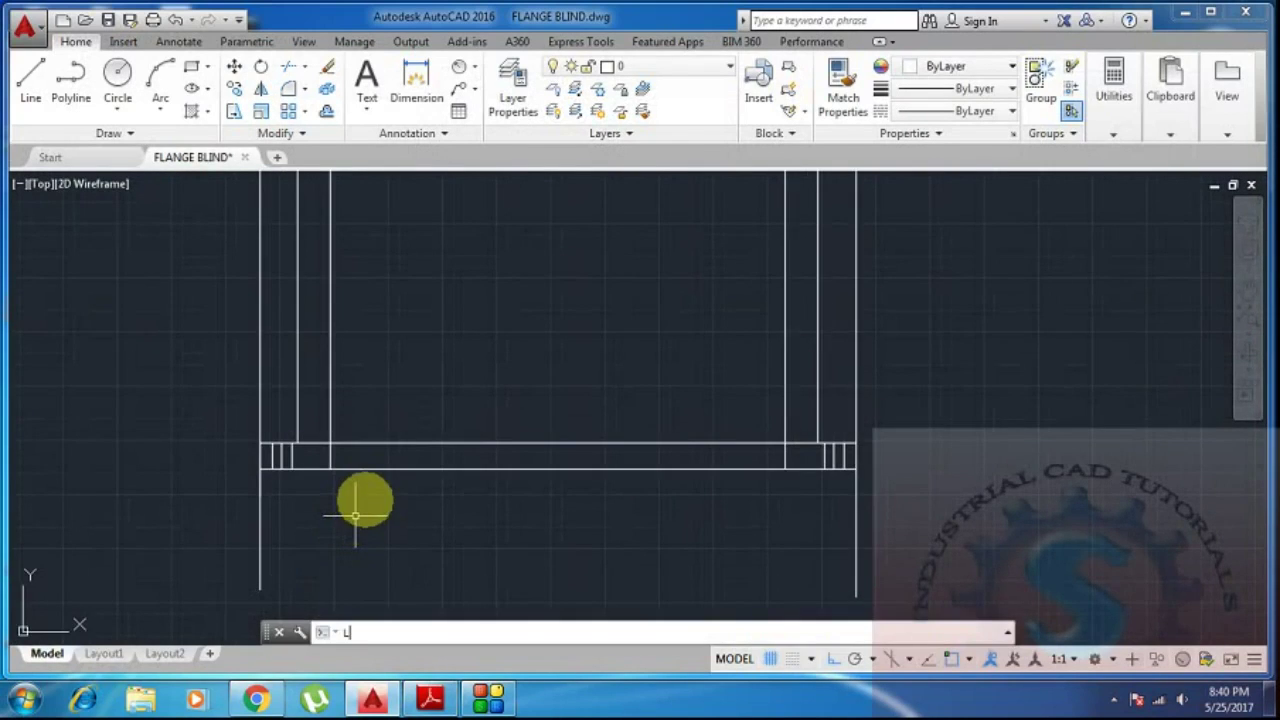
{"action": "key", "text": "Return"}
{"action": "left_click", "coordinate": [297, 446]}
{"action": "type", "text": "1.6"}
{"action": "key", "text": "Return"}
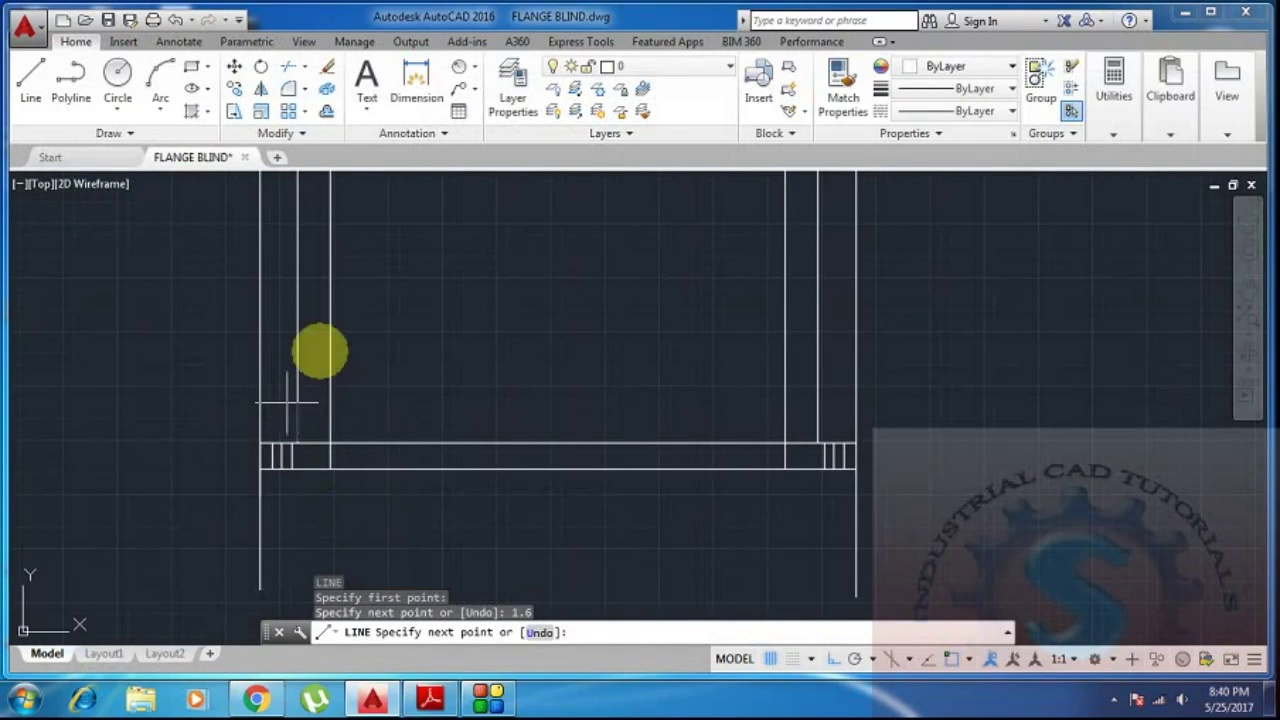
{"action": "scroll", "coordinate": [786, 457], "scroll_direction": "up", "scroll_amount": 2}
{"action": "scroll", "coordinate": [824, 447], "scroll_direction": "up", "scroll_amount": 2}
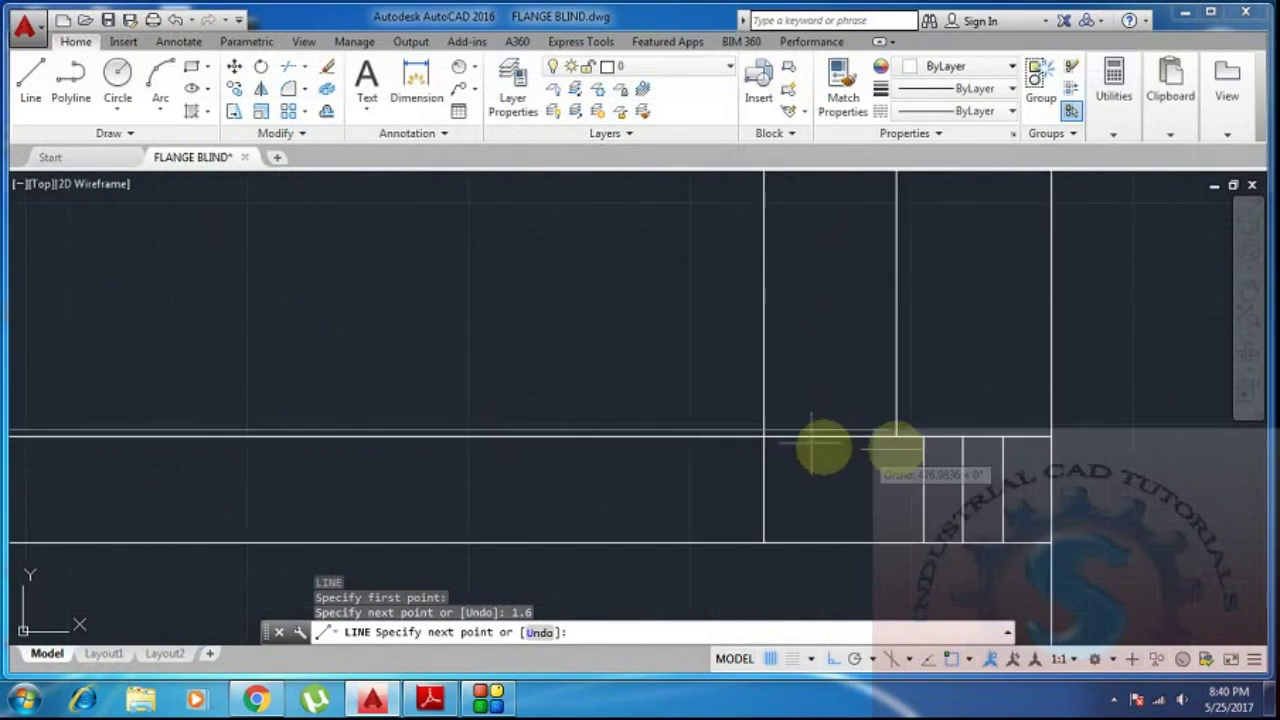
{"action": "left_click", "coordinate": [897, 432]}
{"action": "key", "text": "Escape"}
Check the section in the reference PDF and trim away the section's original upper edge beneath the raised face line.
{"action": "scroll", "coordinate": [757, 443], "scroll_direction": "down", "scroll_amount": 1}
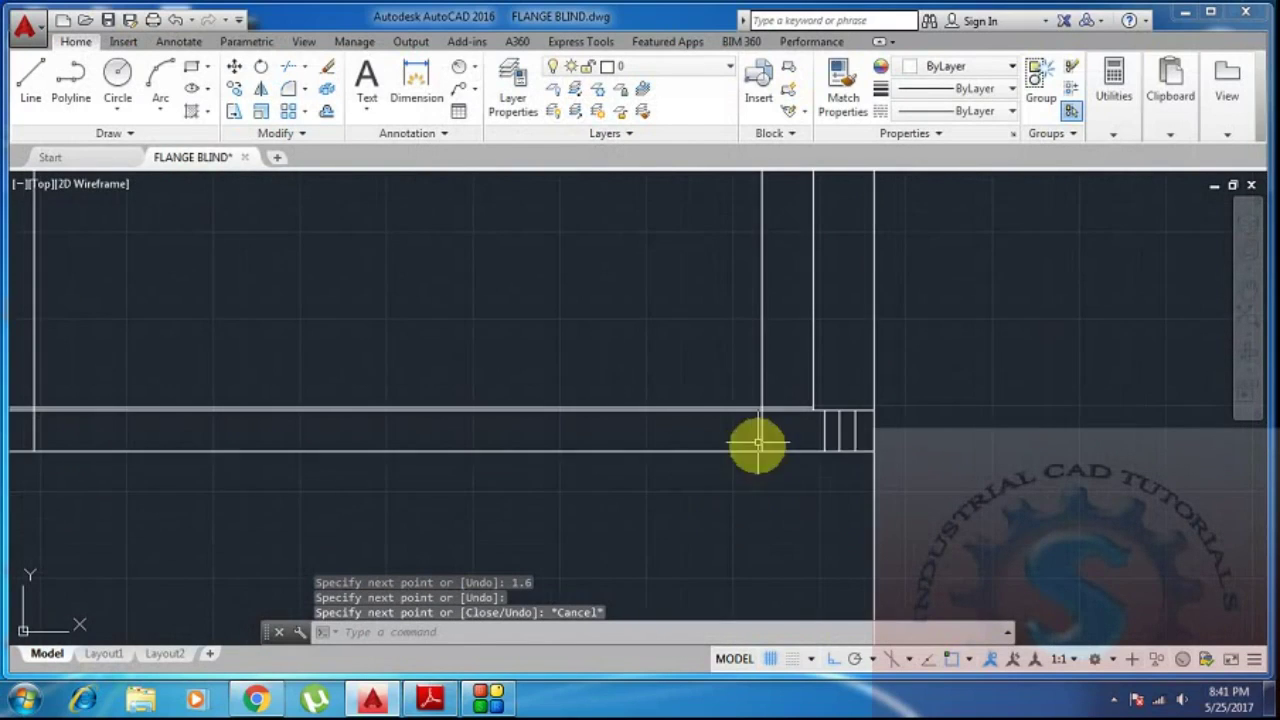
{"action": "scroll", "coordinate": [626, 476], "scroll_direction": "down", "scroll_amount": 1}
{"action": "middle_click_drag", "start_coordinate": [626, 476], "coordinate": [655, 481]}
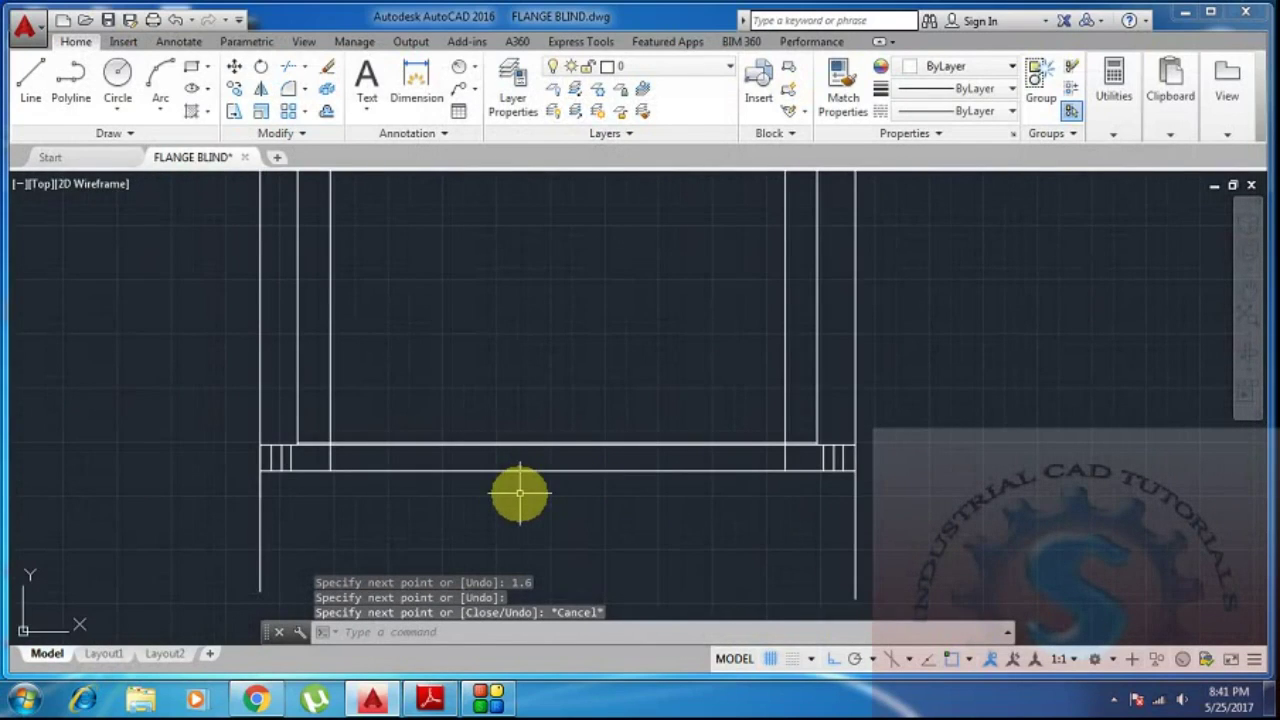
{"action": "type", "text": "TR"}
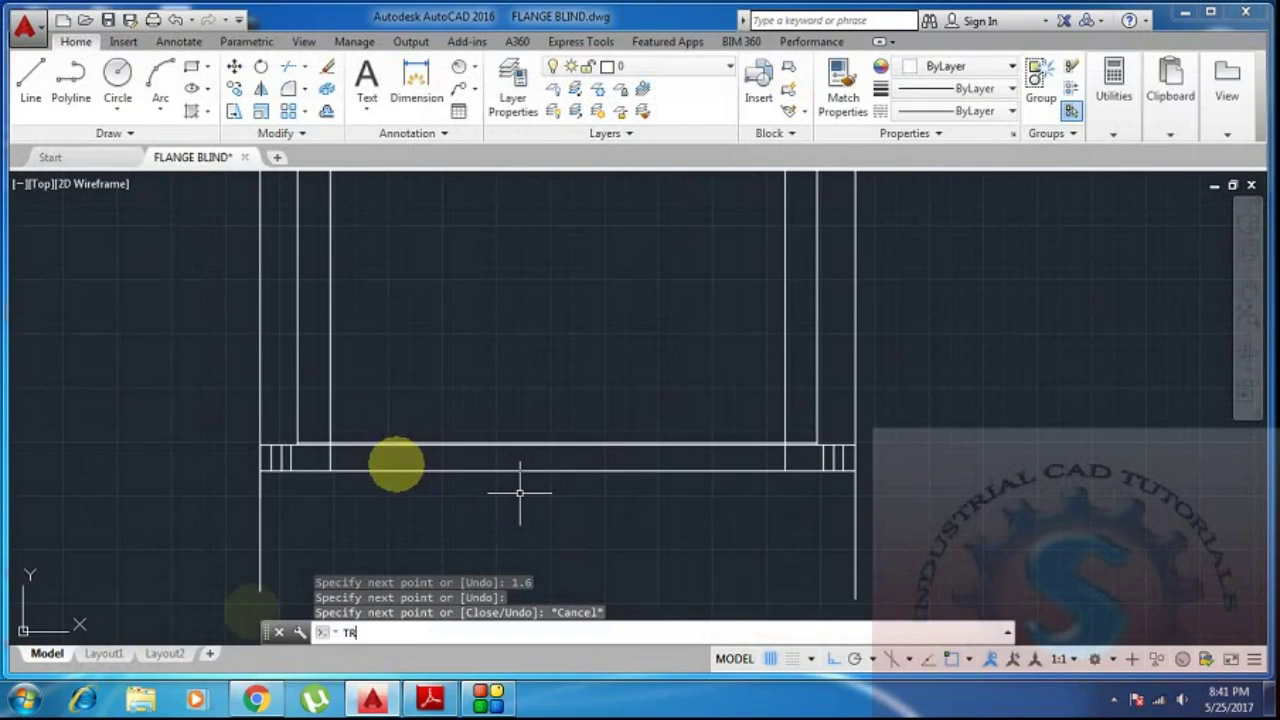
{"action": "key", "text": "Return"}
{"action": "key", "text": "Return"}
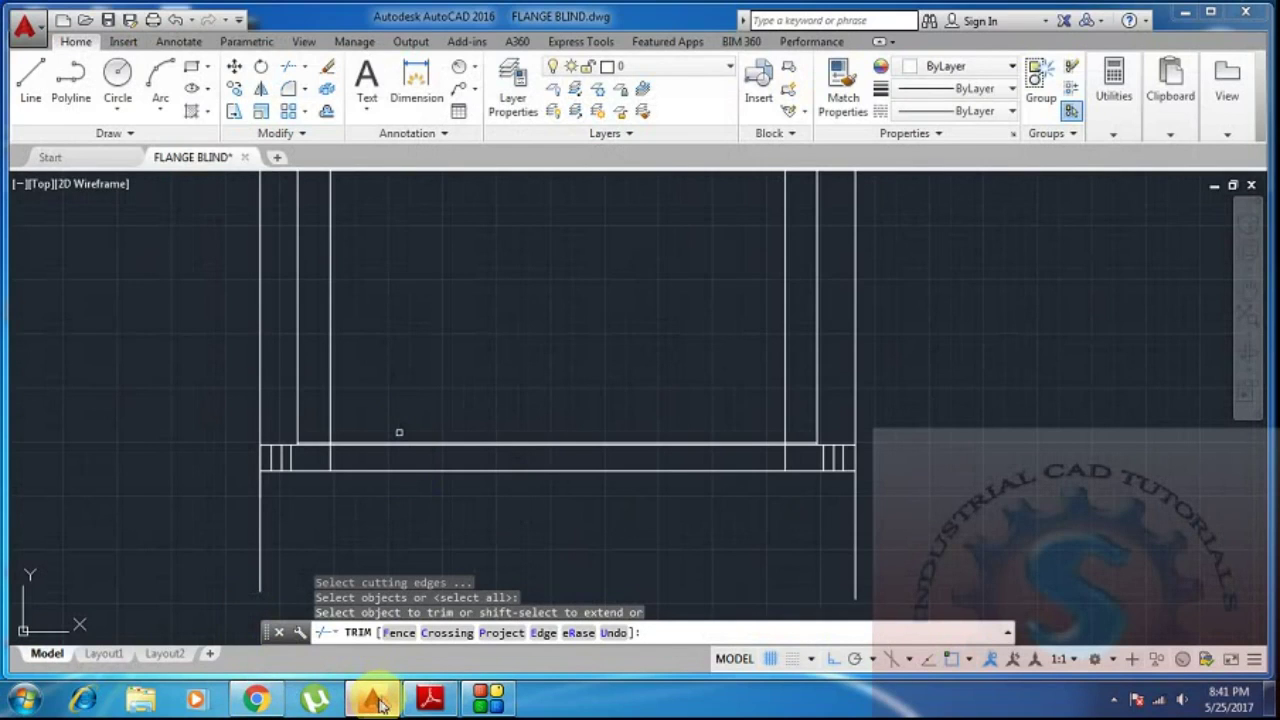
{"action": "left_click", "coordinate": [435, 703]}
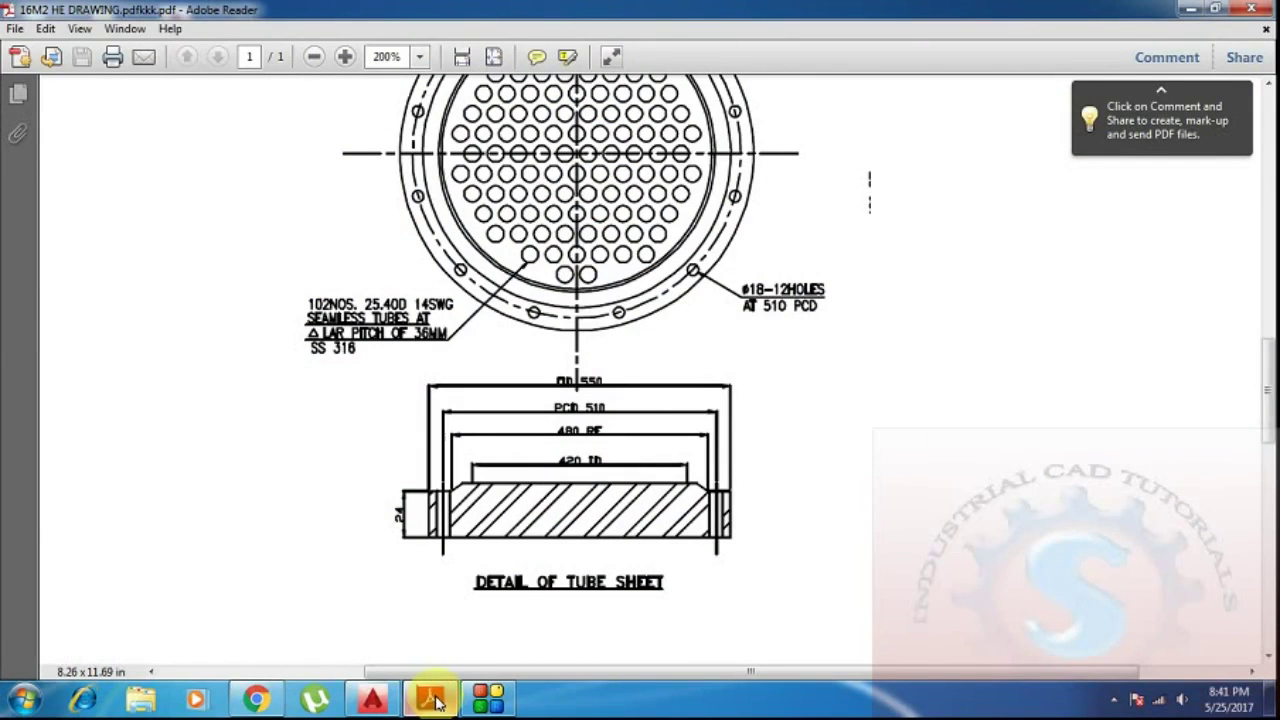
{"action": "left_click", "coordinate": [435, 703]}
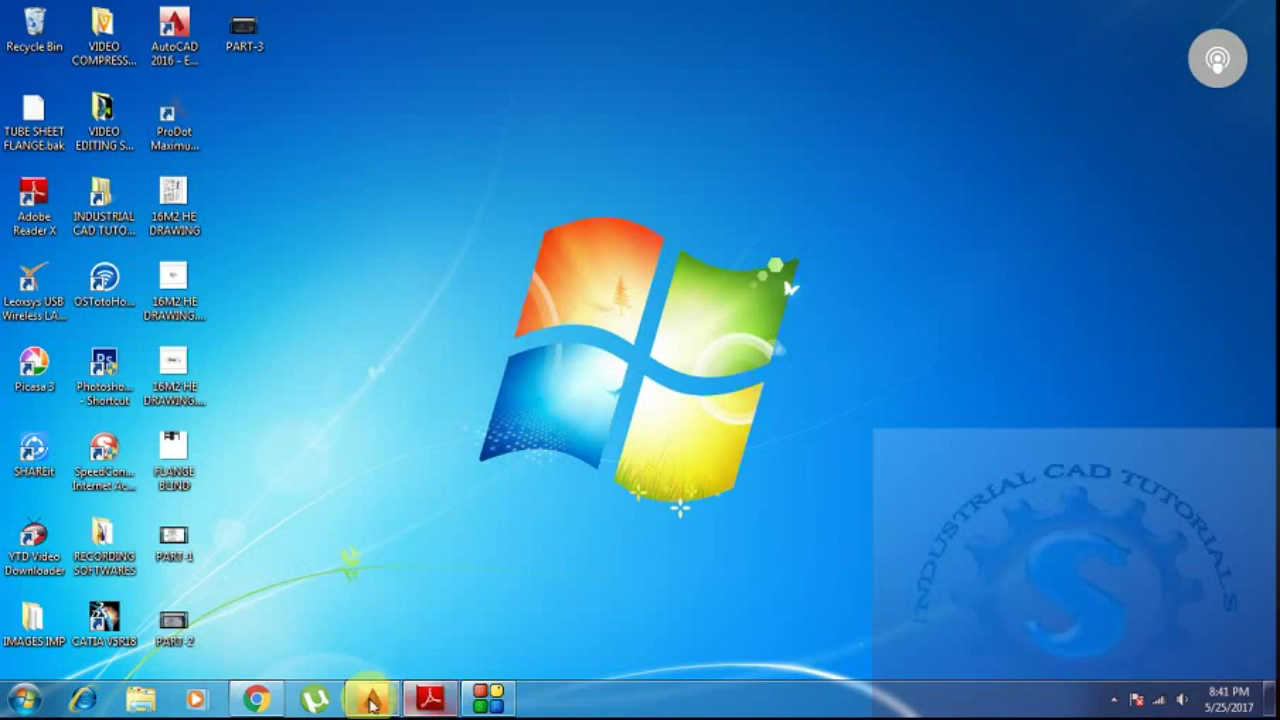
{"action": "left_click", "coordinate": [371, 703]}
{"action": "scroll", "coordinate": [466, 457], "scroll_direction": "up", "scroll_amount": 3}
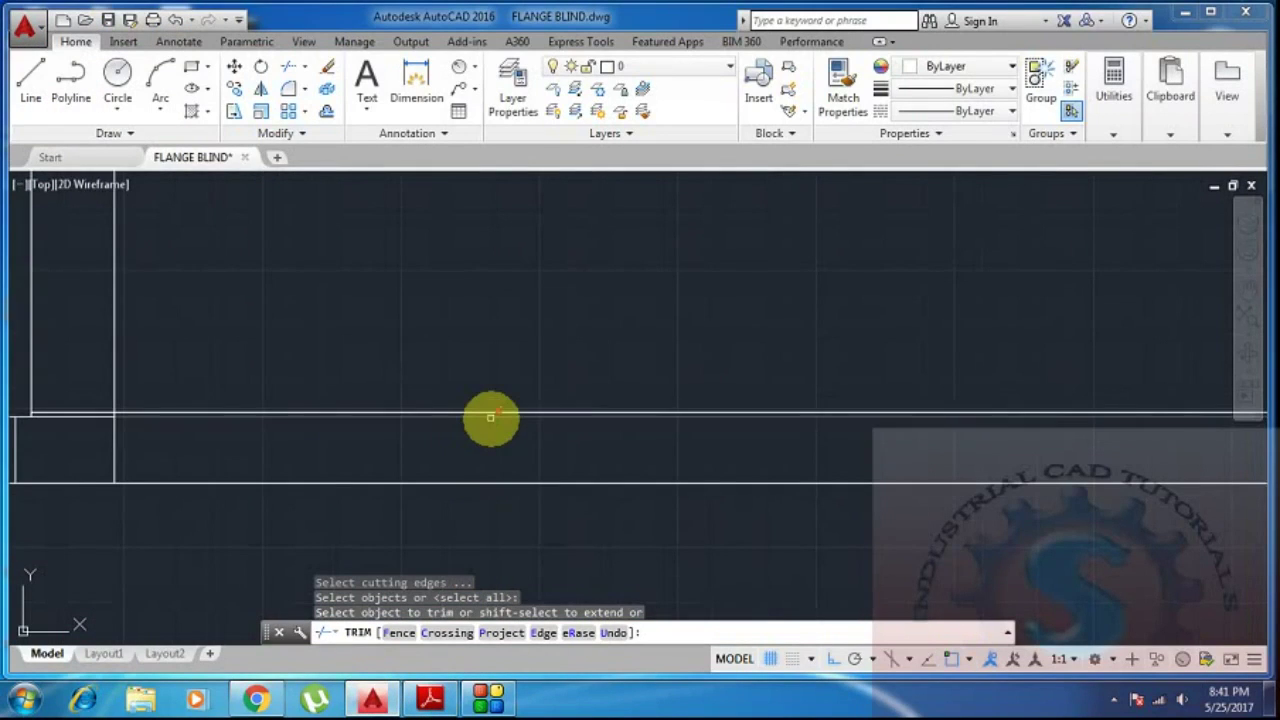
{"action": "left_click", "coordinate": [490, 414]}
{"action": "scroll", "coordinate": [471, 477], "scroll_direction": "down", "scroll_amount": 2}
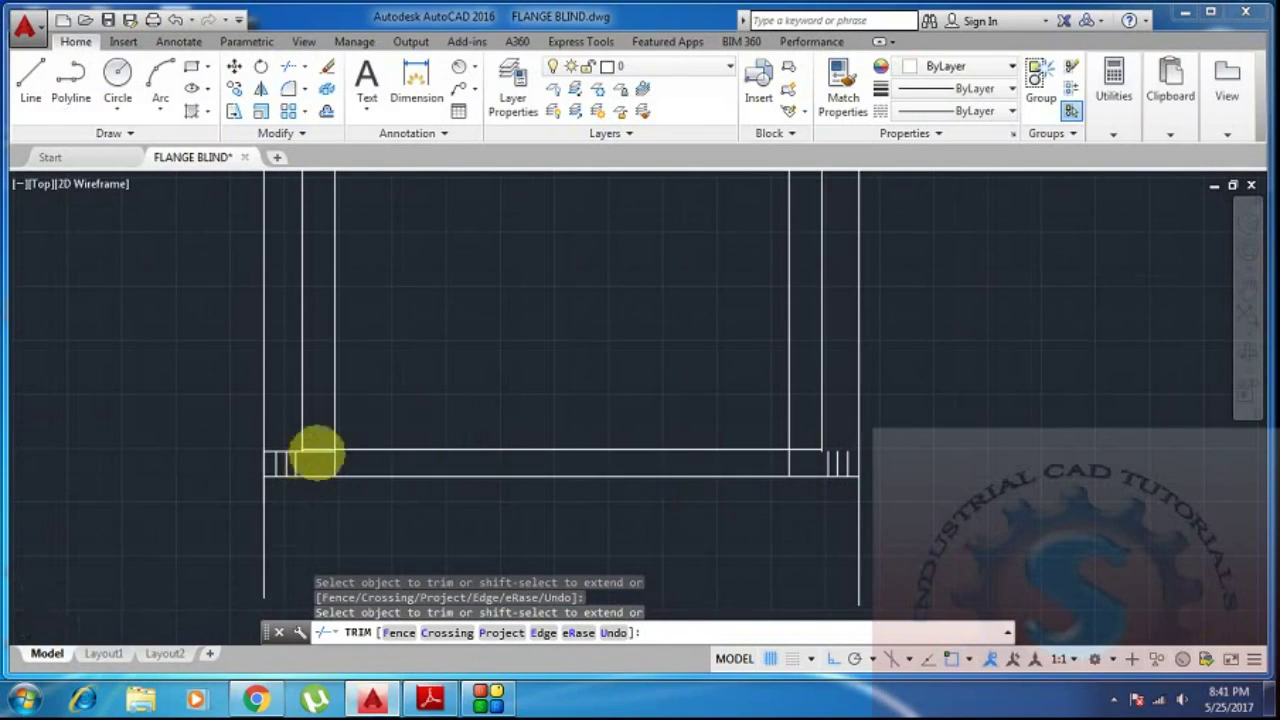
{"action": "scroll", "coordinate": [315, 450], "scroll_direction": "up", "scroll_amount": 3}
{"action": "scroll", "coordinate": [400, 480], "scroll_direction": "down", "scroll_amount": 3}
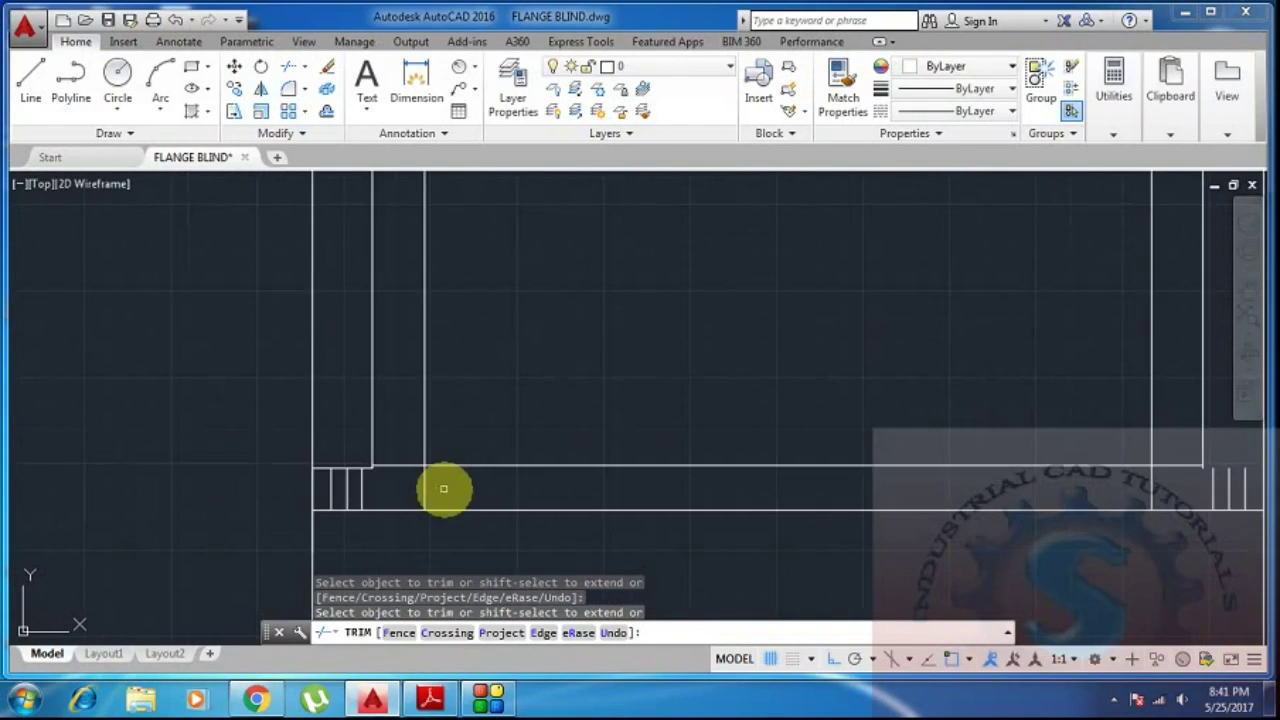
{"action": "key", "text": "Escape"}
Redraw the upper edge over the right bolt hole, from the foot of the raised face projection line to the outer edge.
{"action": "scroll", "coordinate": [640, 512], "scroll_direction": "down", "scroll_amount": 2}
{"action": "middle_click_drag", "start_coordinate": [664, 515], "coordinate": [587, 515]}
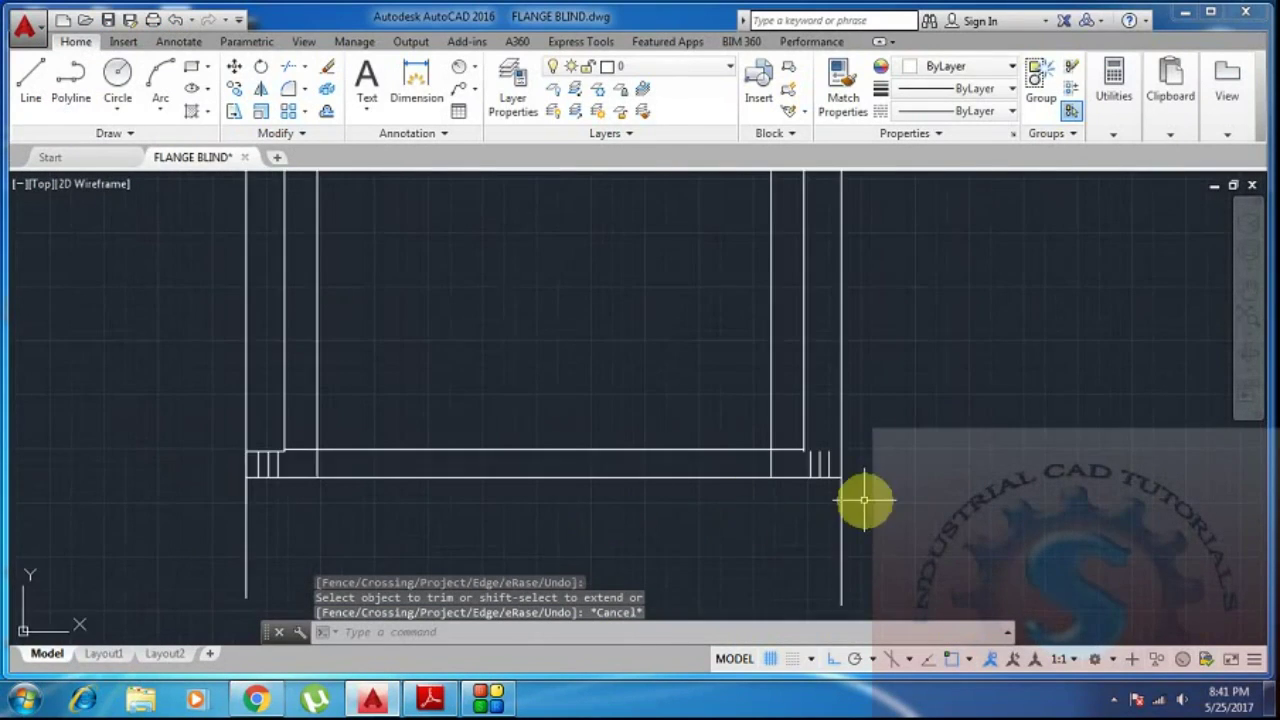
{"action": "scroll", "coordinate": [817, 515], "scroll_direction": "up", "scroll_amount": 3}
{"action": "type", "text": "l"}
{"action": "key", "text": "Return"}
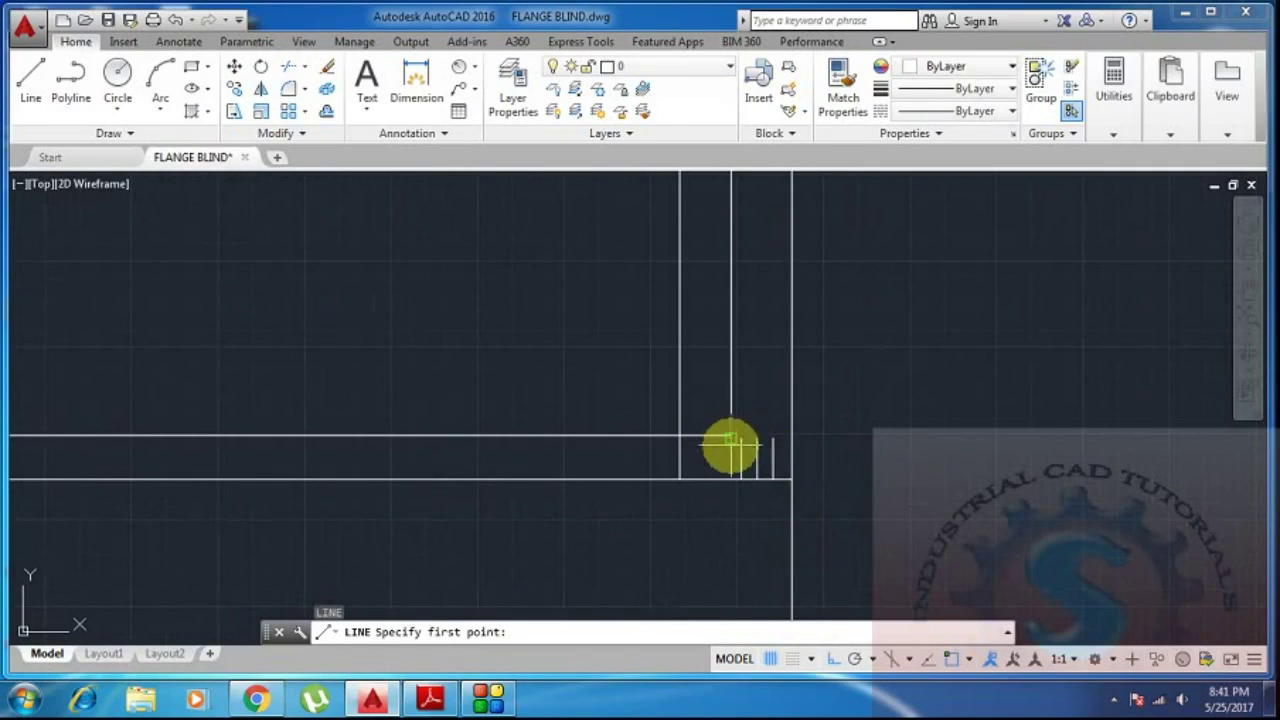
{"action": "scroll", "coordinate": [730, 440], "scroll_direction": "up", "scroll_amount": 2}
{"action": "left_click", "coordinate": [731, 435]}
{"action": "left_click", "coordinate": [714, 572]}
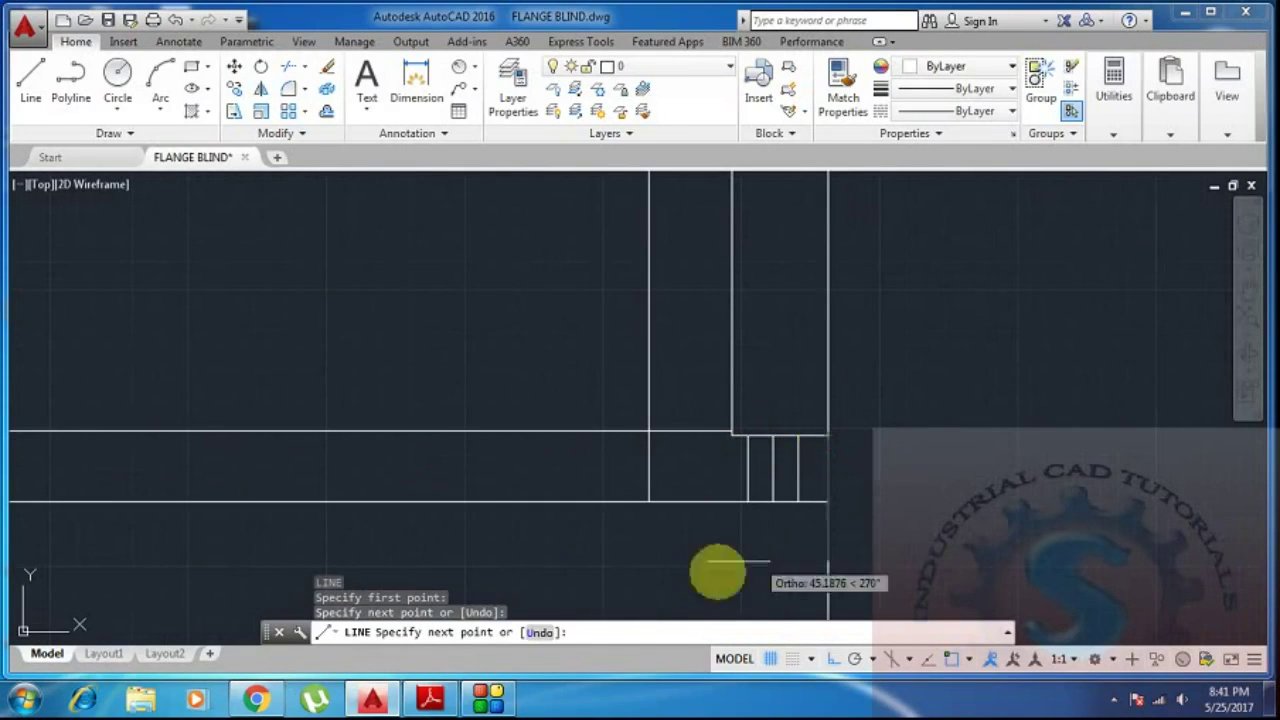
{"action": "key", "text": "Escape"}
{"action": "scroll", "coordinate": [486, 534], "scroll_direction": "down", "scroll_amount": 4}
{"action": "middle_click_drag", "start_coordinate": [486, 534], "coordinate": [694, 491]}
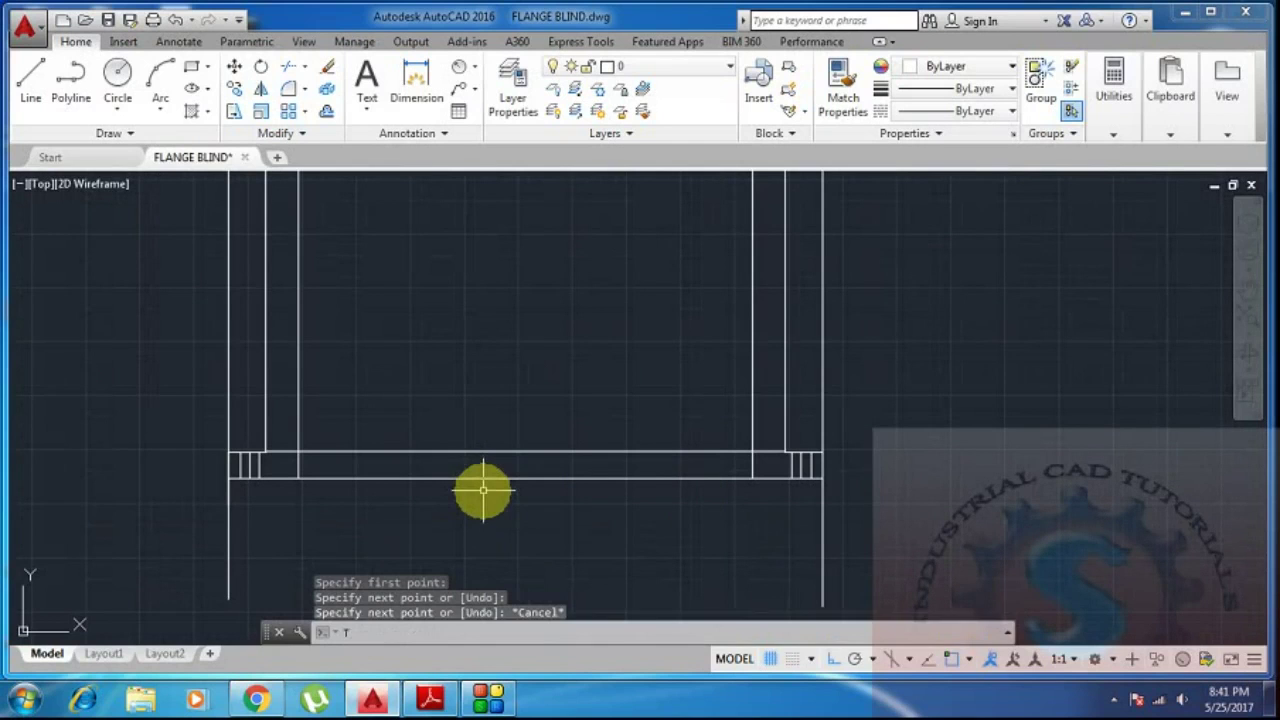
{"action": "type", "text": "tr"}
{"action": "key", "text": "Return"}
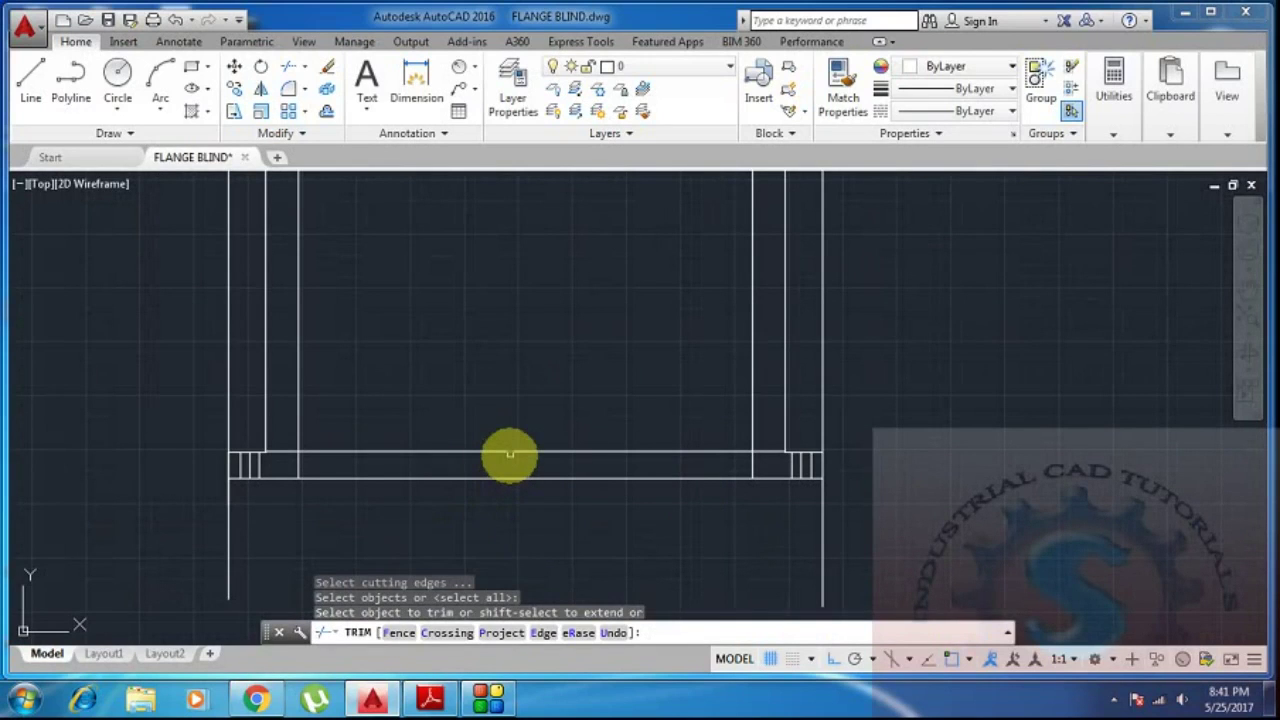
{"action": "scroll", "coordinate": [507, 460], "scroll_direction": "down", "scroll_amount": 2}
{"action": "mouse_move", "coordinate": [489, 511]}
{"action": "middle_mouse_down"}
{"action": "mouse_move", "coordinate": [471, 580]}
{"action": "mouse_move", "coordinate": [509, 514]}
{"action": "middle_mouse_up"}
{"action": "scroll", "coordinate": [467, 507], "scroll_direction": "up", "scroll_amount": 2}
{"action": "key", "text": "Escape"}
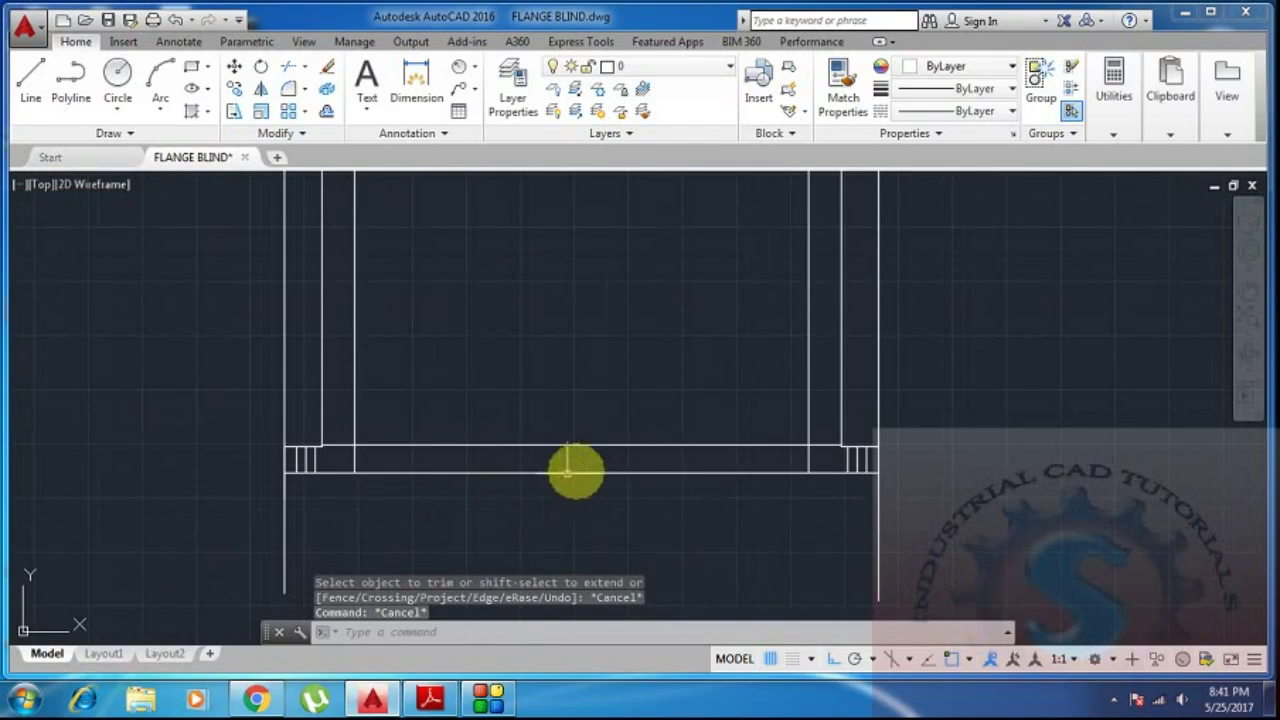
Hatch the section's central region between the two inner diameter projection lines with the ANGLE pattern.
{"action": "middle_click_drag", "start_coordinate": [660, 494], "coordinate": [683, 466]}
{"action": "type", "text": "H"}
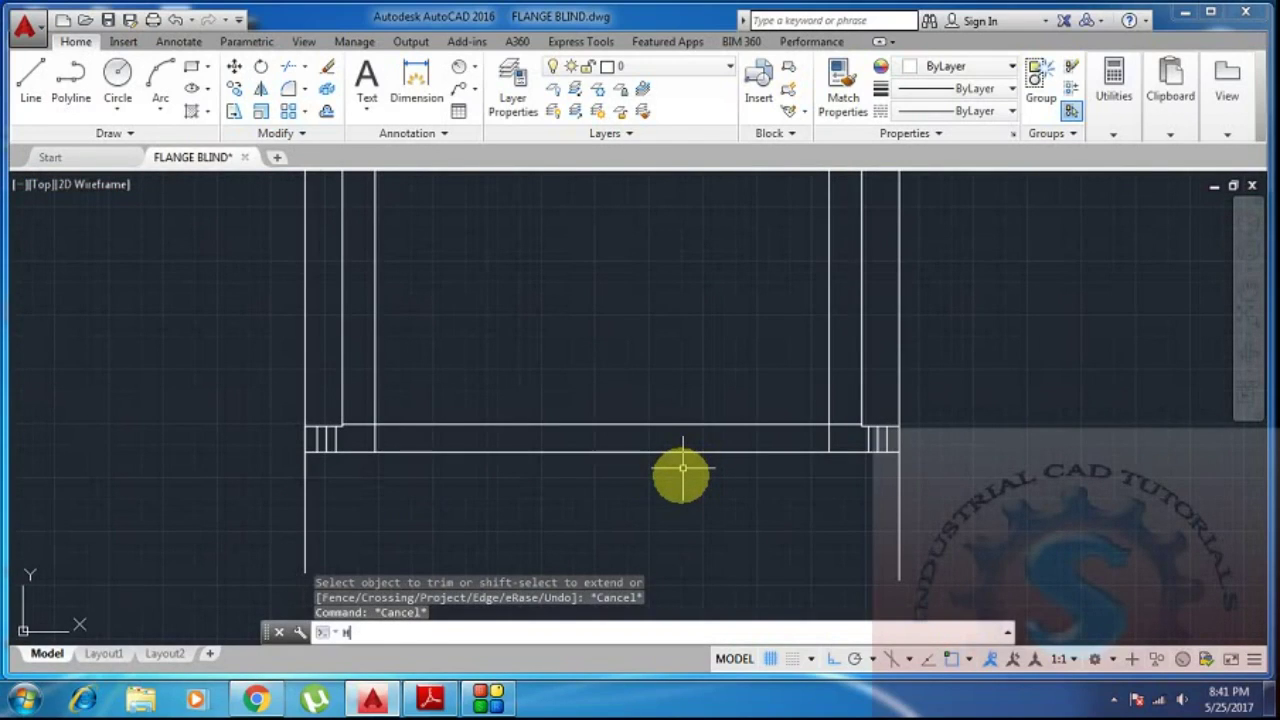
{"action": "key", "text": "Return"}
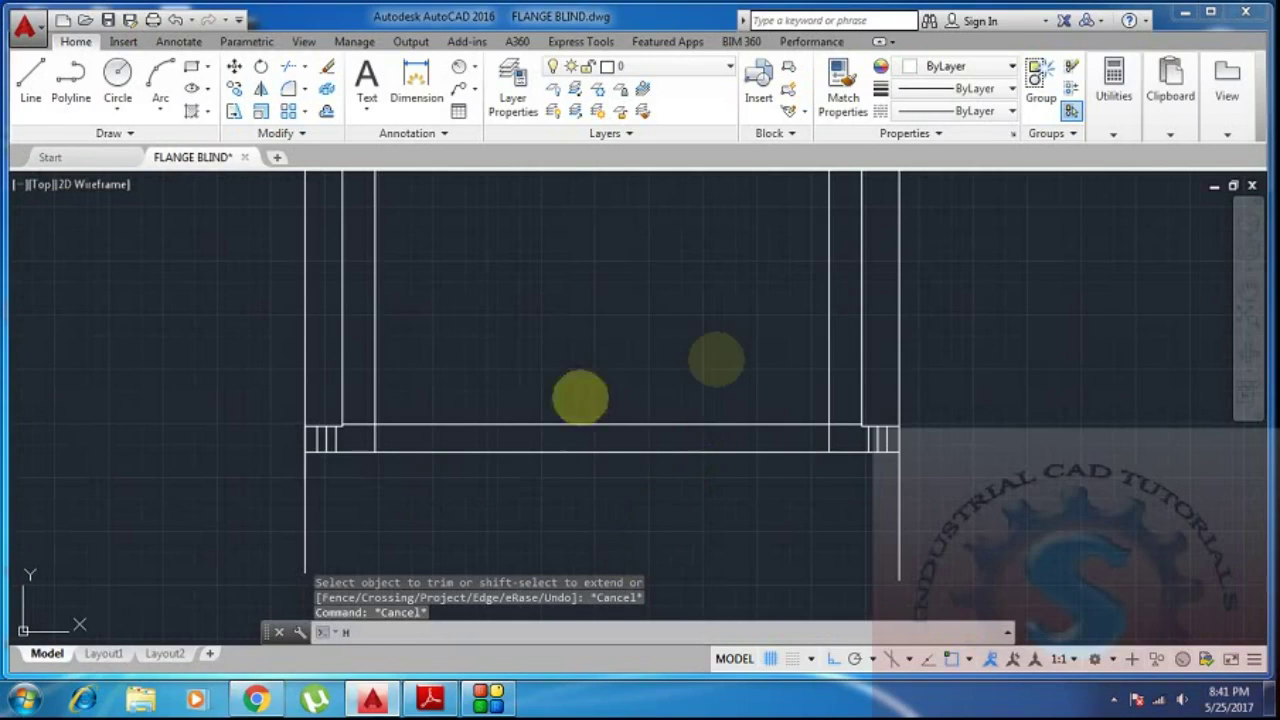
{"action": "key", "text": "Return"}
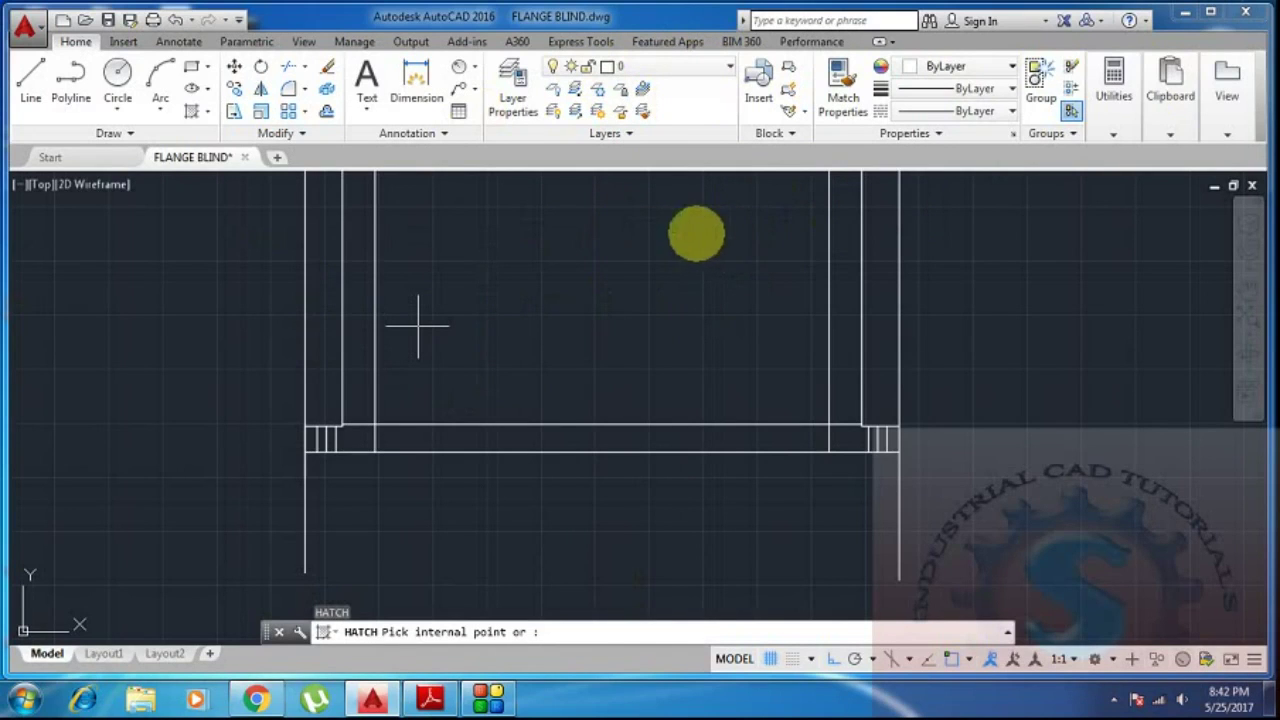
{"action": "mouse_move", "coordinate": [420, 329]}
{"action": "middle_mouse_down"}
{"action": "mouse_move", "coordinate": [786, 357]}
{"action": "mouse_move", "coordinate": [908, 286]}
{"action": "middle_mouse_up"}
{"action": "scroll", "coordinate": [749, 347], "scroll_direction": "down", "scroll_amount": 2}
{"action": "mouse_move", "coordinate": [552, 423]}
{"action": "middle_mouse_down"}
{"action": "mouse_move", "coordinate": [795, 320]}
{"action": "mouse_move", "coordinate": [689, 435]}
{"action": "mouse_move", "coordinate": [520, 411]}
{"action": "middle_mouse_up"}
{"action": "scroll", "coordinate": [502, 411], "scroll_direction": "up", "scroll_amount": 4}
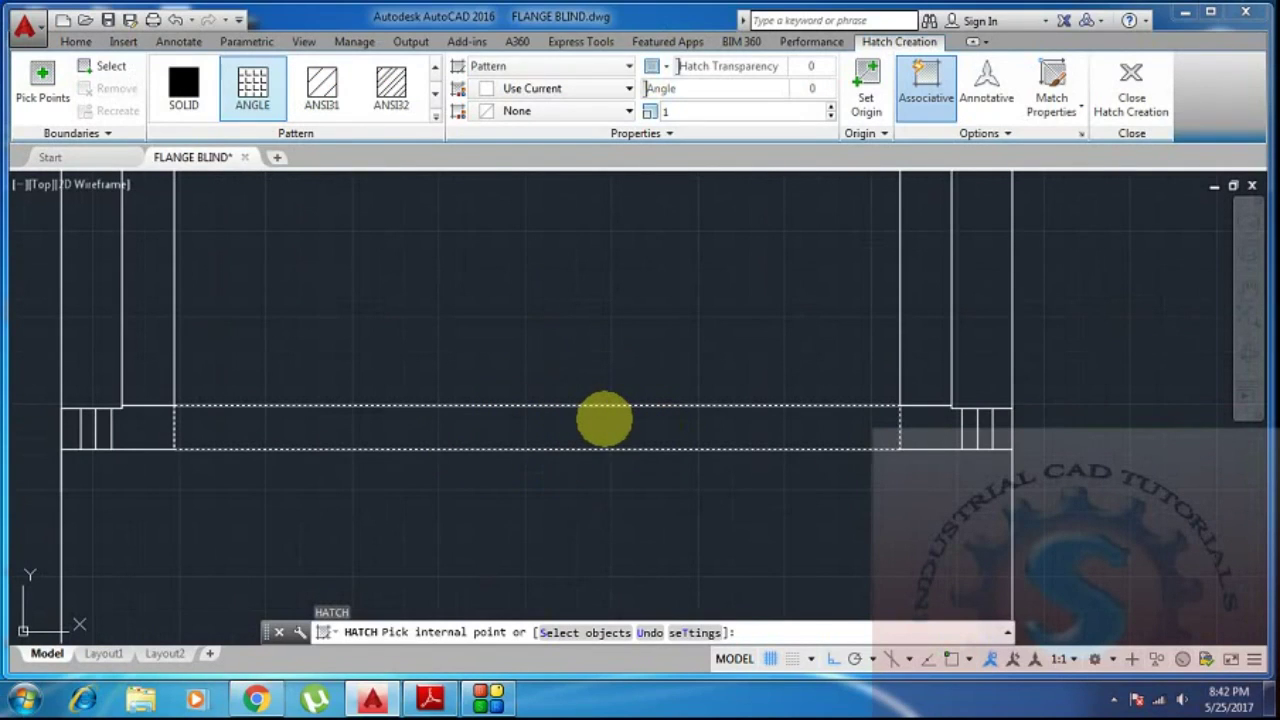
{"action": "left_click", "coordinate": [604, 420]}
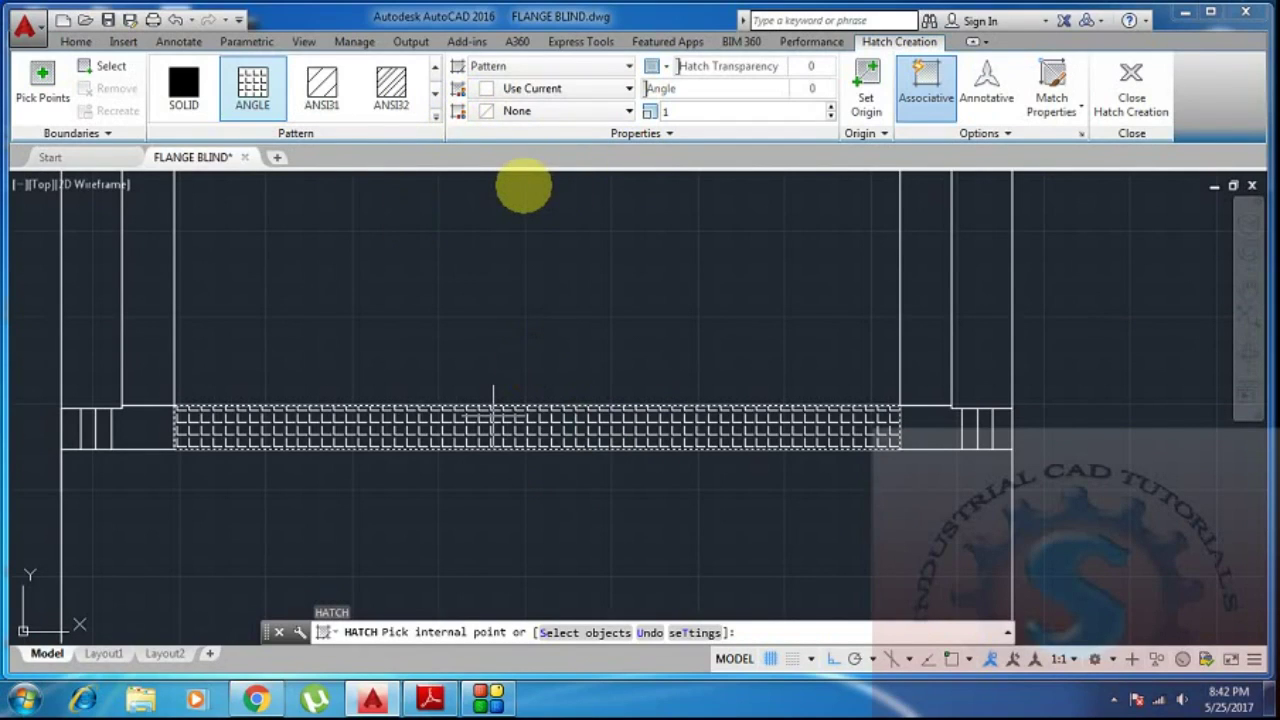
{"action": "scroll", "coordinate": [522, 195], "scroll_direction": "down", "scroll_amount": 4}
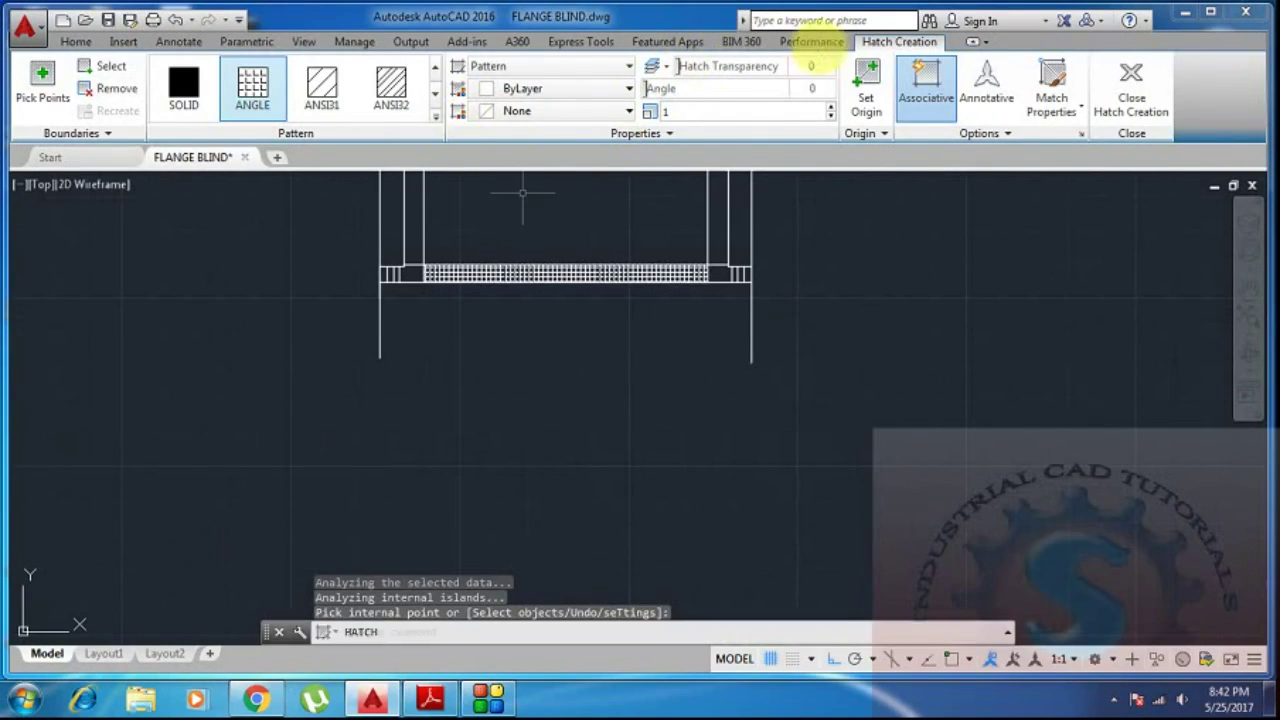
{"action": "scroll", "coordinate": [574, 349], "scroll_direction": "up", "scroll_amount": 5}
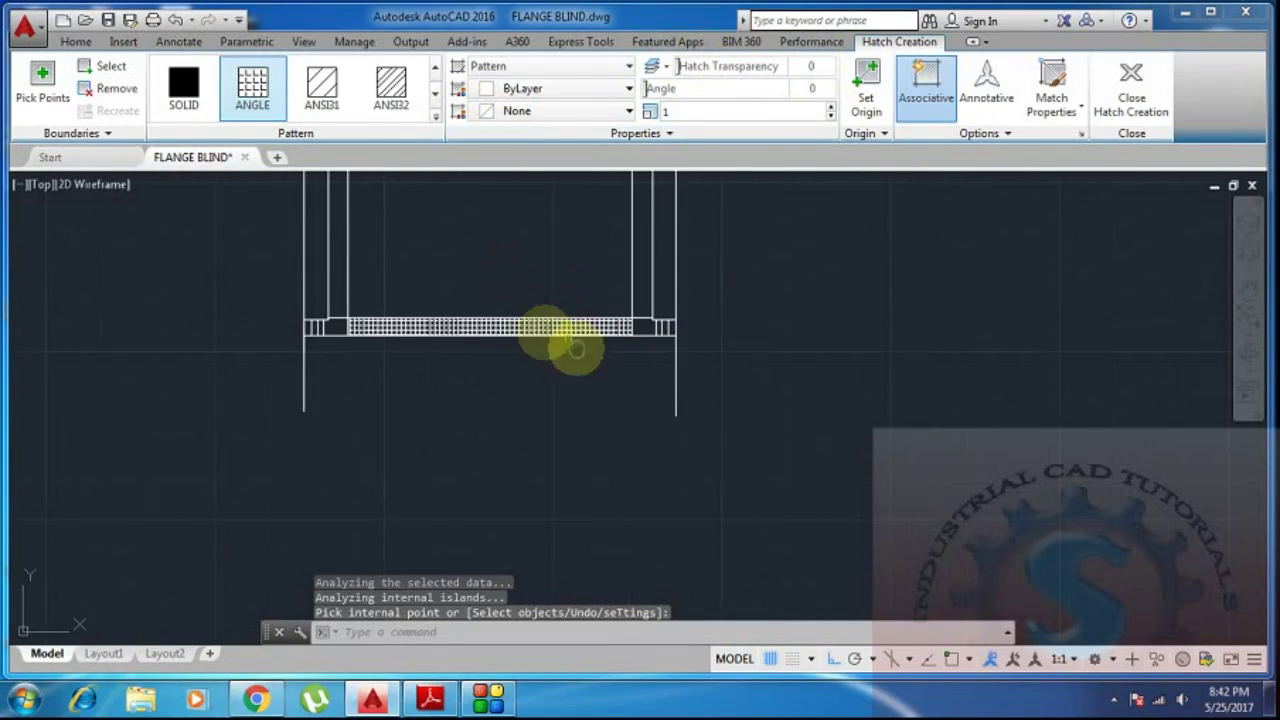
Select the ANGLE hatch in the middle of the section.
{"action": "scroll", "coordinate": [480, 332], "scroll_direction": "down", "scroll_amount": 2}
{"action": "scroll", "coordinate": [478, 332], "scroll_direction": "up", "scroll_amount": 2}
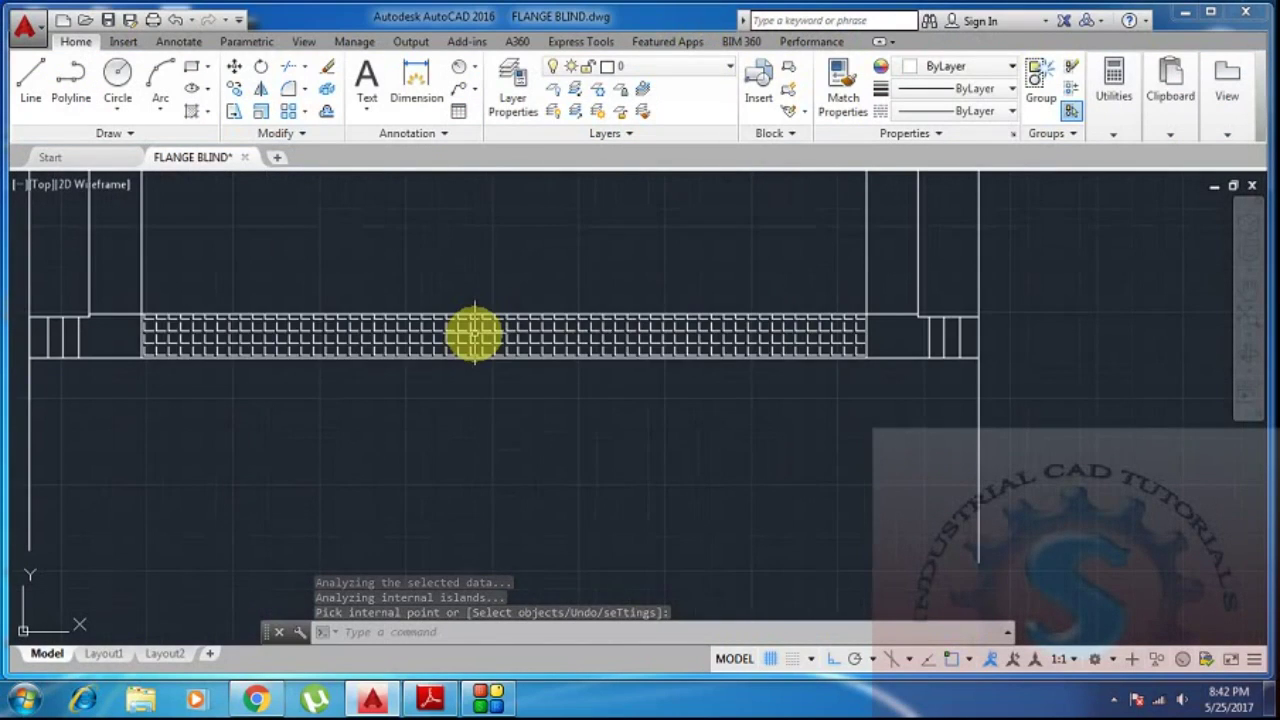
{"action": "left_click", "coordinate": [476, 336]}
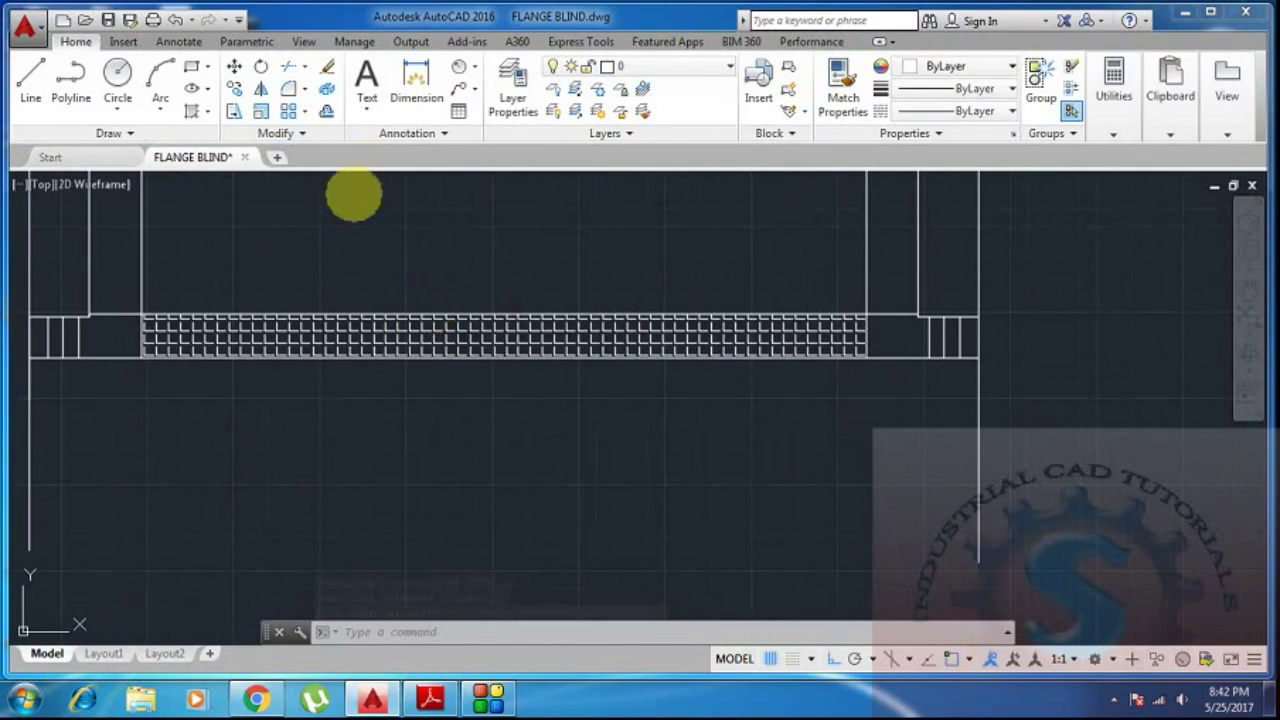
{"action": "left_click", "coordinate": [455, 333]}
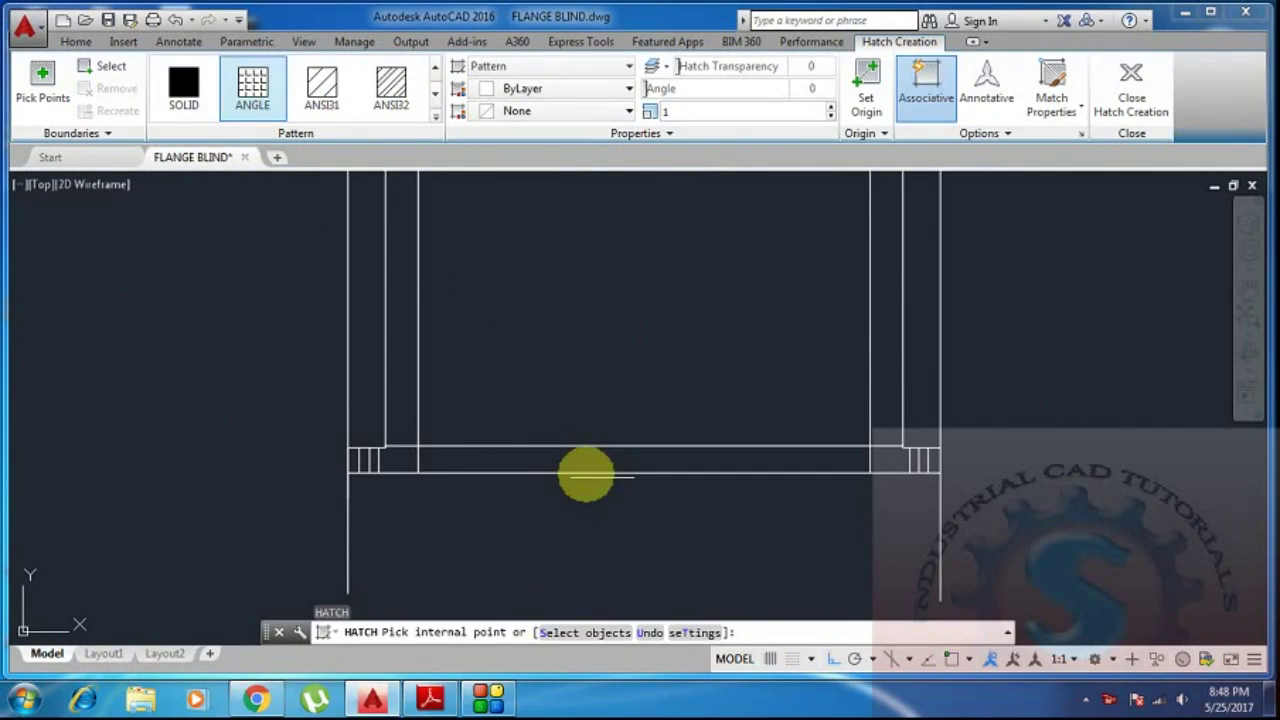
Hatch the section's solid regions on both sides of the bolt holes and across the centre with the ANSI32 pattern.
{"action": "left_click", "coordinate": [565, 458]}
{"action": "left_click", "coordinate": [376, 462]}
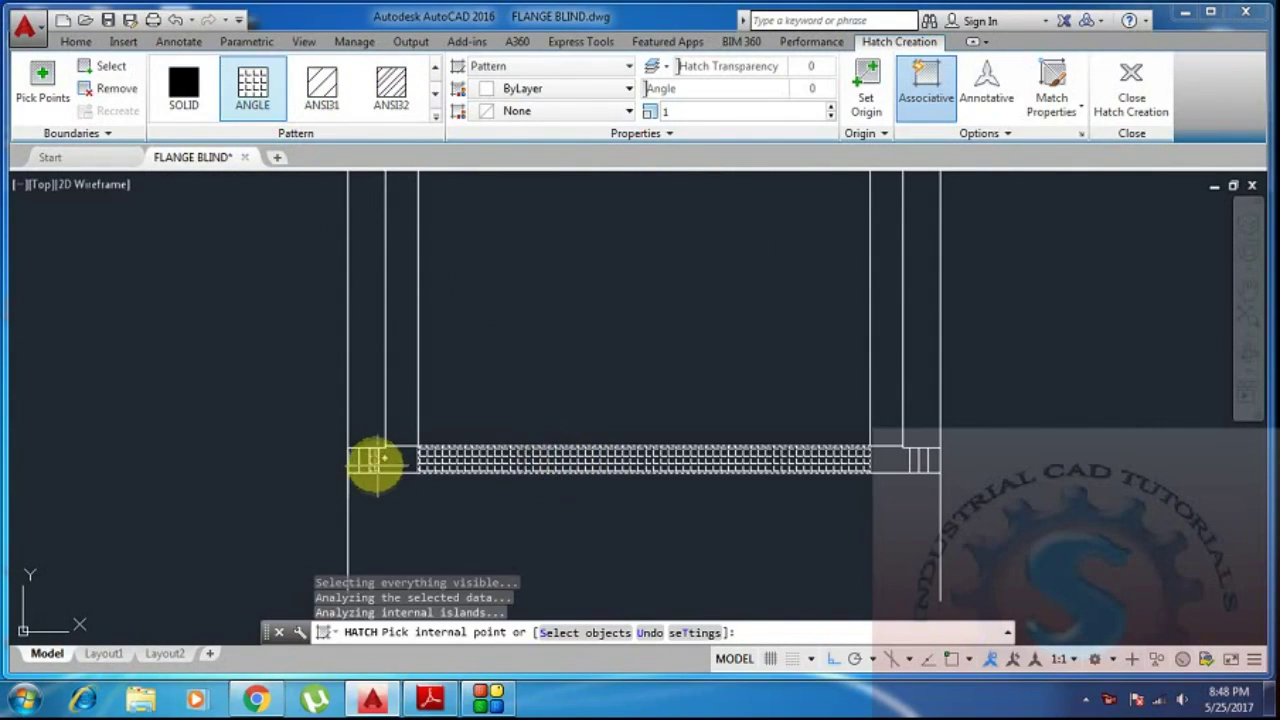
{"action": "scroll", "coordinate": [350, 462], "scroll_direction": "up", "scroll_amount": 2}
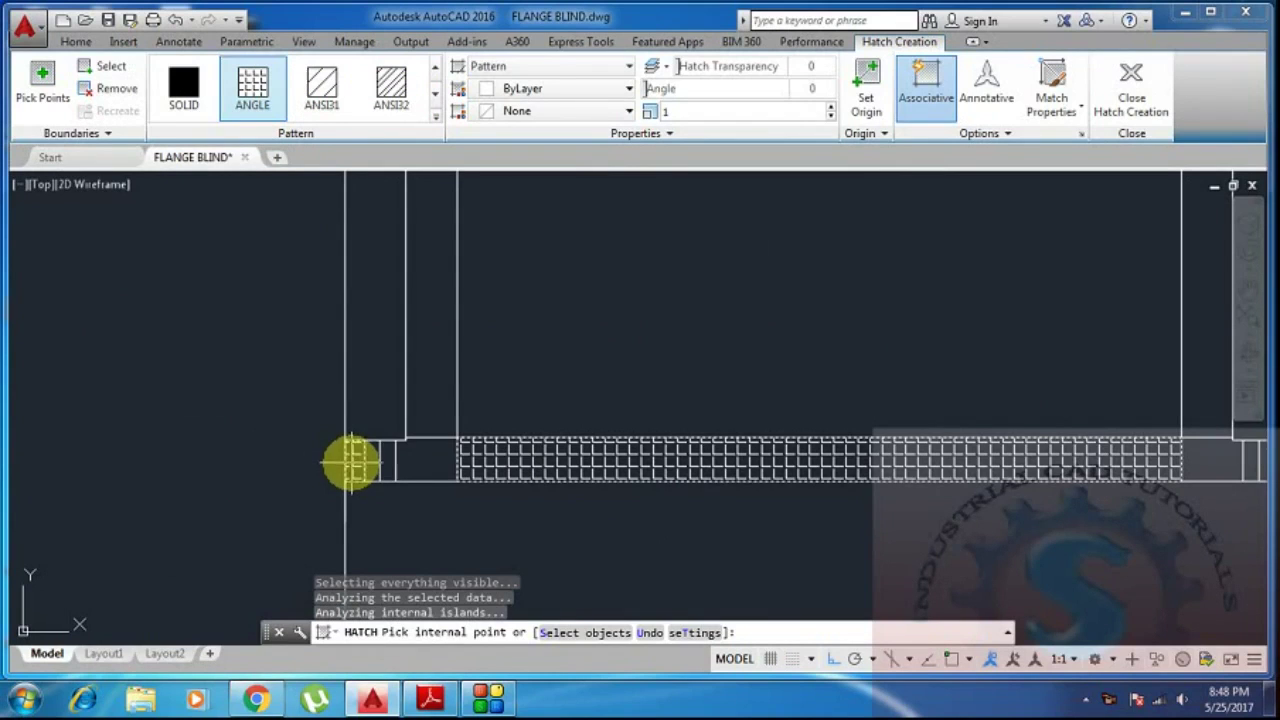
{"action": "scroll", "coordinate": [677, 491], "scroll_direction": "down", "scroll_amount": 2}
{"action": "scroll", "coordinate": [648, 425], "scroll_direction": "up", "scroll_amount": 2}
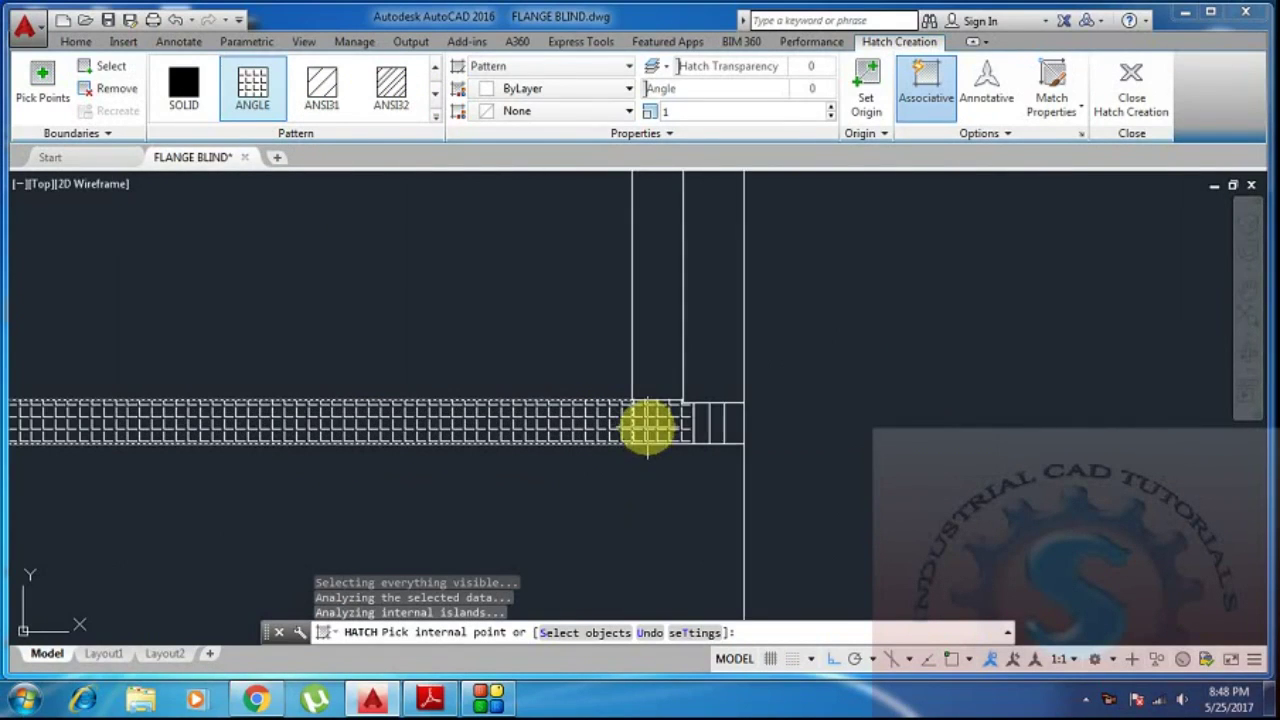
{"action": "left_click", "coordinate": [655, 425]}
{"action": "scroll", "coordinate": [740, 425], "scroll_direction": "down", "scroll_amount": 5}
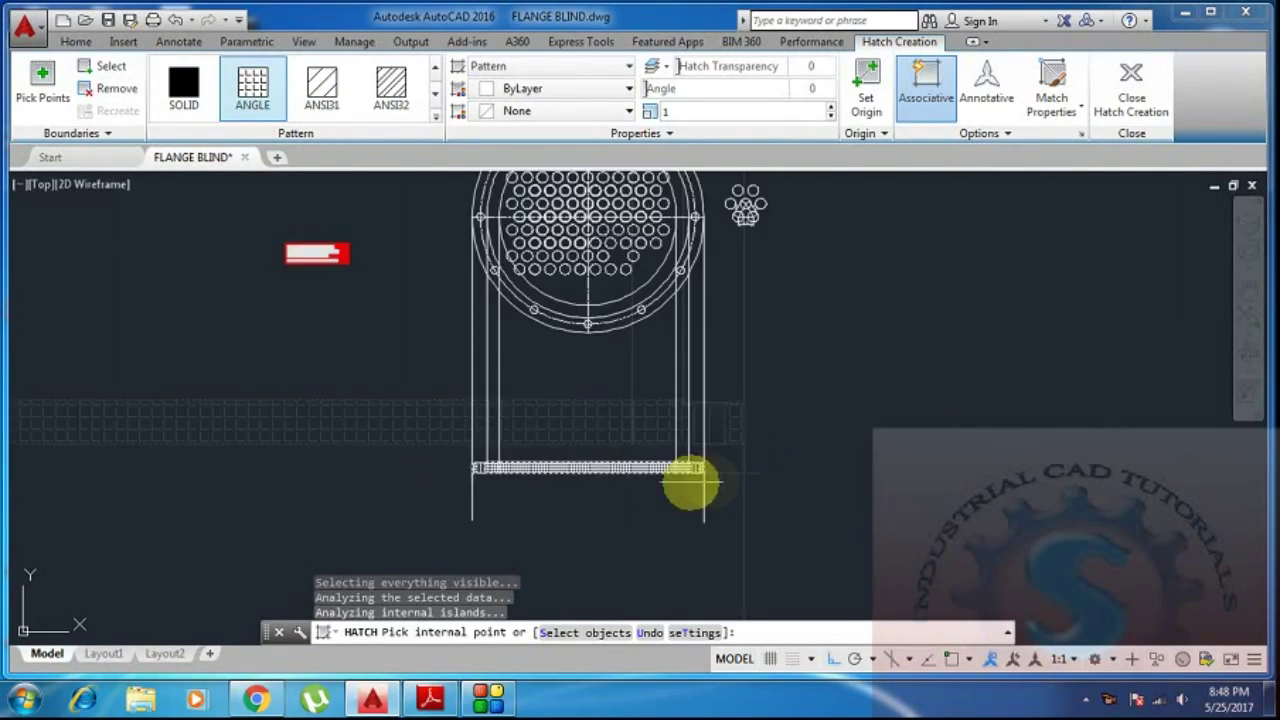
{"action": "middle_click_drag", "start_coordinate": [689, 486], "coordinate": [720, 457]}
{"action": "scroll", "coordinate": [615, 462], "scroll_direction": "up", "scroll_amount": 4}
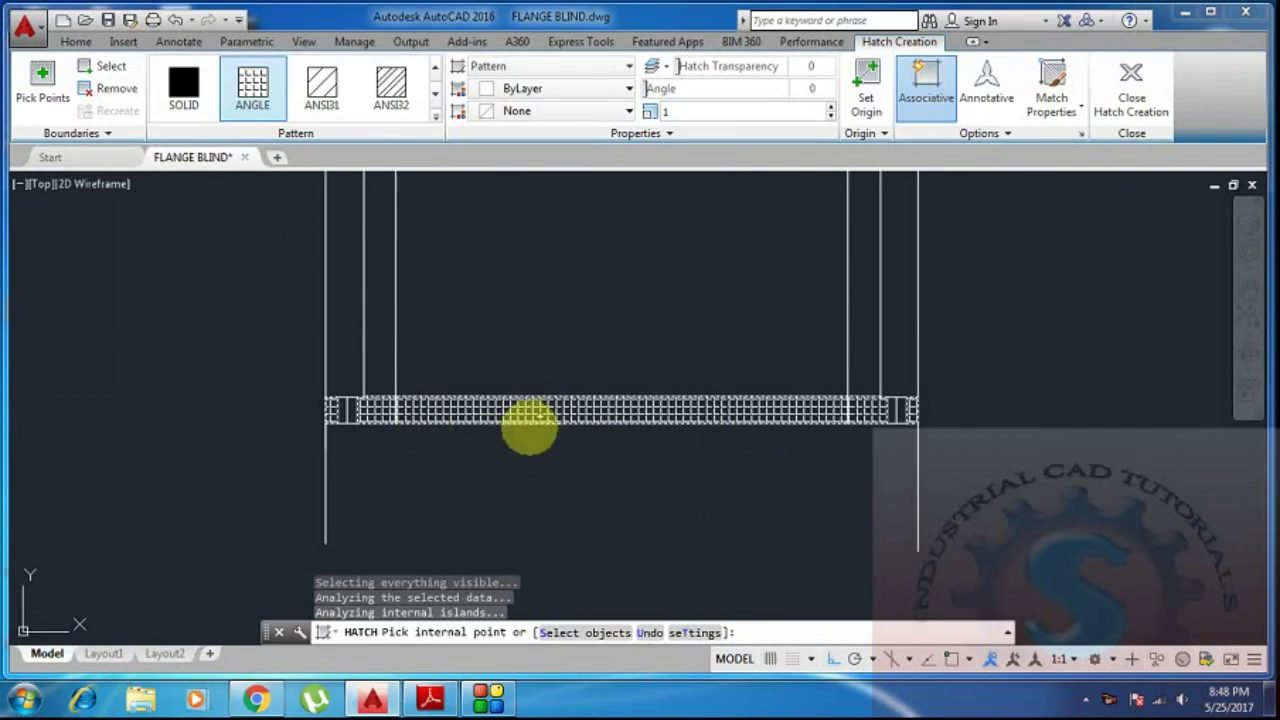
{"action": "left_click", "coordinate": [389, 93]}
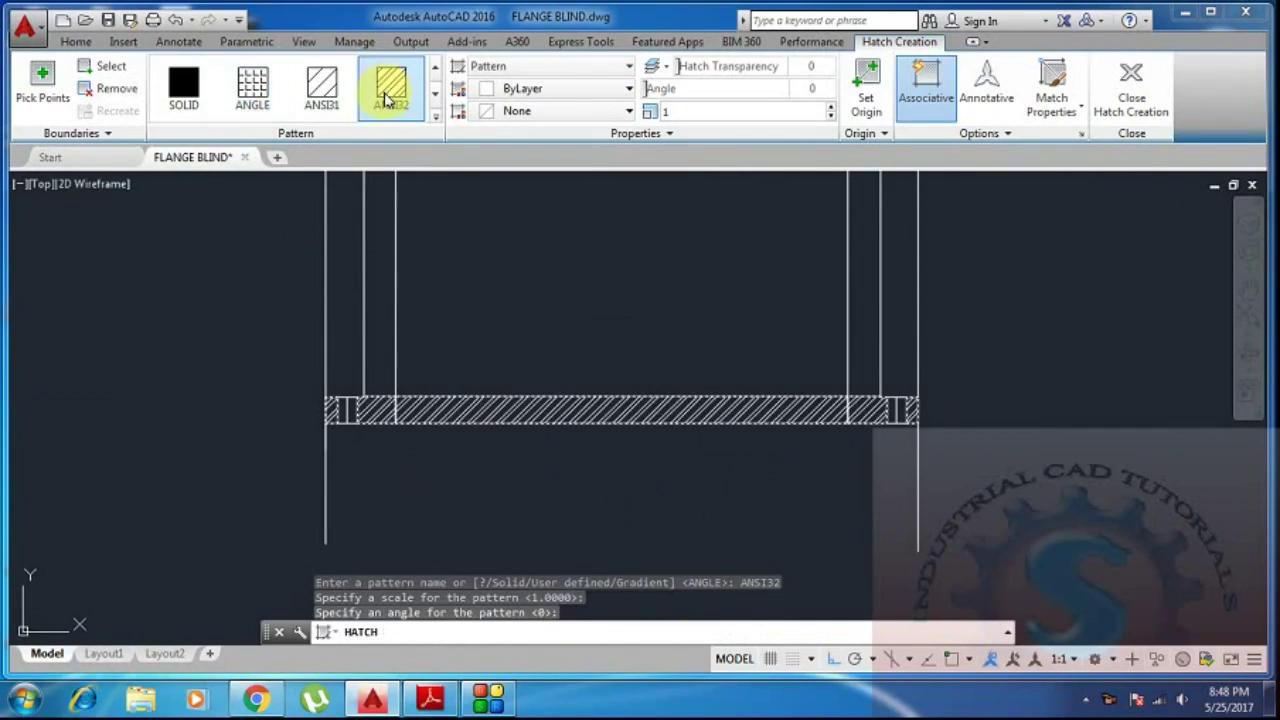
End the Hatch command and delete the ANSI32 hatch from the section.
{"action": "scroll", "coordinate": [671, 457], "scroll_direction": "down", "scroll_amount": 3}
{"action": "middle_click_drag", "start_coordinate": [671, 457], "coordinate": [594, 528]}
{"action": "scroll", "coordinate": [594, 528], "scroll_direction": "down", "scroll_amount": 2}
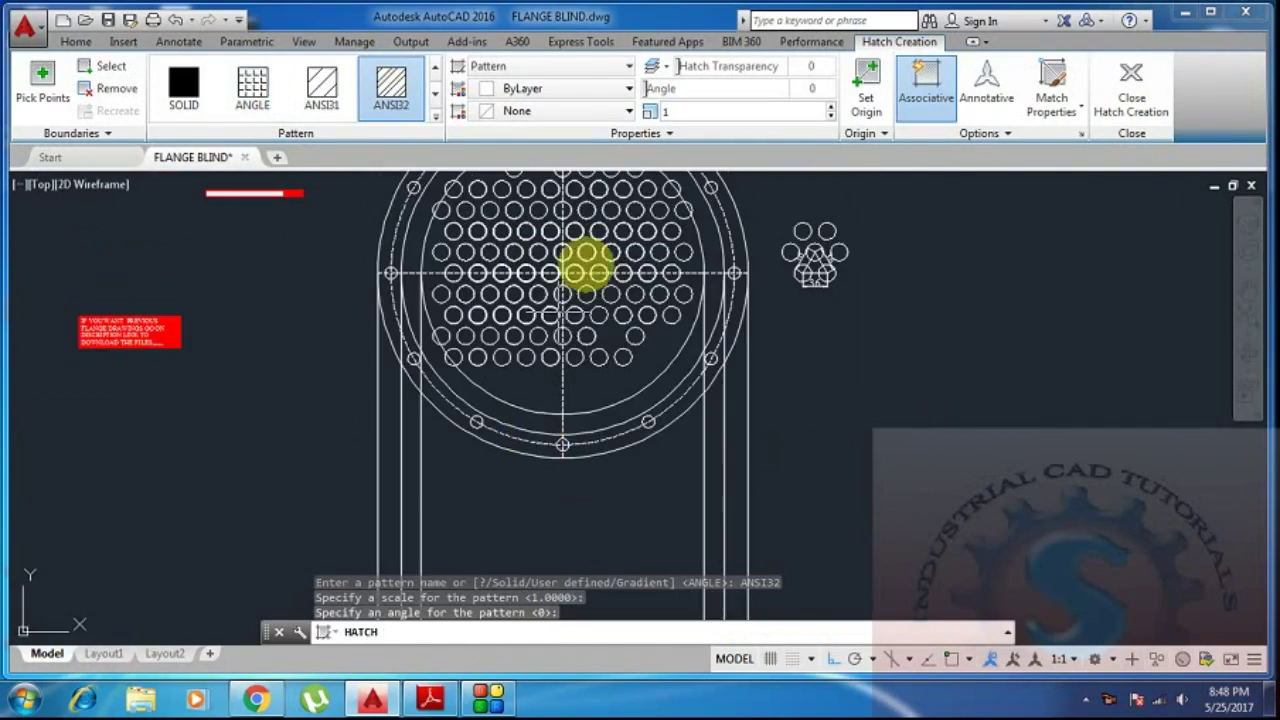
{"action": "middle_click_drag", "start_coordinate": [600, 392], "coordinate": [560, 271]}
{"action": "scroll", "coordinate": [560, 271], "scroll_direction": "down", "scroll_amount": 2}
{"action": "scroll", "coordinate": [560, 480], "scroll_direction": "up", "scroll_amount": 2}
{"action": "scroll", "coordinate": [560, 480], "scroll_direction": "up", "scroll_amount": 1}
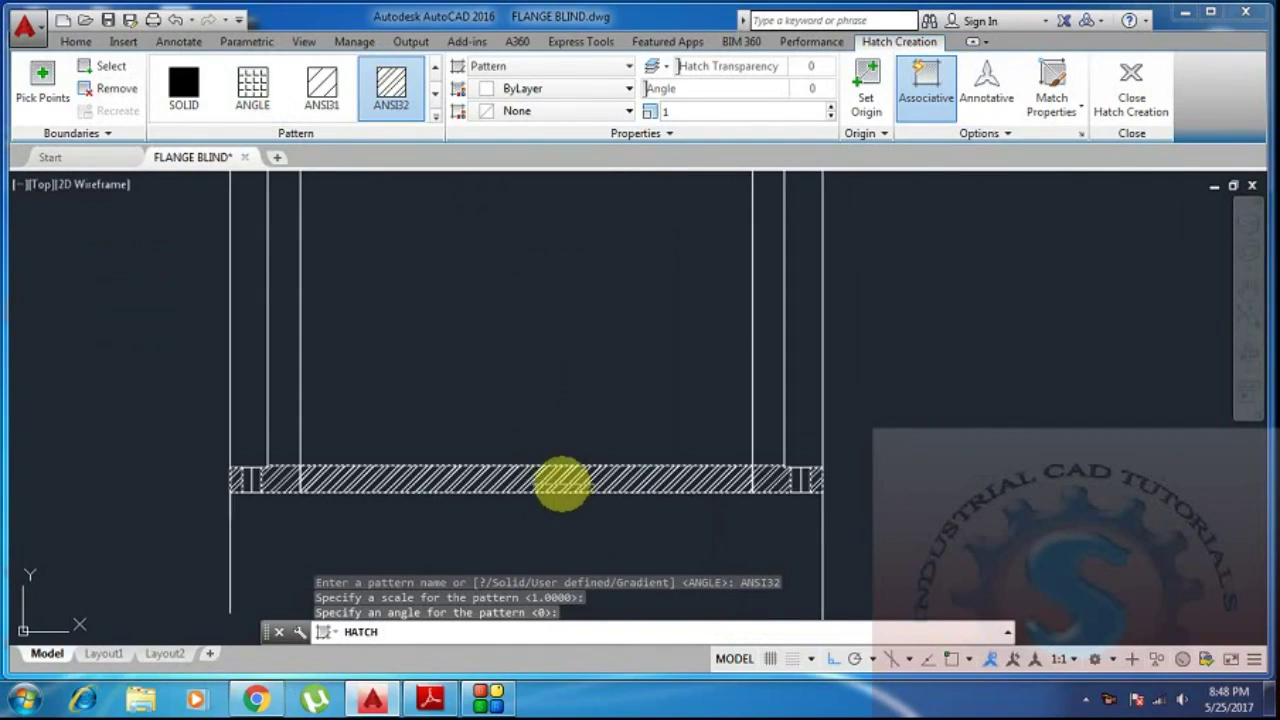
{"action": "left_click", "coordinate": [558, 480]}
{"action": "key", "text": "Delete"}
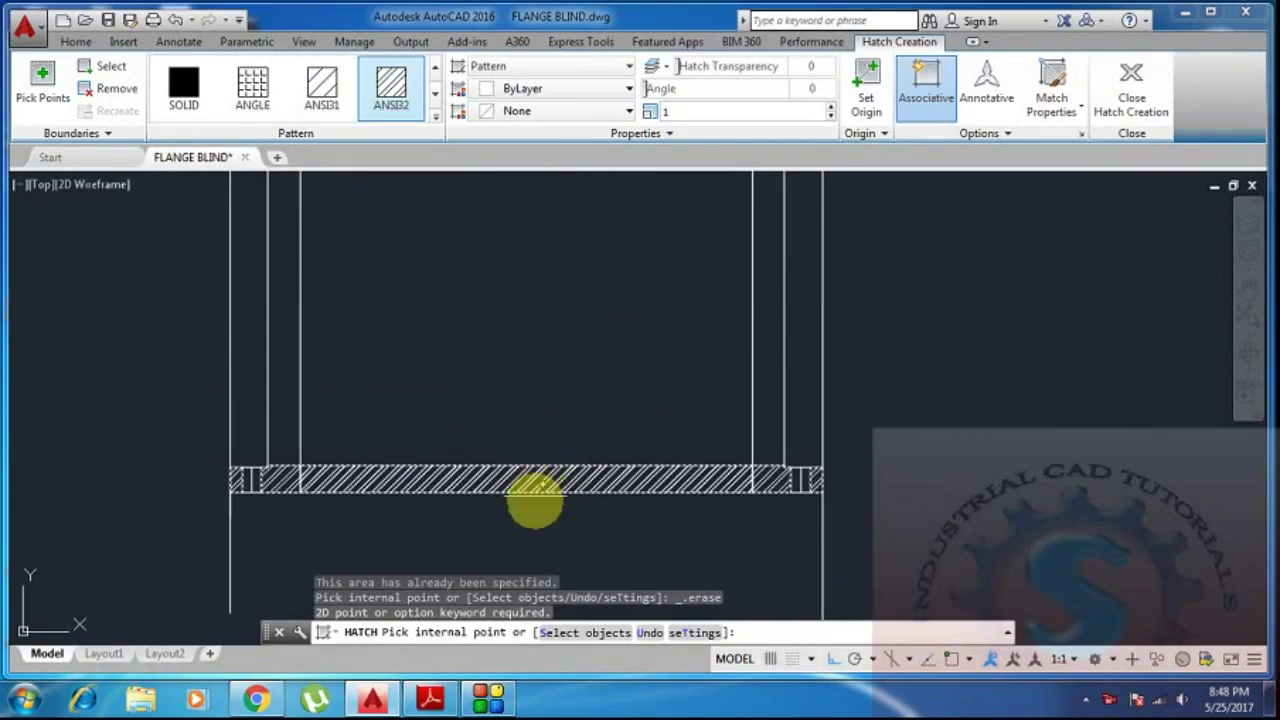
{"action": "left_click", "coordinate": [534, 479]}
{"action": "key", "text": "Delete"}
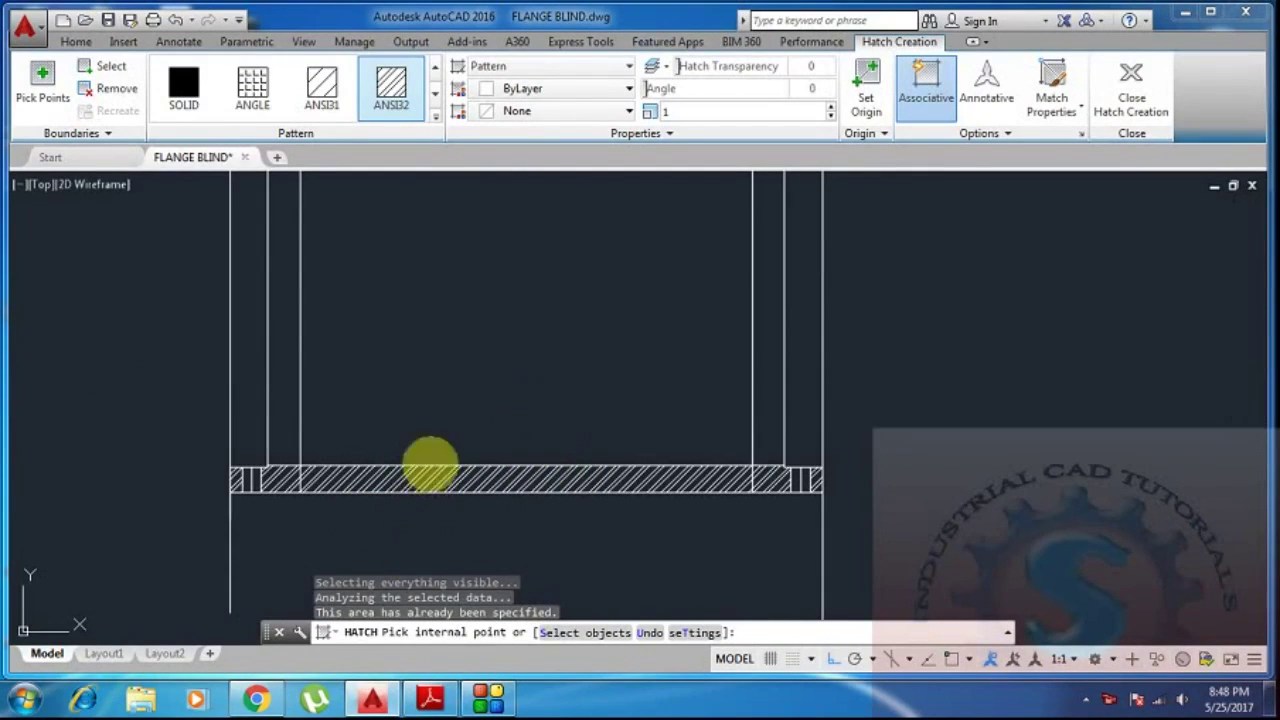
{"action": "key", "text": "Escape"}
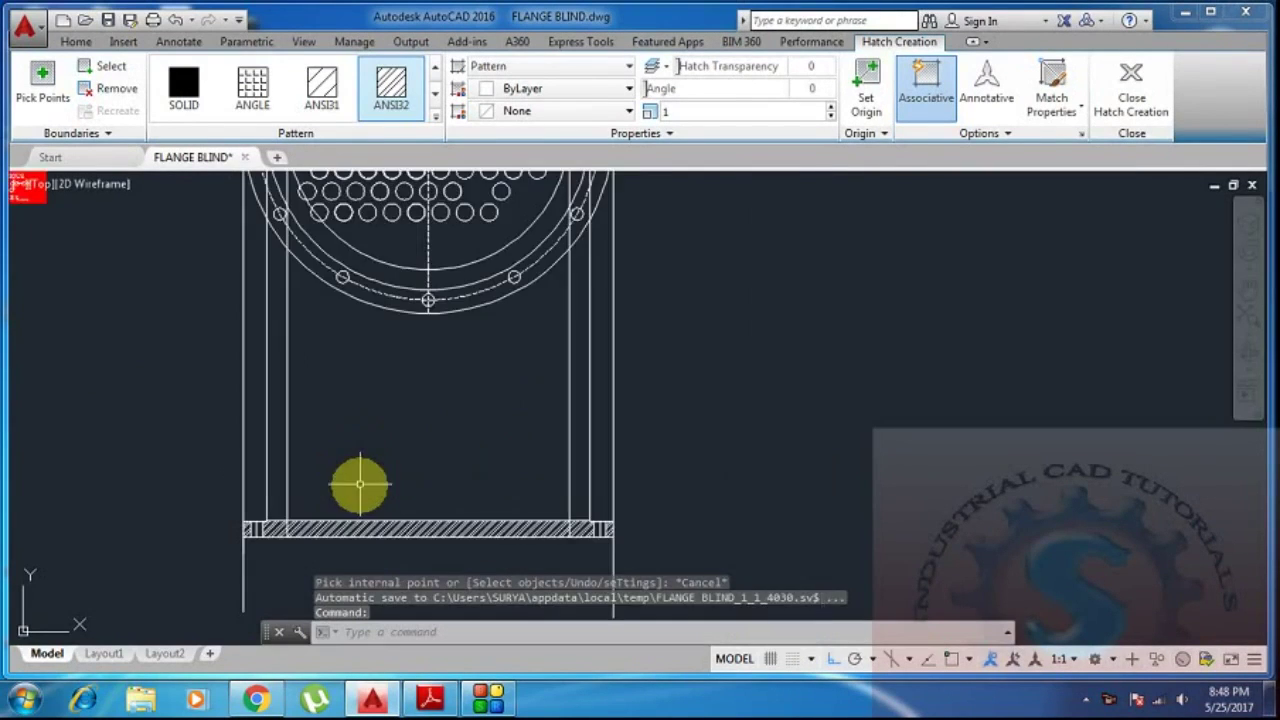
{"action": "key", "text": "Escape"}
{"action": "left_click", "coordinate": [380, 533]}
{"action": "key", "text": "Delete"}
Look over the flange drawing from the tube hole plan view down to the unhatched section.
{"action": "scroll", "coordinate": [480, 451], "scroll_direction": "down", "scroll_amount": 5}
{"action": "scroll", "coordinate": [490, 475], "scroll_direction": "up", "scroll_amount": 3}
{"action": "middle_click_drag", "start_coordinate": [490, 475], "coordinate": [486, 537]}
{"action": "scroll", "coordinate": [486, 380], "scroll_direction": "down", "scroll_amount": 3}
{"action": "middle_click_drag", "start_coordinate": [471, 449], "coordinate": [495, 416]}
{"action": "scroll", "coordinate": [495, 415], "scroll_direction": "down", "scroll_amount": 1}
{"action": "scroll", "coordinate": [491, 434], "scroll_direction": "up", "scroll_amount": 4}
{"action": "scroll", "coordinate": [489, 457], "scroll_direction": "down", "scroll_amount": 2}
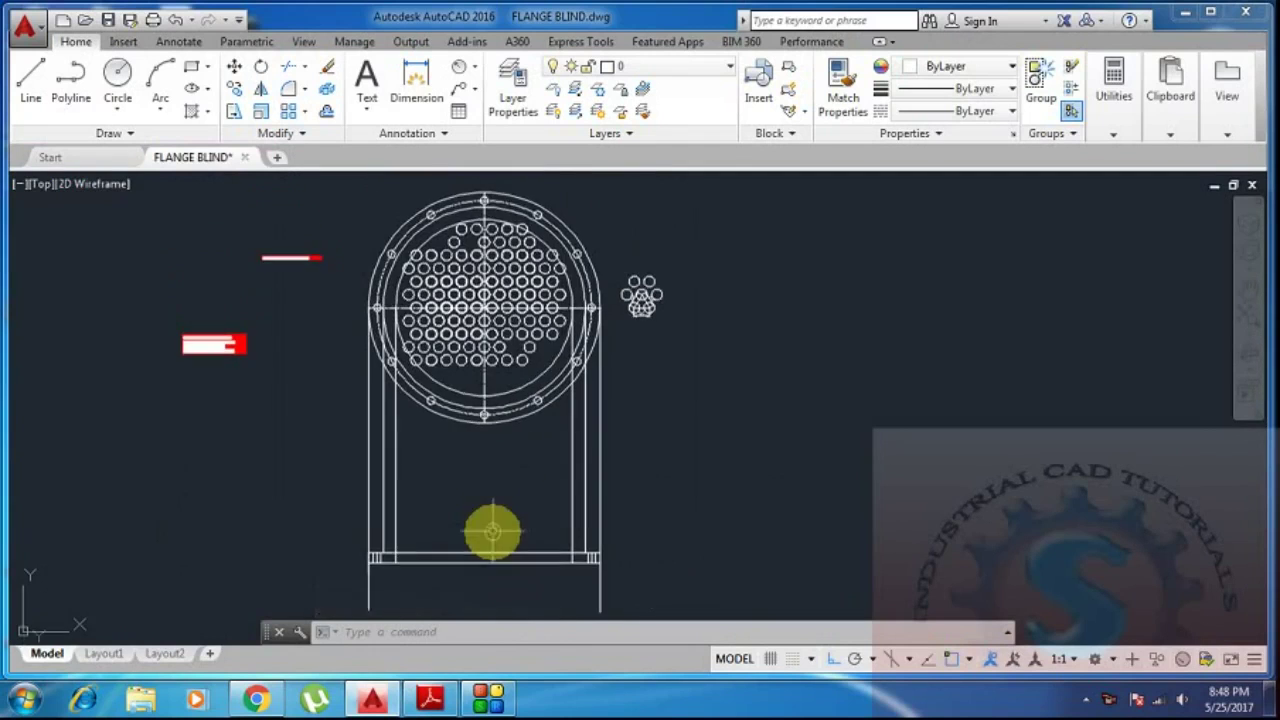
{"action": "scroll", "coordinate": [491, 531], "scroll_direction": "up", "scroll_amount": 4}
{"action": "scroll", "coordinate": [686, 530], "scroll_direction": "down", "scroll_amount": 3}
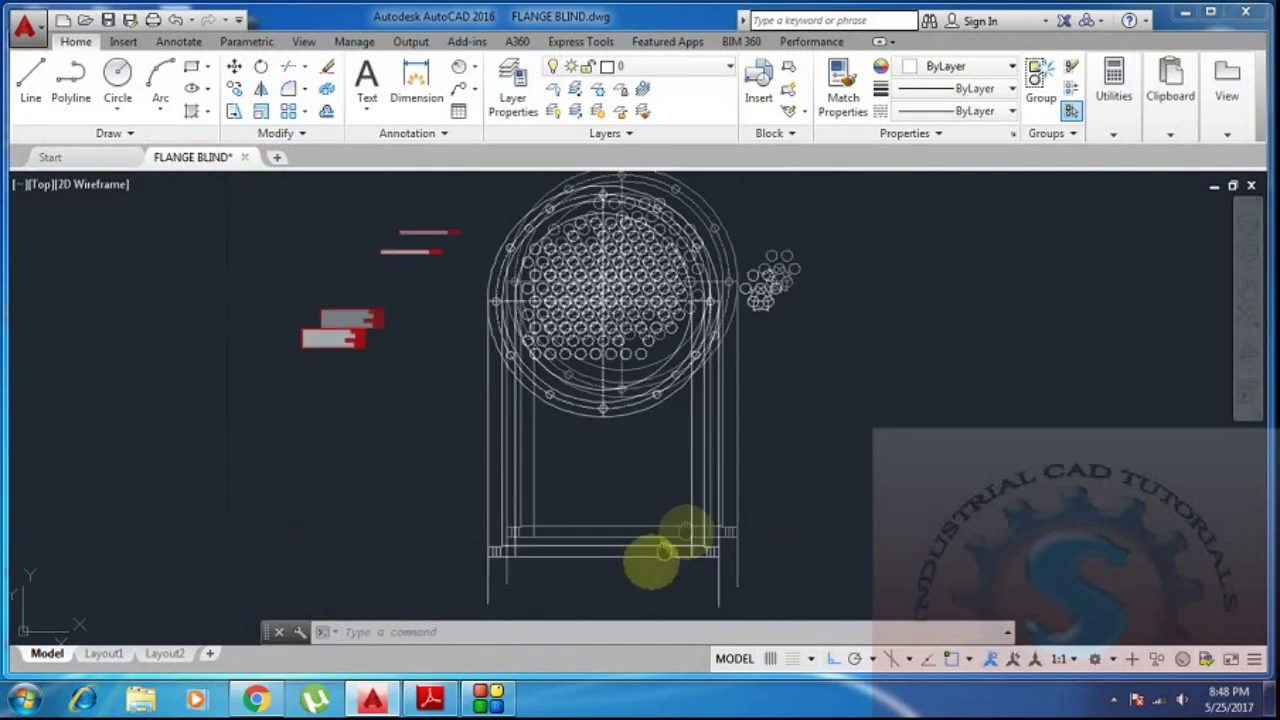
{"action": "scroll", "coordinate": [560, 370], "scroll_direction": "up", "scroll_amount": 3}
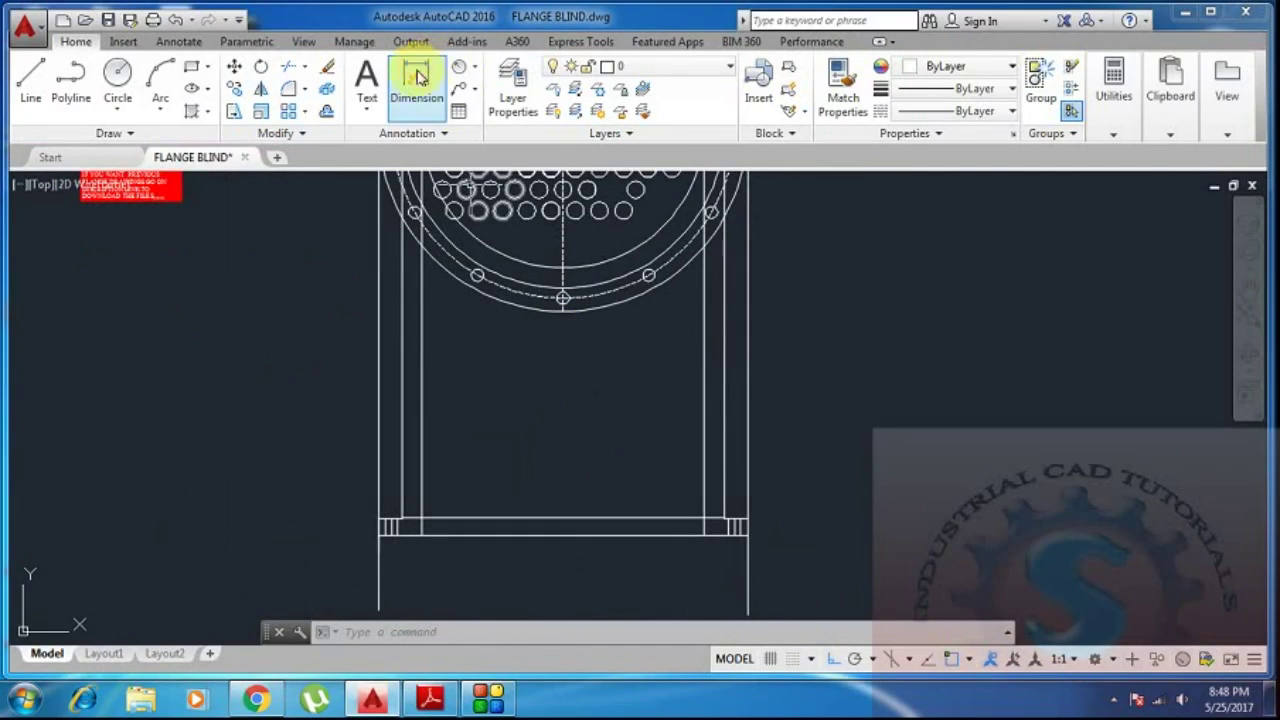
Dimension the section's overall outer width below its lower edge.
{"action": "left_click", "coordinate": [420, 77]}
{"action": "scroll", "coordinate": [378, 530], "scroll_direction": "up", "scroll_amount": 2}
{"action": "left_click", "coordinate": [375, 537]}
{"action": "middle_click_drag", "start_coordinate": [380, 537], "coordinate": [270, 372]}
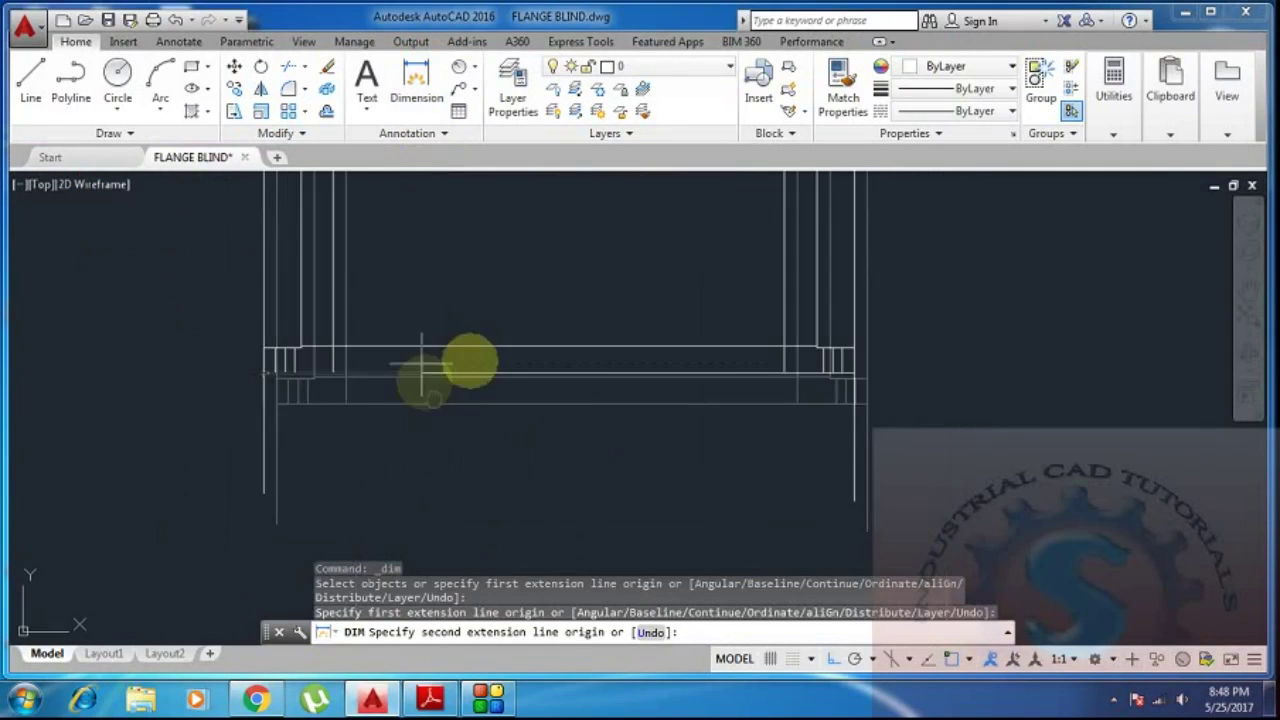
{"action": "left_click", "coordinate": [853, 372]}
{"action": "left_click", "coordinate": [840, 409]}
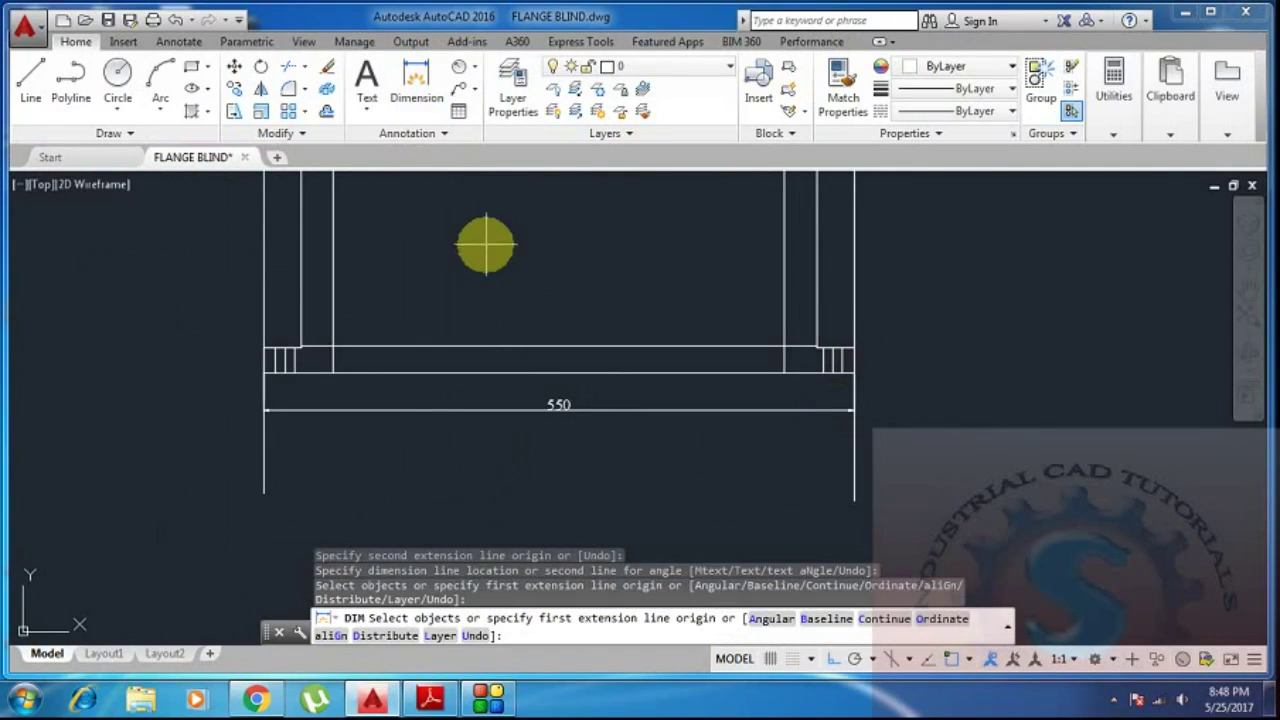
{"action": "right_click", "coordinate": [493, 249]}
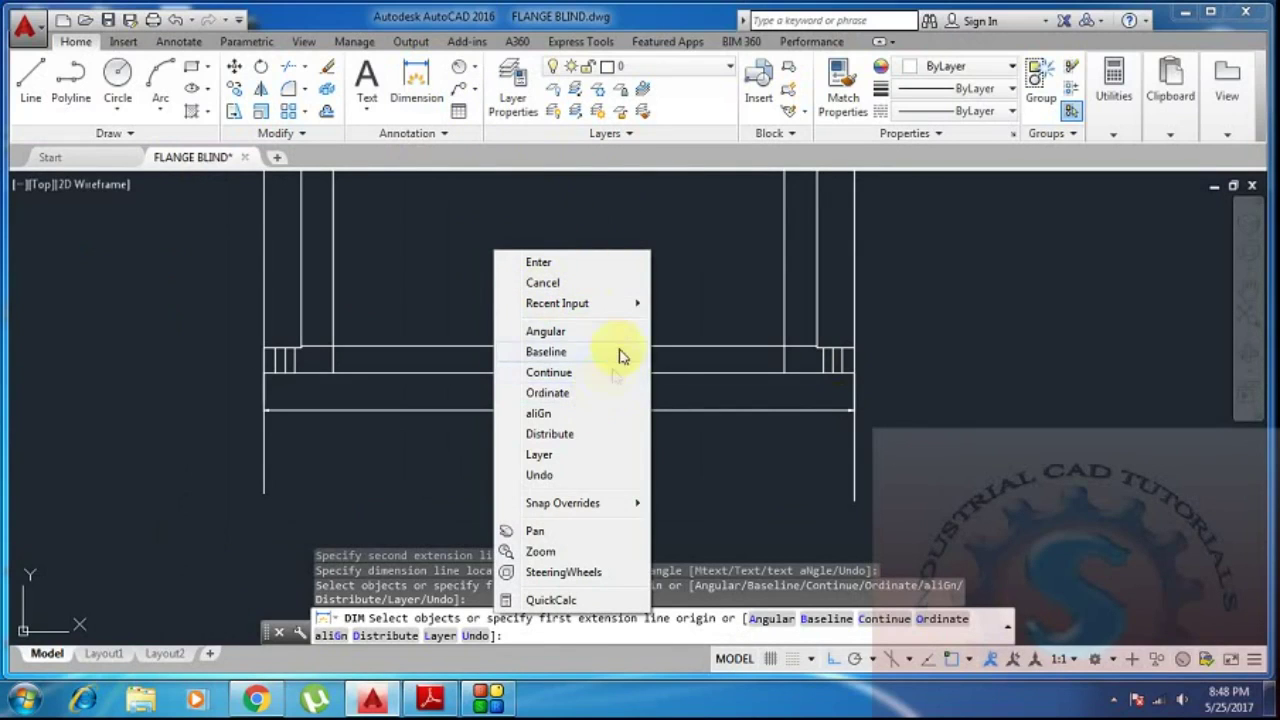
Dimension the distance between the left and right bolt hole centre lines, placed between the section and the overall width dimension.
{"action": "left_click", "coordinate": [415, 78]}
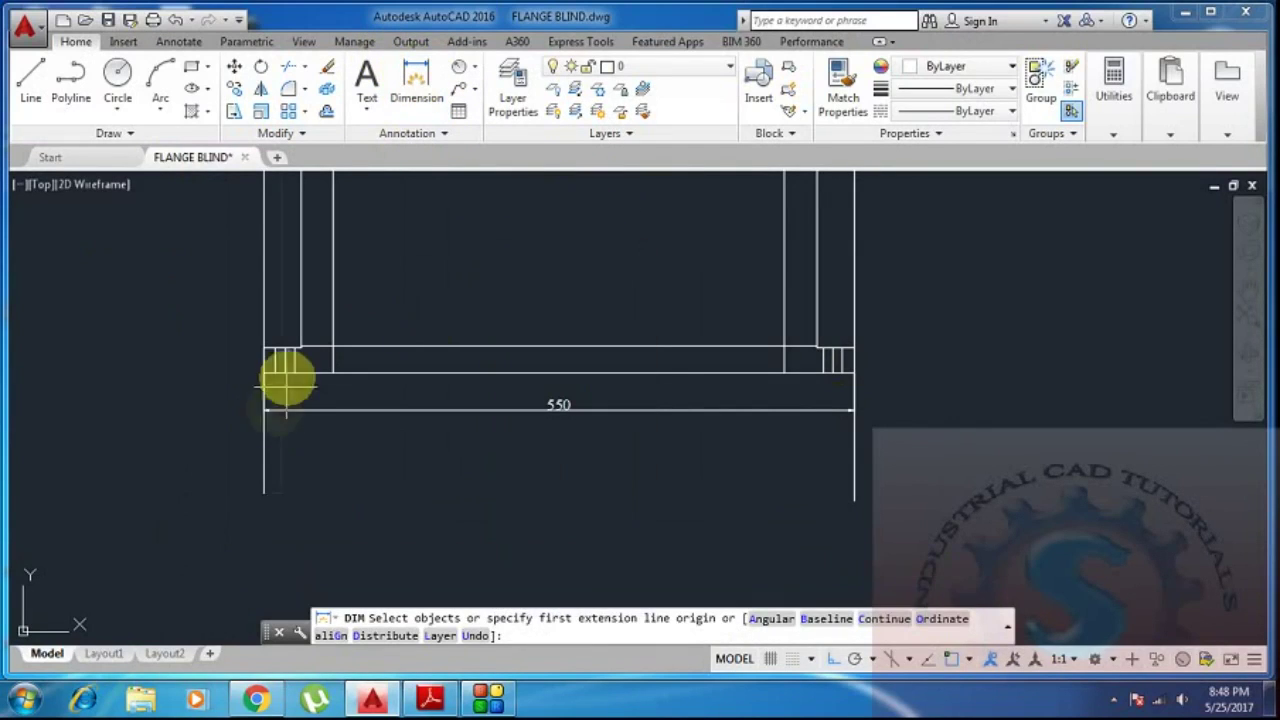
{"action": "scroll", "coordinate": [286, 374], "scroll_direction": "up", "scroll_amount": 2}
{"action": "left_click", "coordinate": [281, 374]}
{"action": "middle_click_drag", "start_coordinate": [1203, 355], "coordinate": [899, 380]}
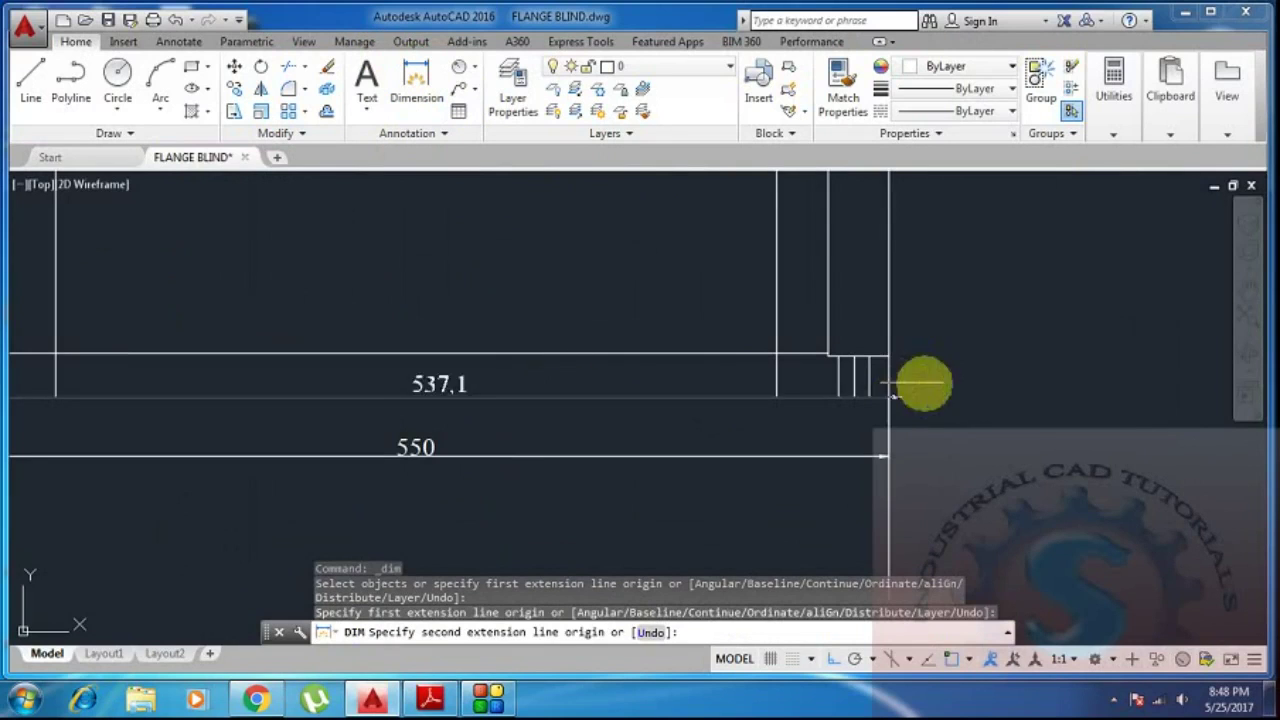
{"action": "left_click", "coordinate": [849, 412]}
{"action": "left_click", "coordinate": [849, 412]}
{"action": "scroll", "coordinate": [836, 424], "scroll_direction": "down", "scroll_amount": 2}
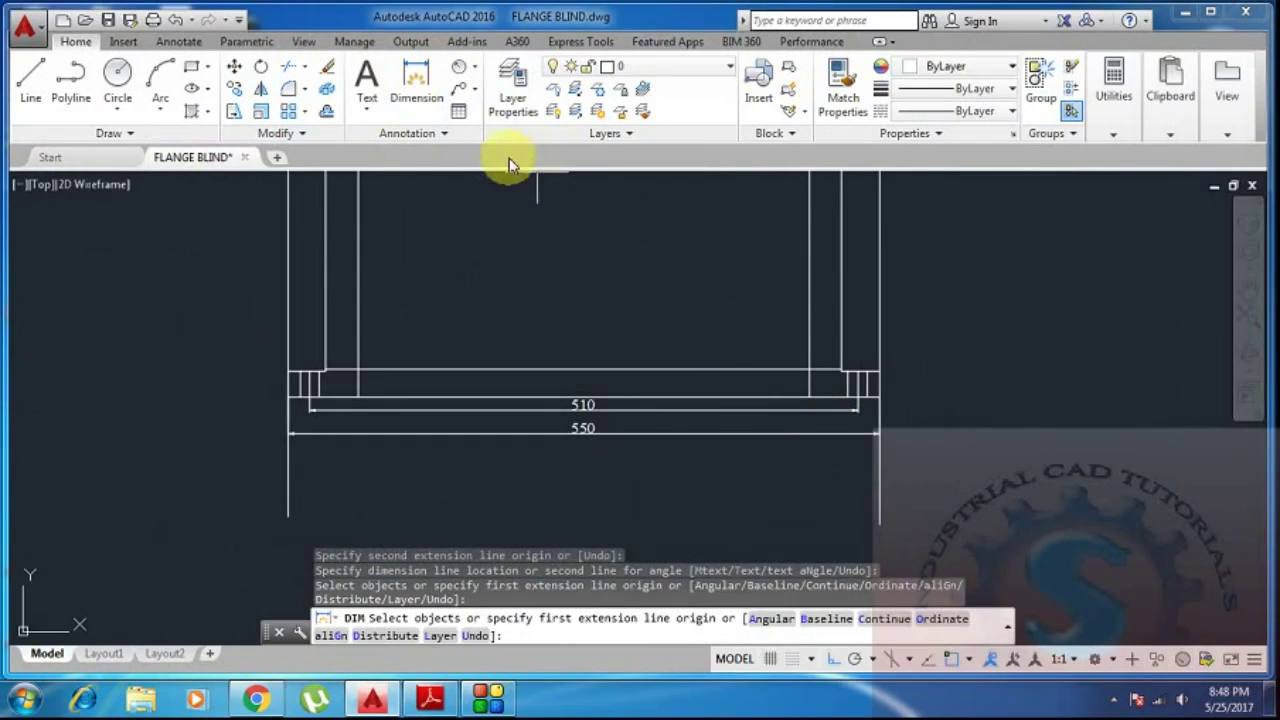
Dimension the raised face width between its two upper corners, placed above the section.
{"action": "left_click", "coordinate": [419, 80]}
{"action": "left_click", "coordinate": [327, 362]}
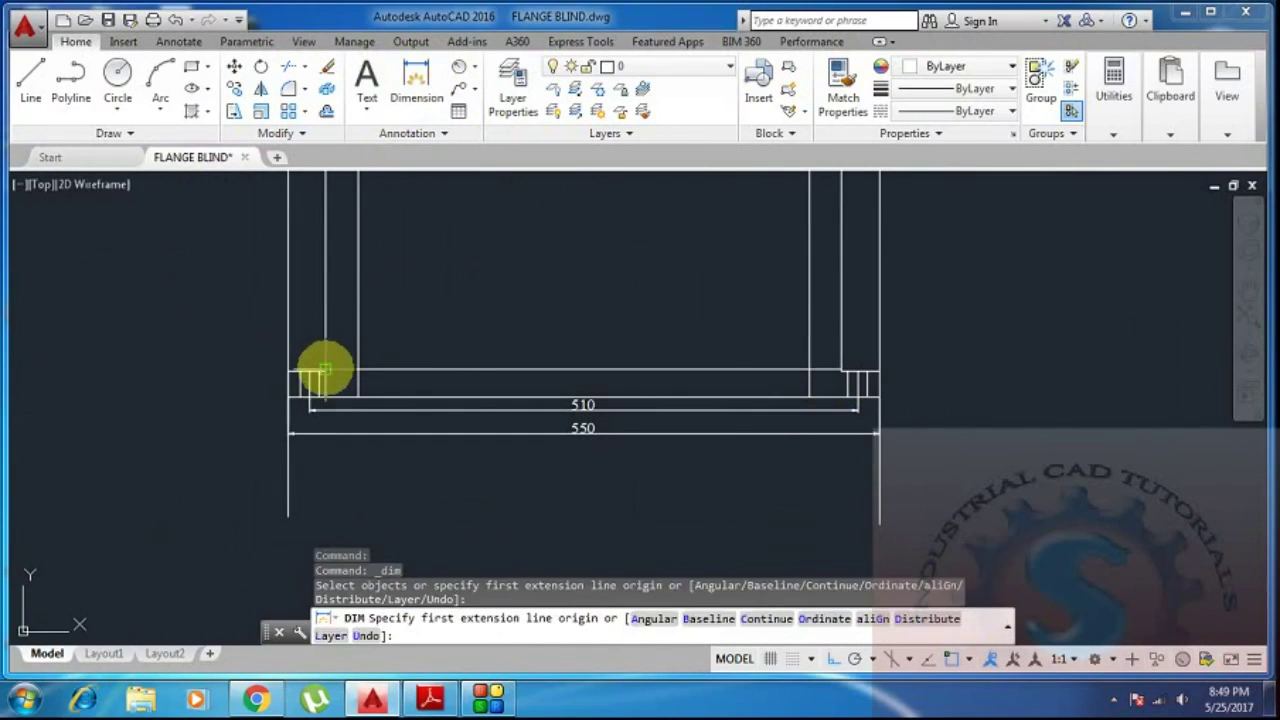
{"action": "left_click", "coordinate": [321, 368]}
{"action": "left_click", "coordinate": [841, 370]}
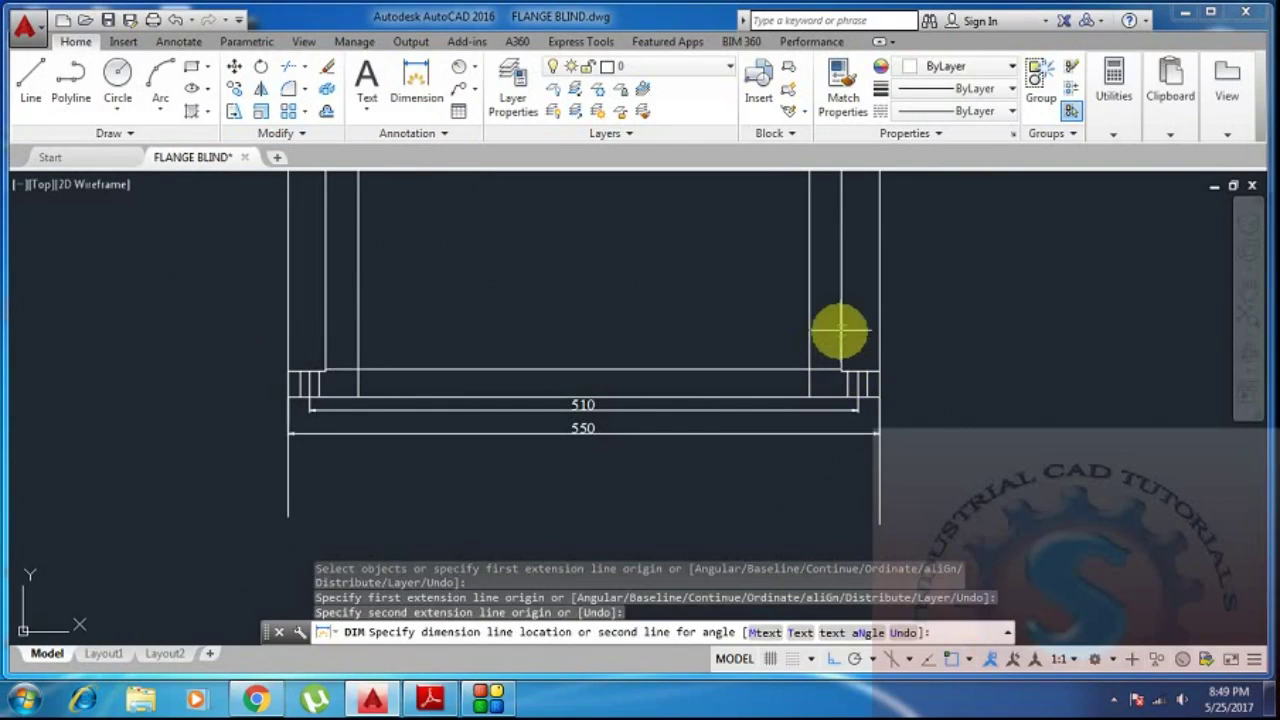
{"action": "left_click", "coordinate": [815, 324]}
{"action": "key", "text": "Escape"}
Dimension the distance between the two inner diameter projection lines, placed between the section's upper edge and the raised face dimension.
{"action": "key", "text": "space"}
{"action": "scroll", "coordinate": [370, 376], "scroll_direction": "up", "scroll_amount": 2}
{"action": "left_click", "coordinate": [353, 355]}
{"action": "left_click", "coordinate": [1069, 356]}
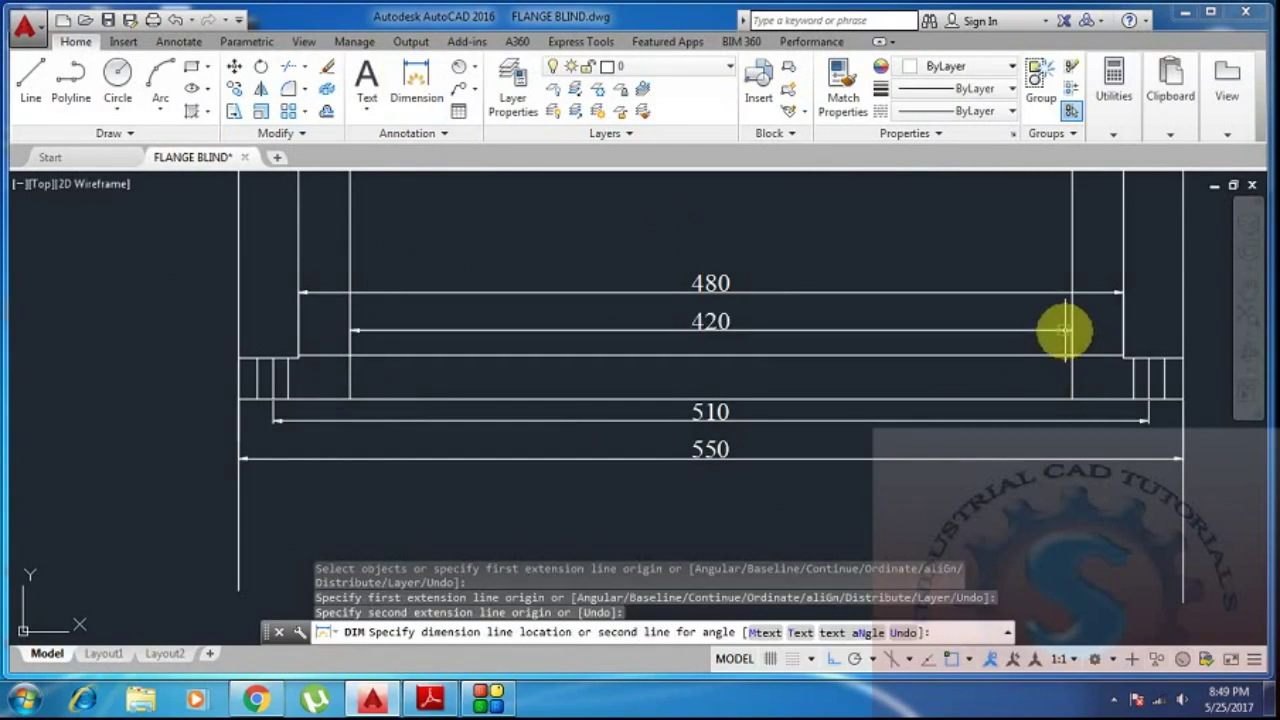
{"action": "left_click", "coordinate": [1063, 325]}
{"action": "scroll", "coordinate": [1006, 360], "scroll_direction": "down", "scroll_amount": 3}
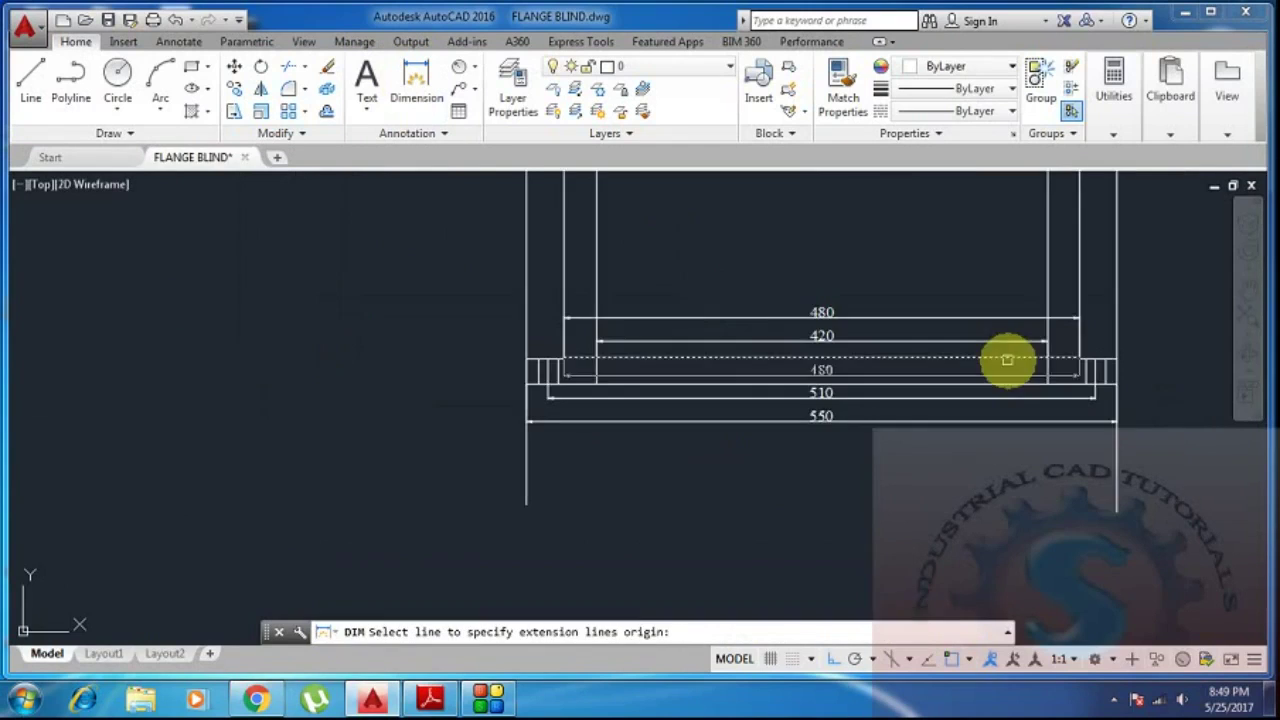
Switch to the reference PDF and check the dimensions and hatching in the tube sheet section detail.
{"action": "left_click", "coordinate": [430, 697]}
{"action": "scroll", "coordinate": [605, 525], "scroll_direction": "down", "scroll_amount": 1}
{"action": "scroll", "coordinate": [605, 525], "scroll_direction": "up", "scroll_amount": 2}
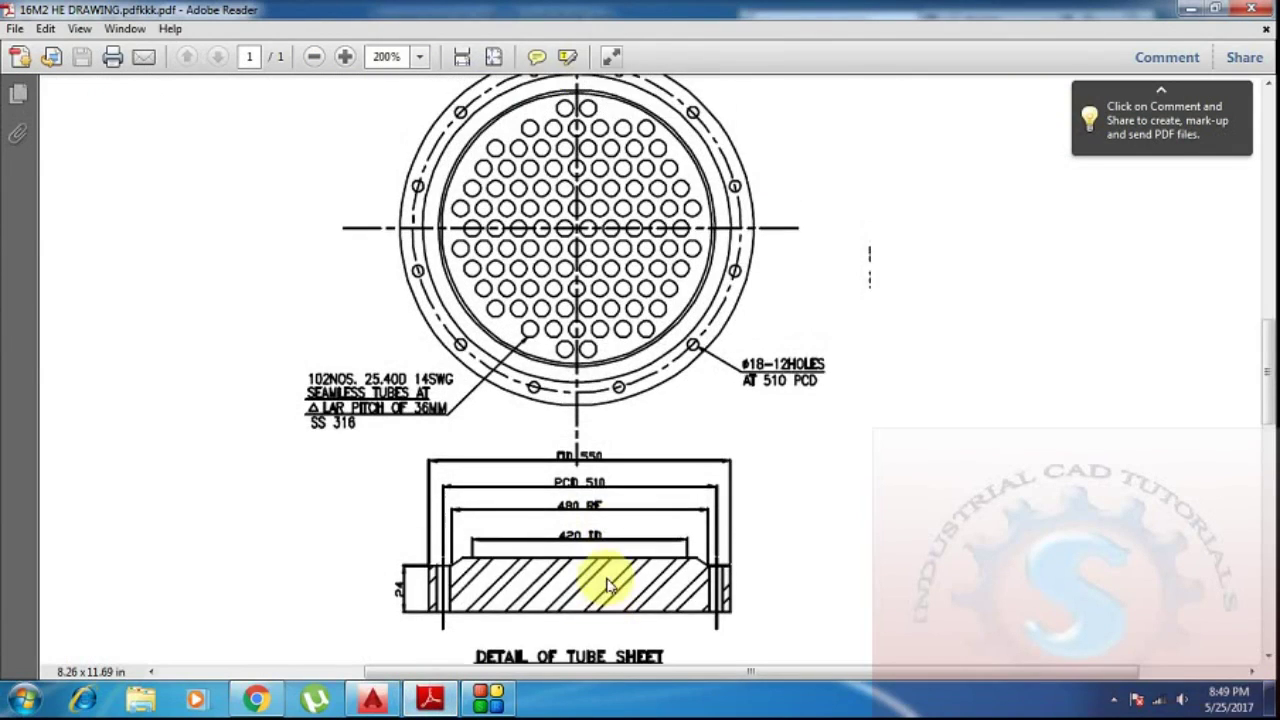
Switch back to the AutoCAD drawing and look over the dimensioned section and the whole flange layout.
{"action": "scroll", "coordinate": [610, 527], "scroll_direction": "down", "scroll_amount": 3}
{"action": "scroll", "coordinate": [640, 523], "scroll_direction": "up", "scroll_amount": 2}
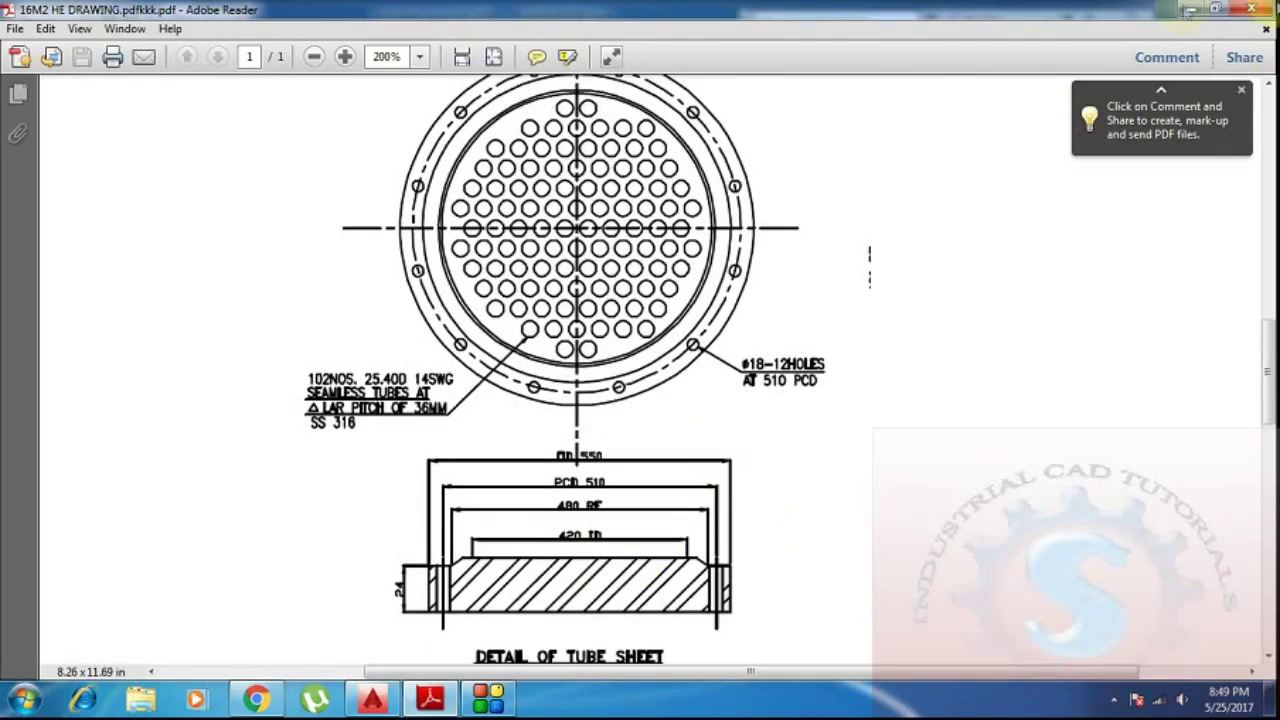
{"action": "left_click", "coordinate": [1194, 11]}
{"action": "mouse_move", "coordinate": [583, 515]}
{"action": "middle_mouse_down"}
{"action": "mouse_move", "coordinate": [557, 314]}
{"action": "mouse_move", "coordinate": [477, 394]}
{"action": "middle_mouse_up"}
{"action": "scroll", "coordinate": [515, 392], "scroll_direction": "up", "scroll_amount": 4}
{"action": "scroll", "coordinate": [628, 471], "scroll_direction": "down", "scroll_amount": 4}
{"action": "middle_click_drag", "start_coordinate": [628, 471], "coordinate": [557, 357]}
{"action": "key", "text": "Escape"}
{"action": "scroll", "coordinate": [525, 435], "scroll_direction": "up", "scroll_amount": 4}
{"action": "scroll", "coordinate": [563, 491], "scroll_direction": "down", "scroll_amount": 6}
{"action": "middle_click_drag", "start_coordinate": [540, 440], "coordinate": [551, 443]}
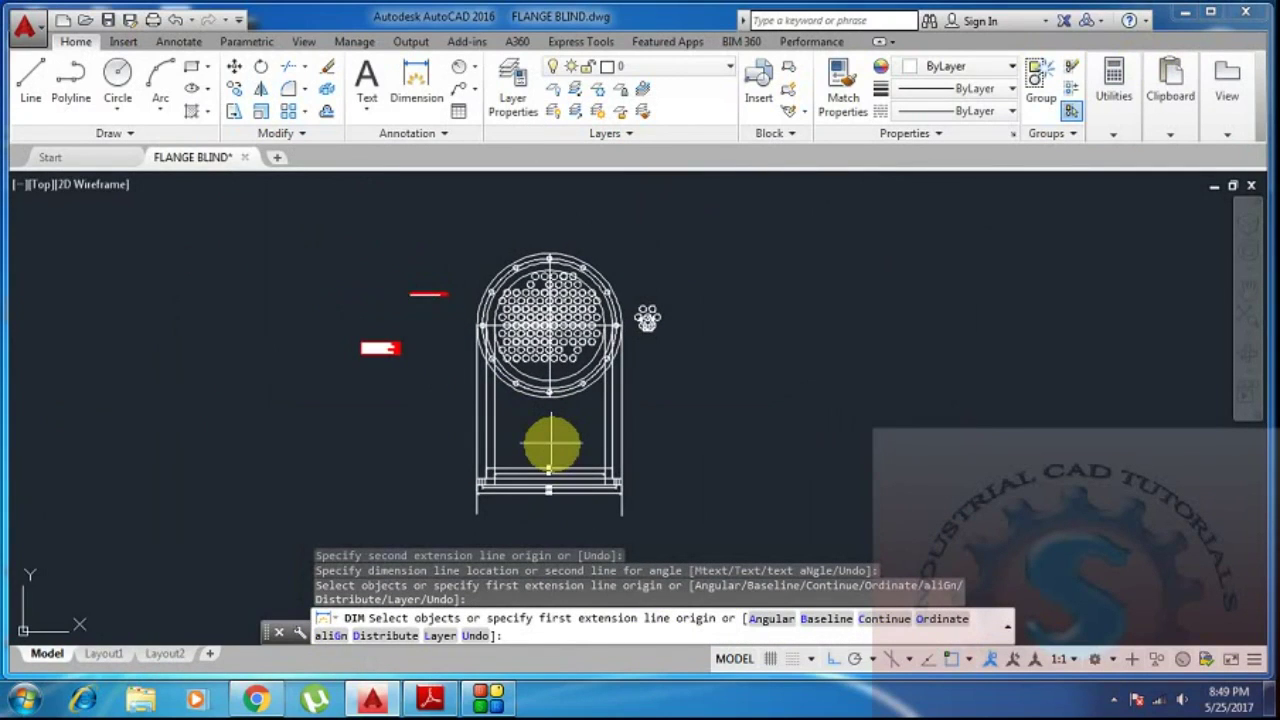
{"action": "key", "text": "Return"}
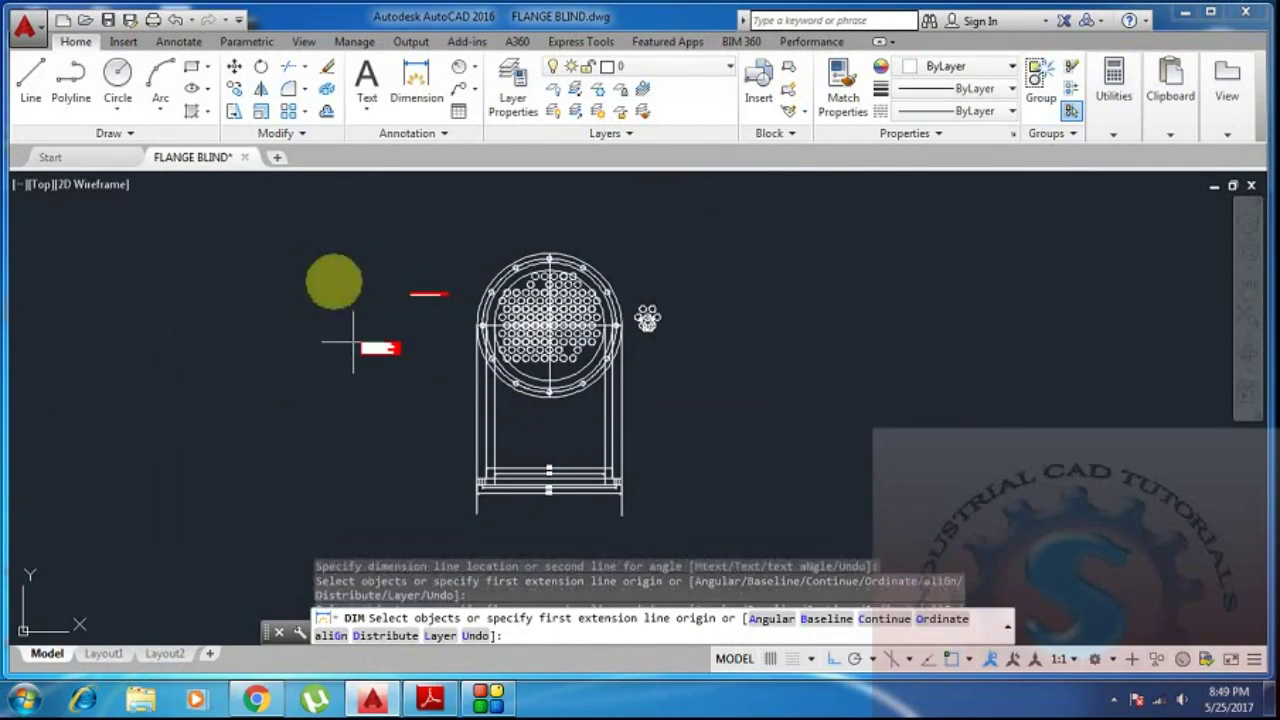
{"action": "left_click", "coordinate": [273, 210]}
{"action": "middle_click_drag", "start_coordinate": [763, 500], "coordinate": [745, 482]}
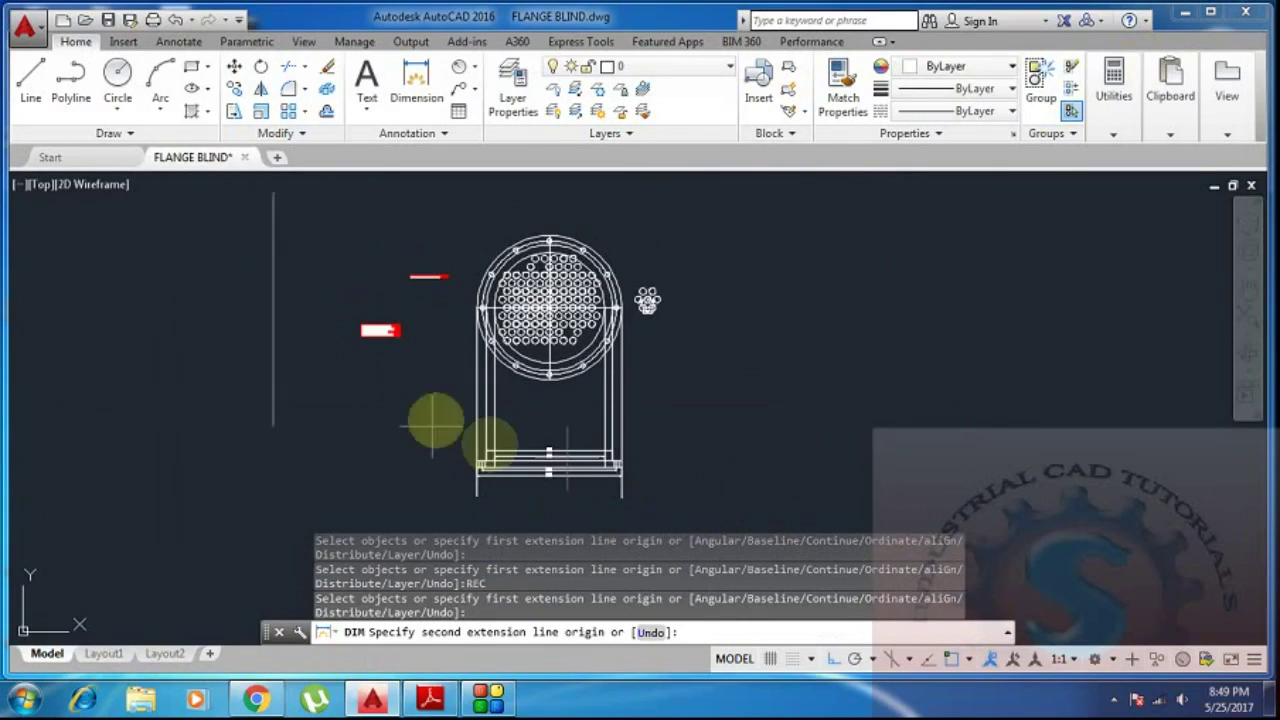
{"action": "key", "text": "Escape"}
{"action": "key", "text": "Escape"}
{"action": "key", "text": "Escape"}
Draw a rectangular border around the entire drawing, enclosing the flange top view, the section and the loose details.
{"action": "type", "text": "RE"}
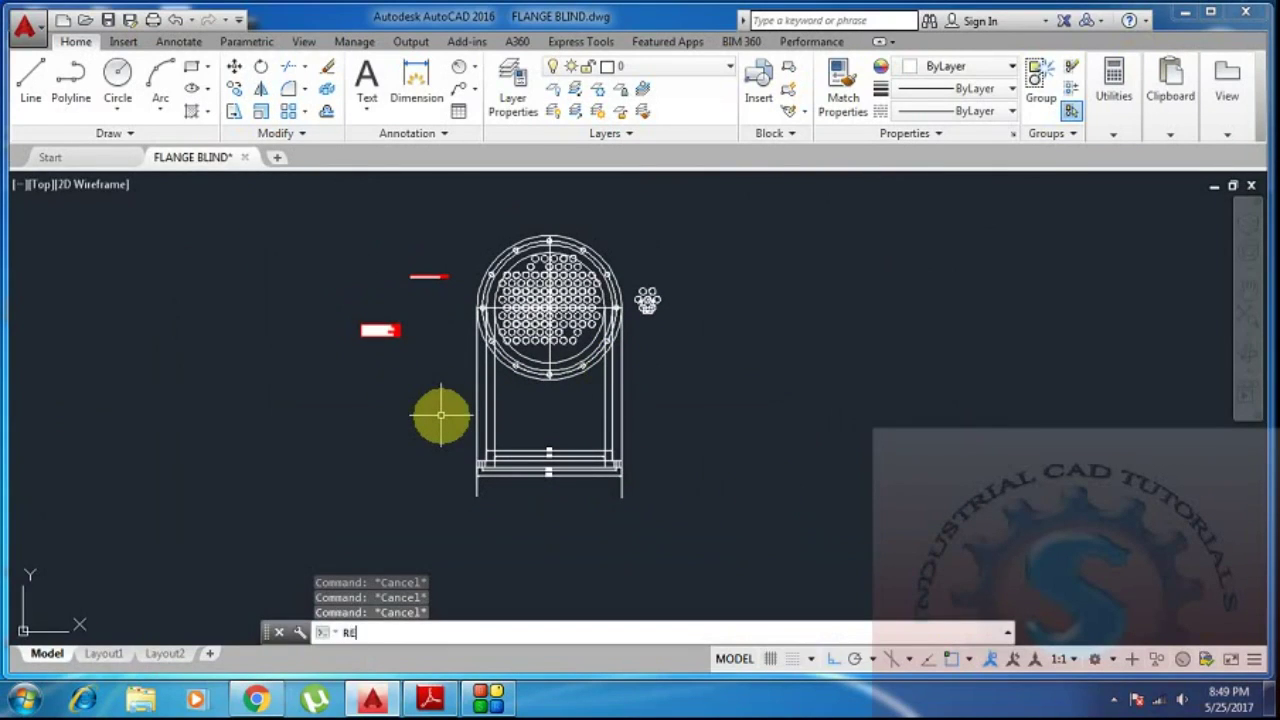
{"action": "type", "text": "C"}
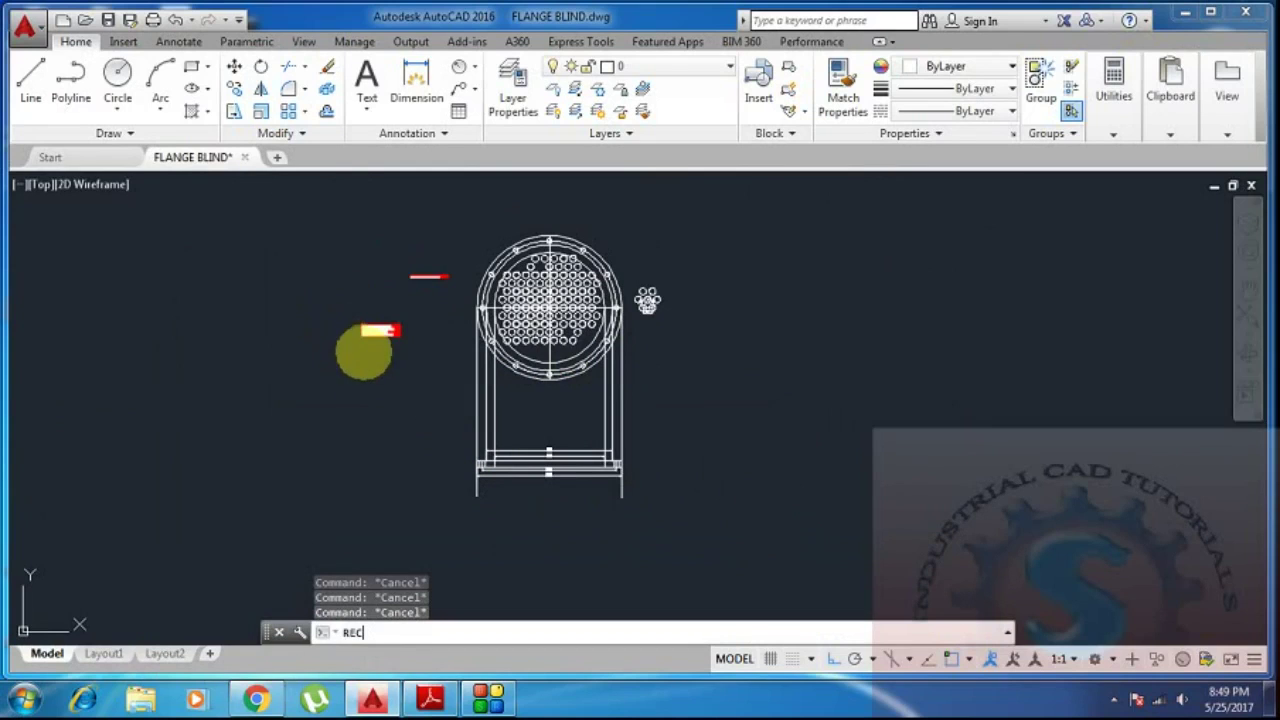
{"action": "key", "text": "Return"}
{"action": "left_click", "coordinate": [314, 221]}
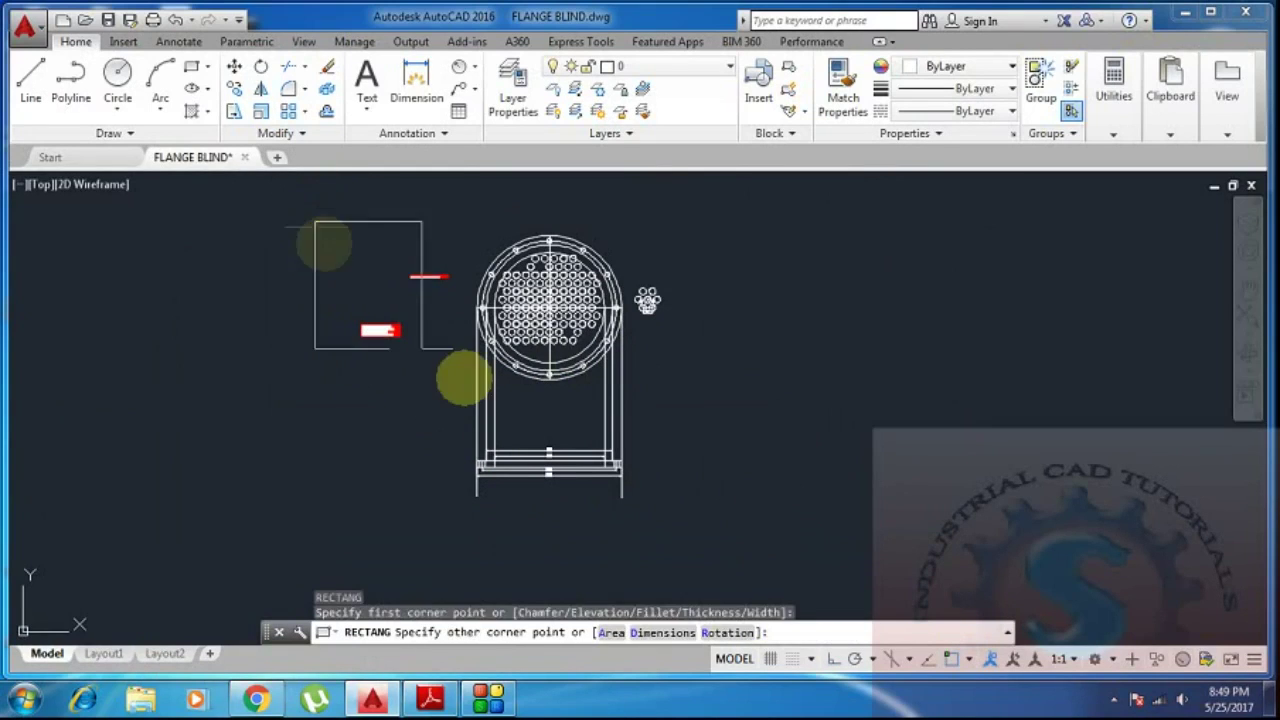
{"action": "left_click", "coordinate": [766, 518]}
{"action": "middle_click_drag", "start_coordinate": [635, 419], "coordinate": [609, 461]}
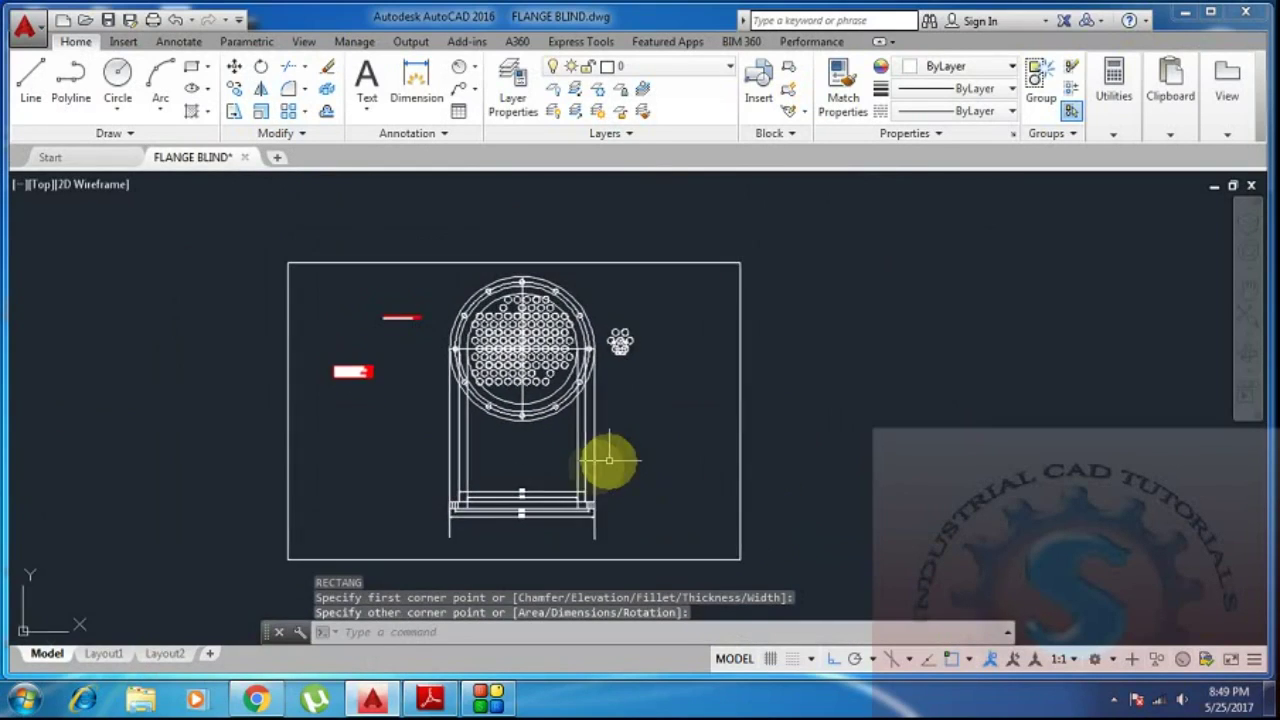
Draw a second rectangle within the outer border.
{"action": "type", "text": "REC"}
{"action": "key", "text": "Return"}
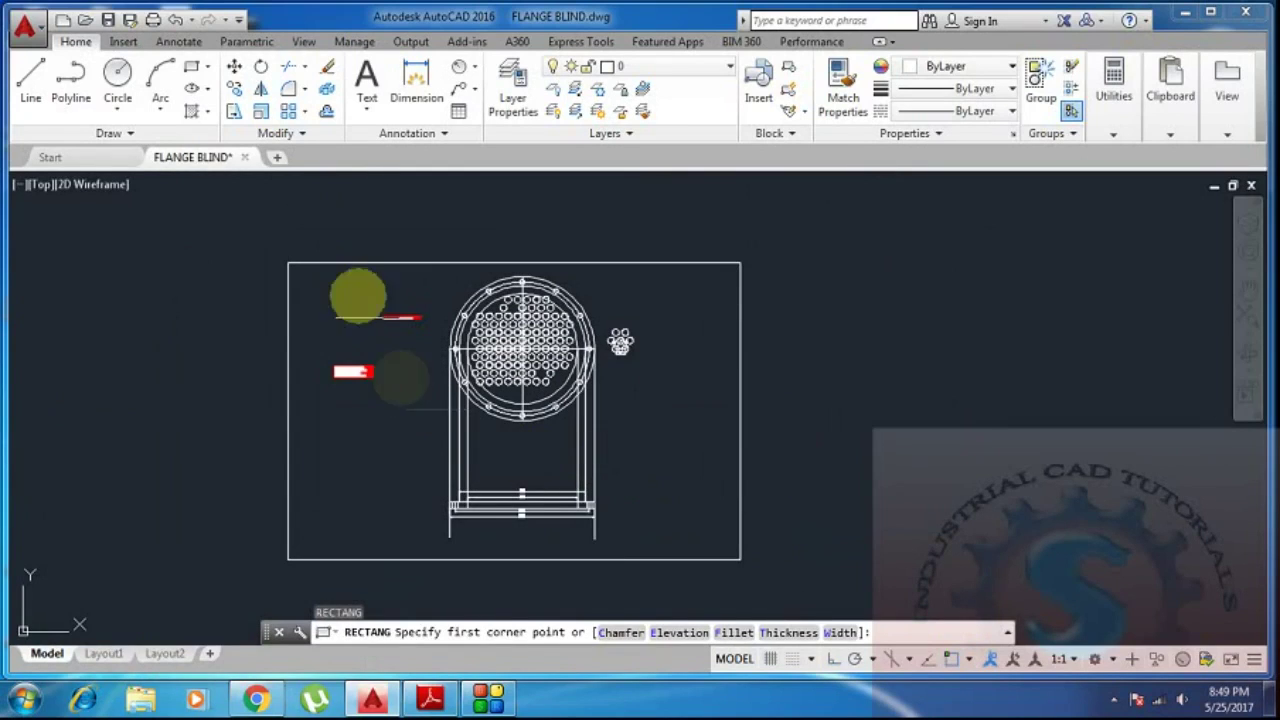